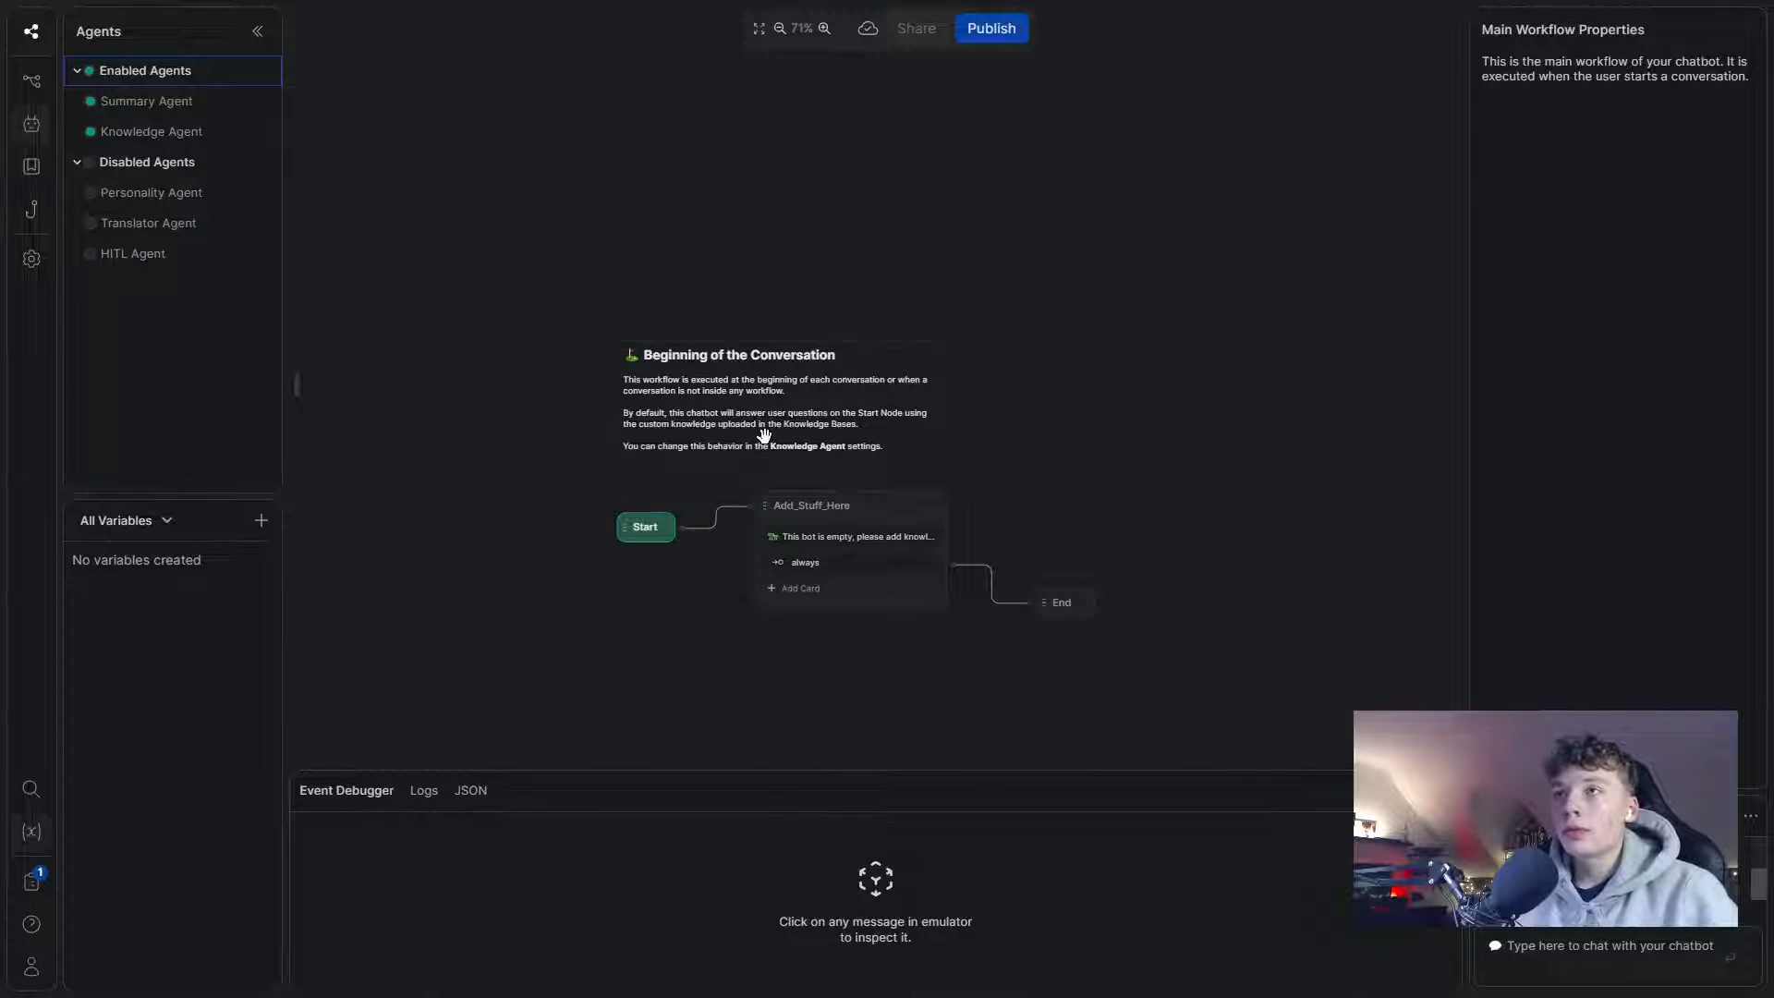
- Switch from Botpress Studio's main workflow to the Make My Organization dashboard
key("ctrl+Tab")
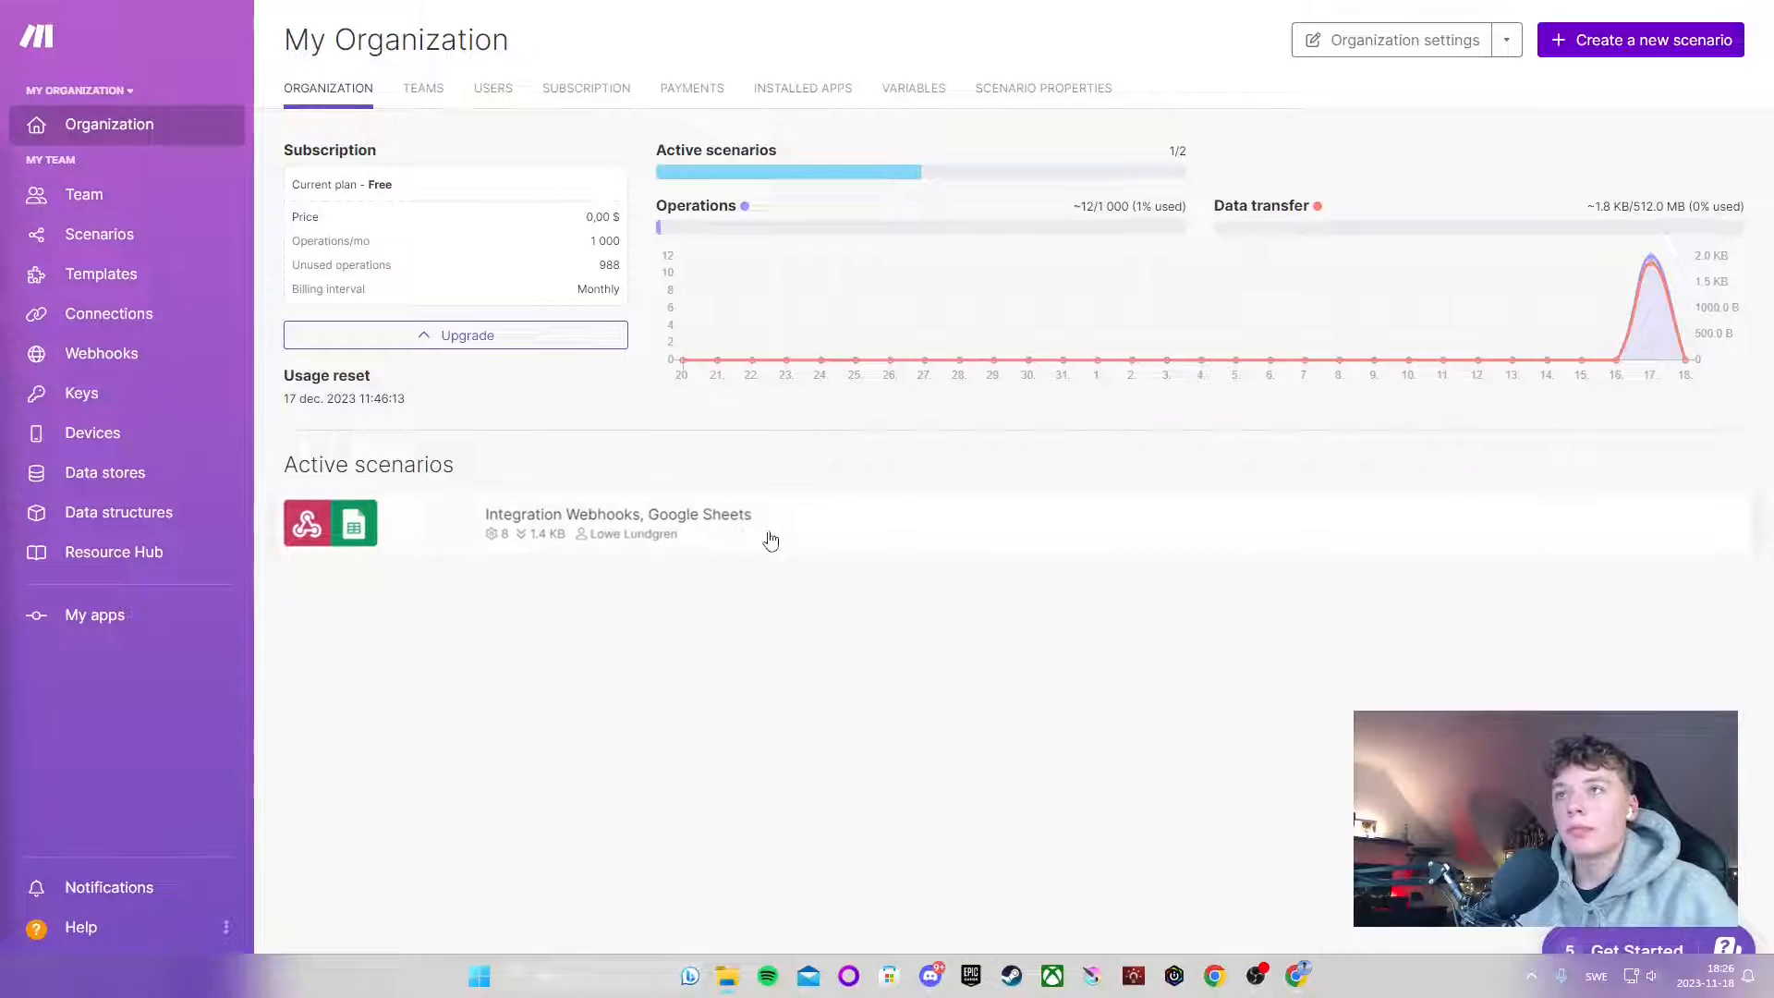
- Return from Make's dashboard to the Botpress Studio window
key("alt+Tab")
key("alt+Tab")
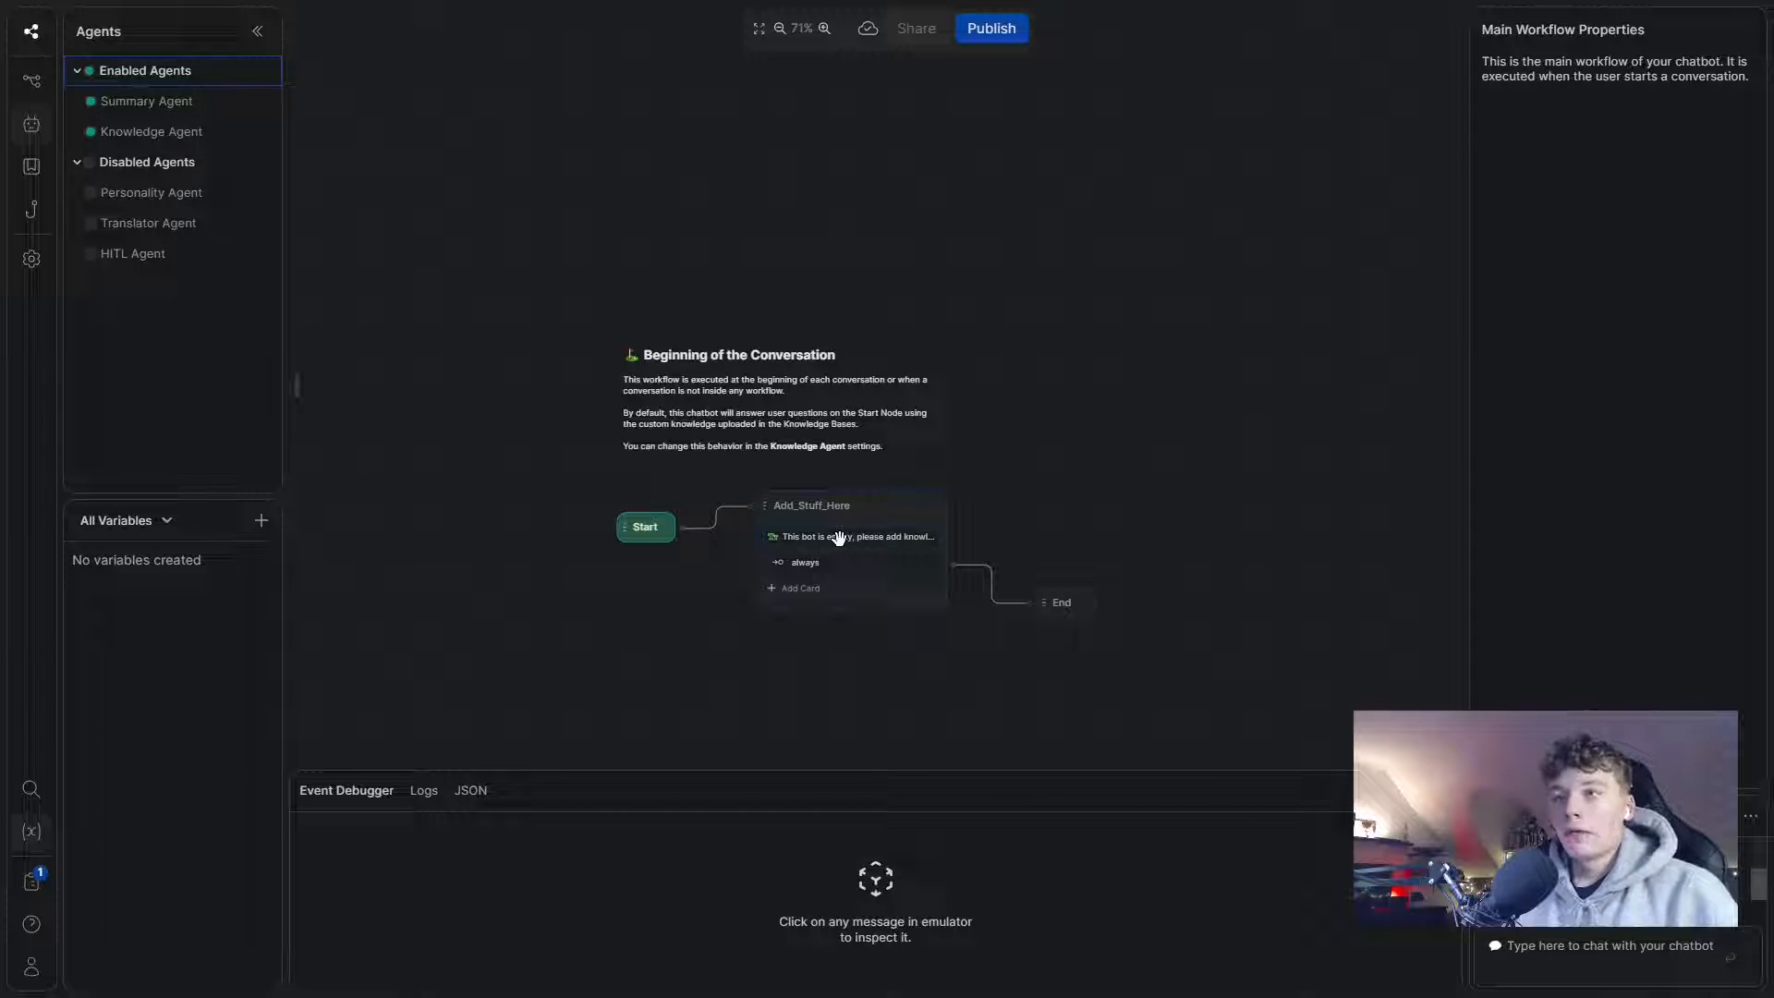
- Delete the Add_Stuff_Here node and the conversation note, and spread Start and End apart
left_click_drag(1057, 460, 879, 501)
right_click(709, 555)
left_click(818, 633)
left_click(774, 469)
key("Delete")
left_click_drag(951, 597, 1370, 514)
left_click_drag(507, 534, 320, 538)
- Add a standard node beside Start, connect Start to it, and rename it Name
right_click(535, 486)
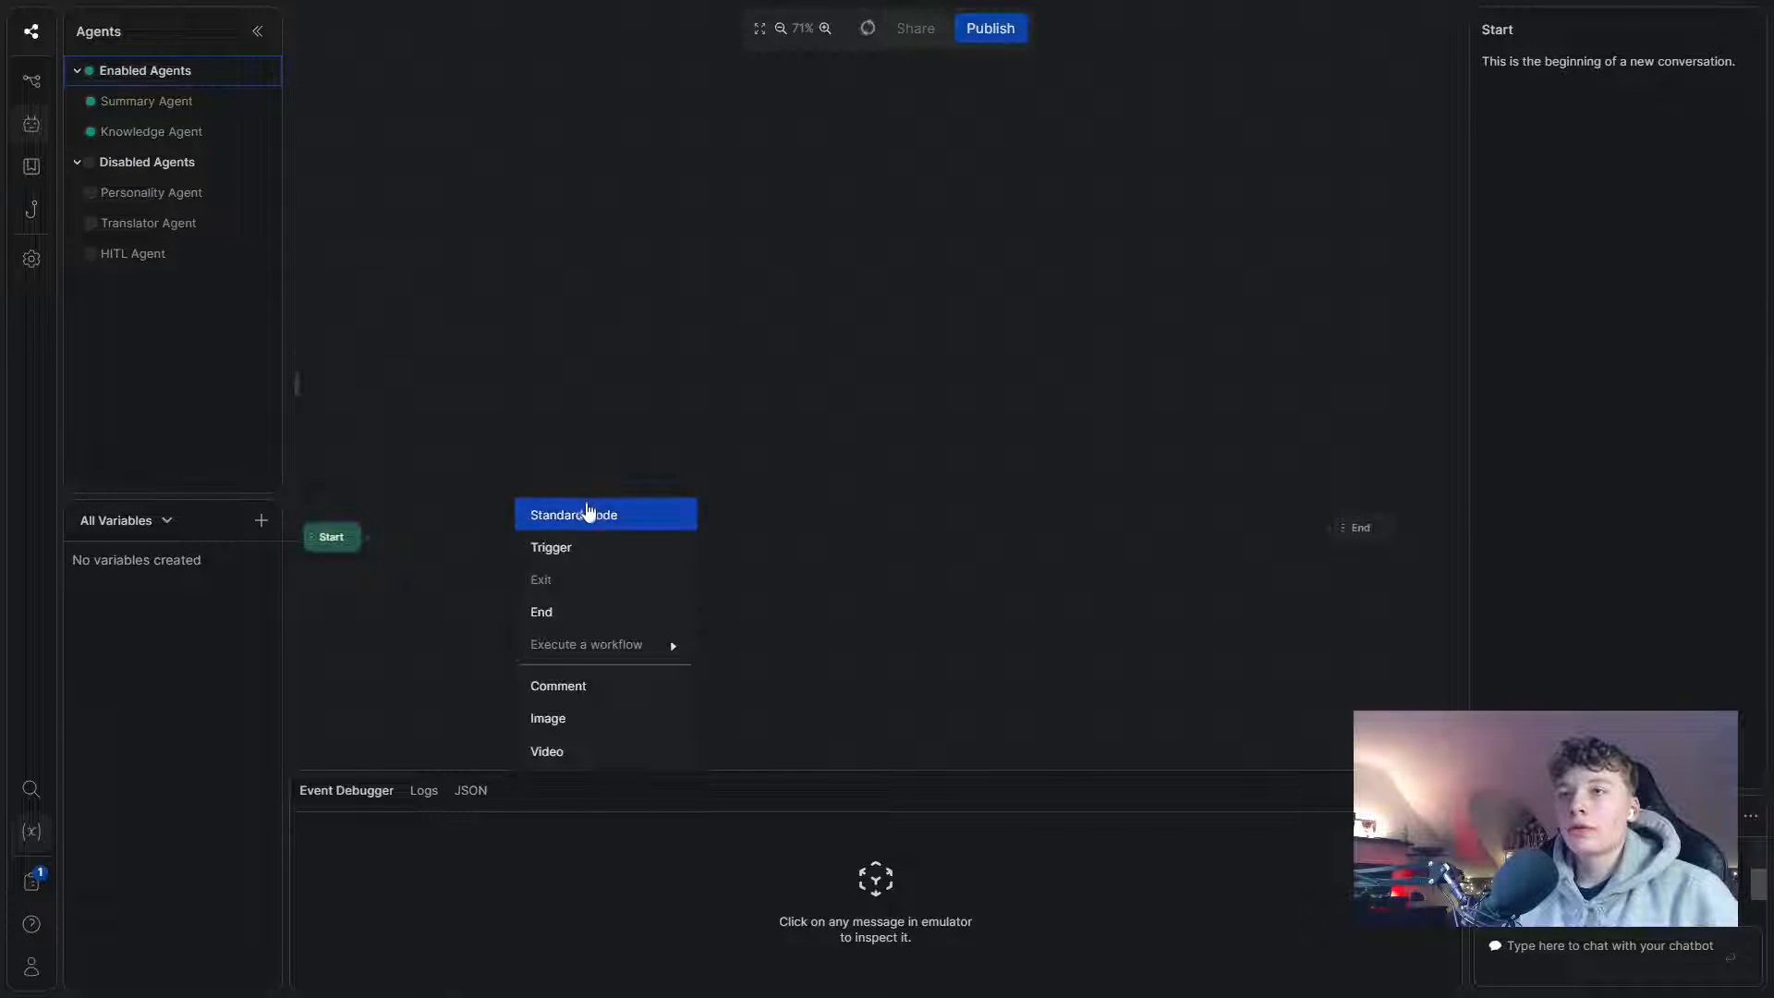
left_click(591, 514)
left_click_drag(601, 499, 522, 551)
left_click_drag(319, 545, 413, 540)
double_click(463, 533)
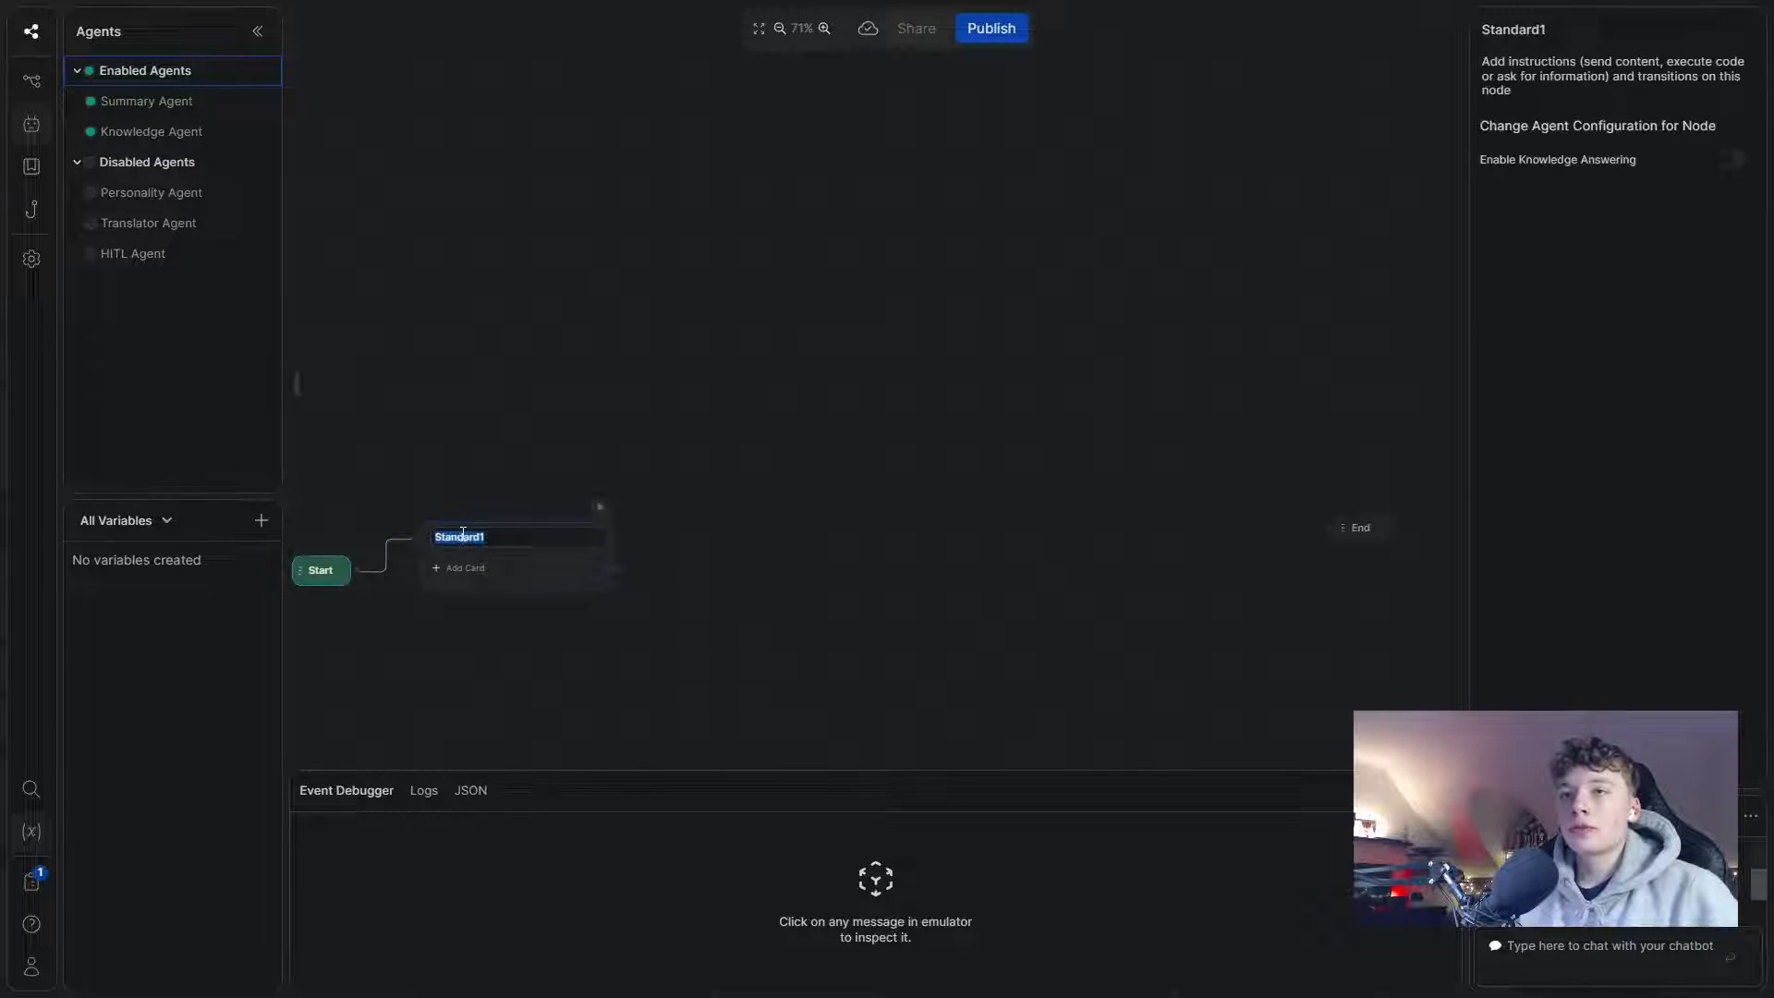
type("Name")
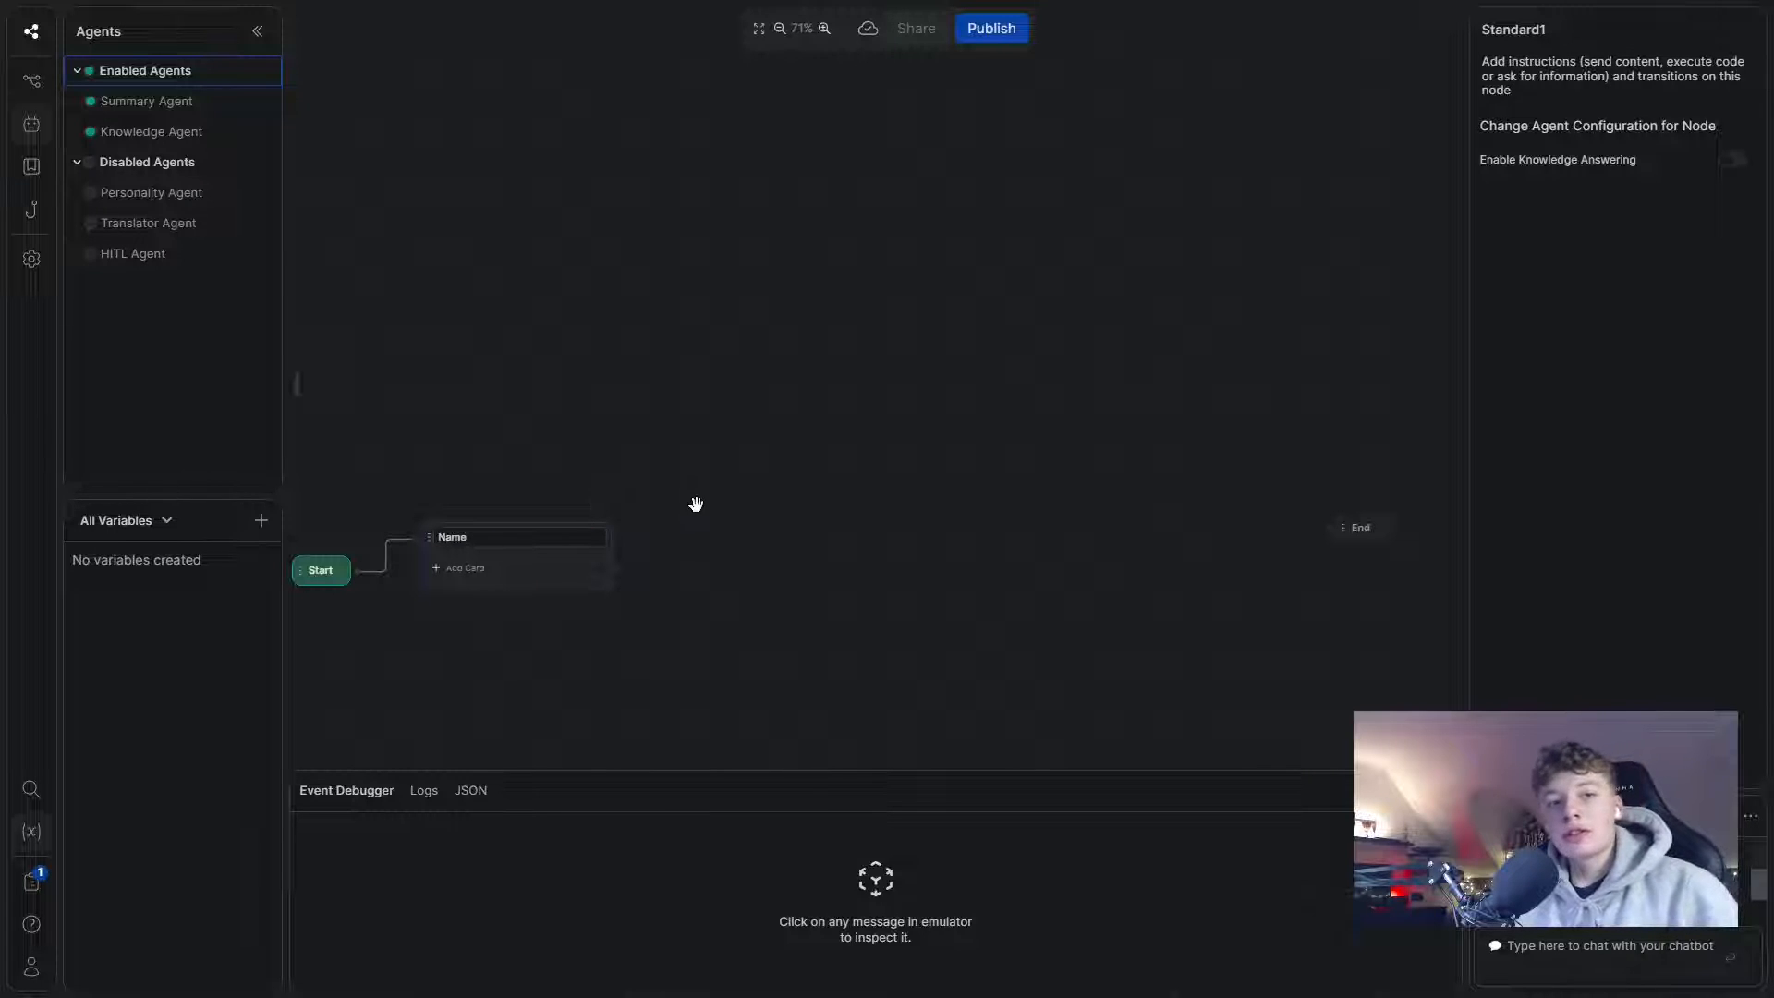
left_click(696, 503)
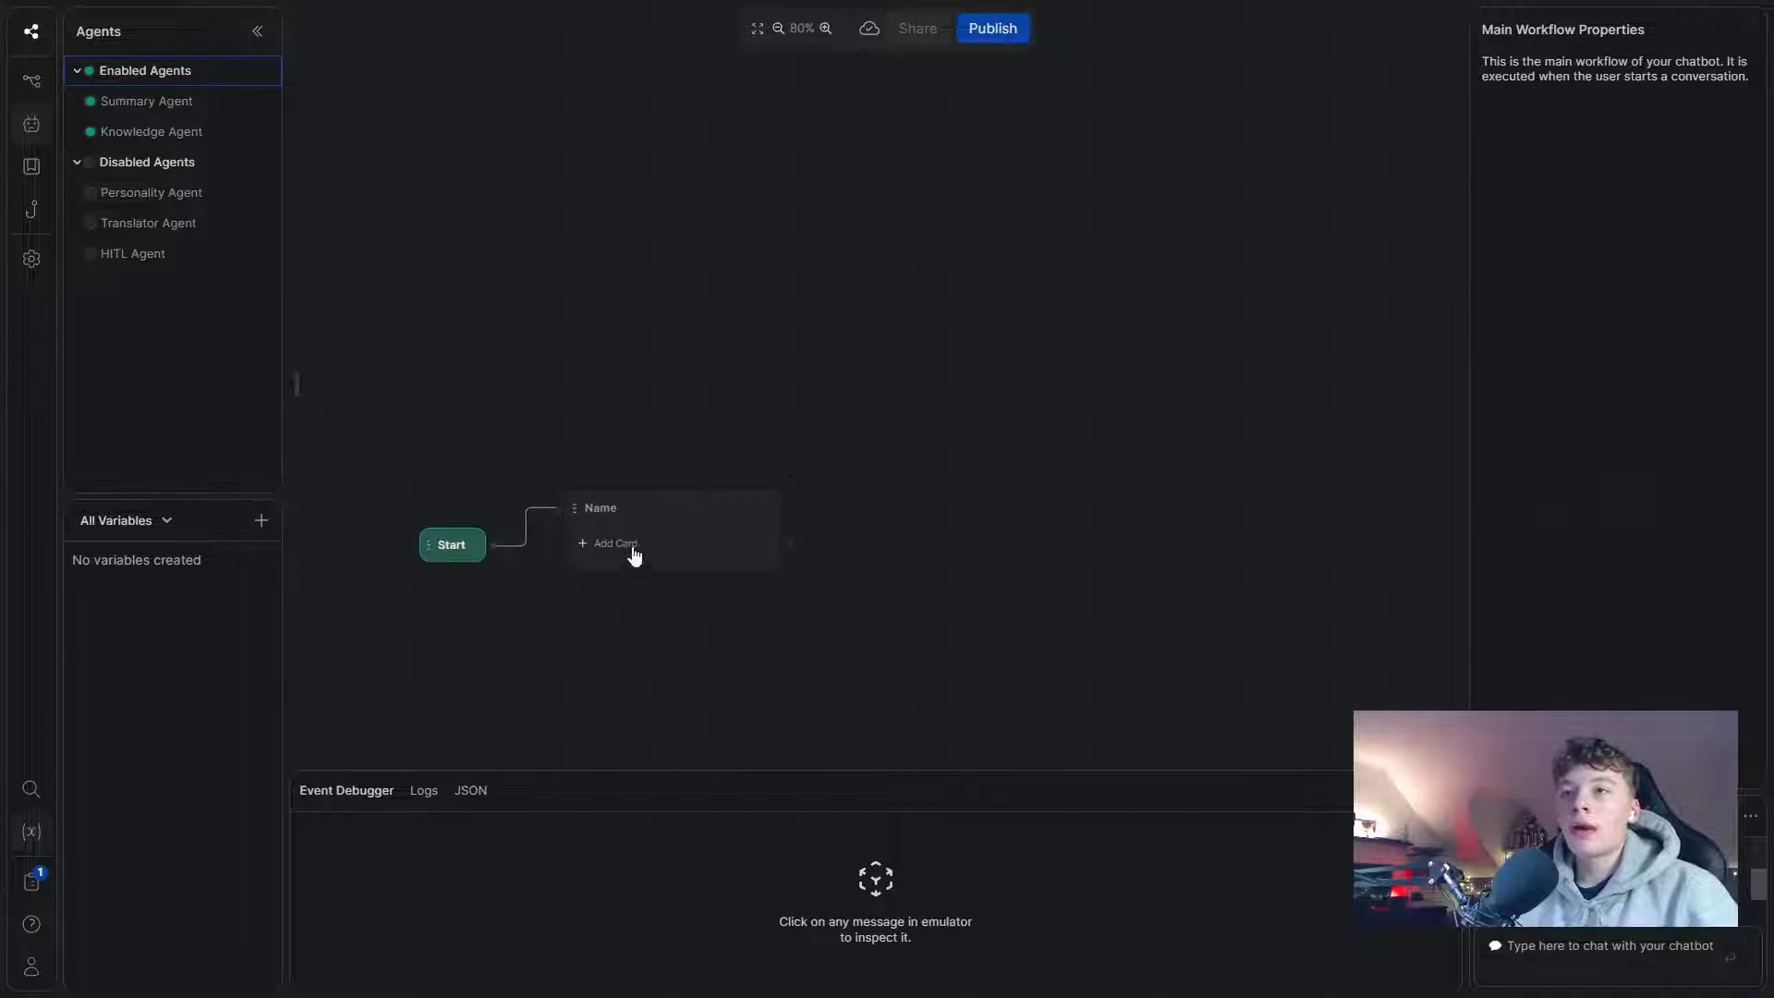
- Add a Person Name card asking 'Hello and welcome! … tell us your name! What is your name?'
left_click(639, 553)
scroll(416, 542, "down", 6)
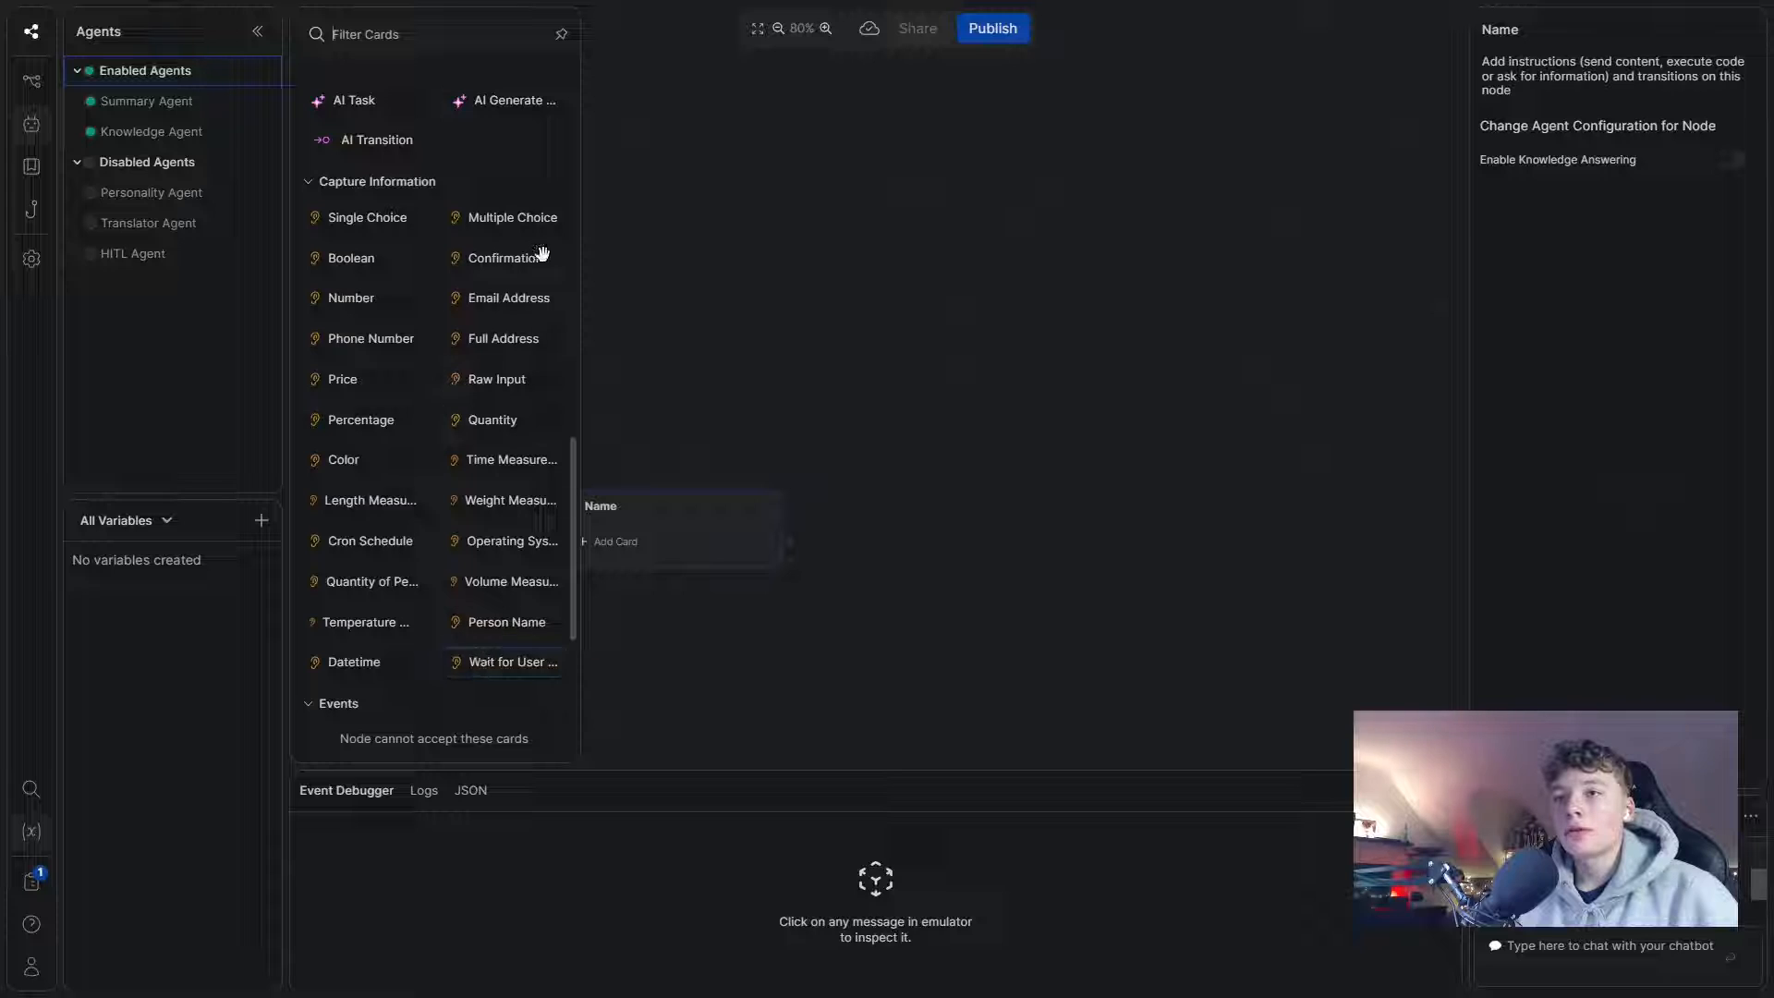
left_click(487, 623)
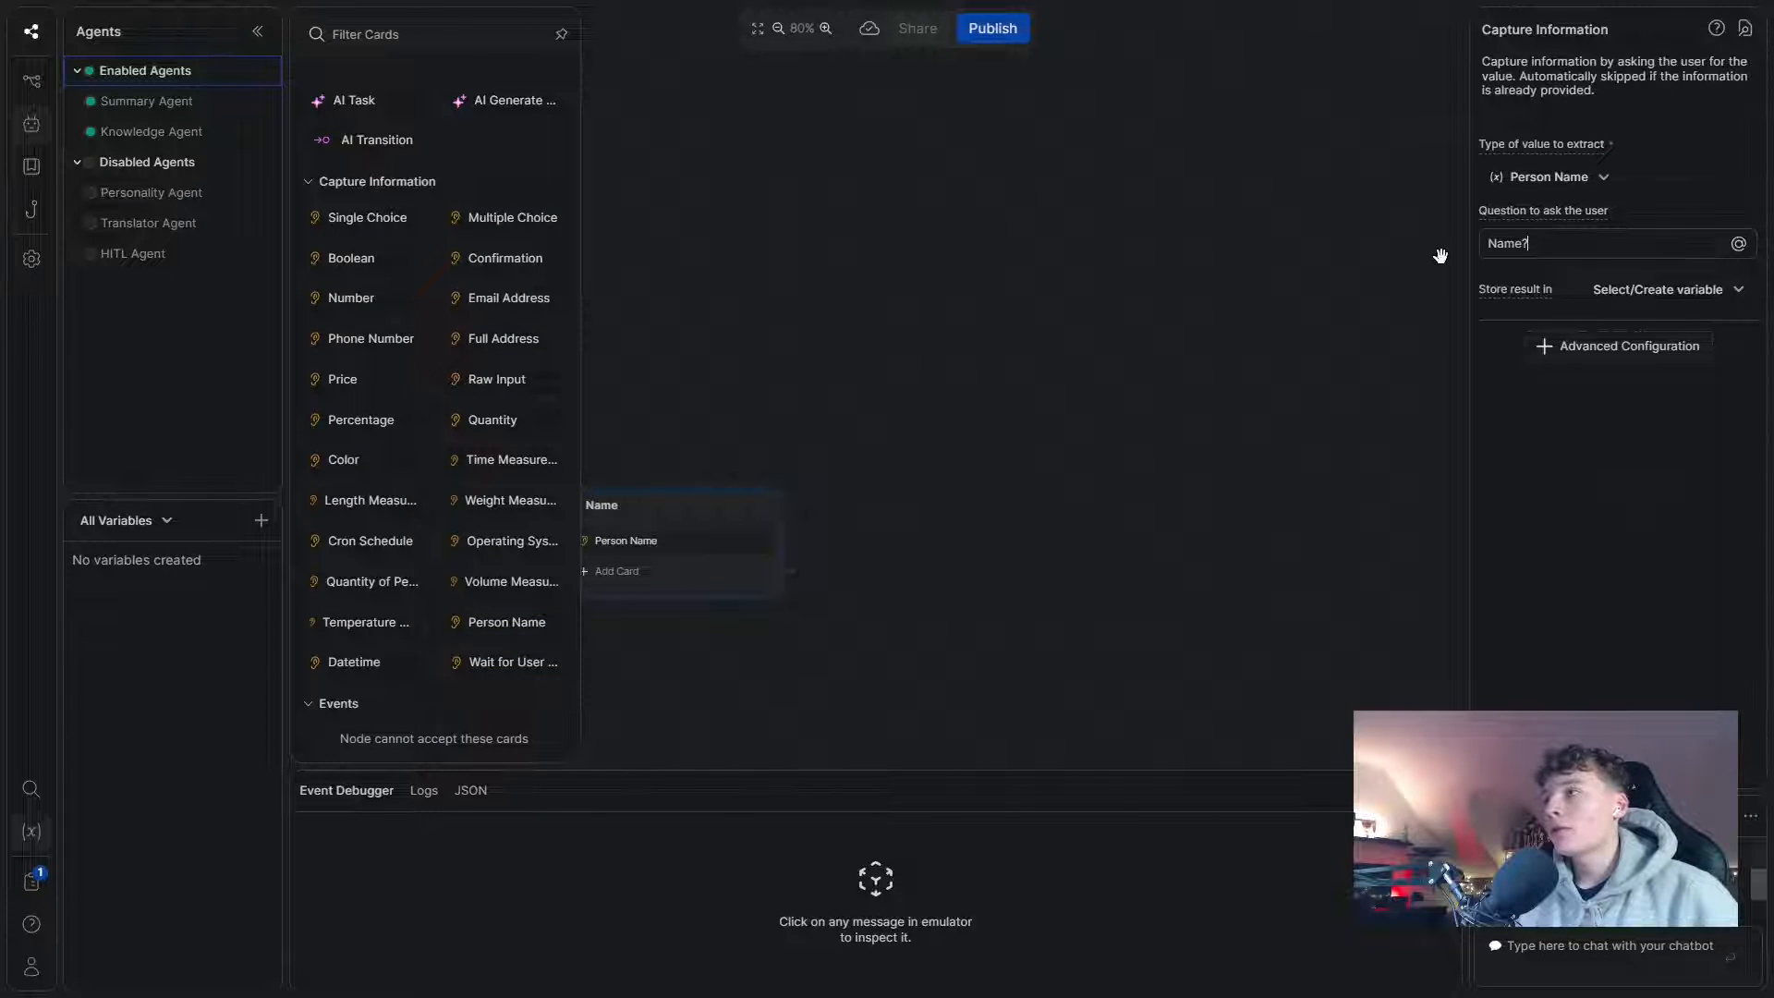
left_click_drag(1484, 244, 1537, 244)
type("Hello ")
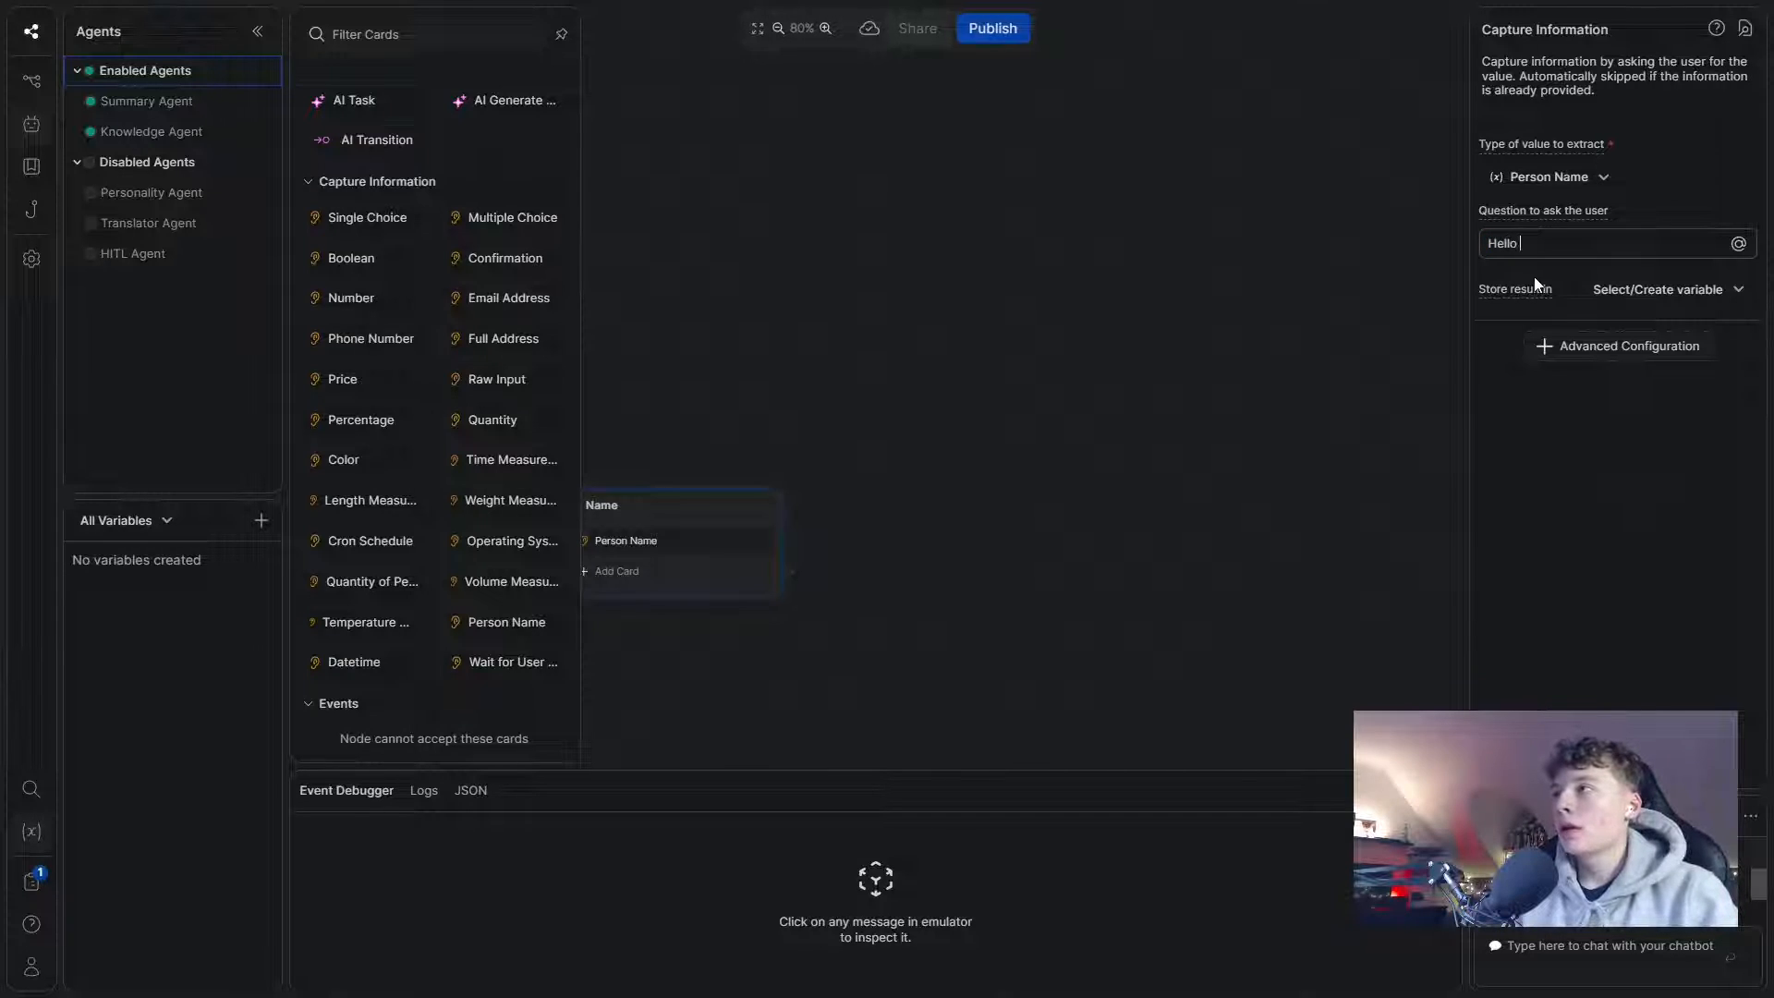
type("and welcome")
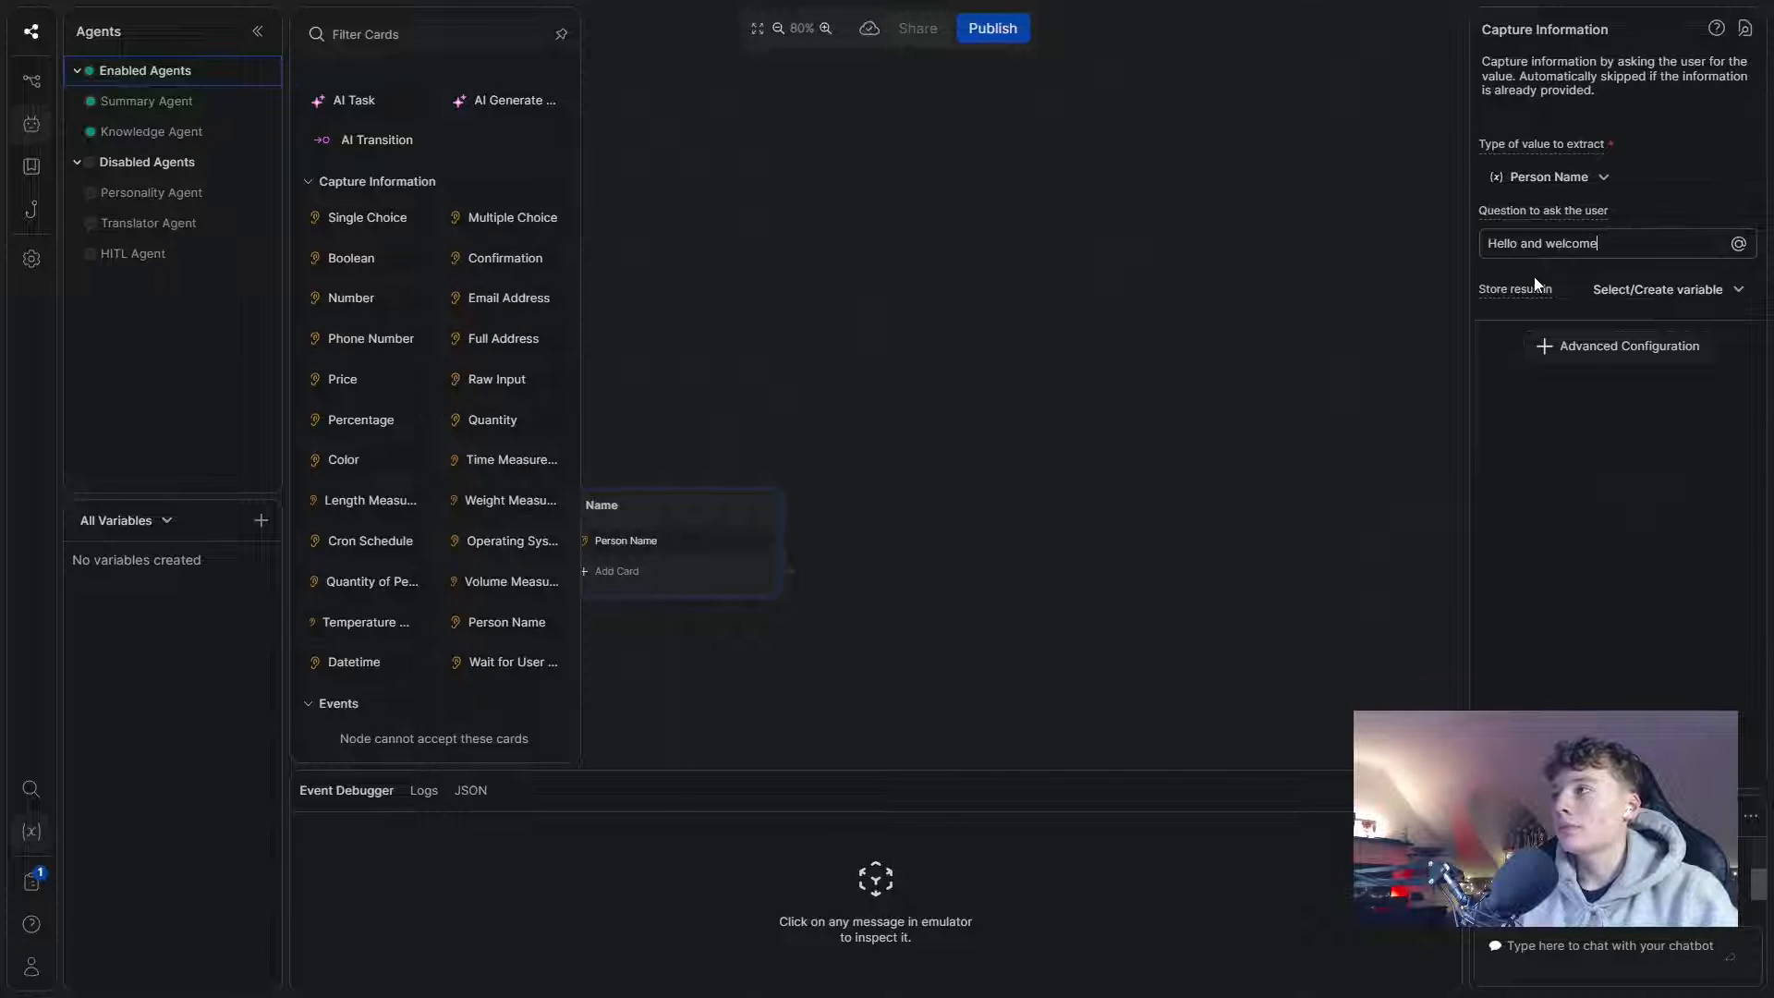
type("! To")
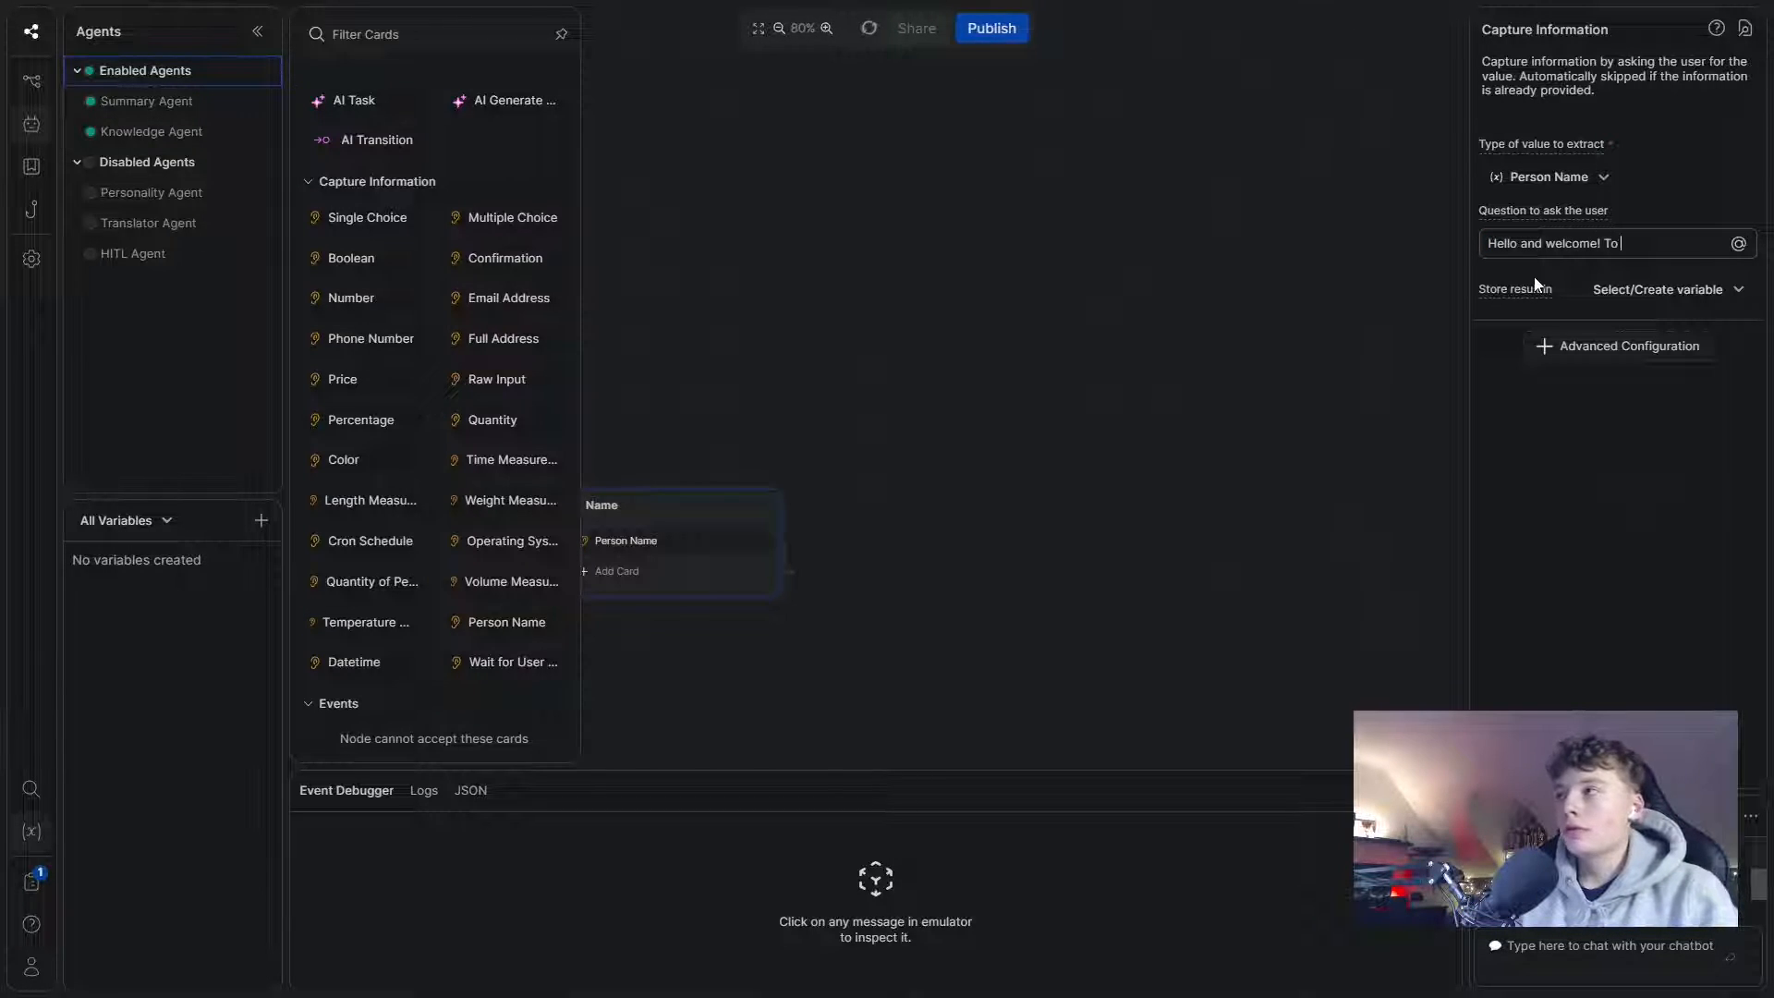
type(" proceed with our")
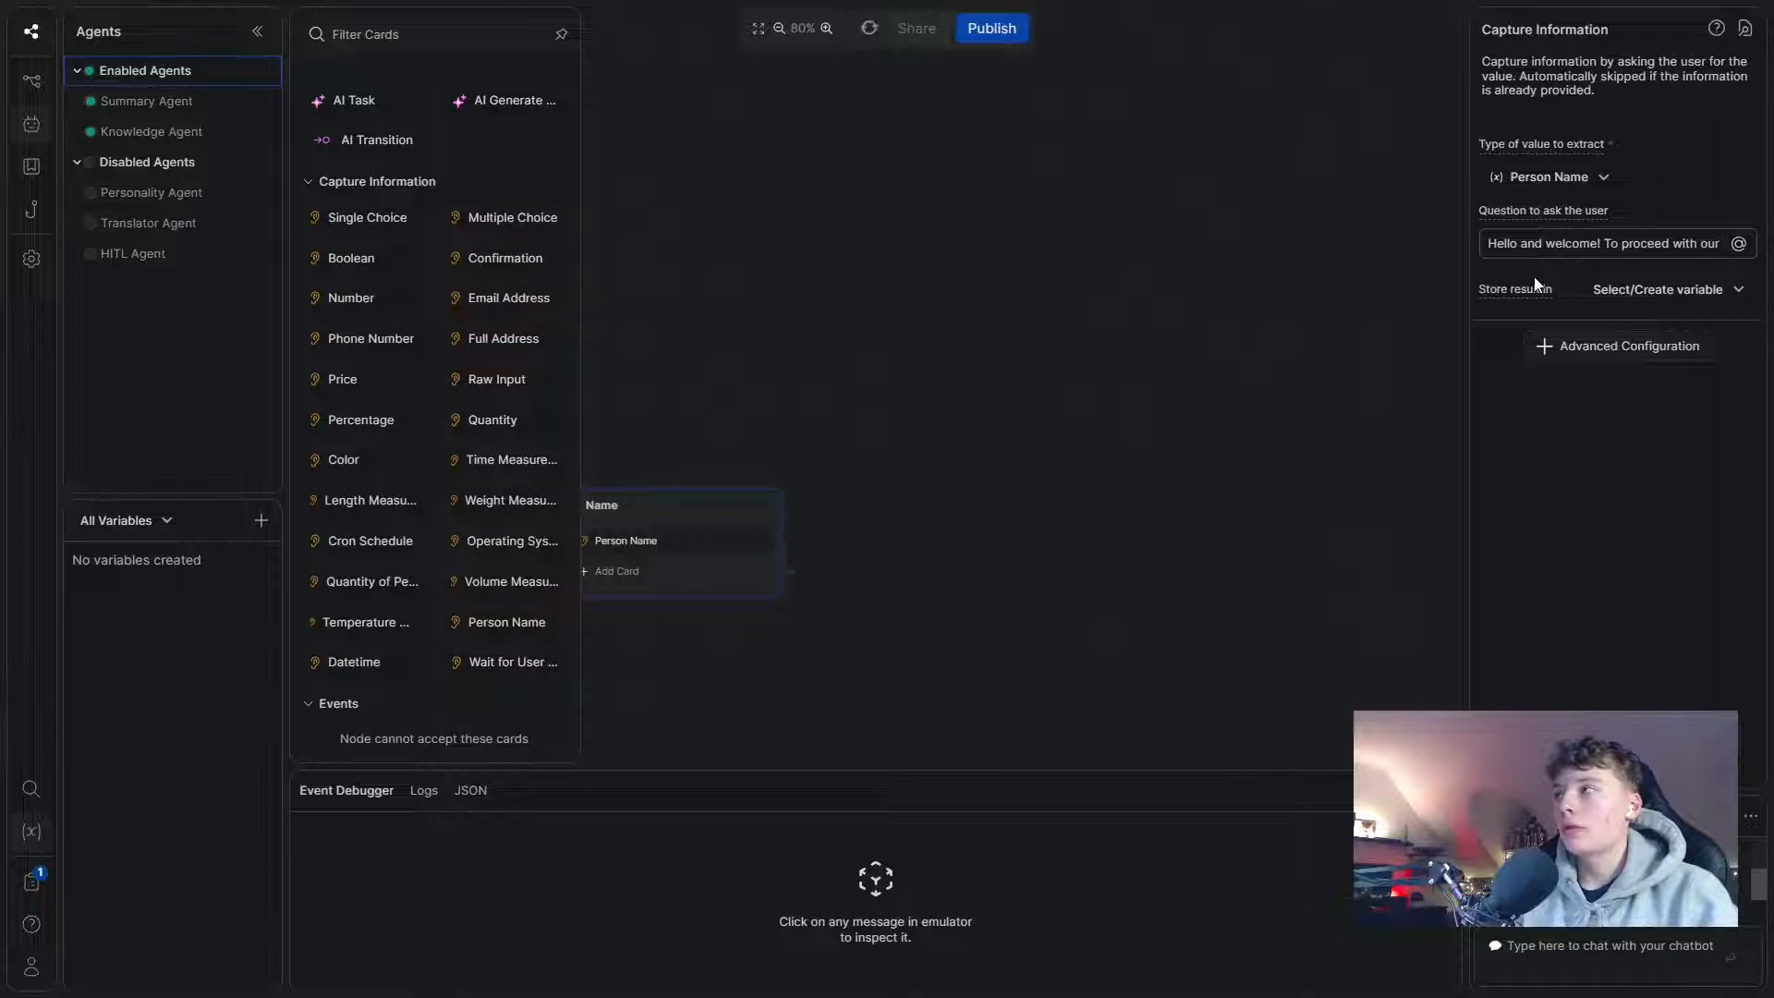
type(" lead ")
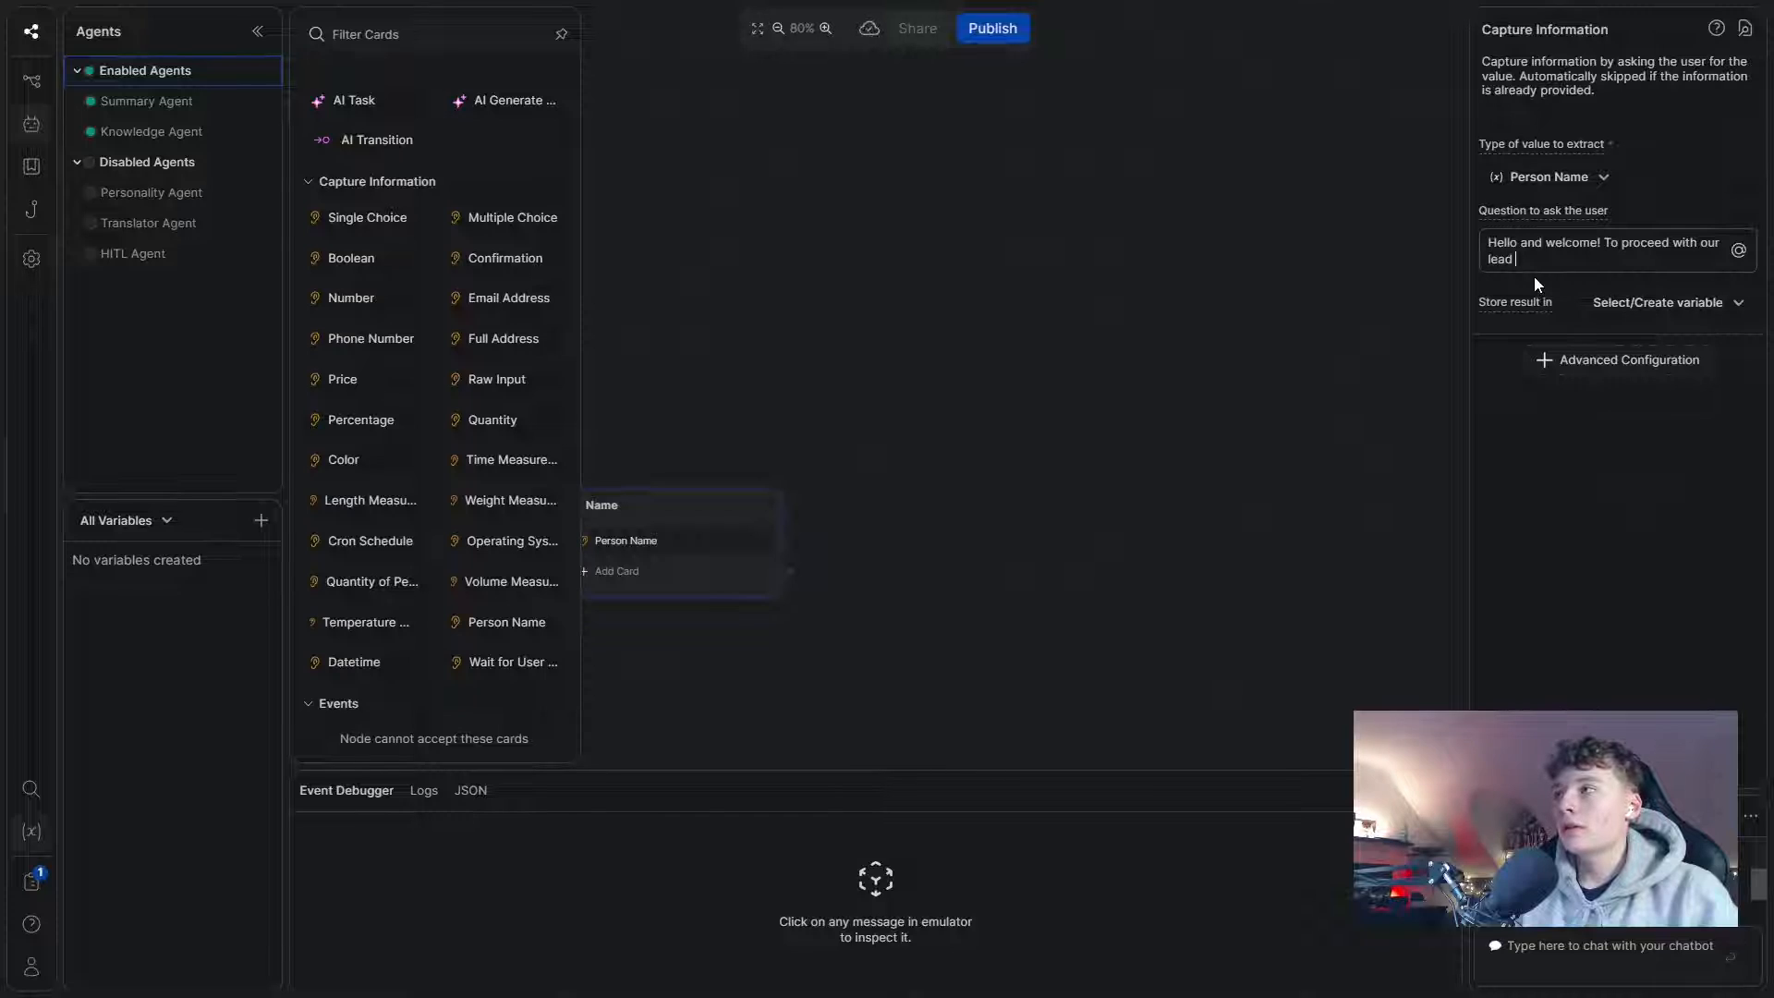
type("gen chatbo")
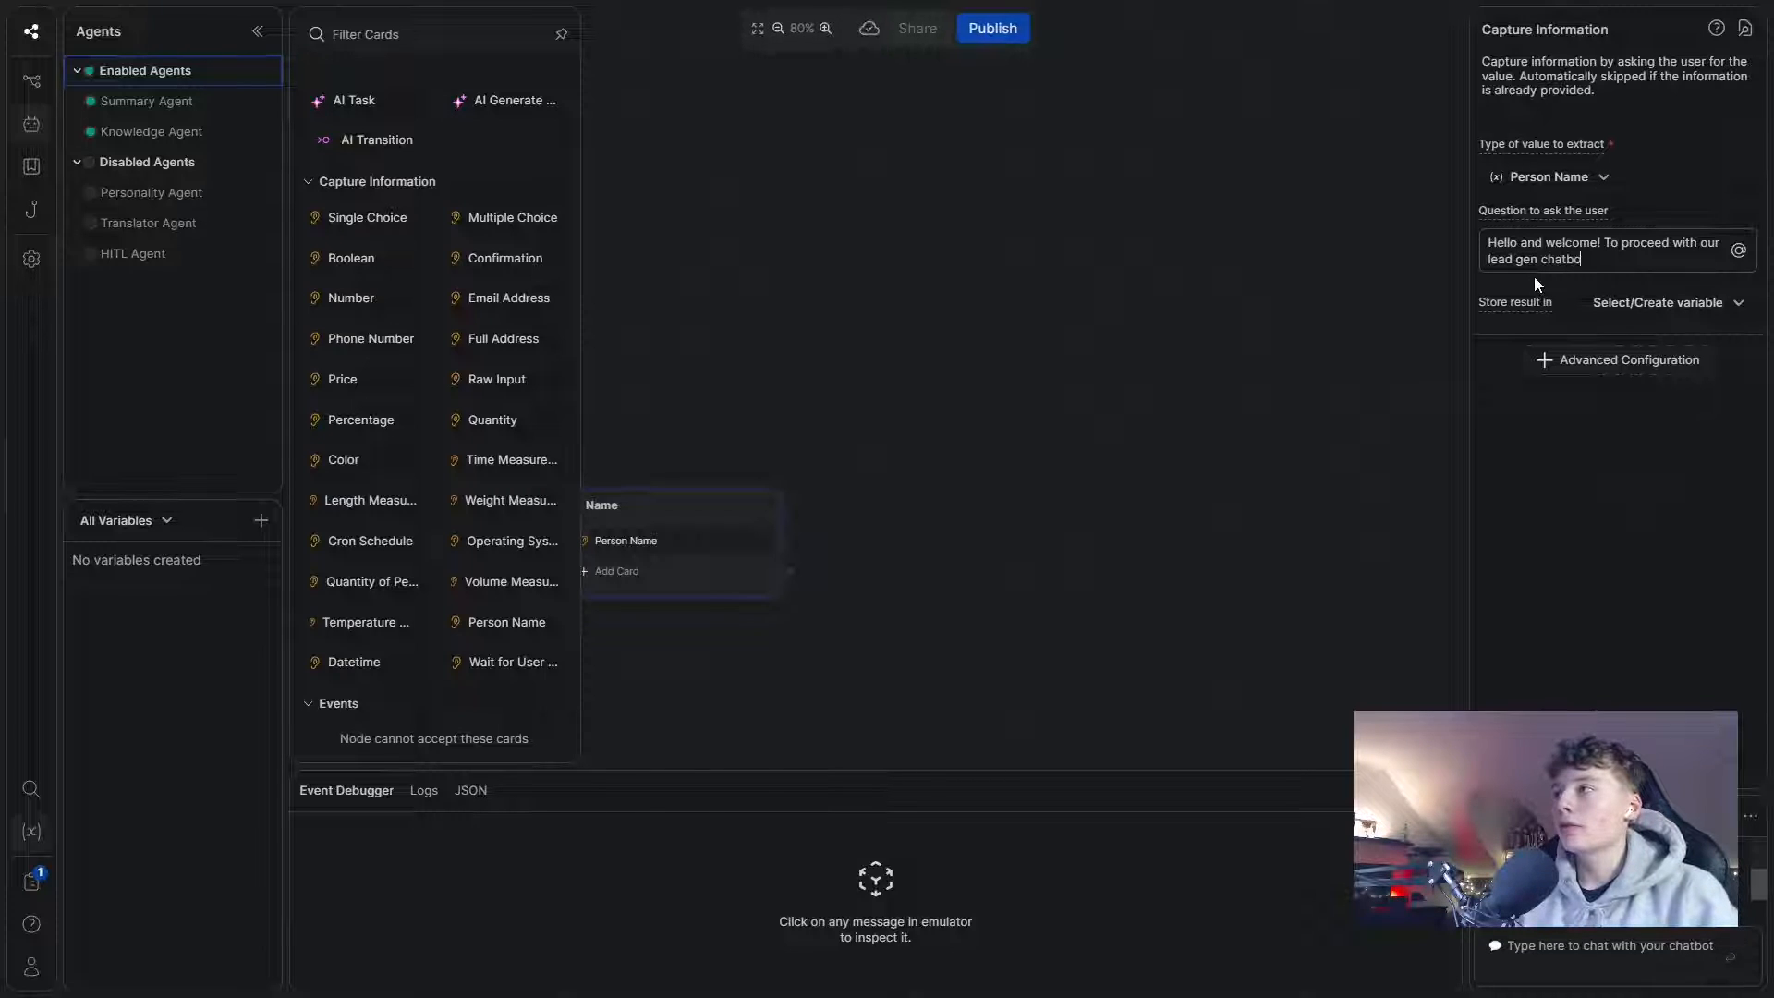
type("t, you are ")
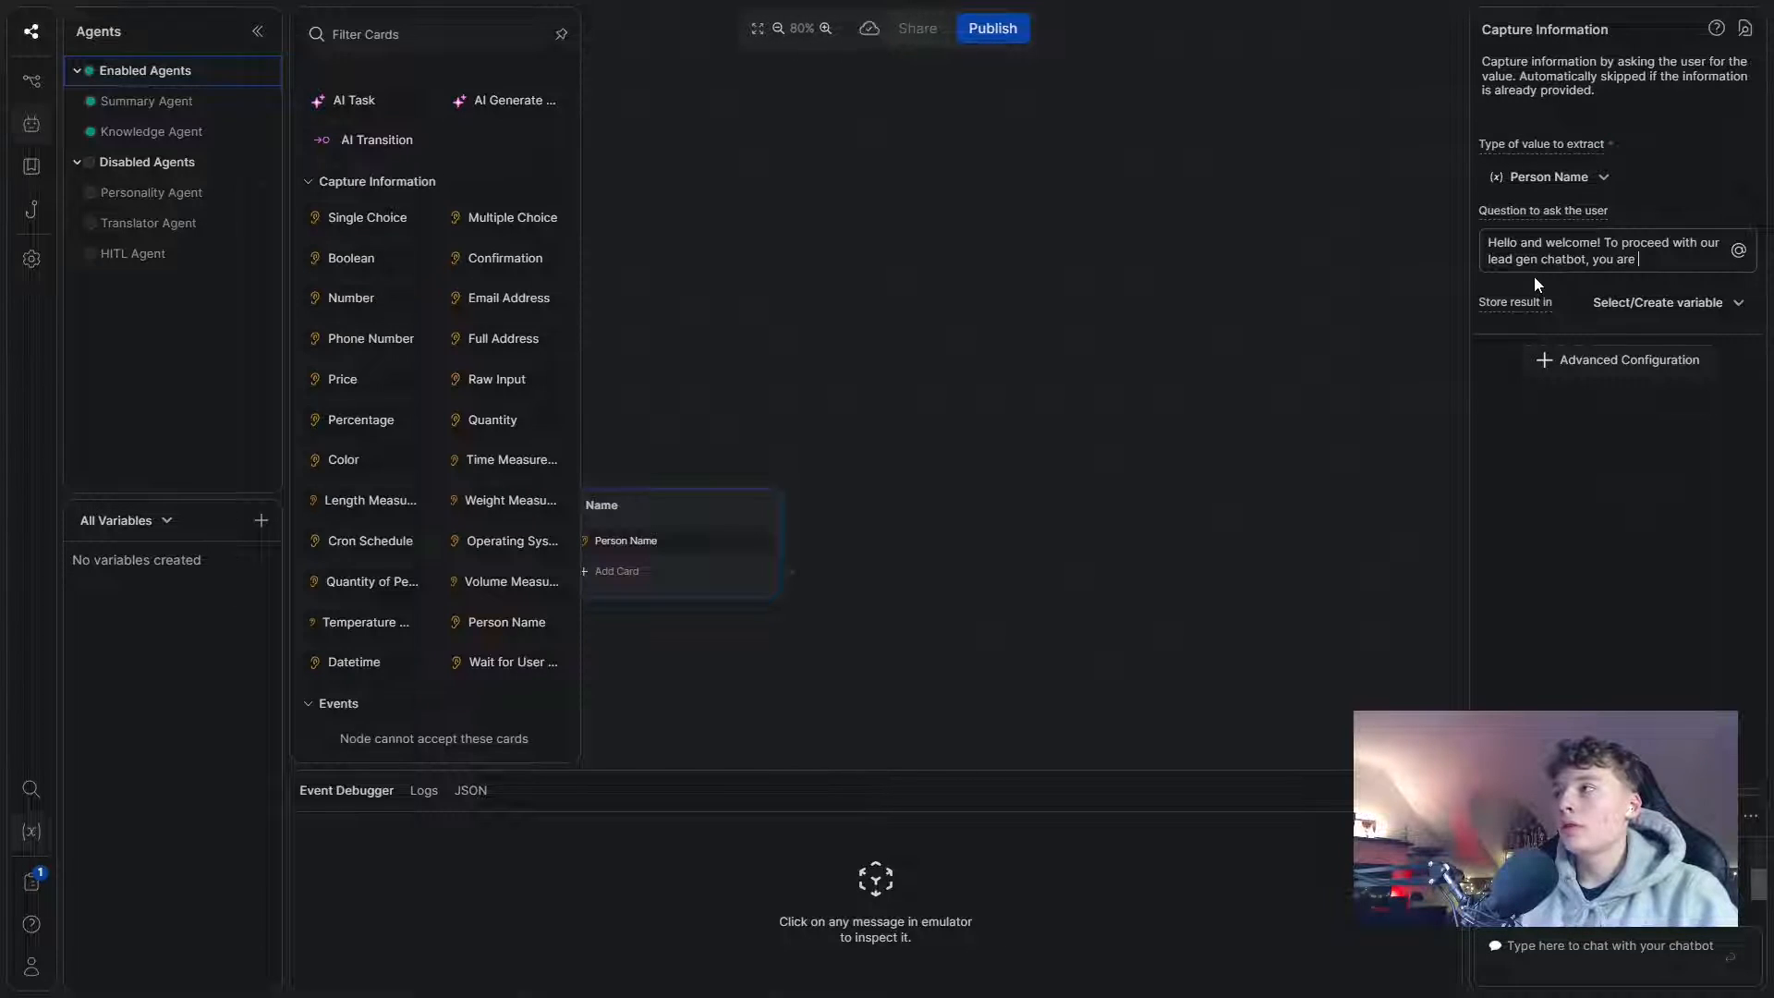
type("first going to tel")
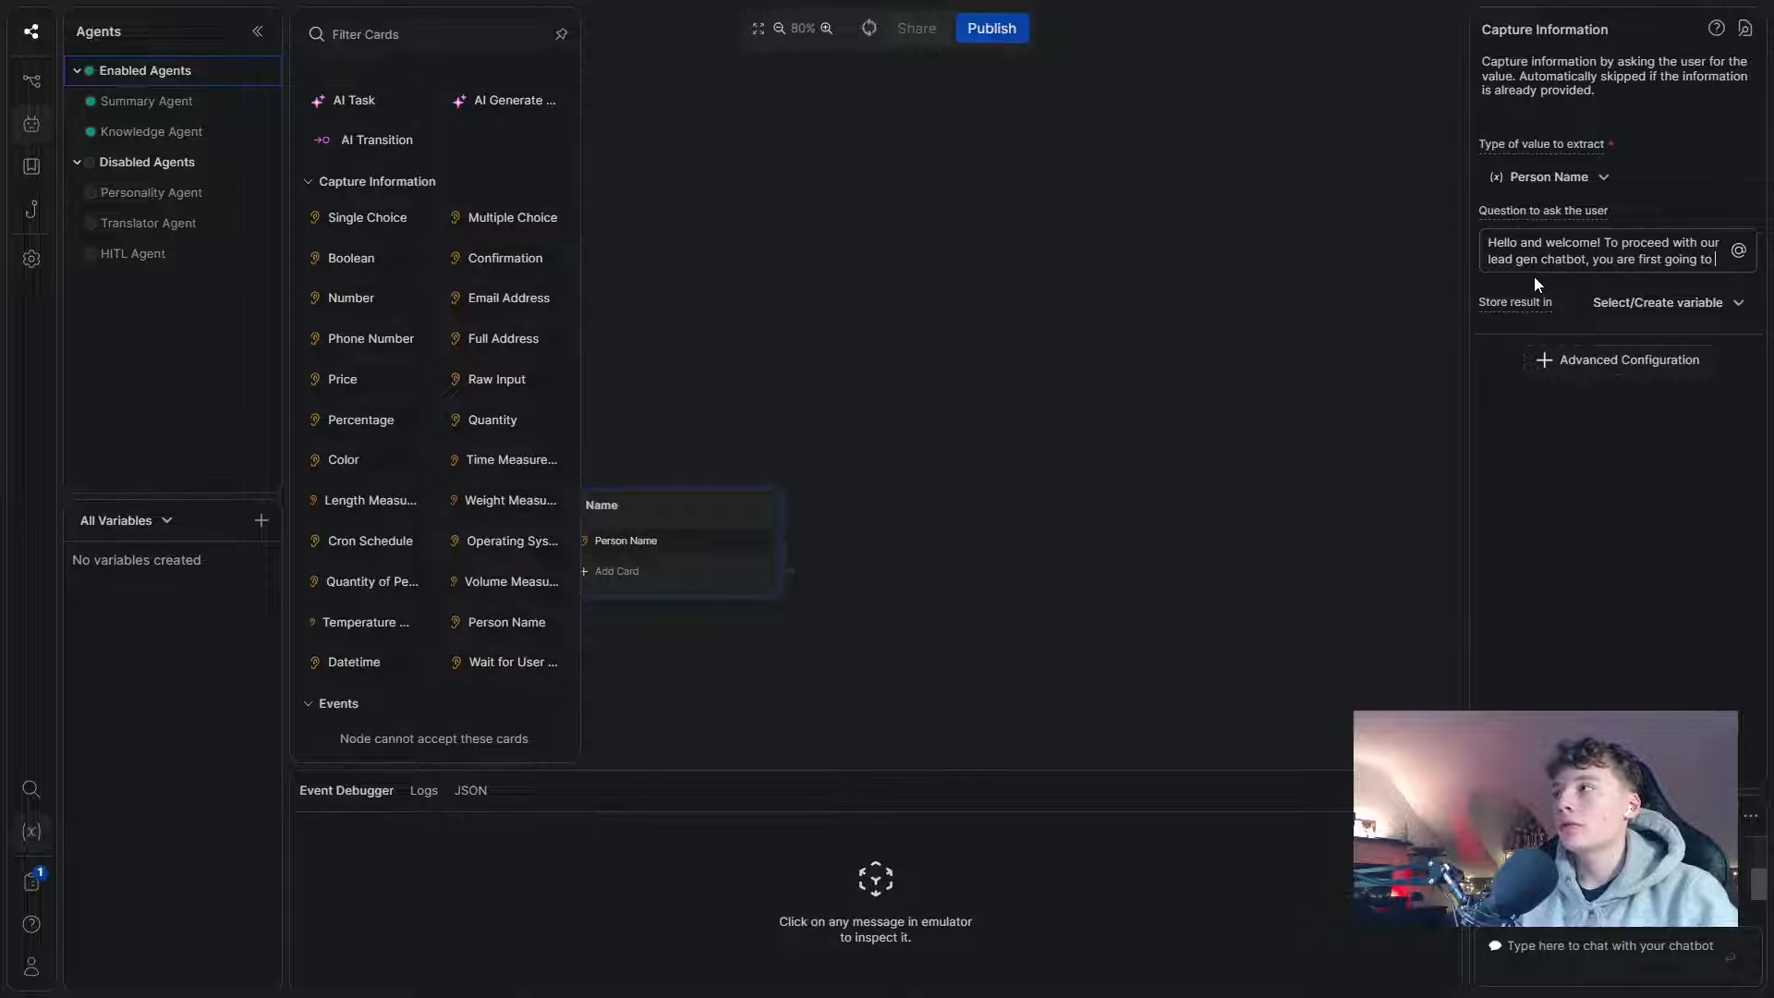
key("BackSpace")
key("BackSpace")
key("BackSpace")
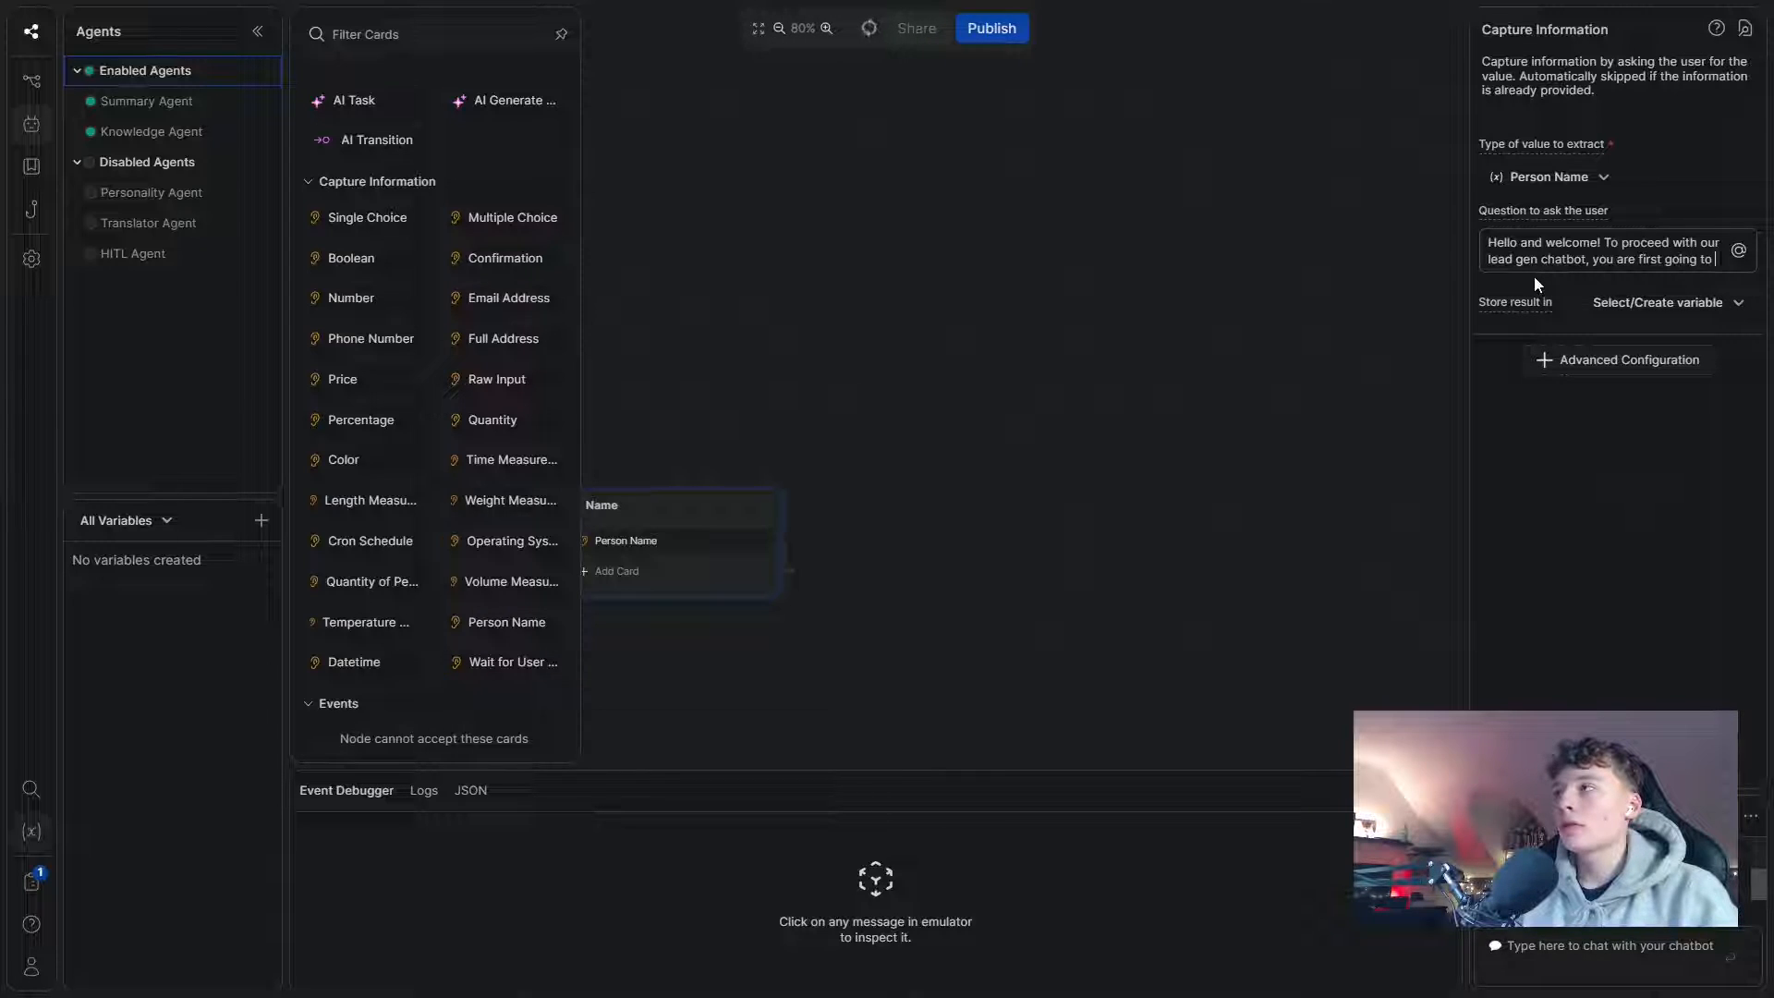
type("n")
key("BackSpace")
type("us yo")
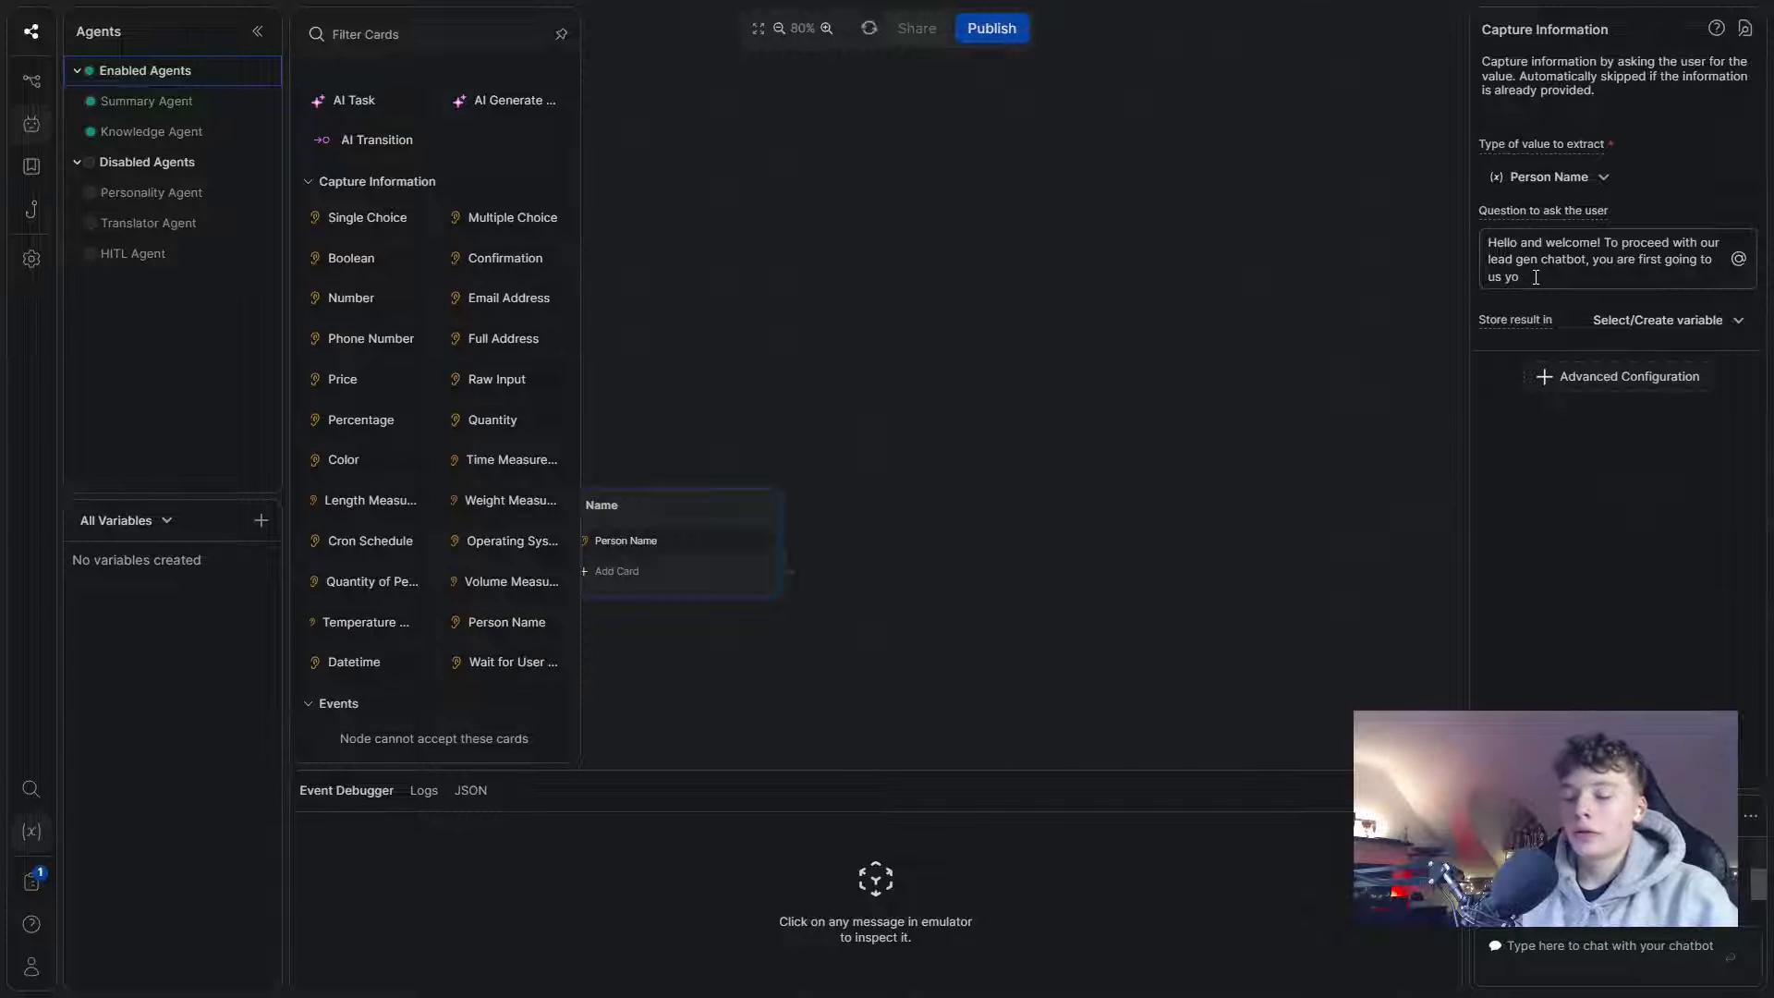
type("ur name! What")
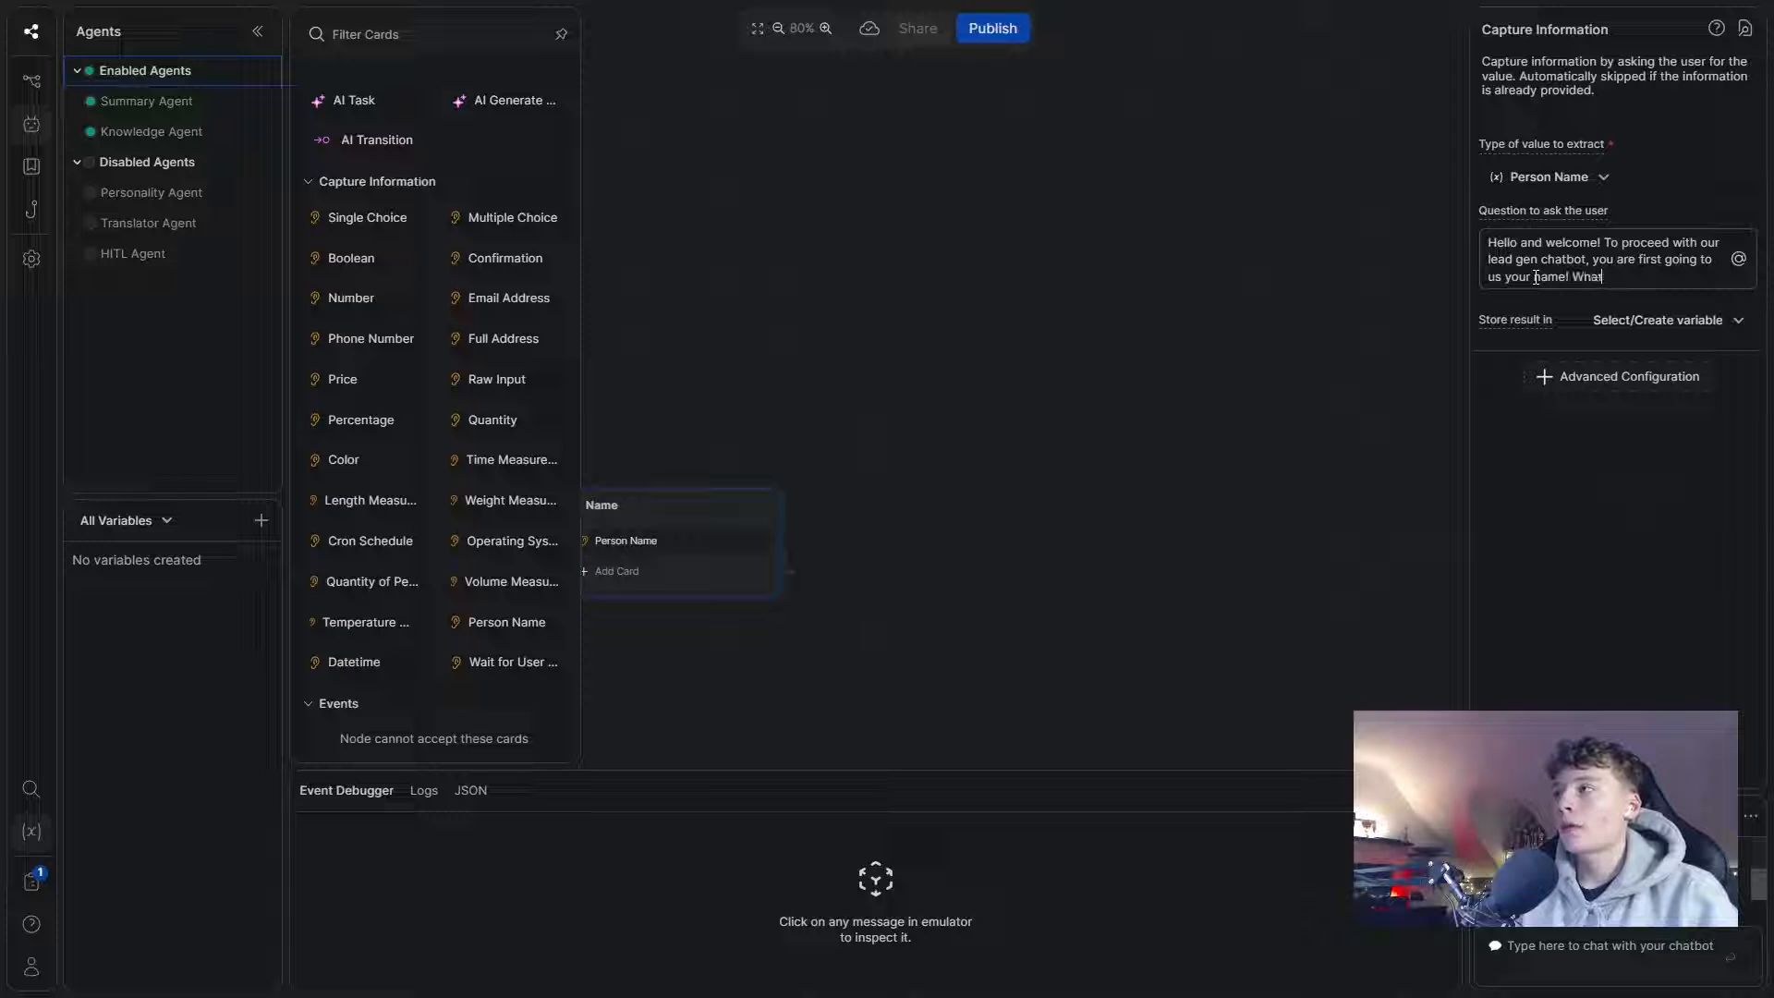
type(" is your")
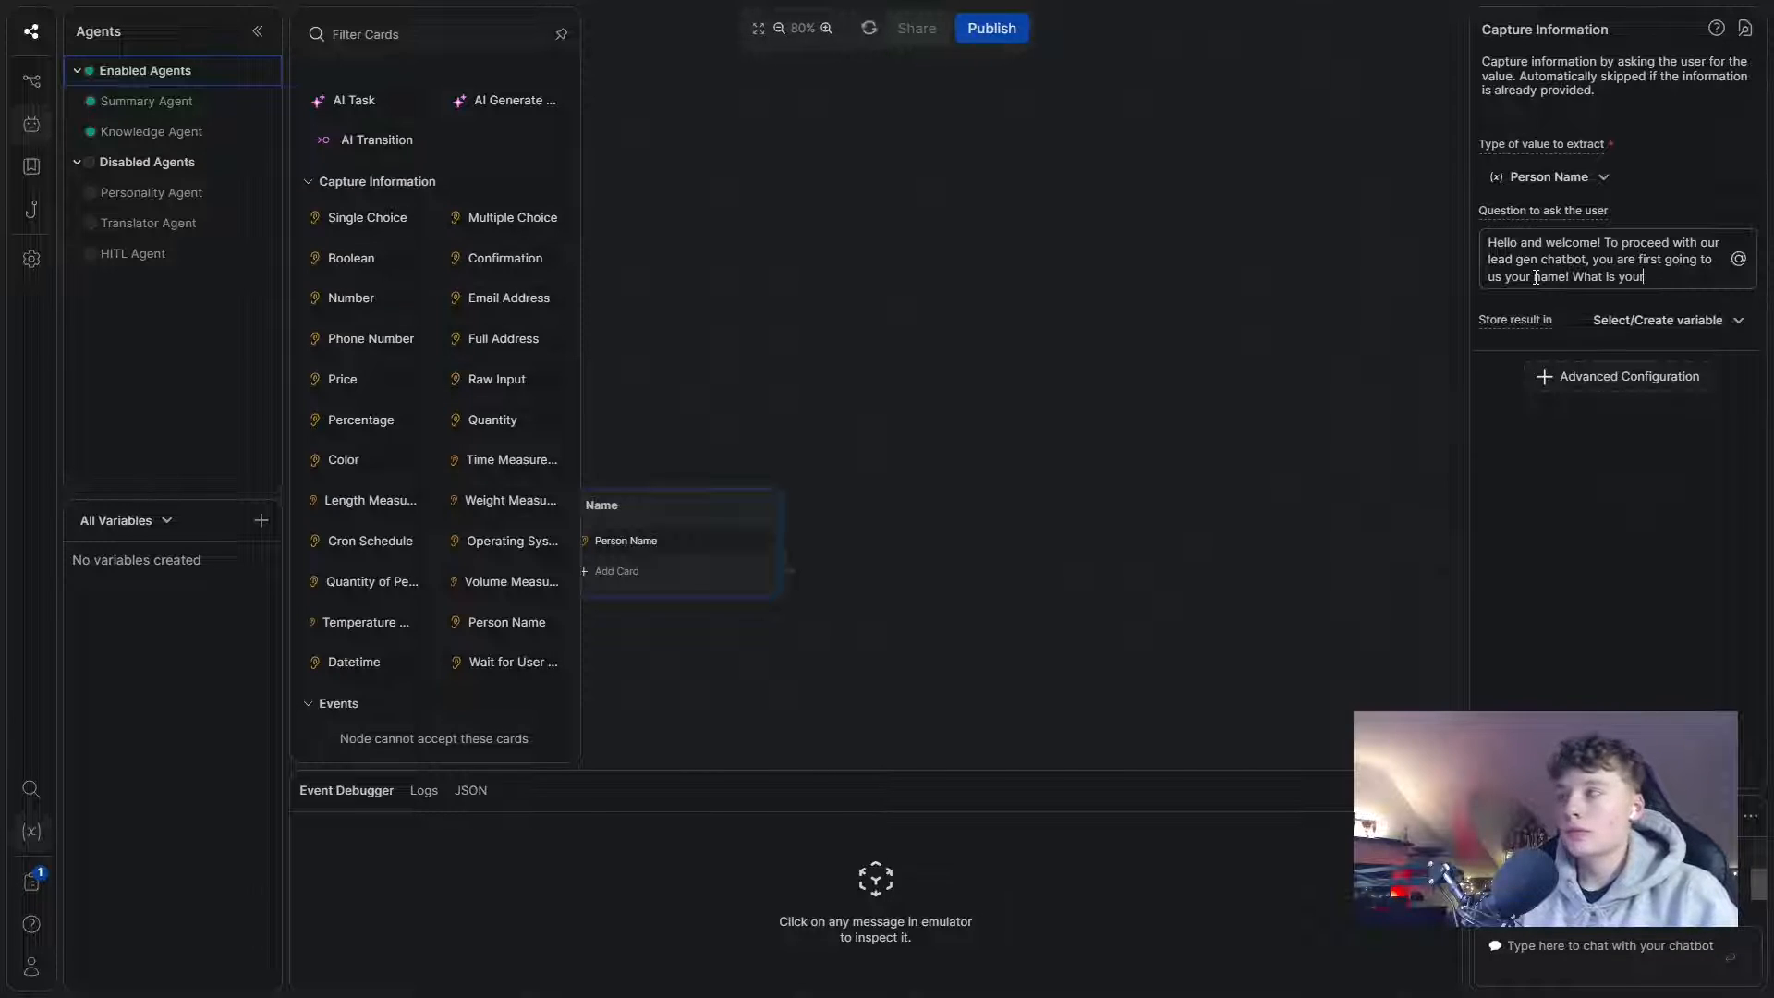
type(" name?")
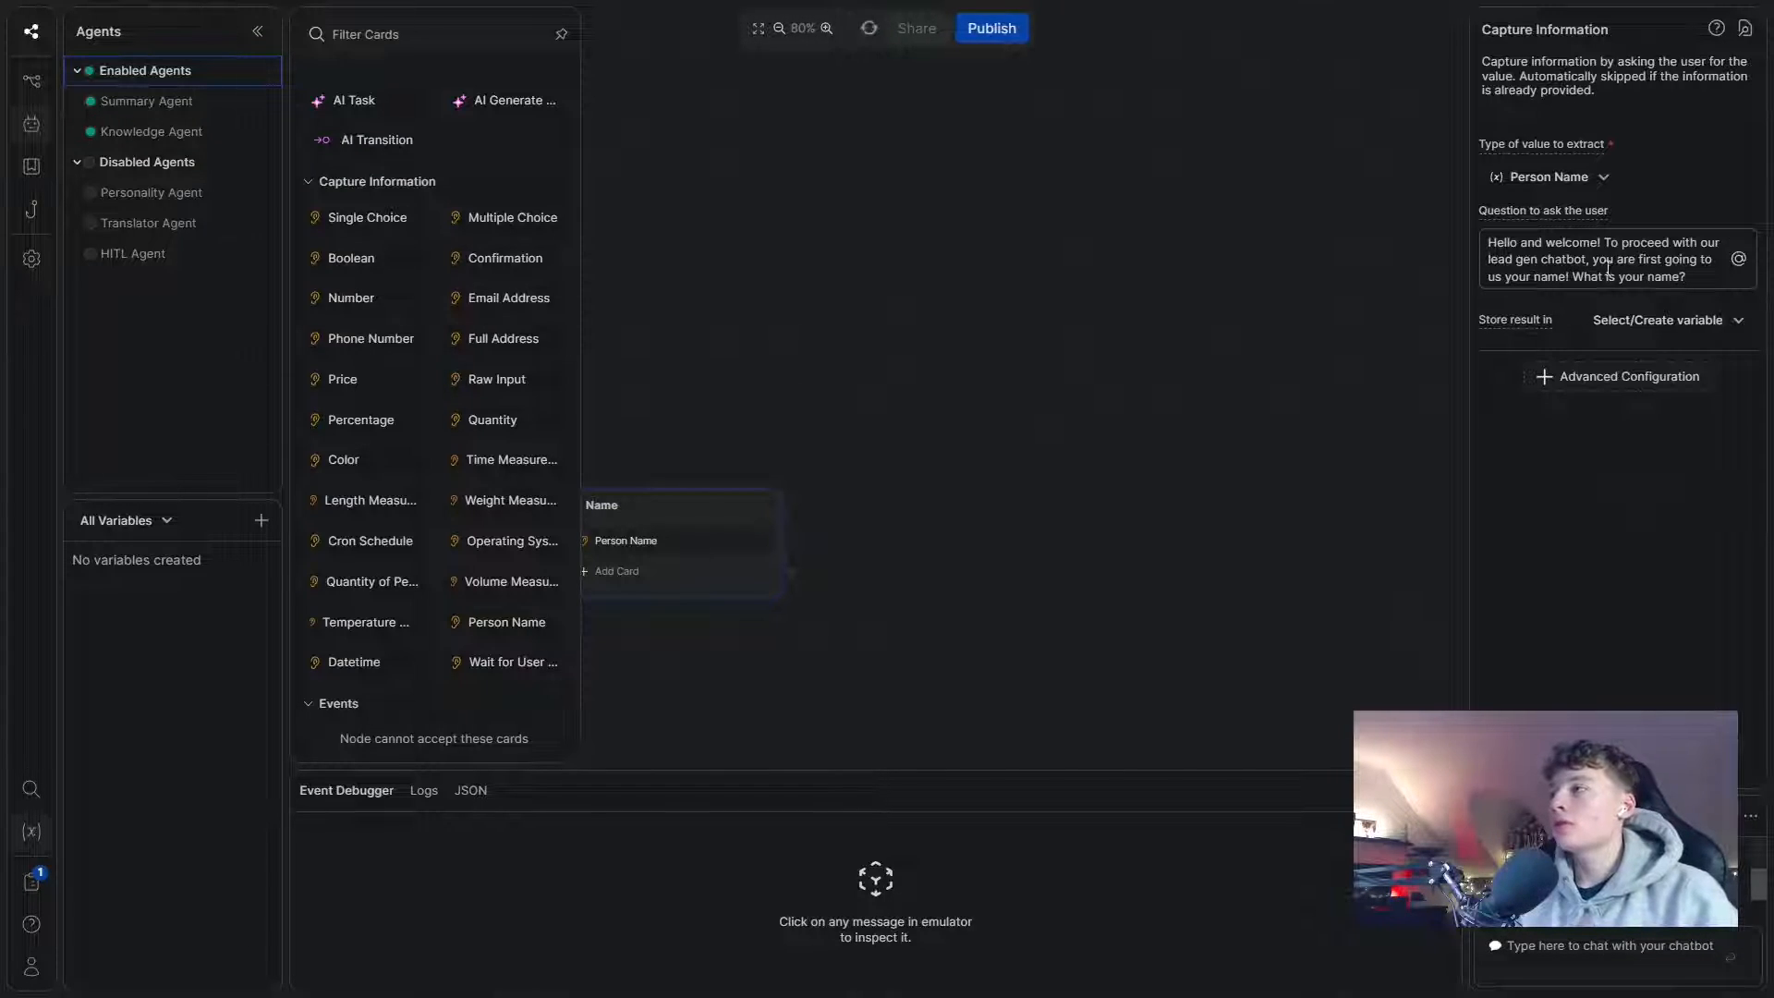
- Store the captured name in a newly created Fullname variable
left_click(1628, 323)
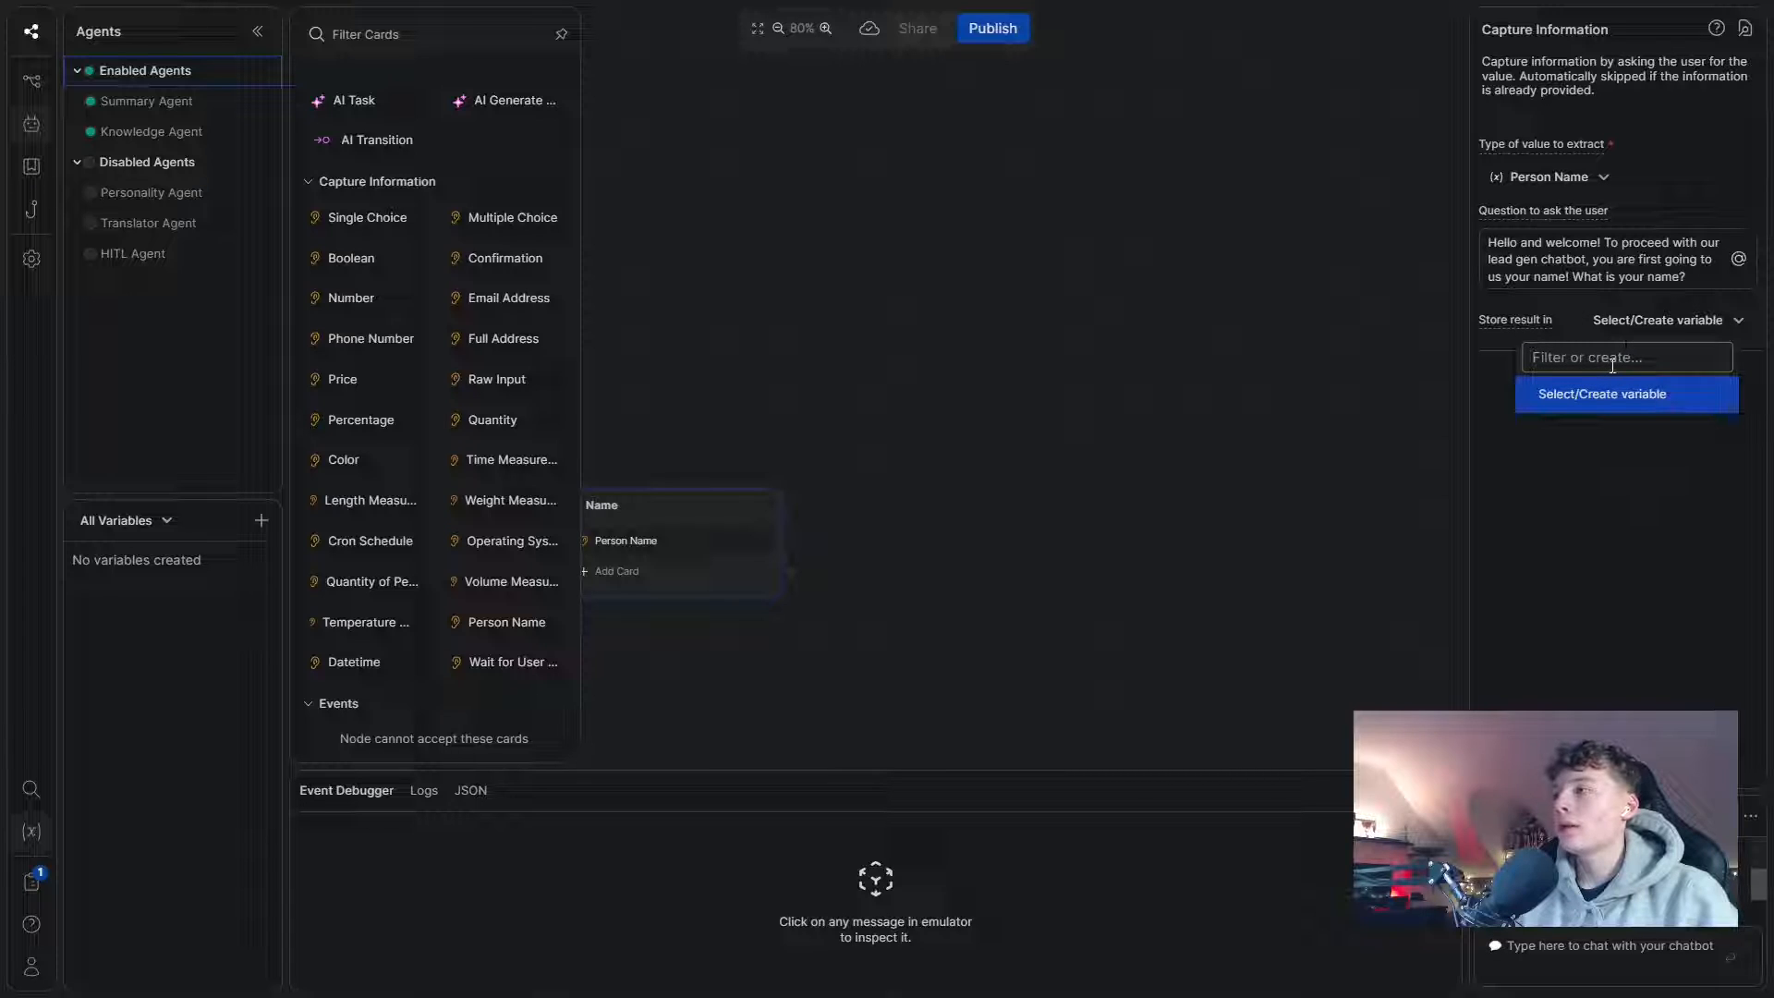
type("na")
key("BackSpace")
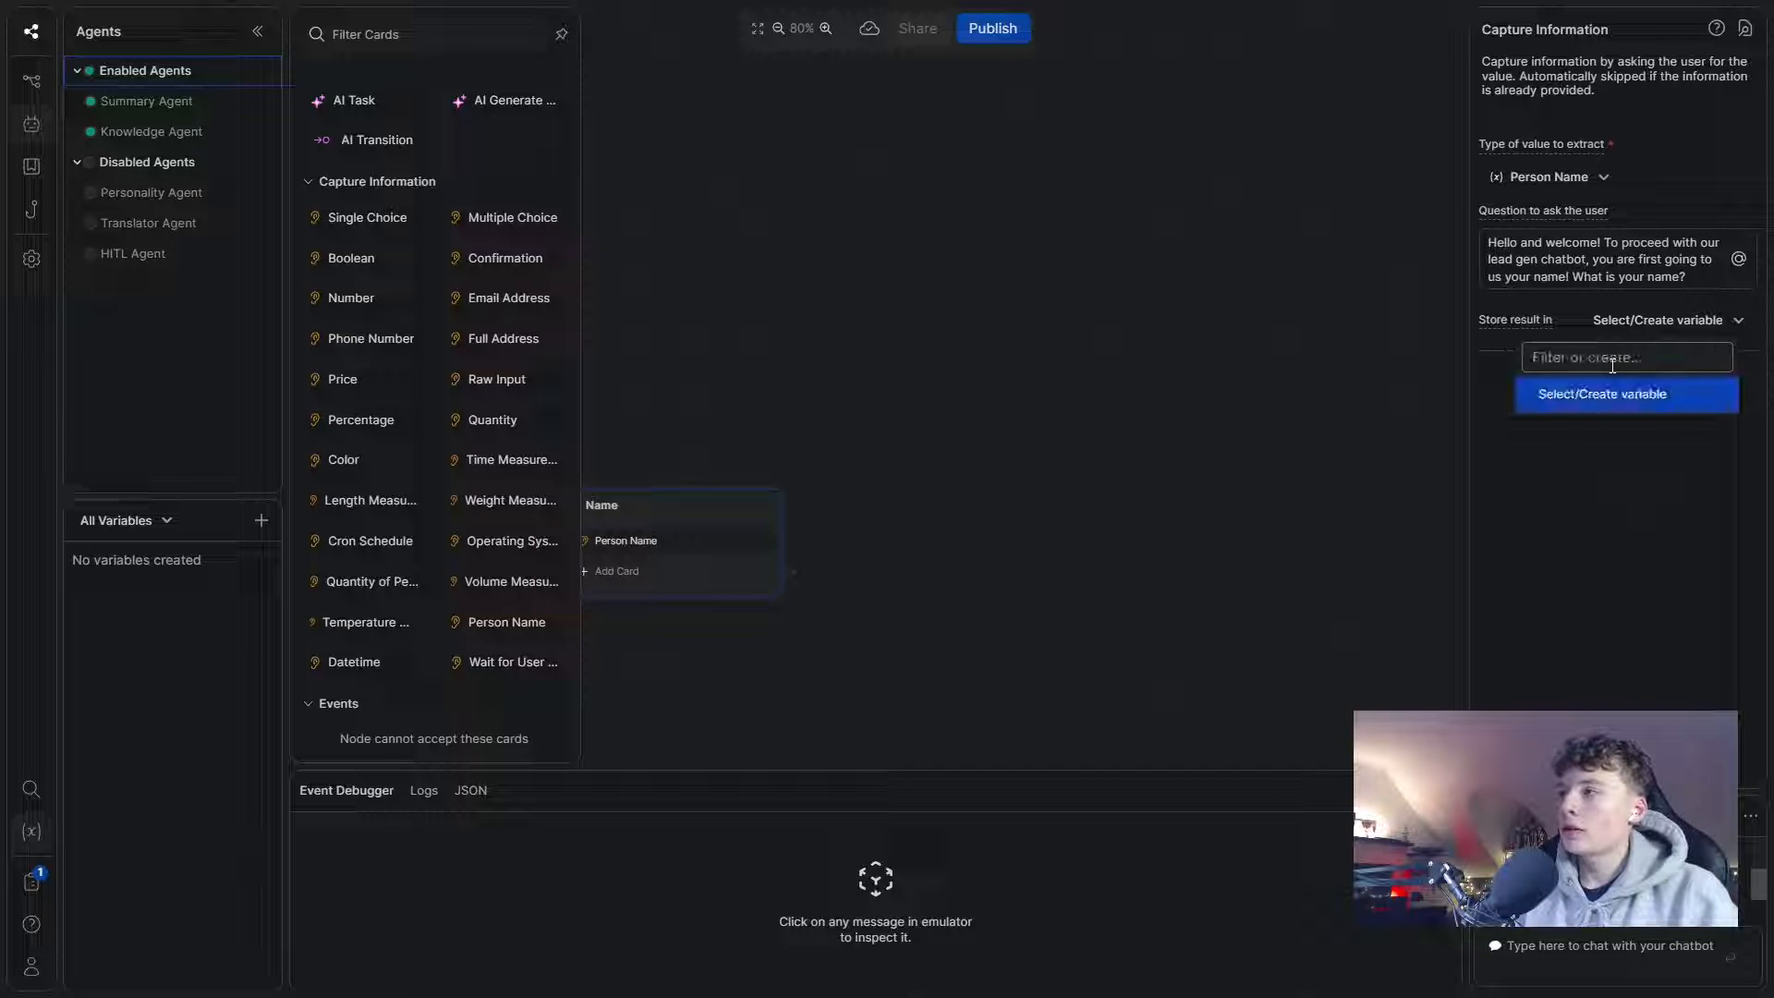
type("Fi")
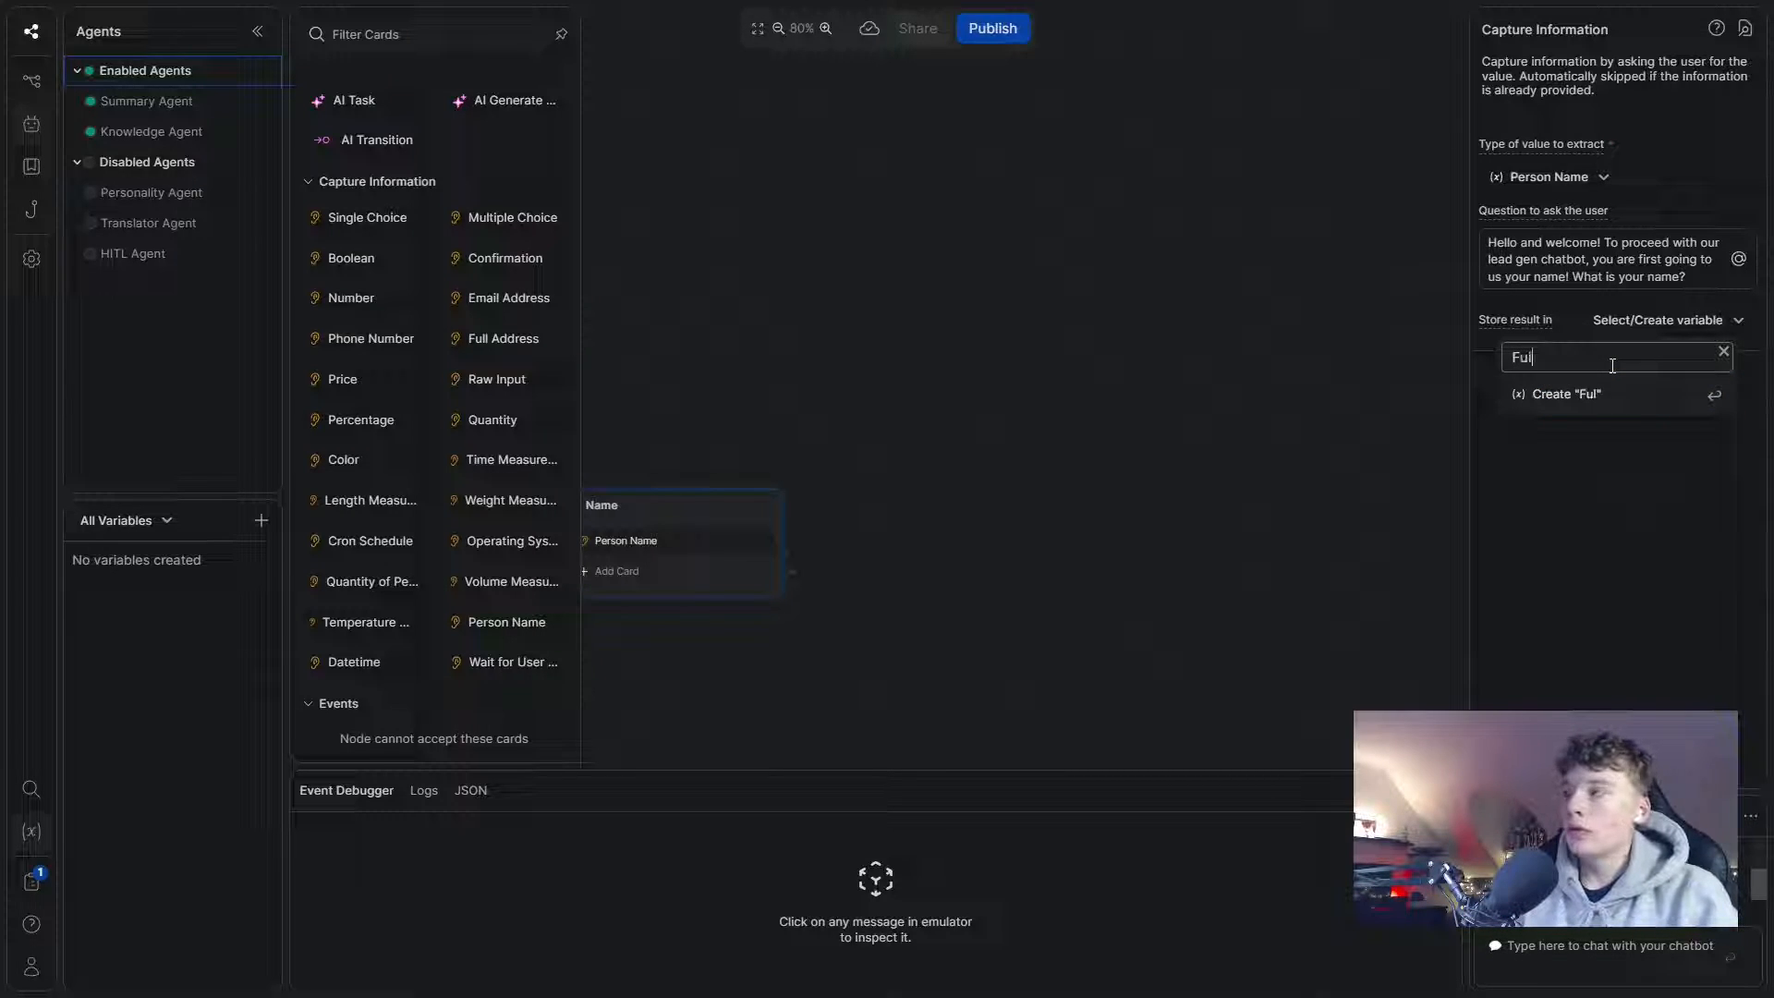
left_click(1551, 550)
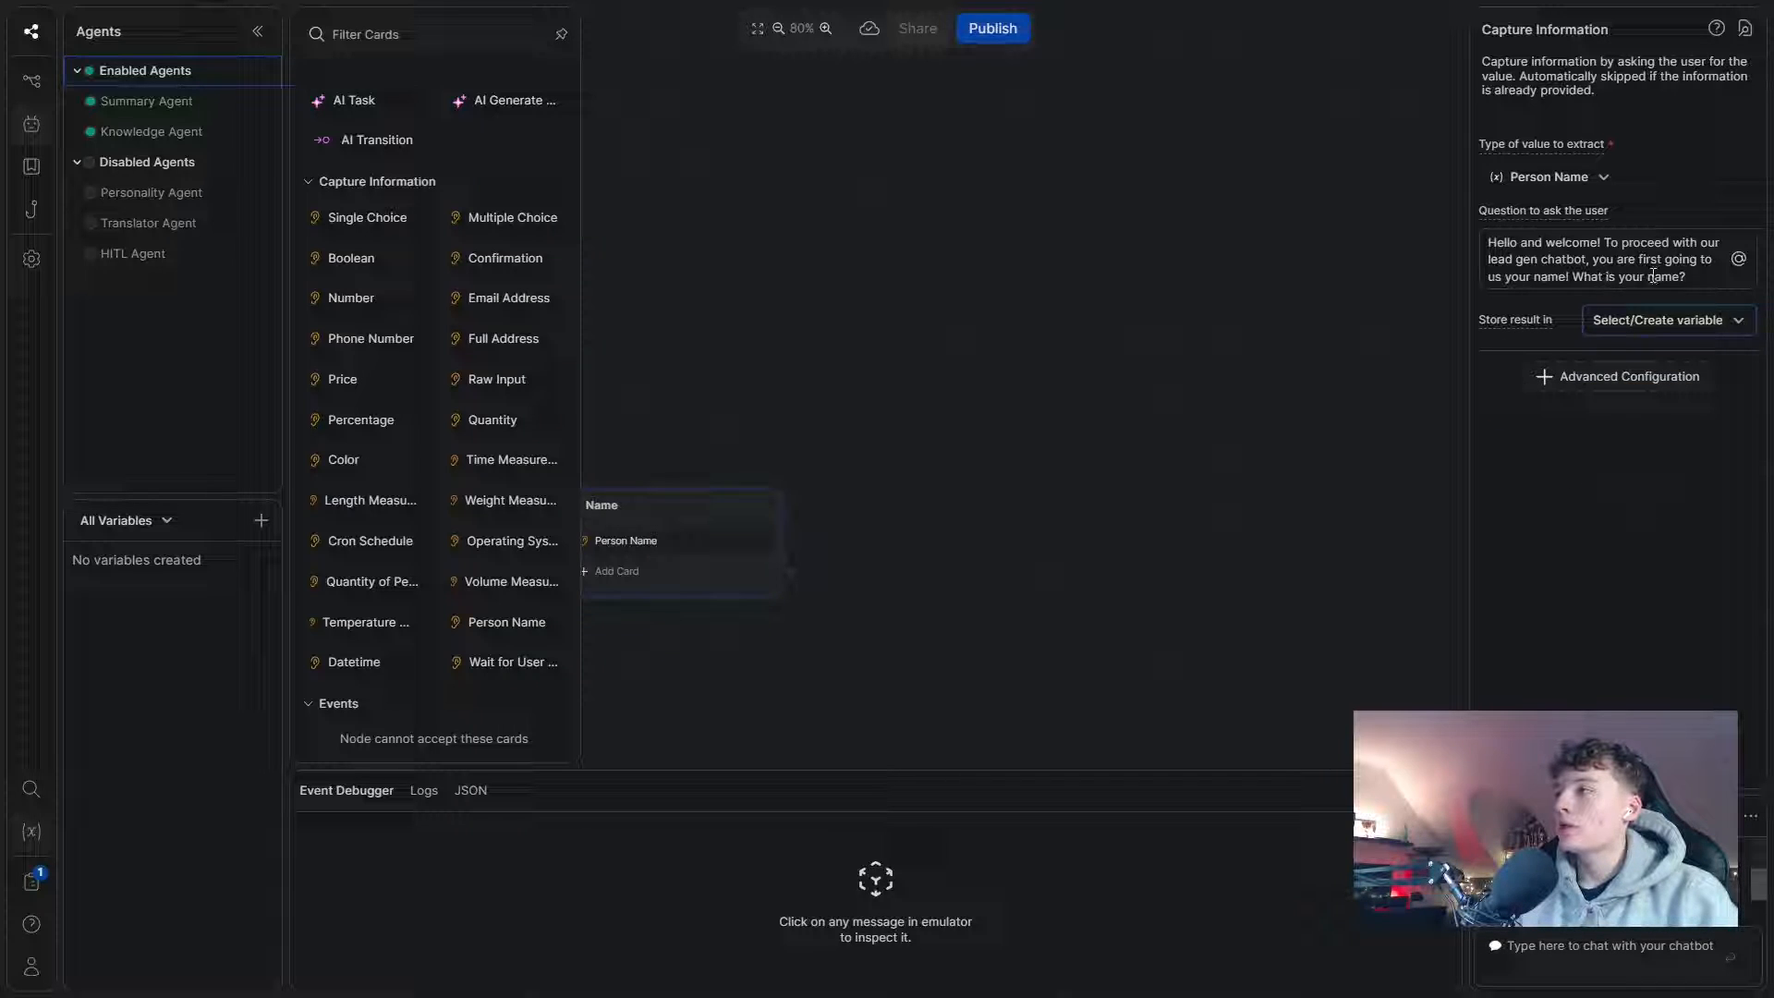
type("full")
left_click(1723, 325)
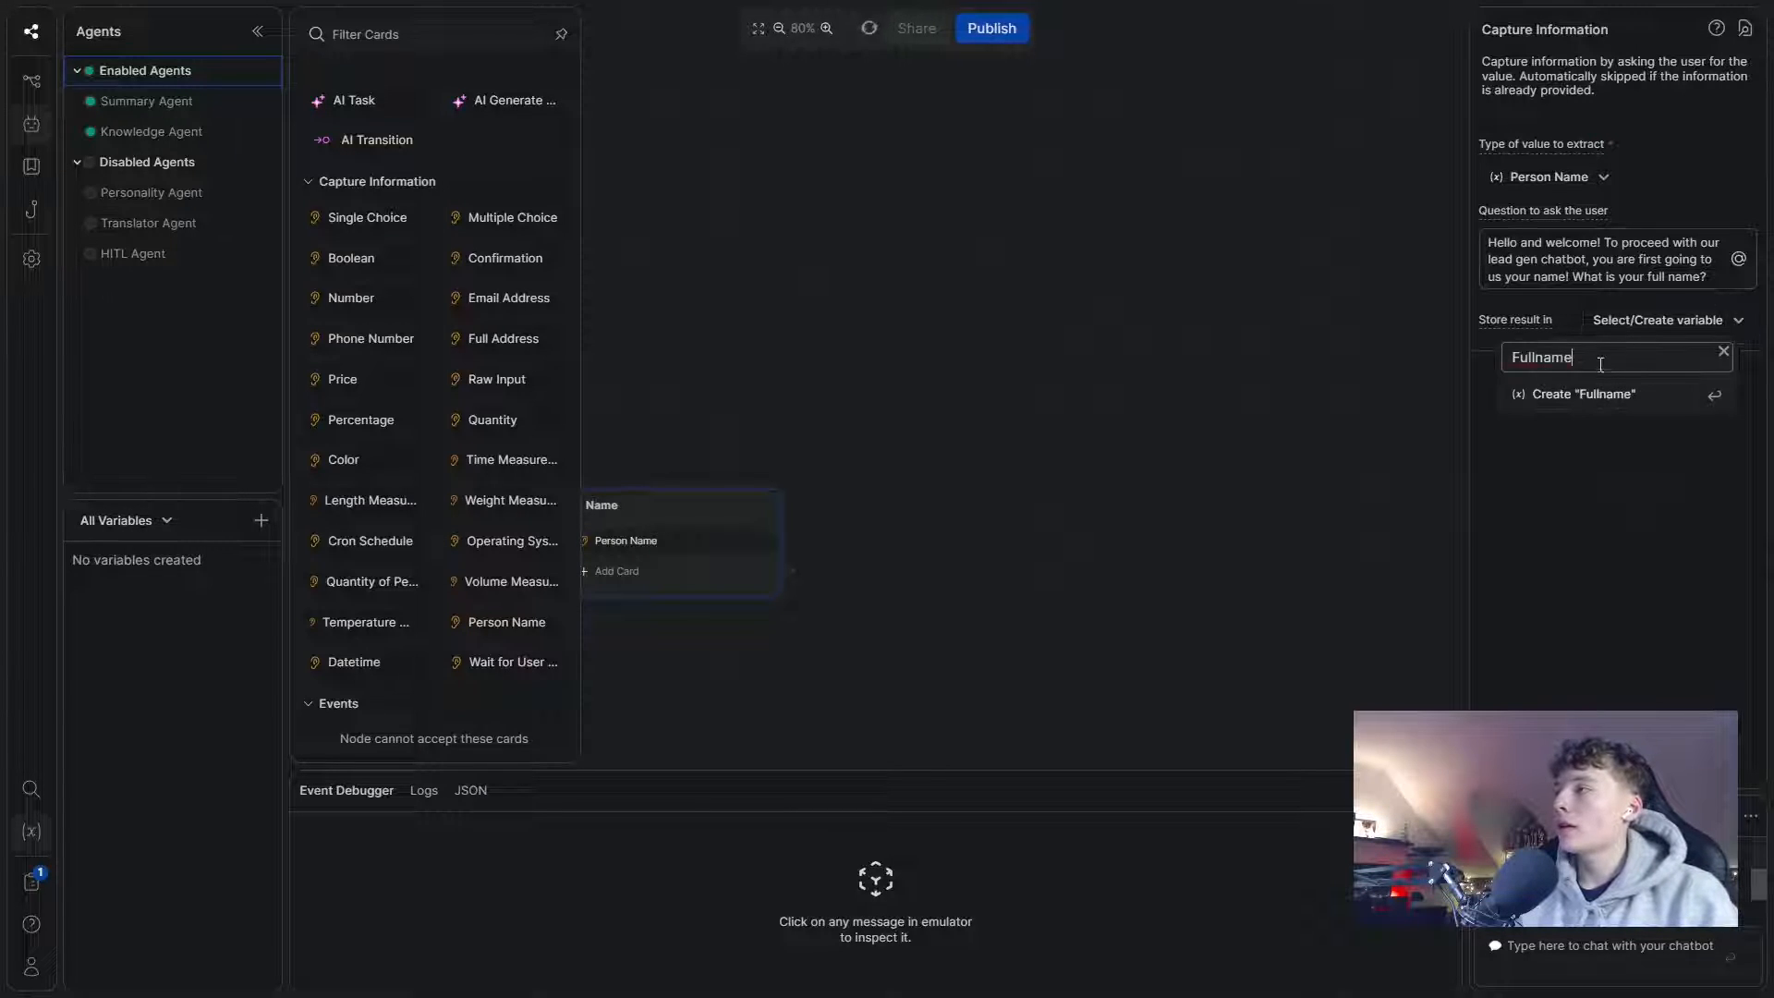
left_click(1611, 394)
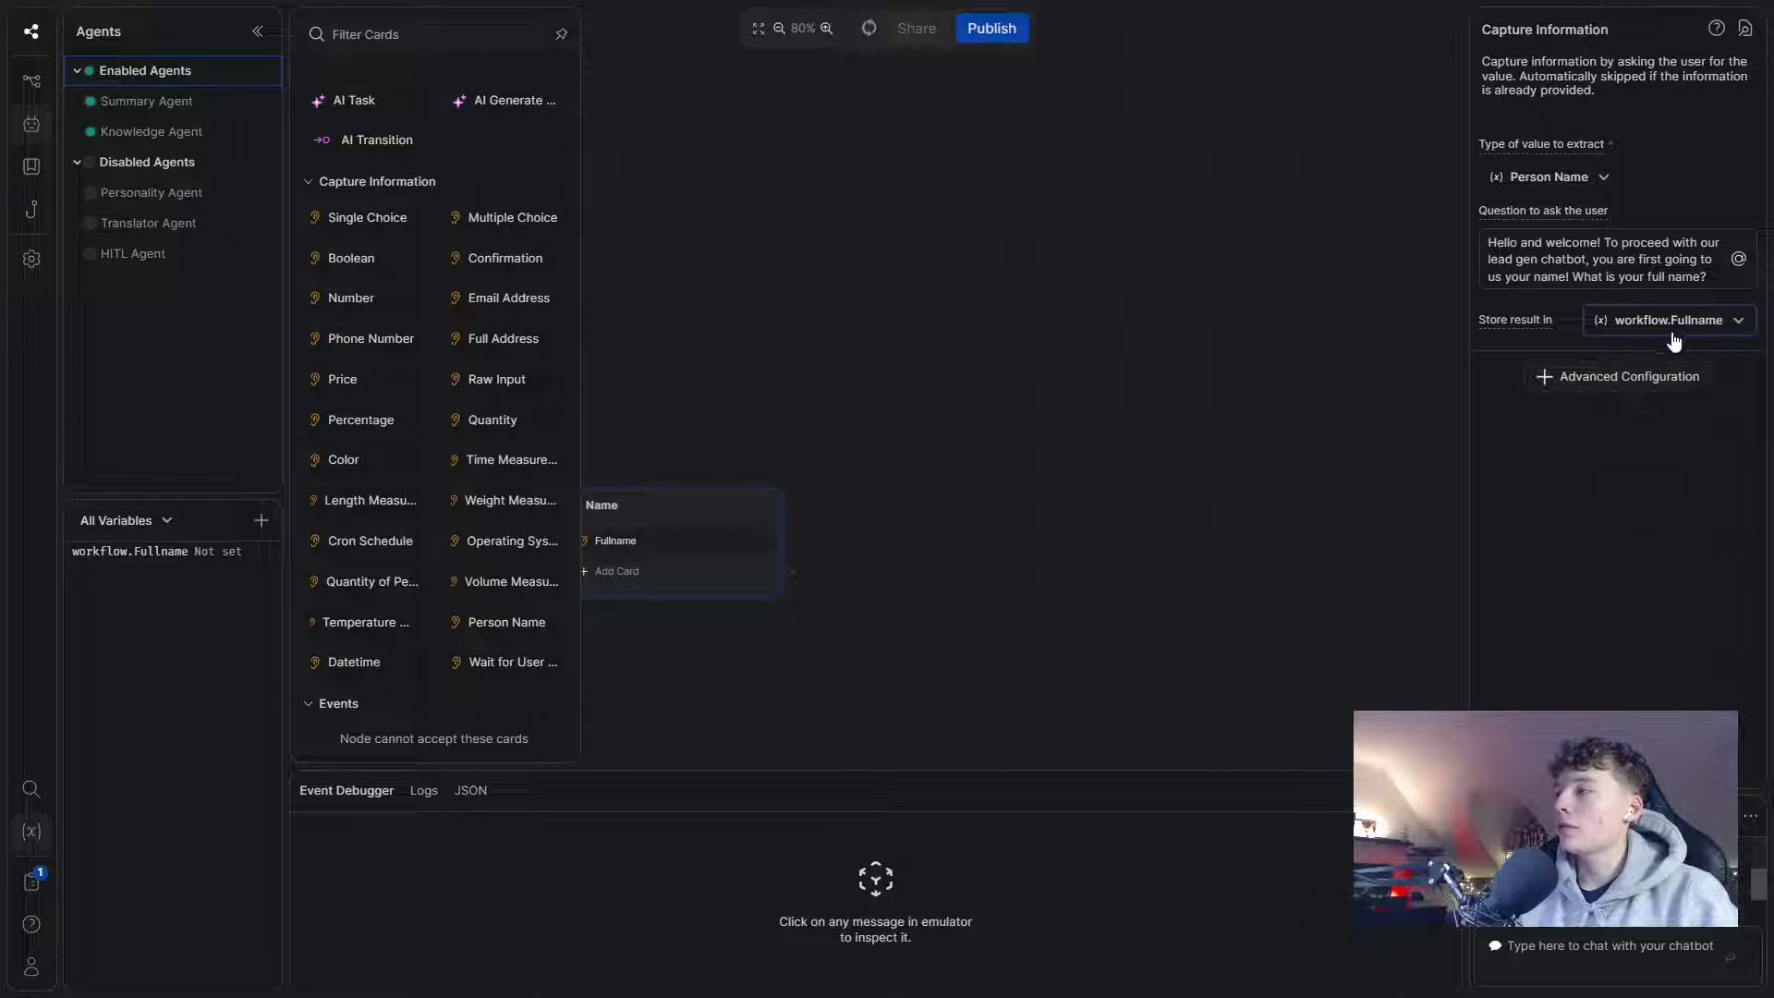
left_click(1005, 553)
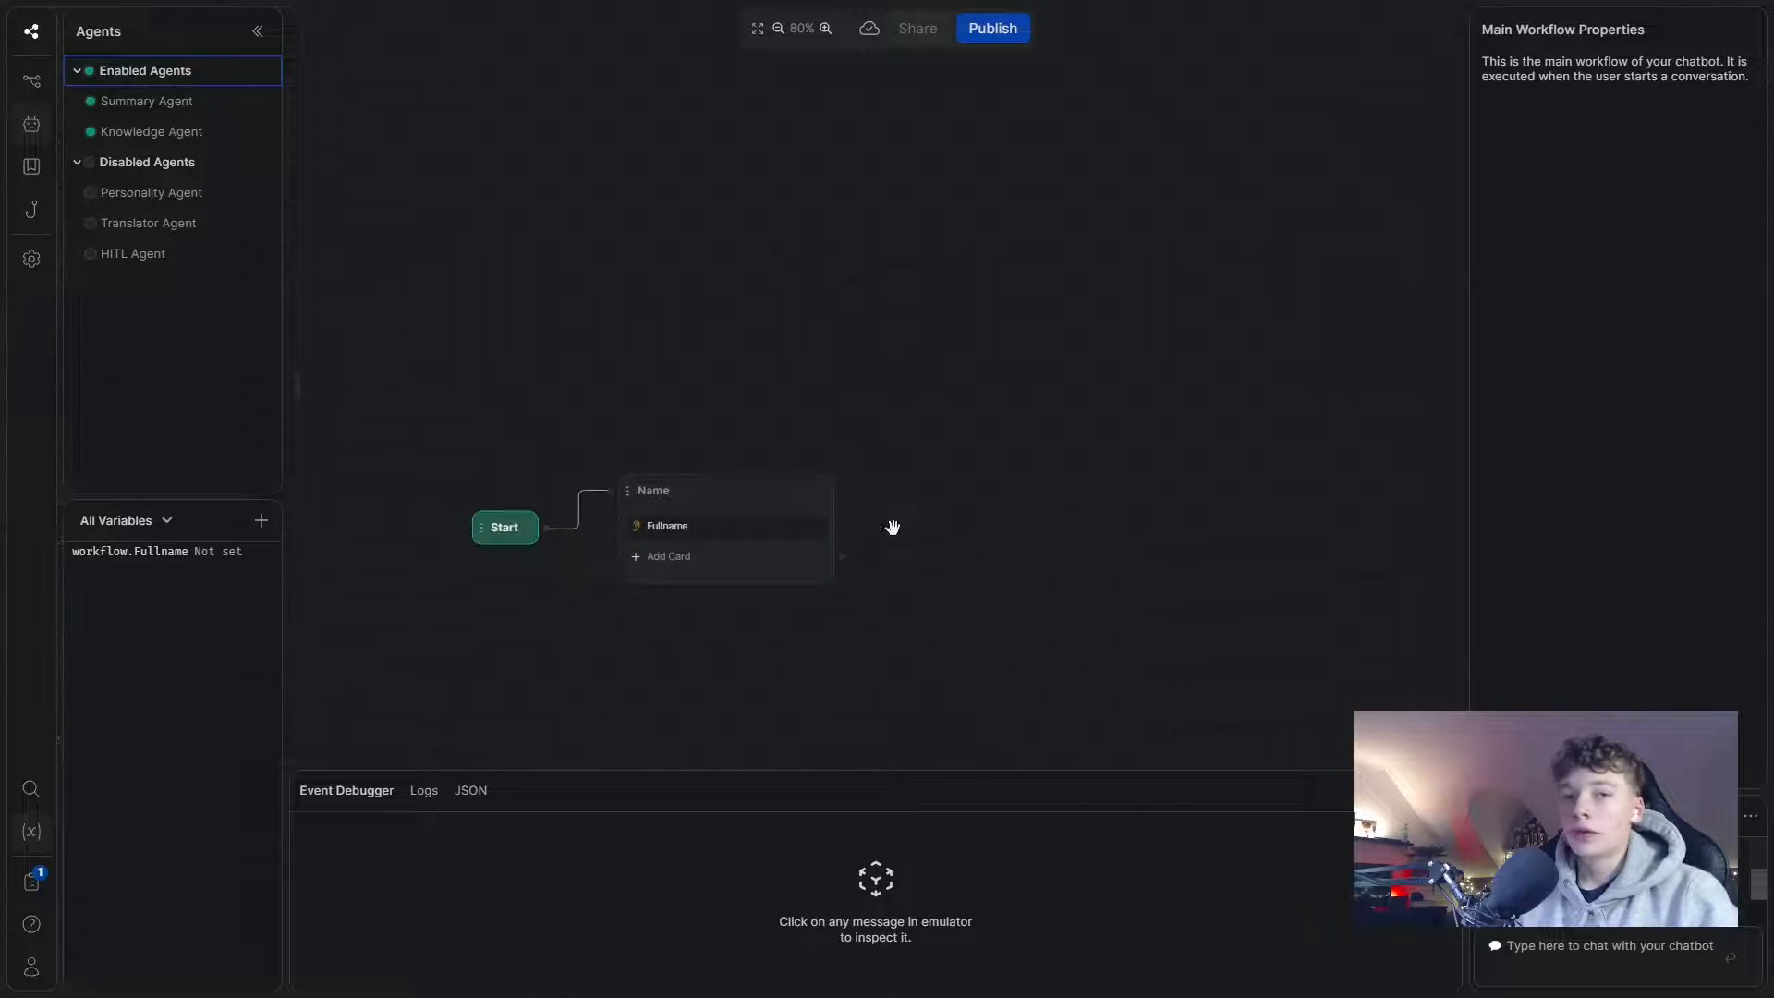
- Add an always (Expression) transition to the Name node
left_click(724, 569)
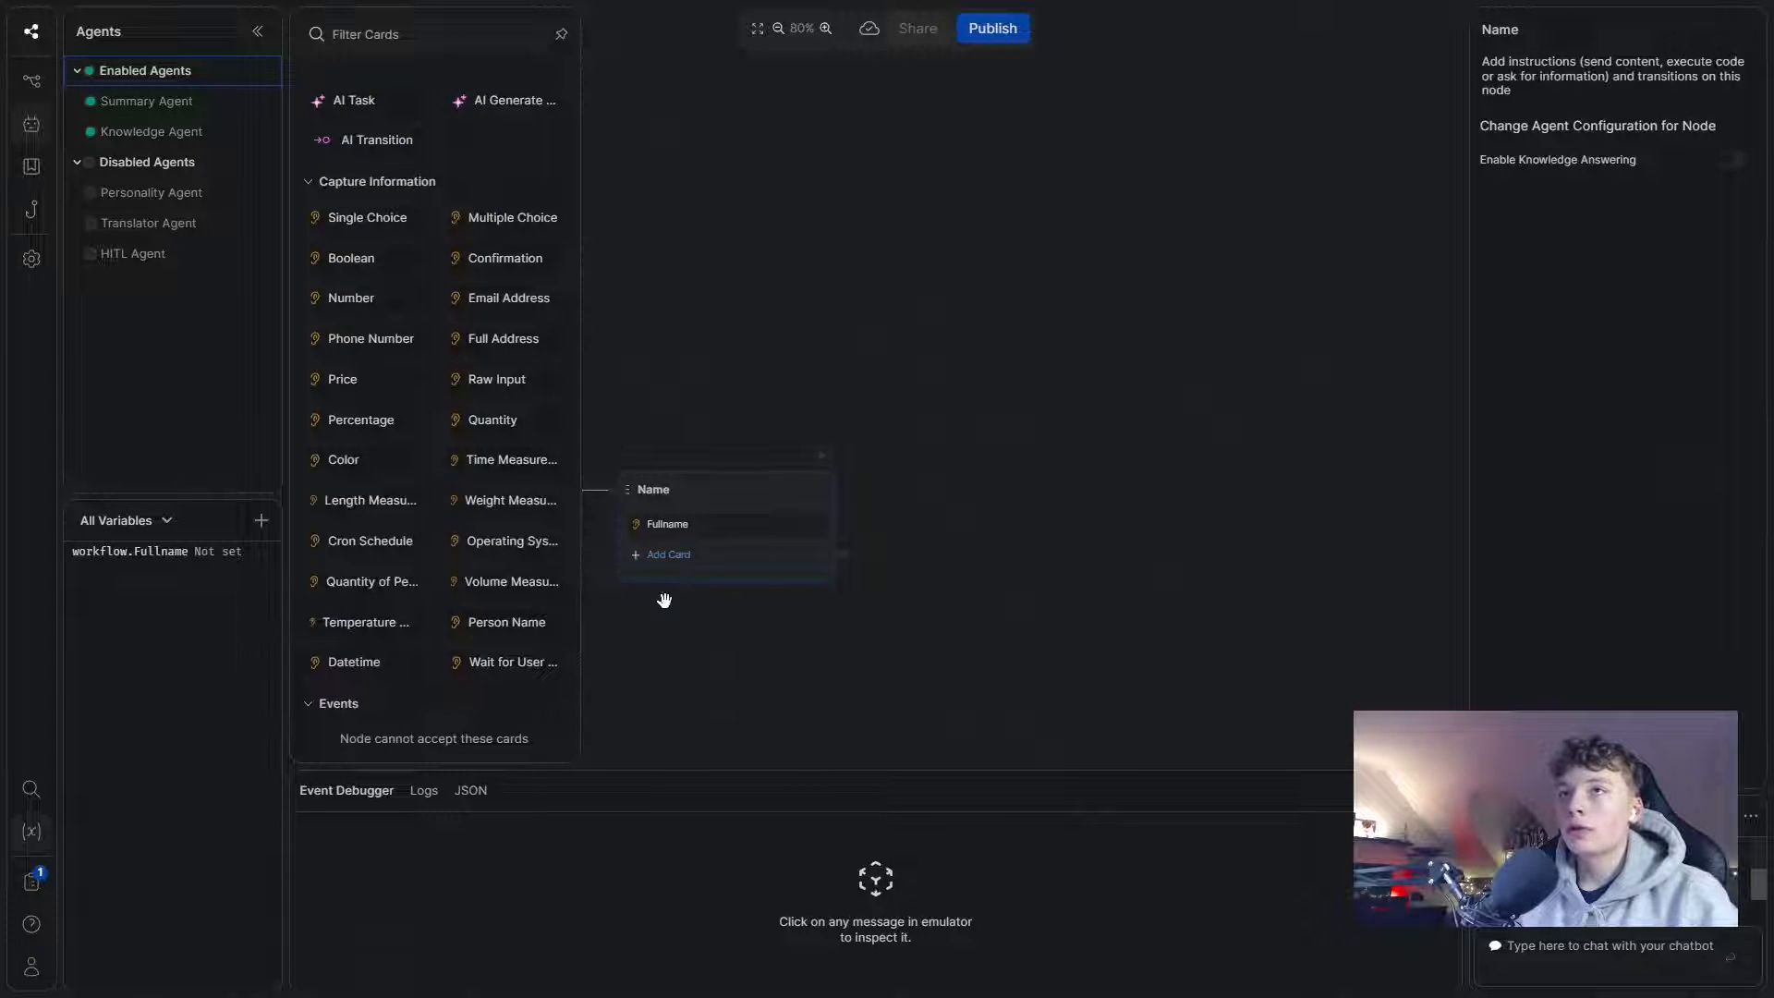
scroll(430, 484, "down", 2)
scroll(432, 425, "up", 2)
scroll(435, 368, "down", 1)
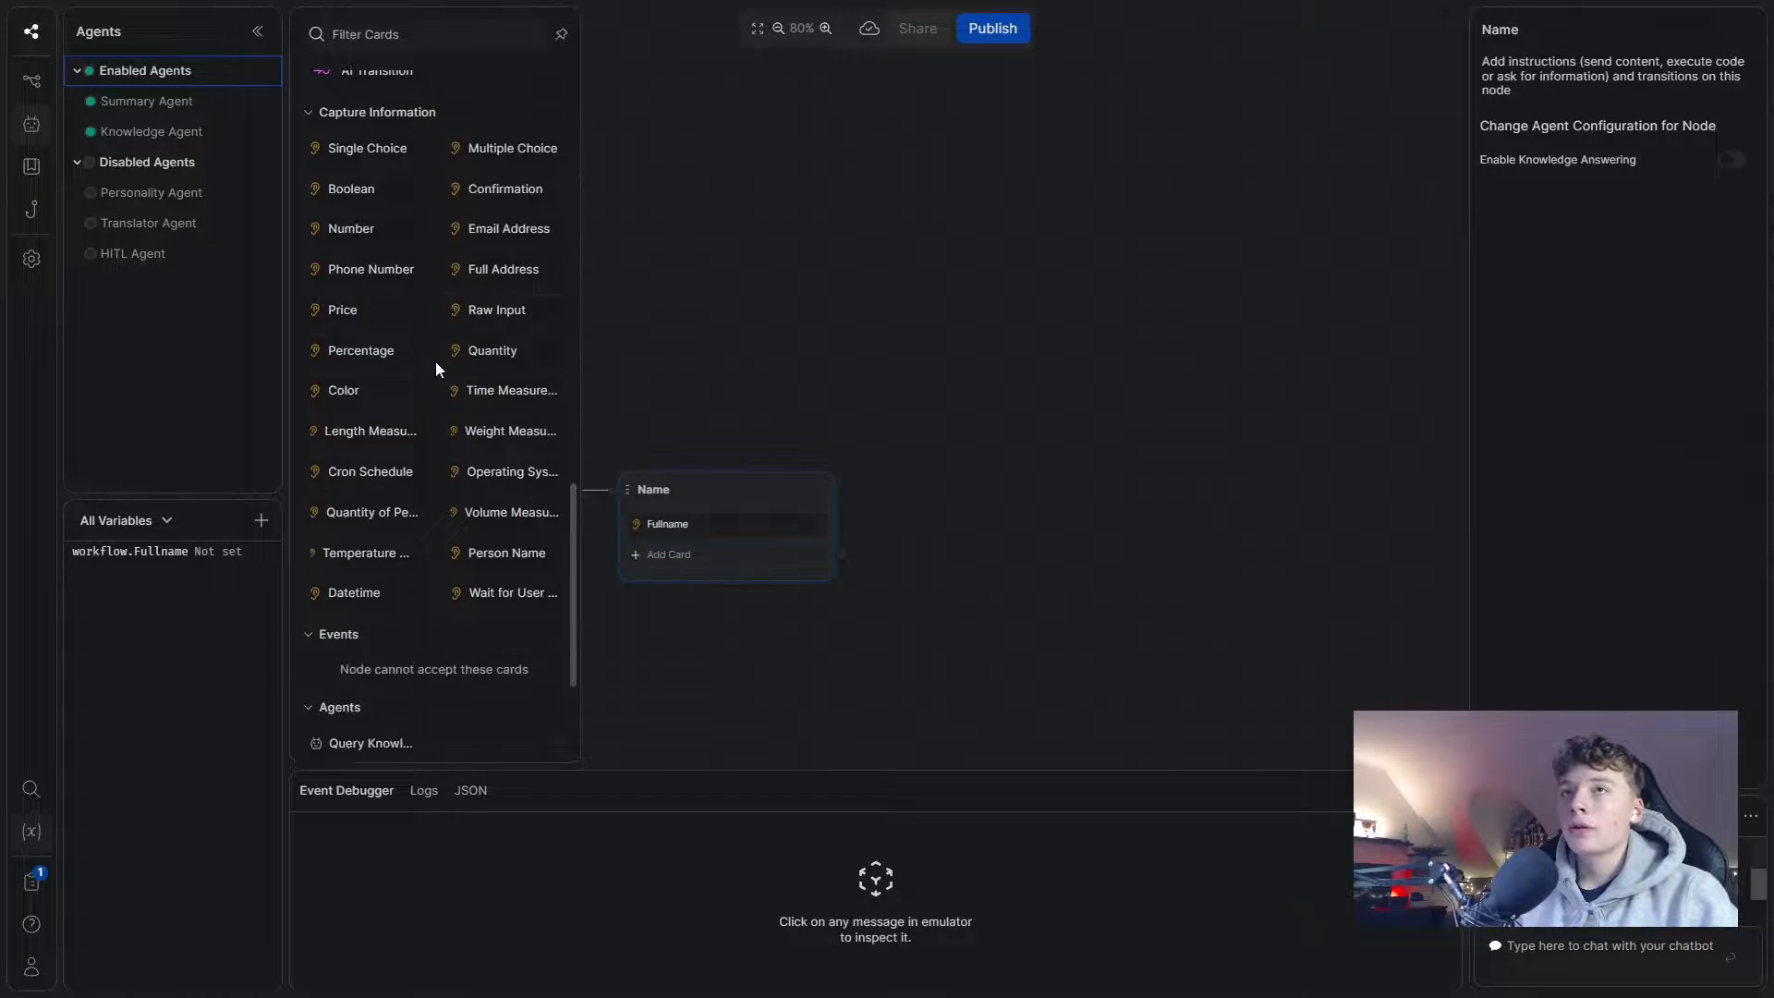
scroll(435, 368, "up", 9)
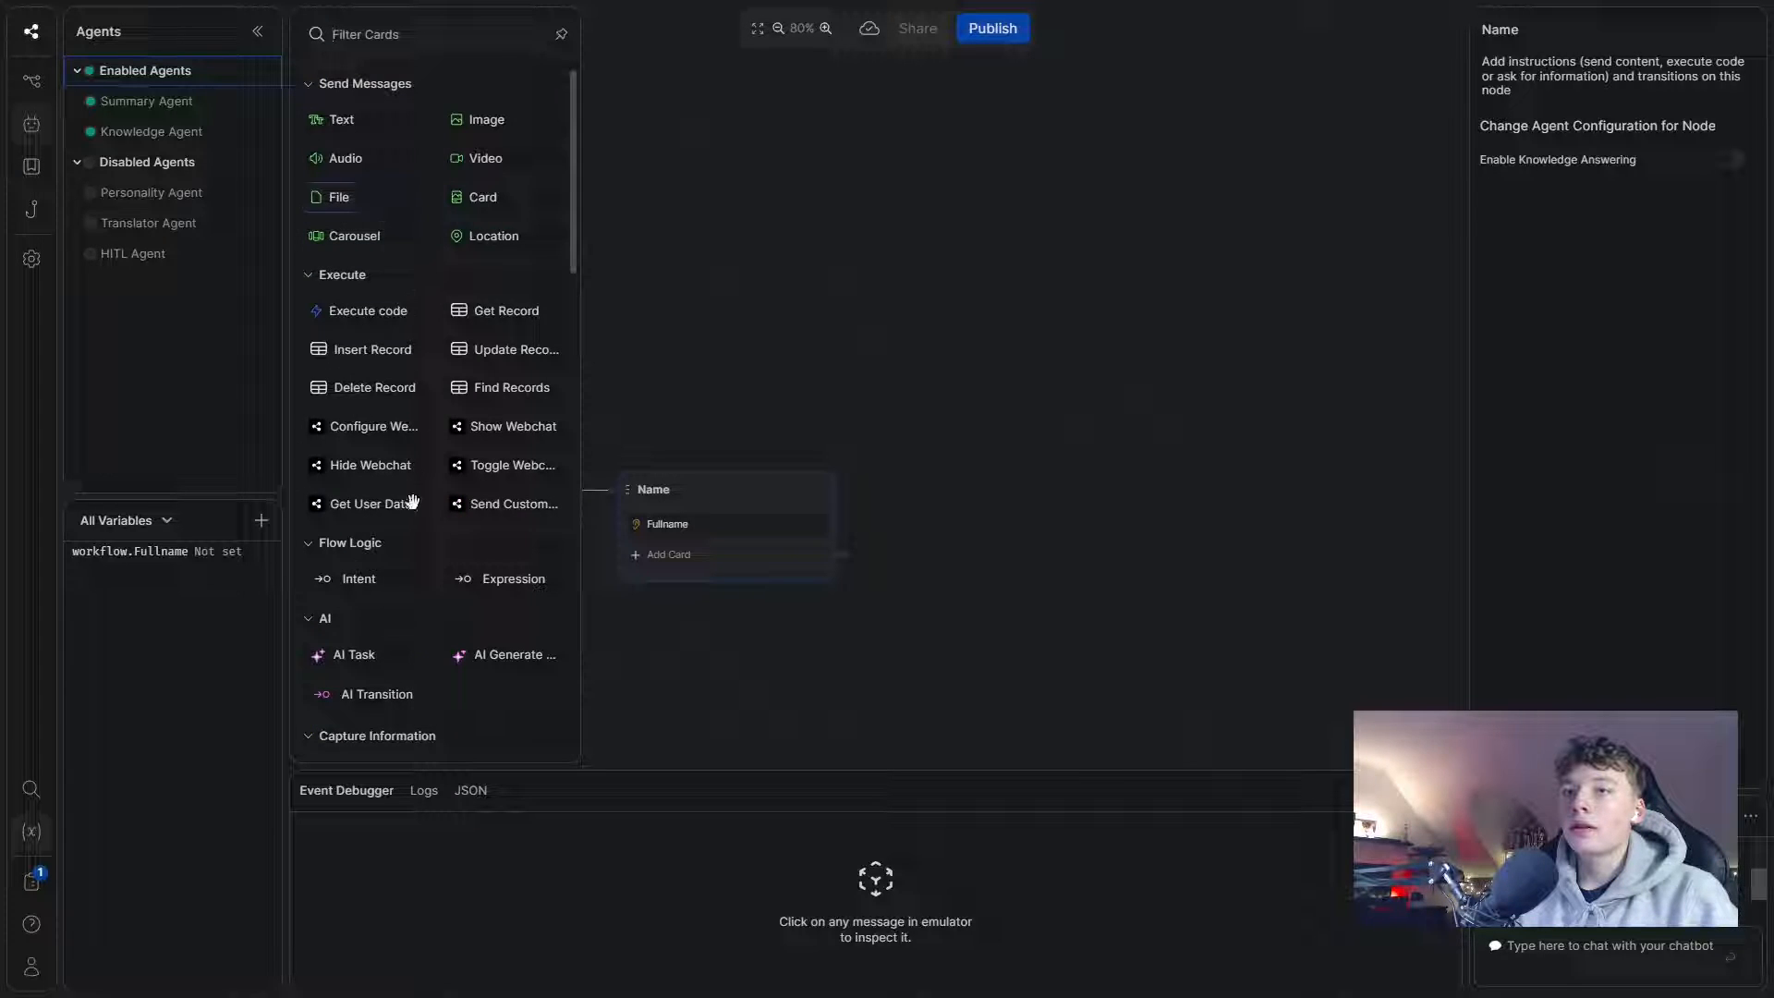
scroll(412, 502, "down", 2)
left_click(514, 393)
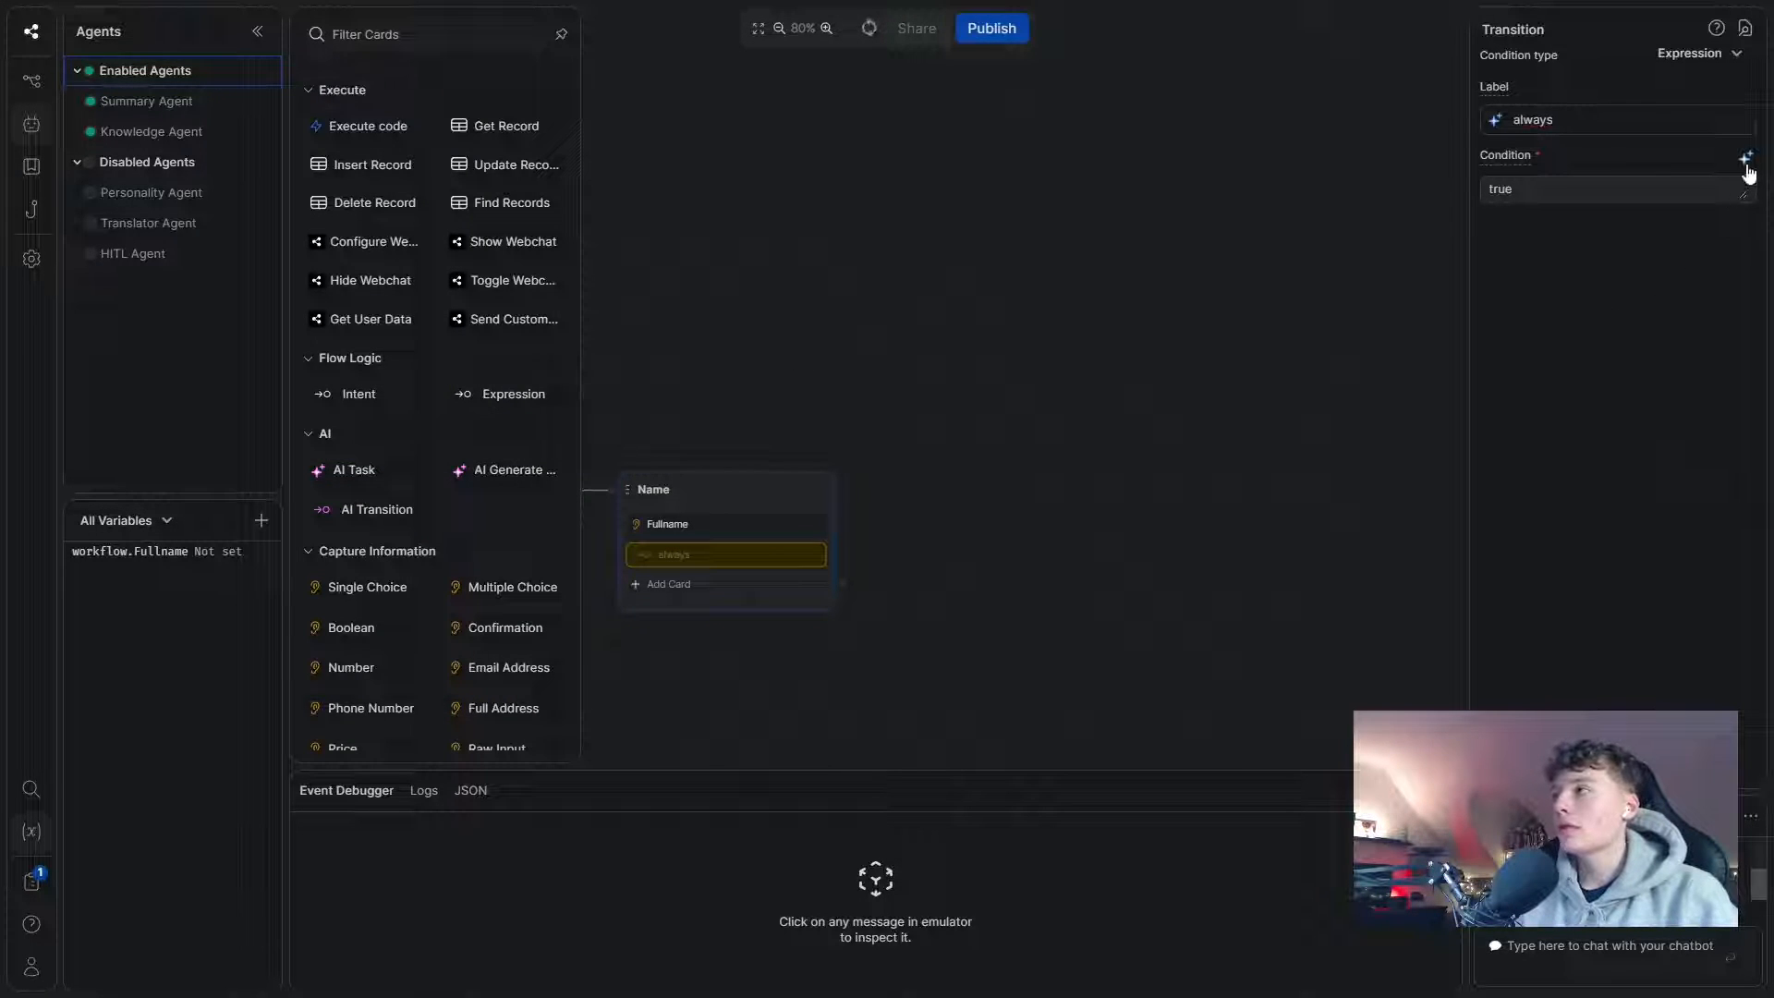
left_click(1062, 462)
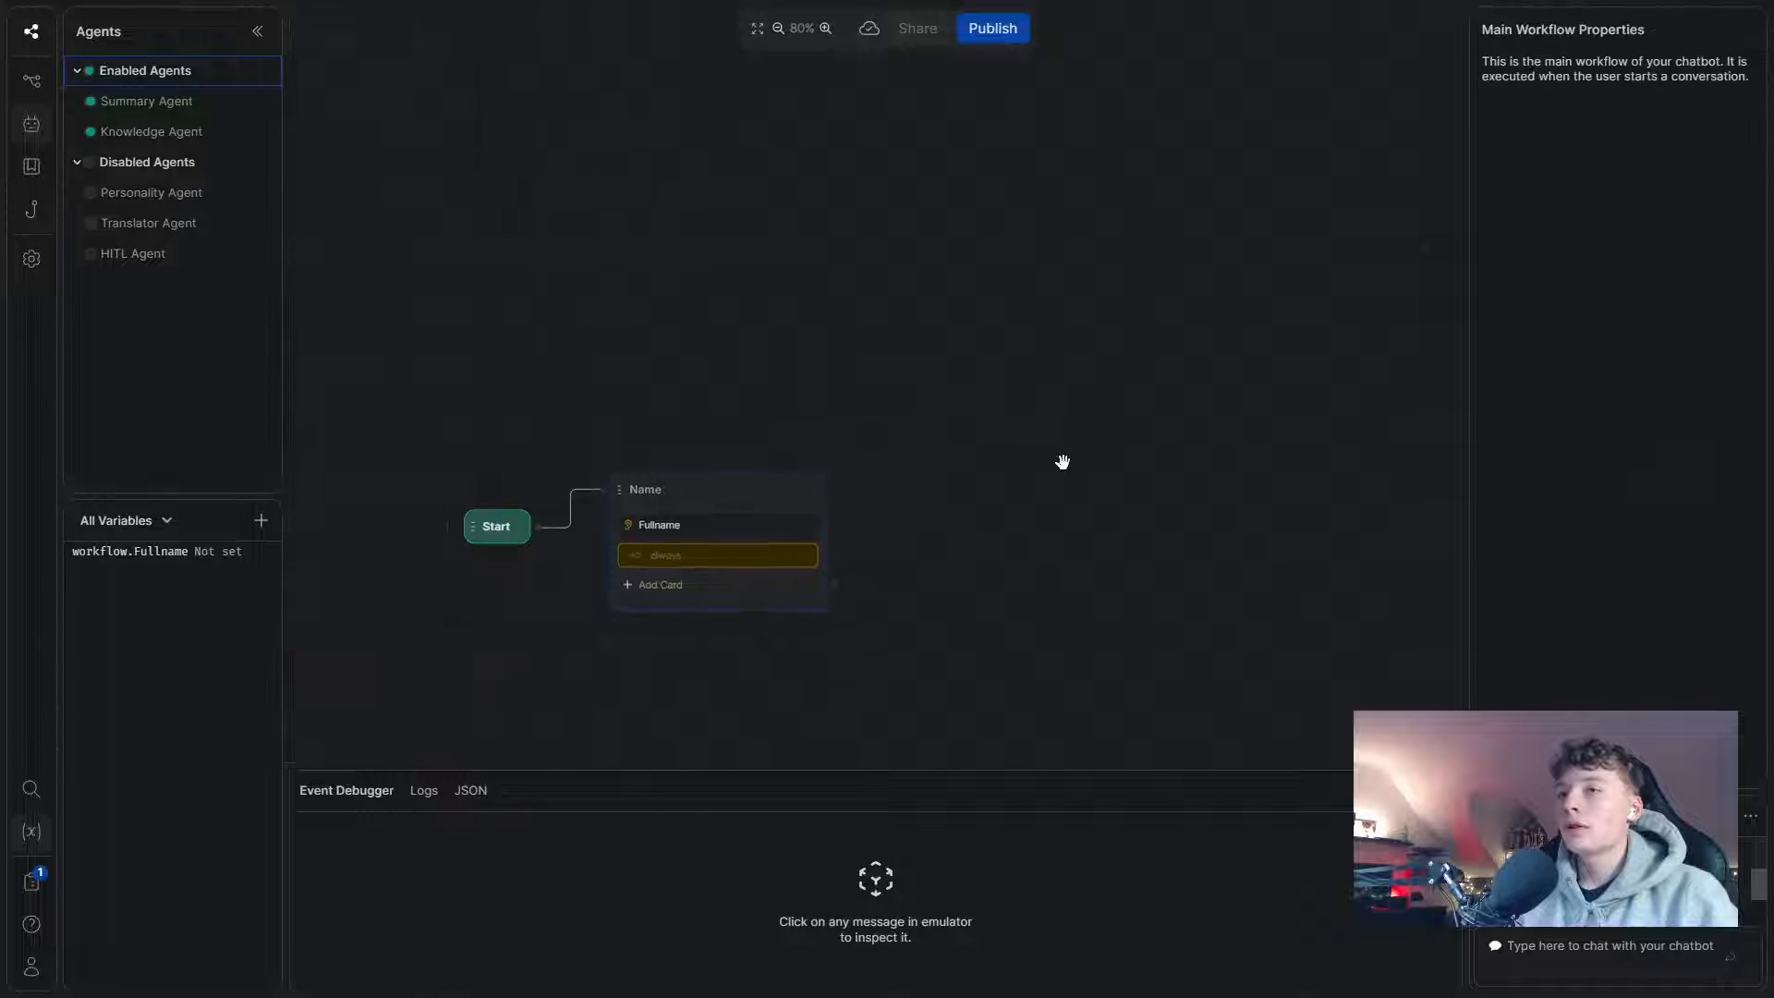
left_click_drag(1062, 462, 950, 469)
- Create a standard node named Email and connect Name's transition to it
right_click(764, 497)
left_click(840, 509)
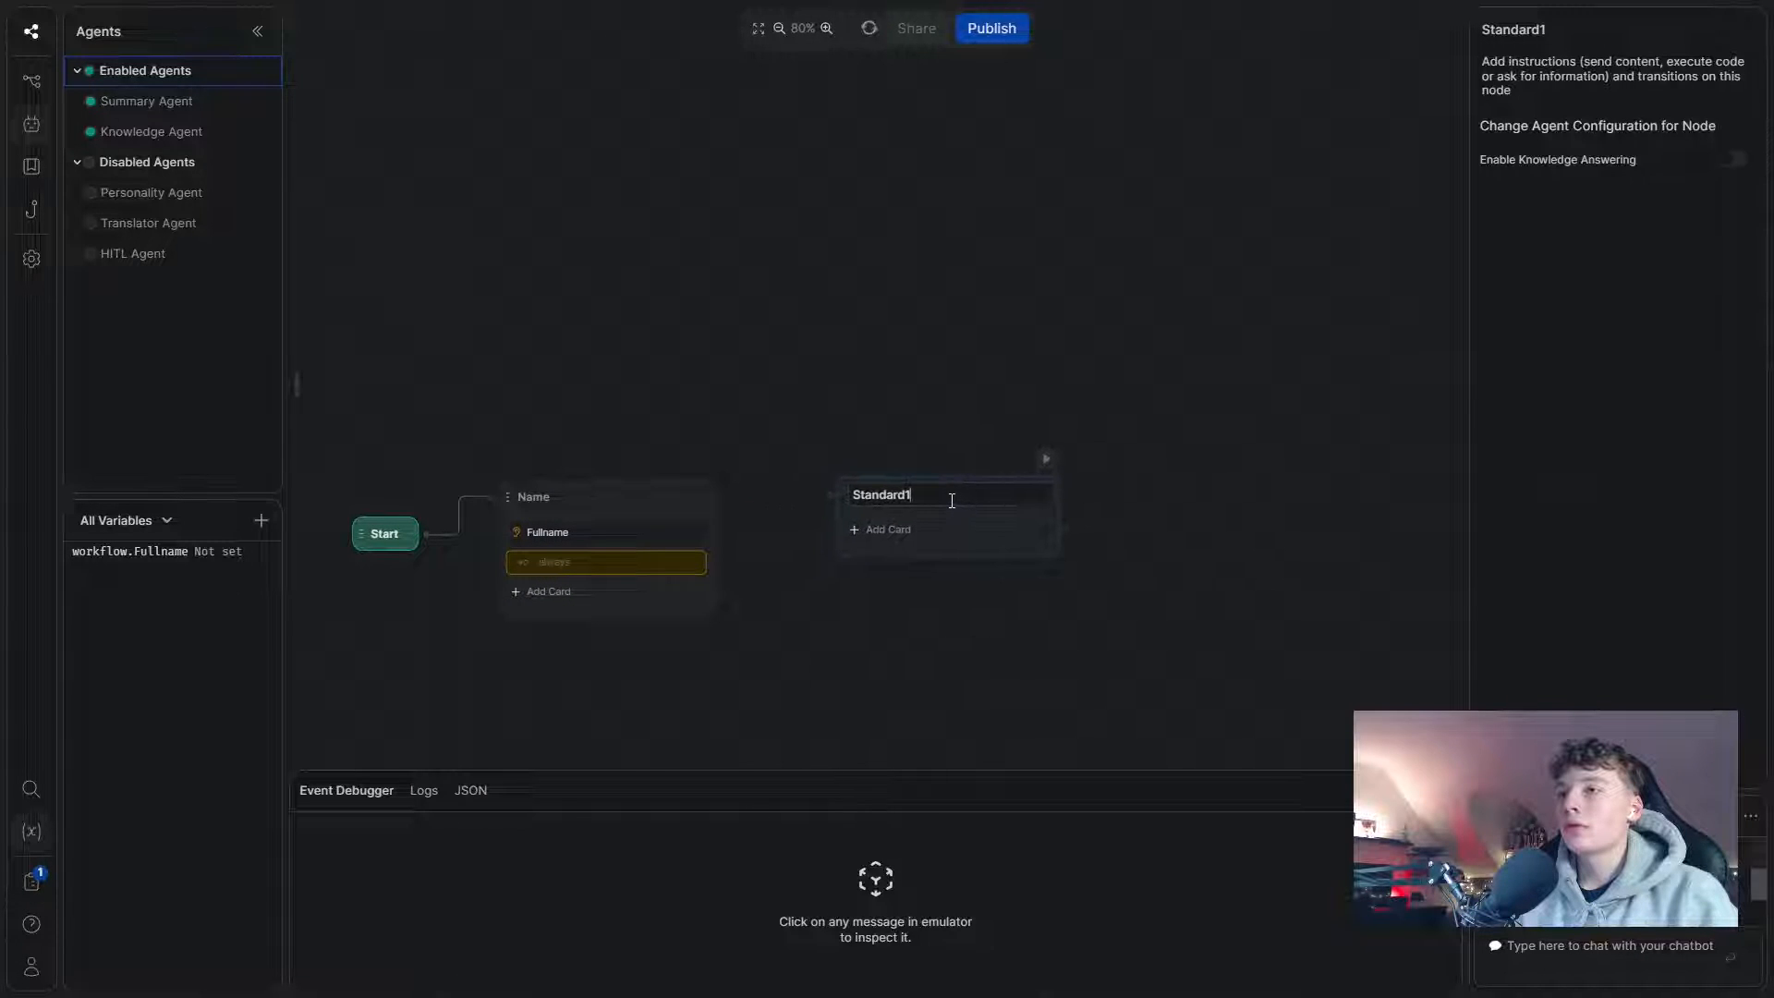
key("ctrl+a")
type("EM")
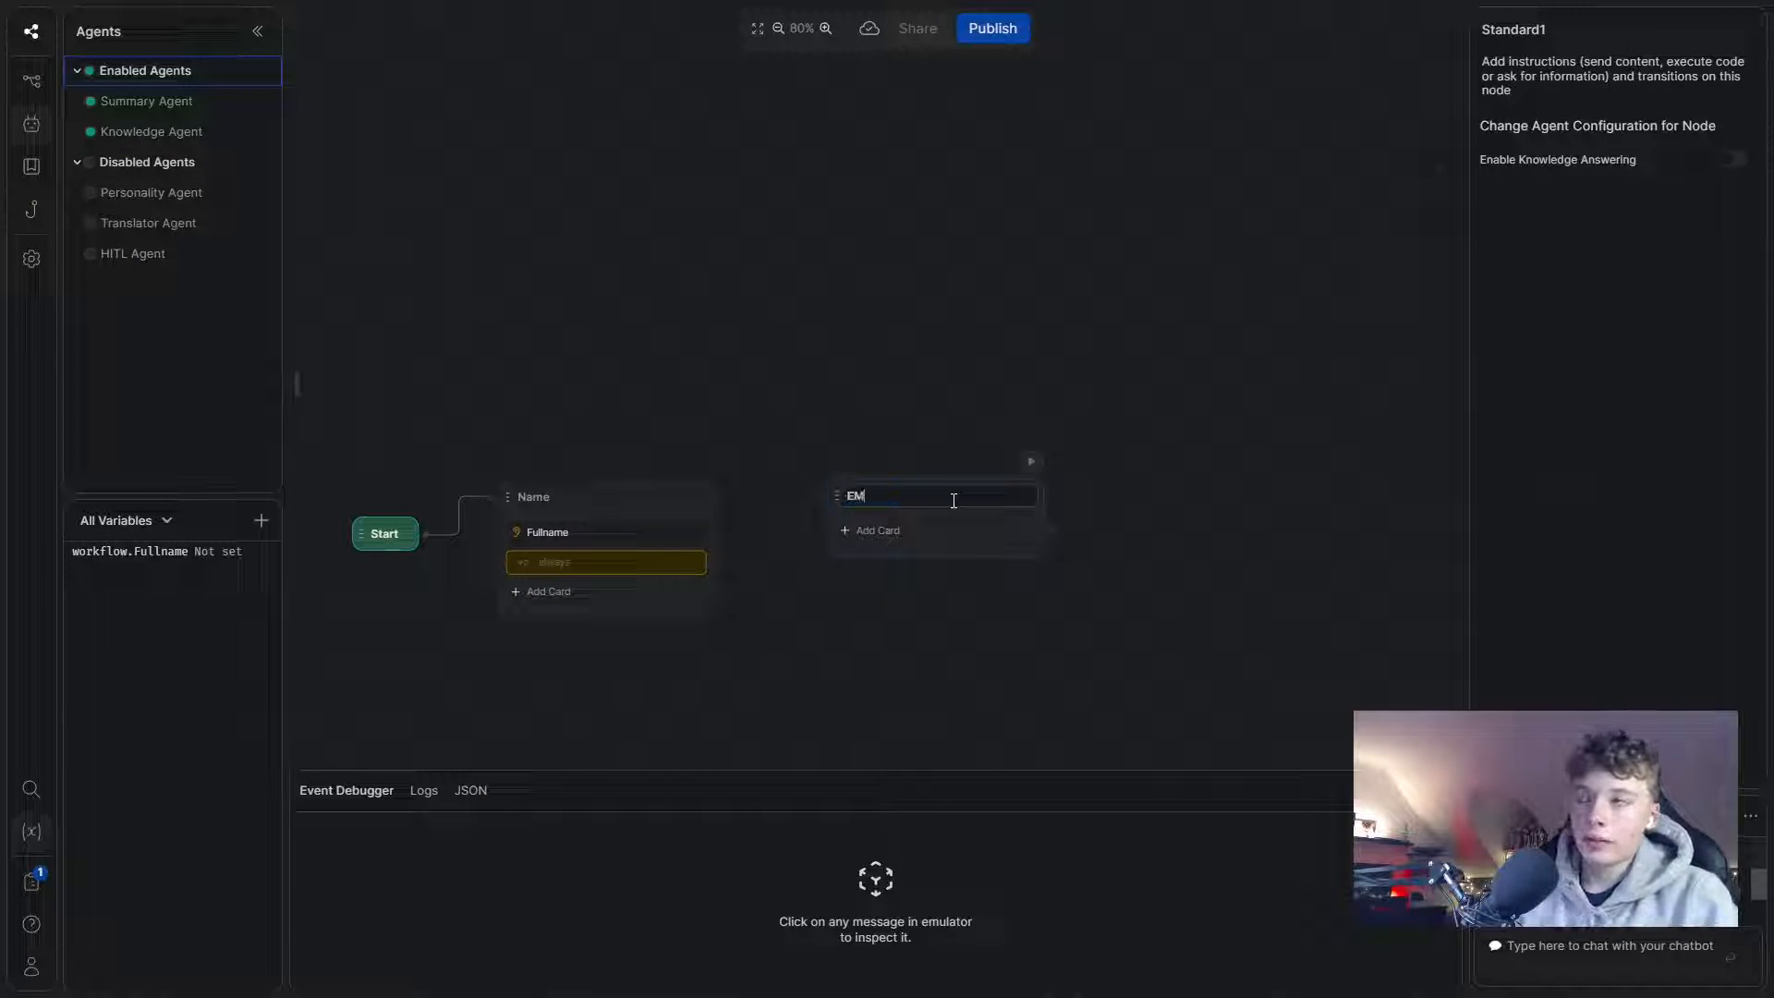
type("aio")
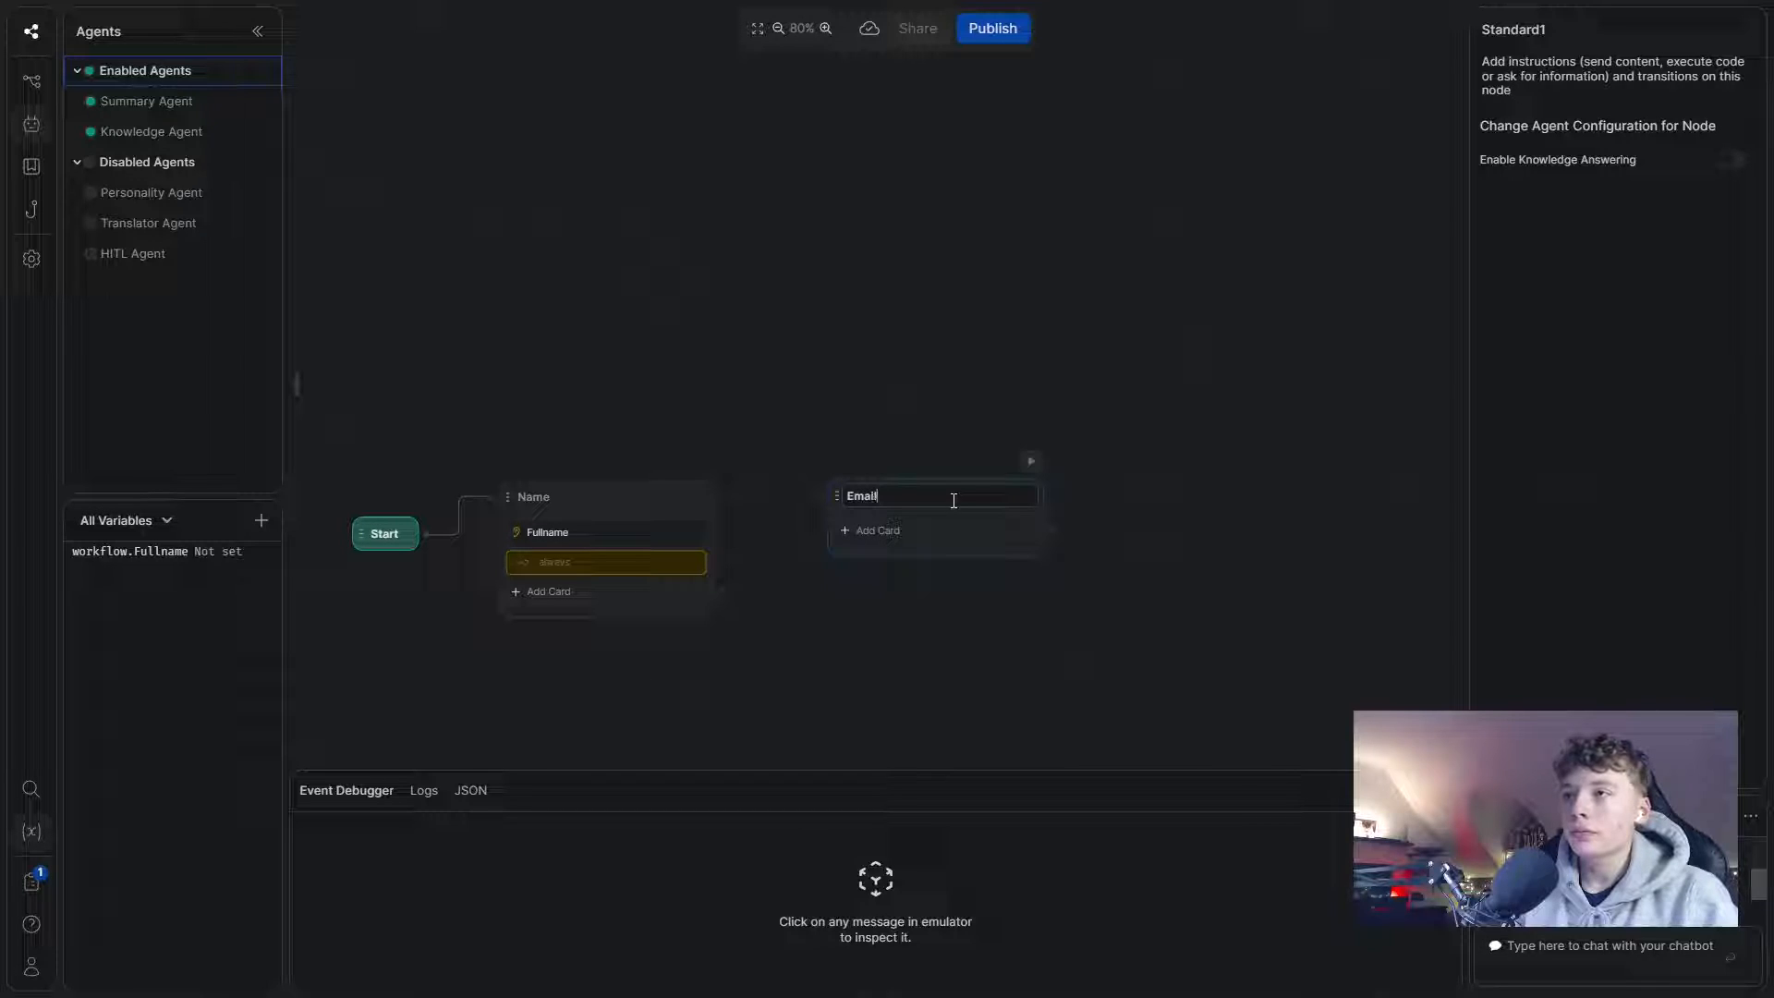
left_click_drag(724, 588, 823, 522)
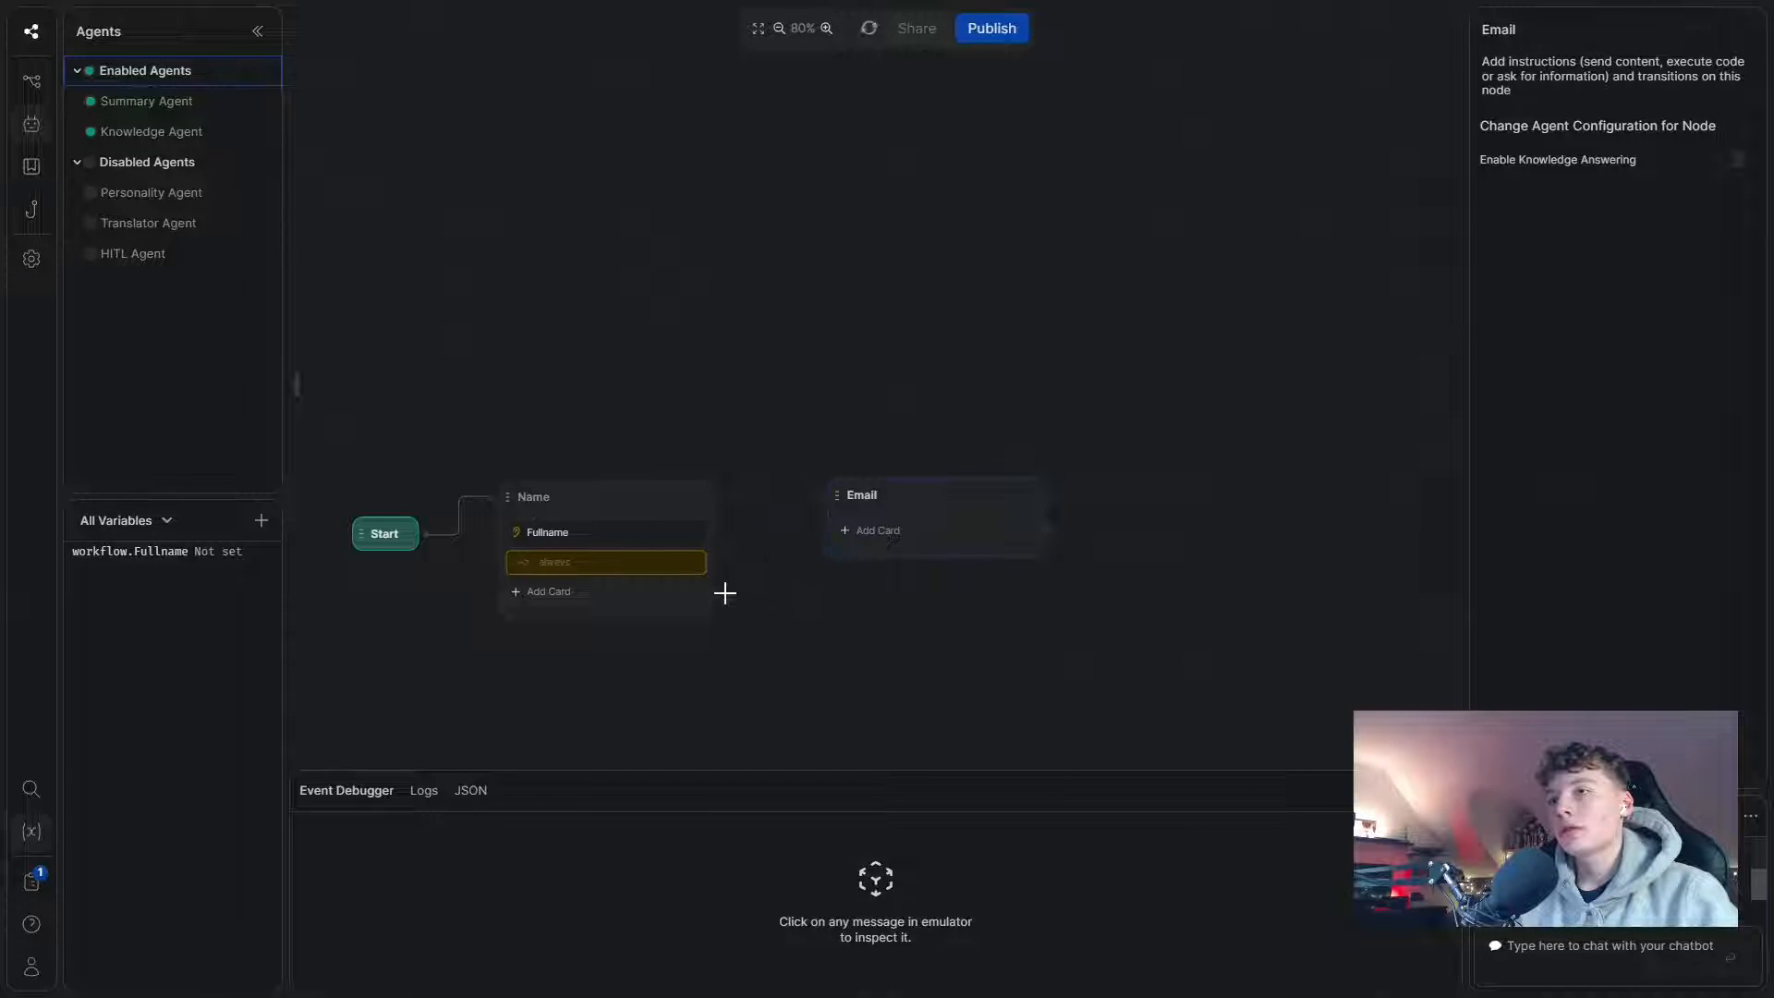
left_click(880, 532)
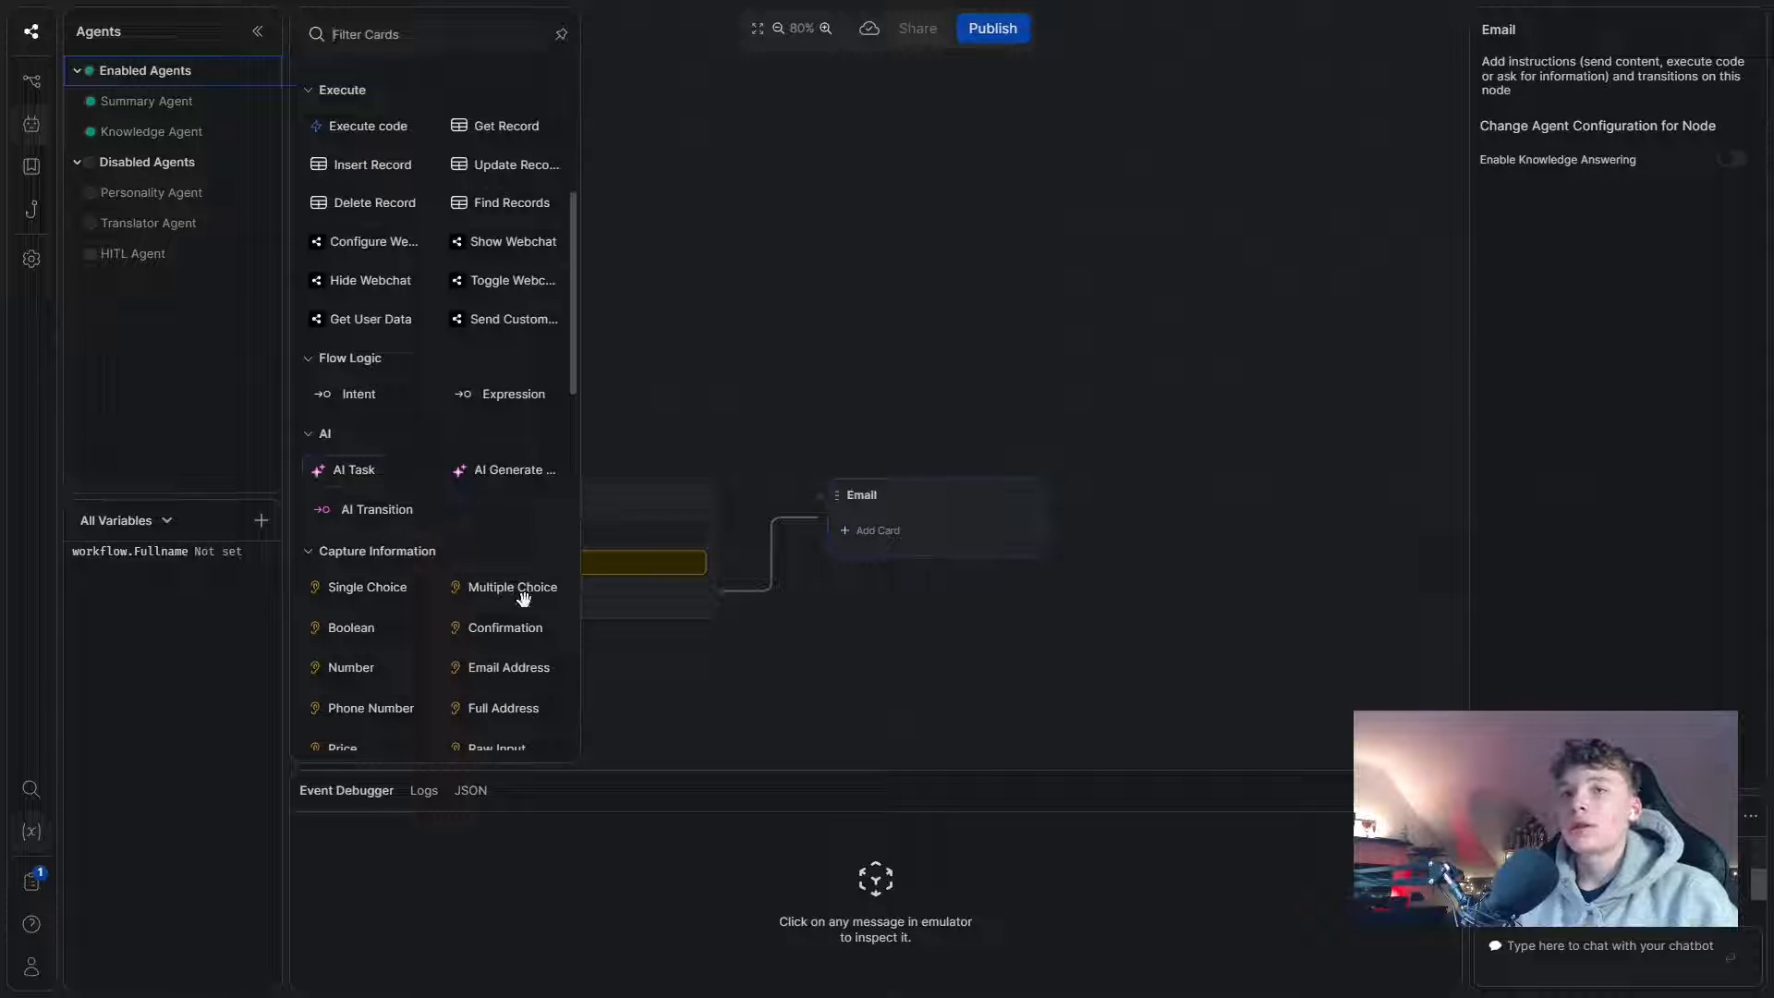
scroll(523, 598, "down", 2)
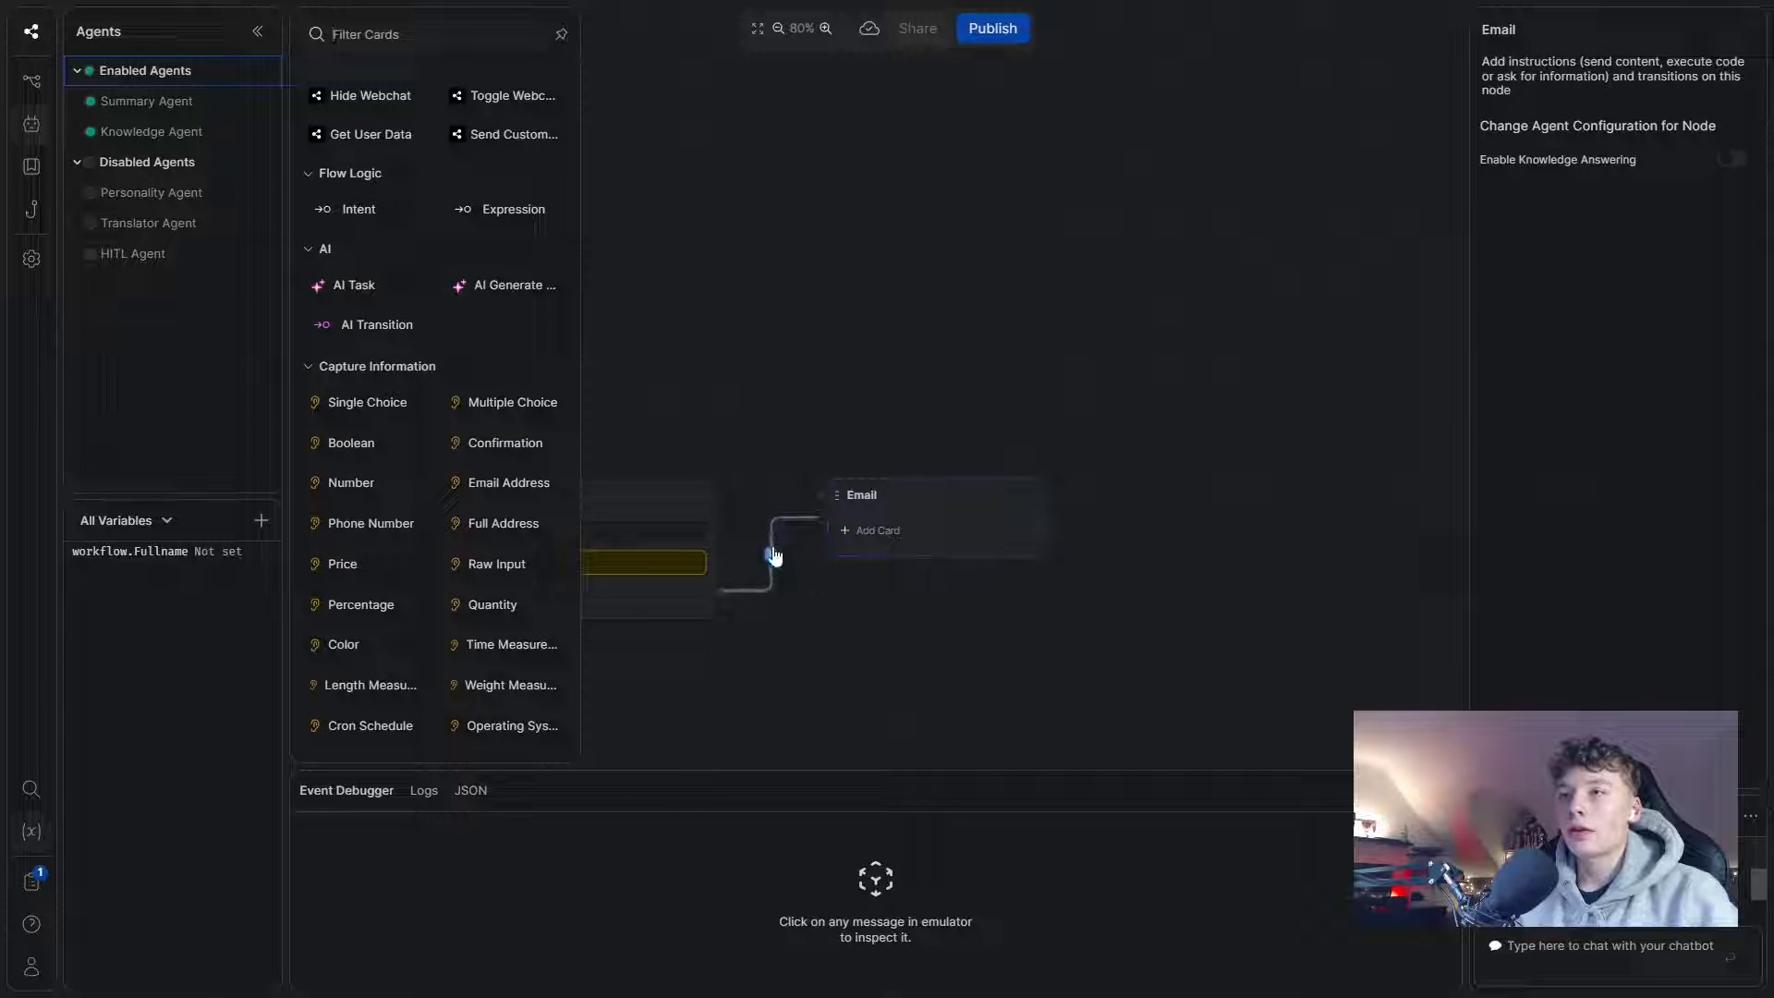
scroll(817, 531, "up", 3)
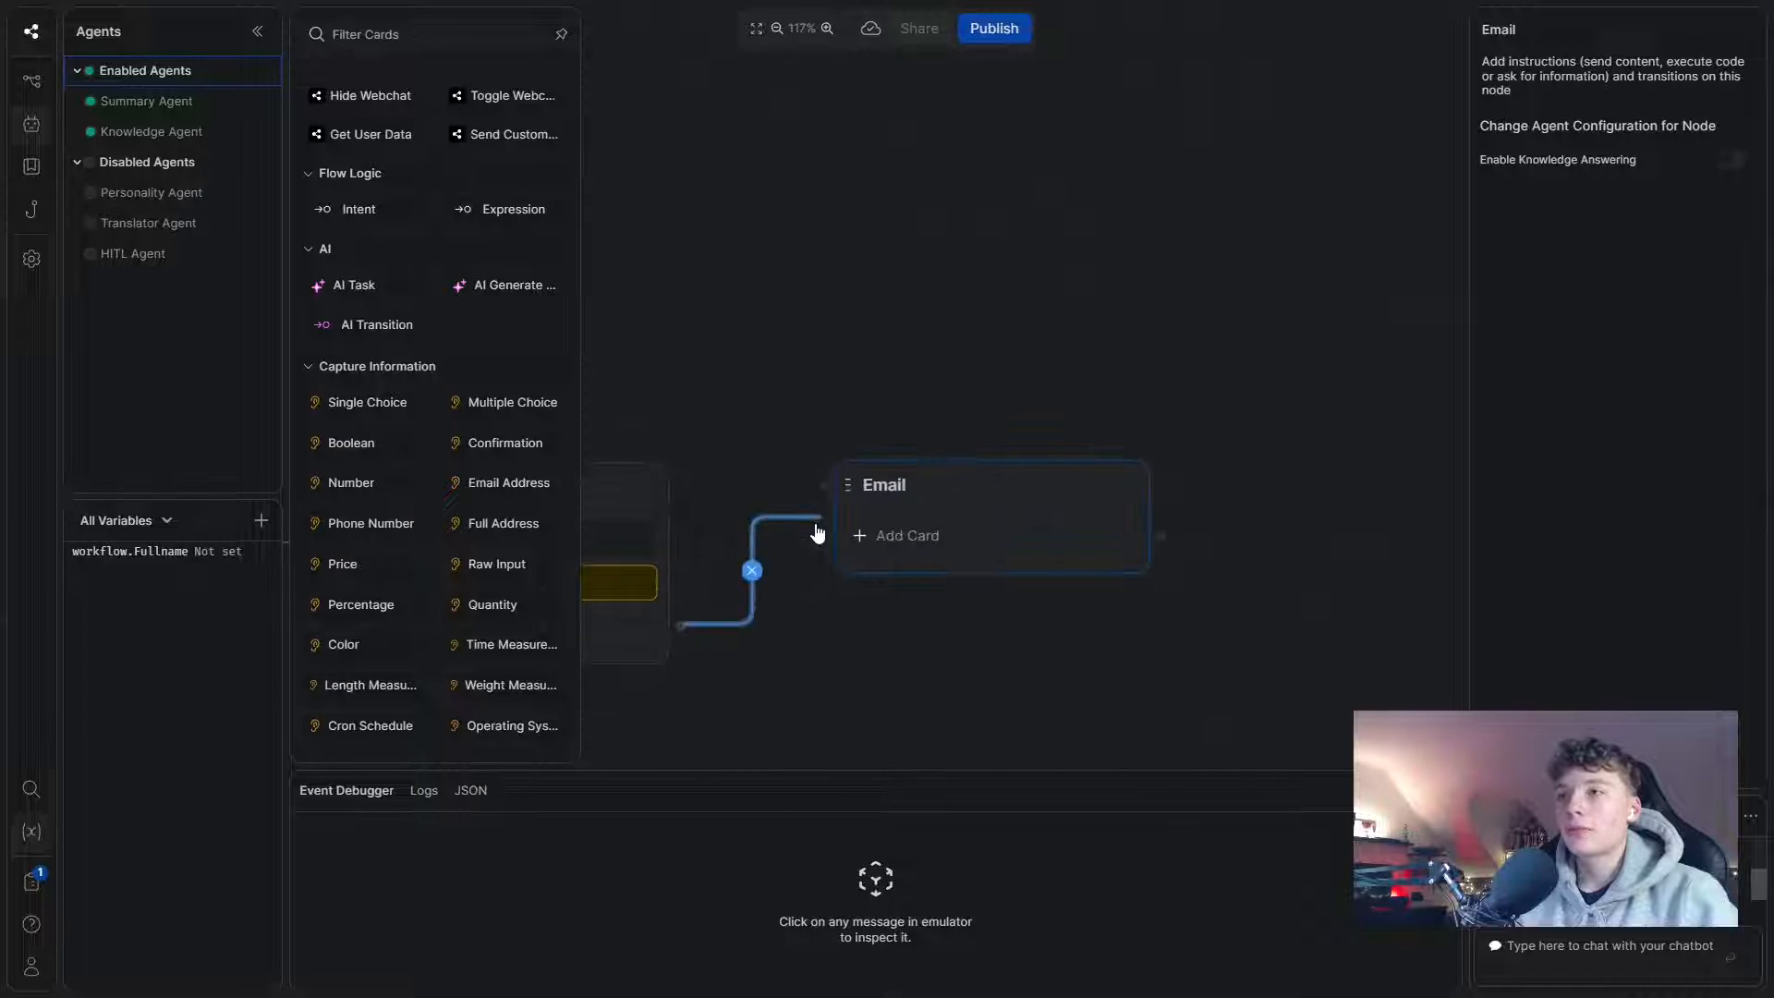
scroll(817, 531, "down", 4)
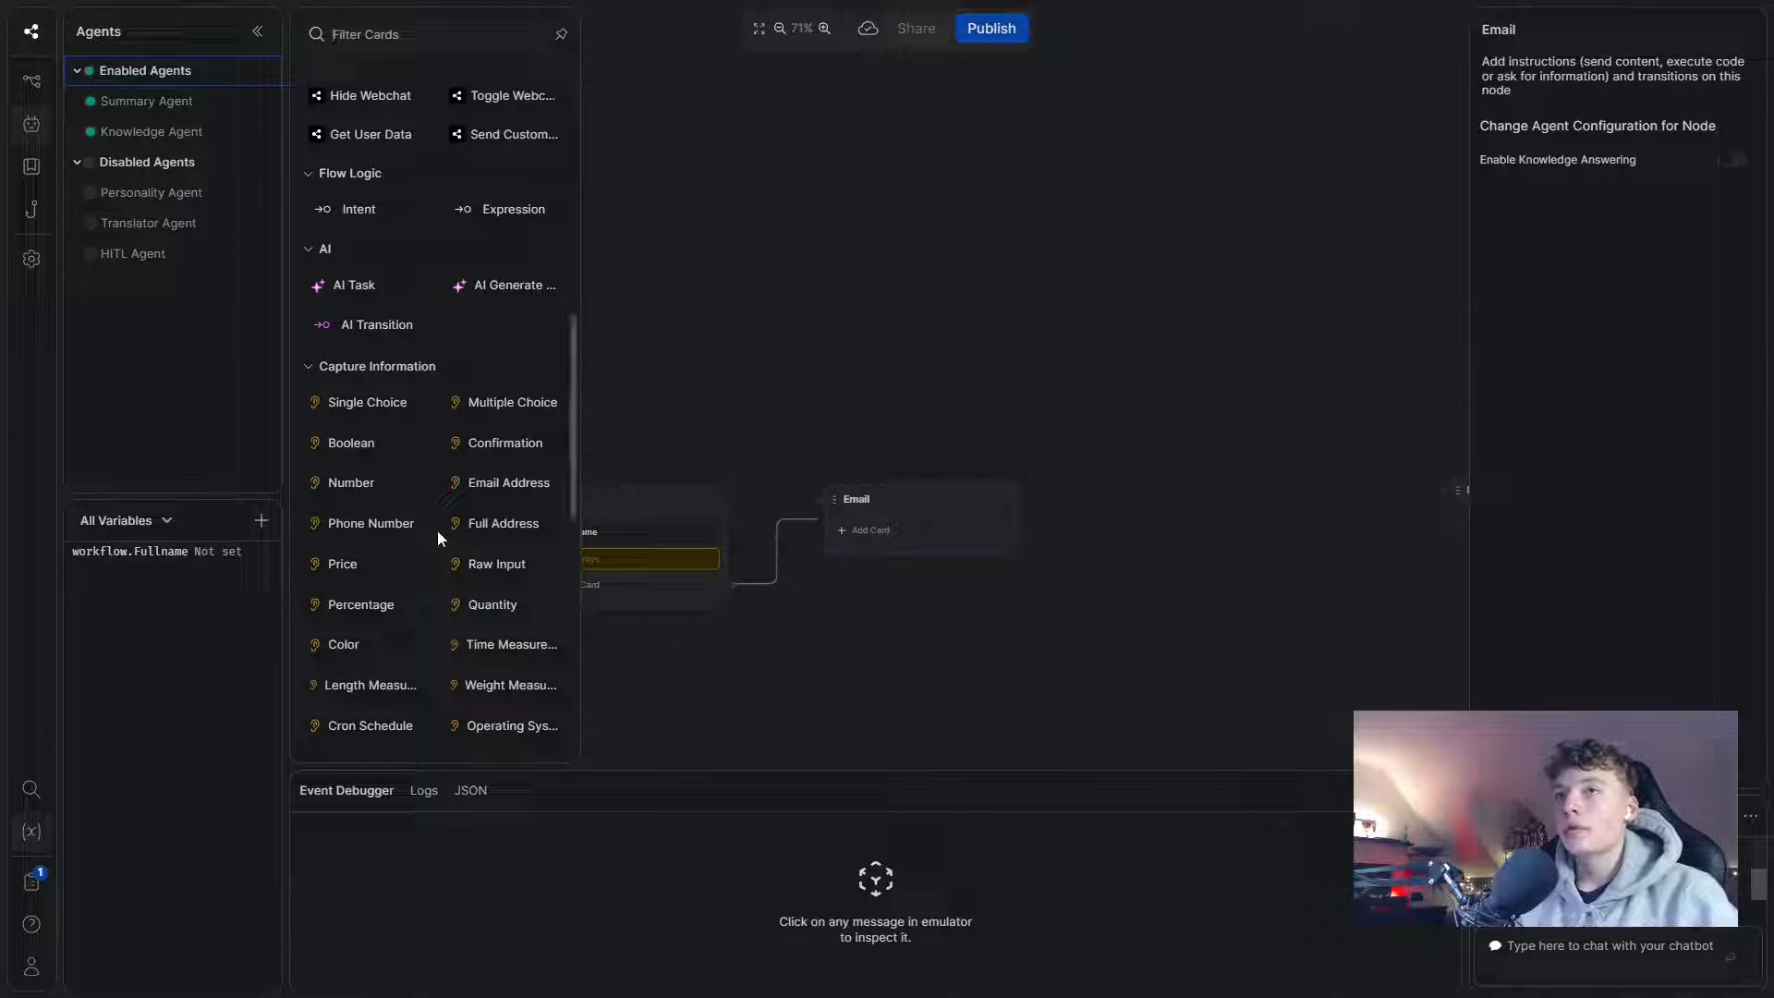
scroll(436, 536, "down", 1)
- Add an Email Address capture card asking 'Great! What is your email adress'
left_click(508, 390)
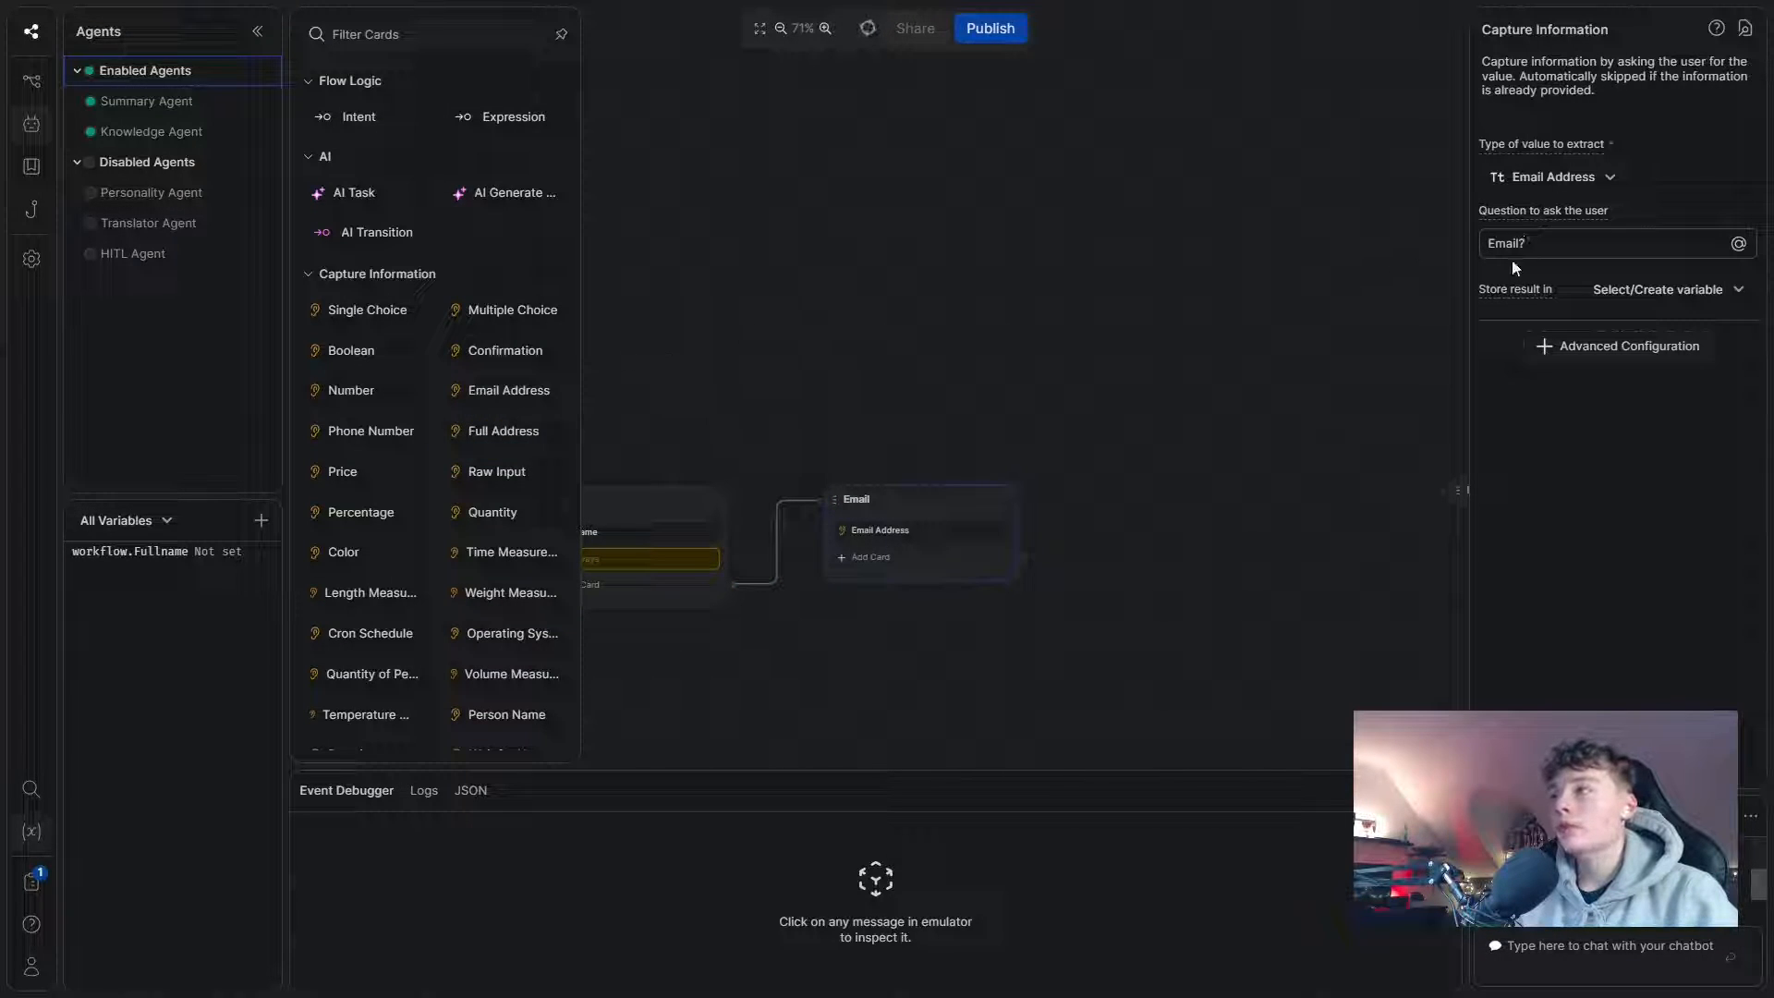
left_click_drag(1518, 247, 1469, 253)
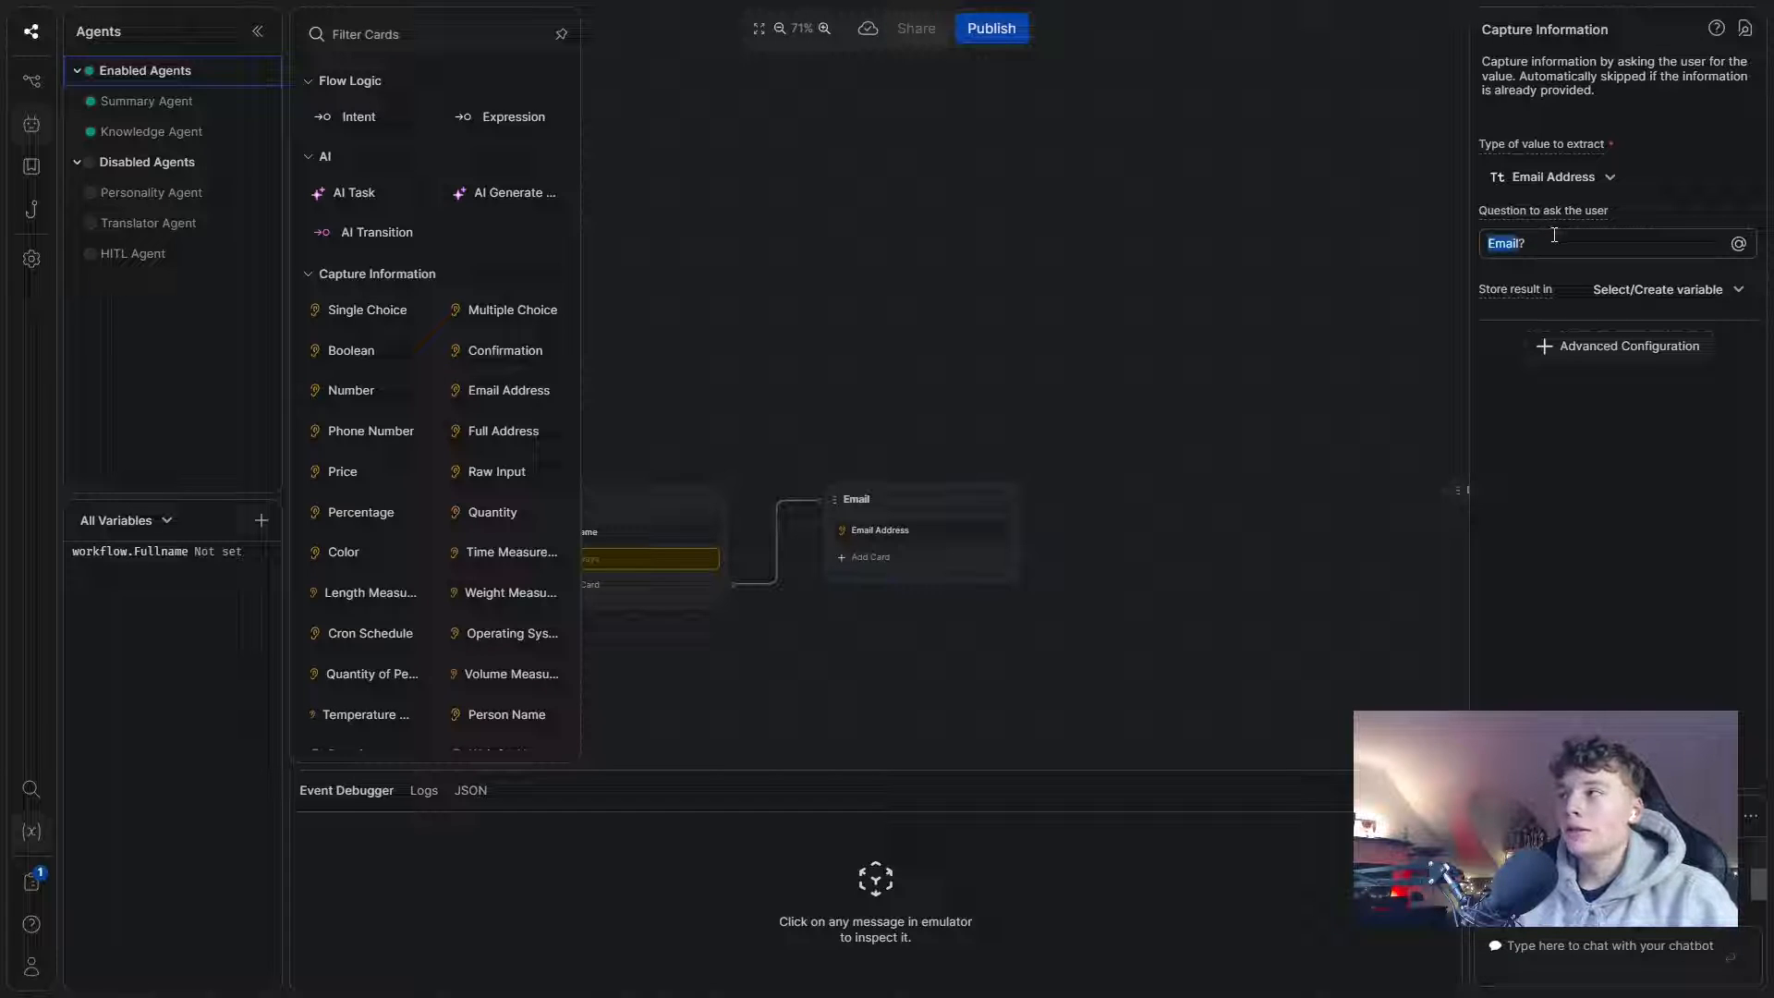
type("Great")
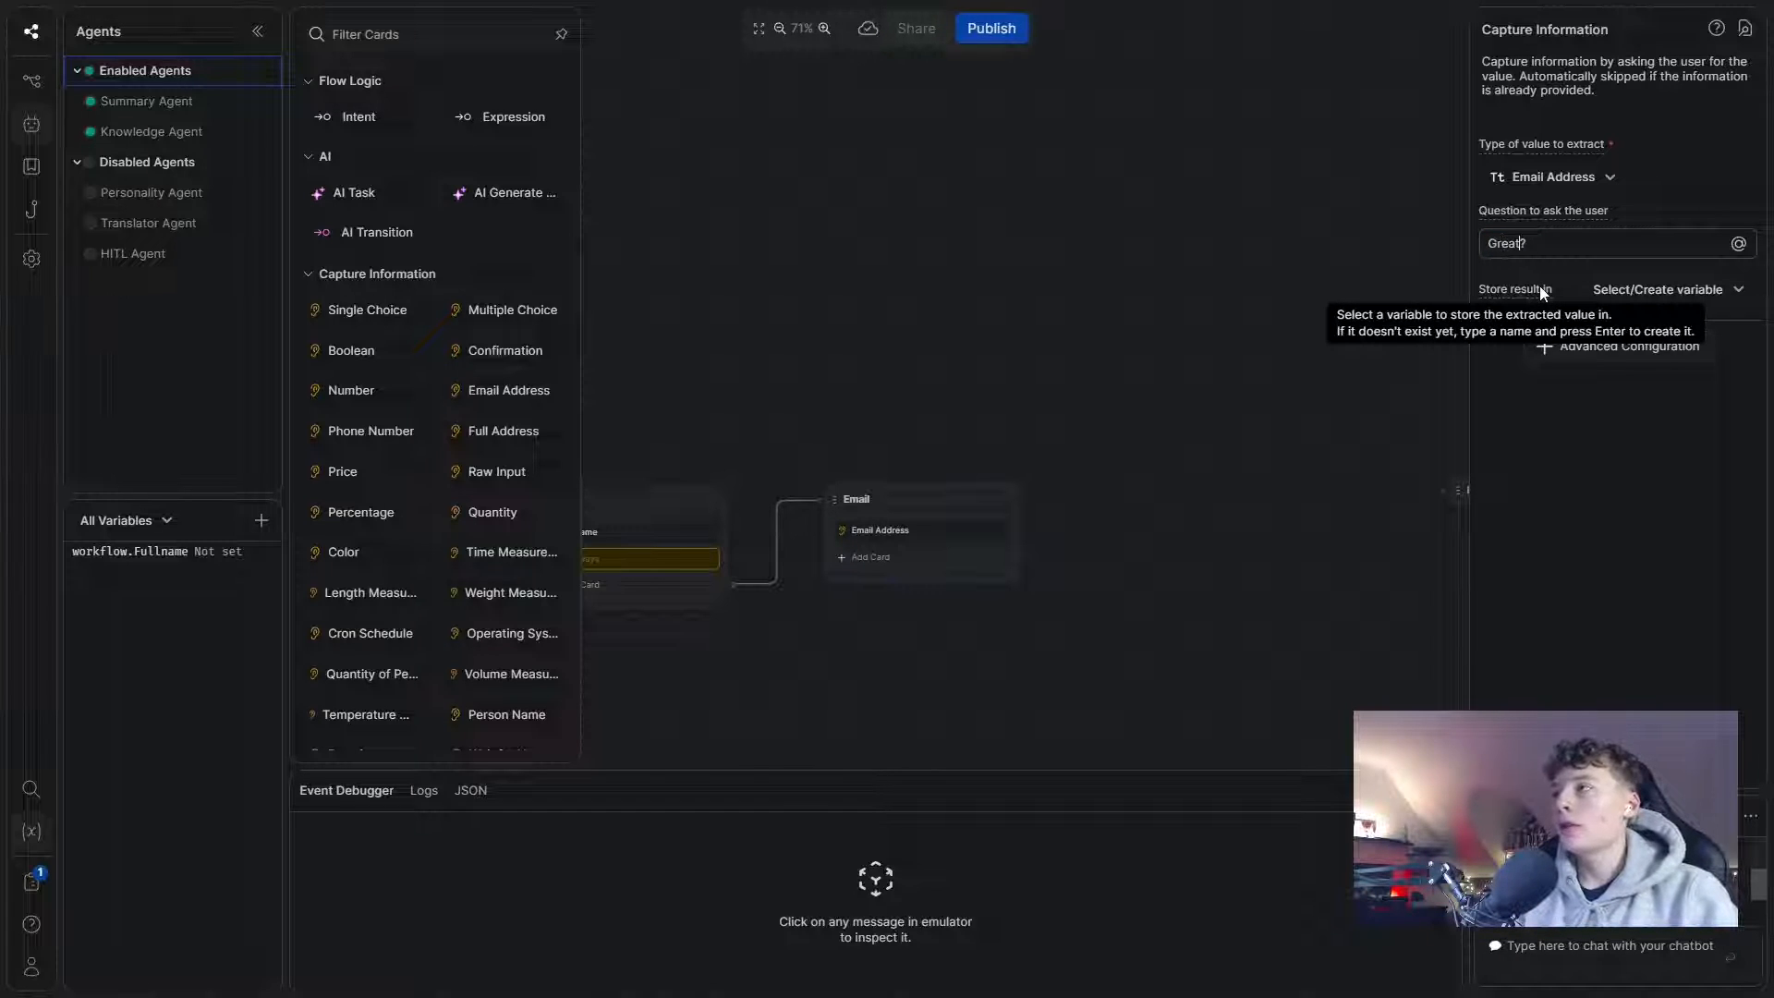
type("! What")
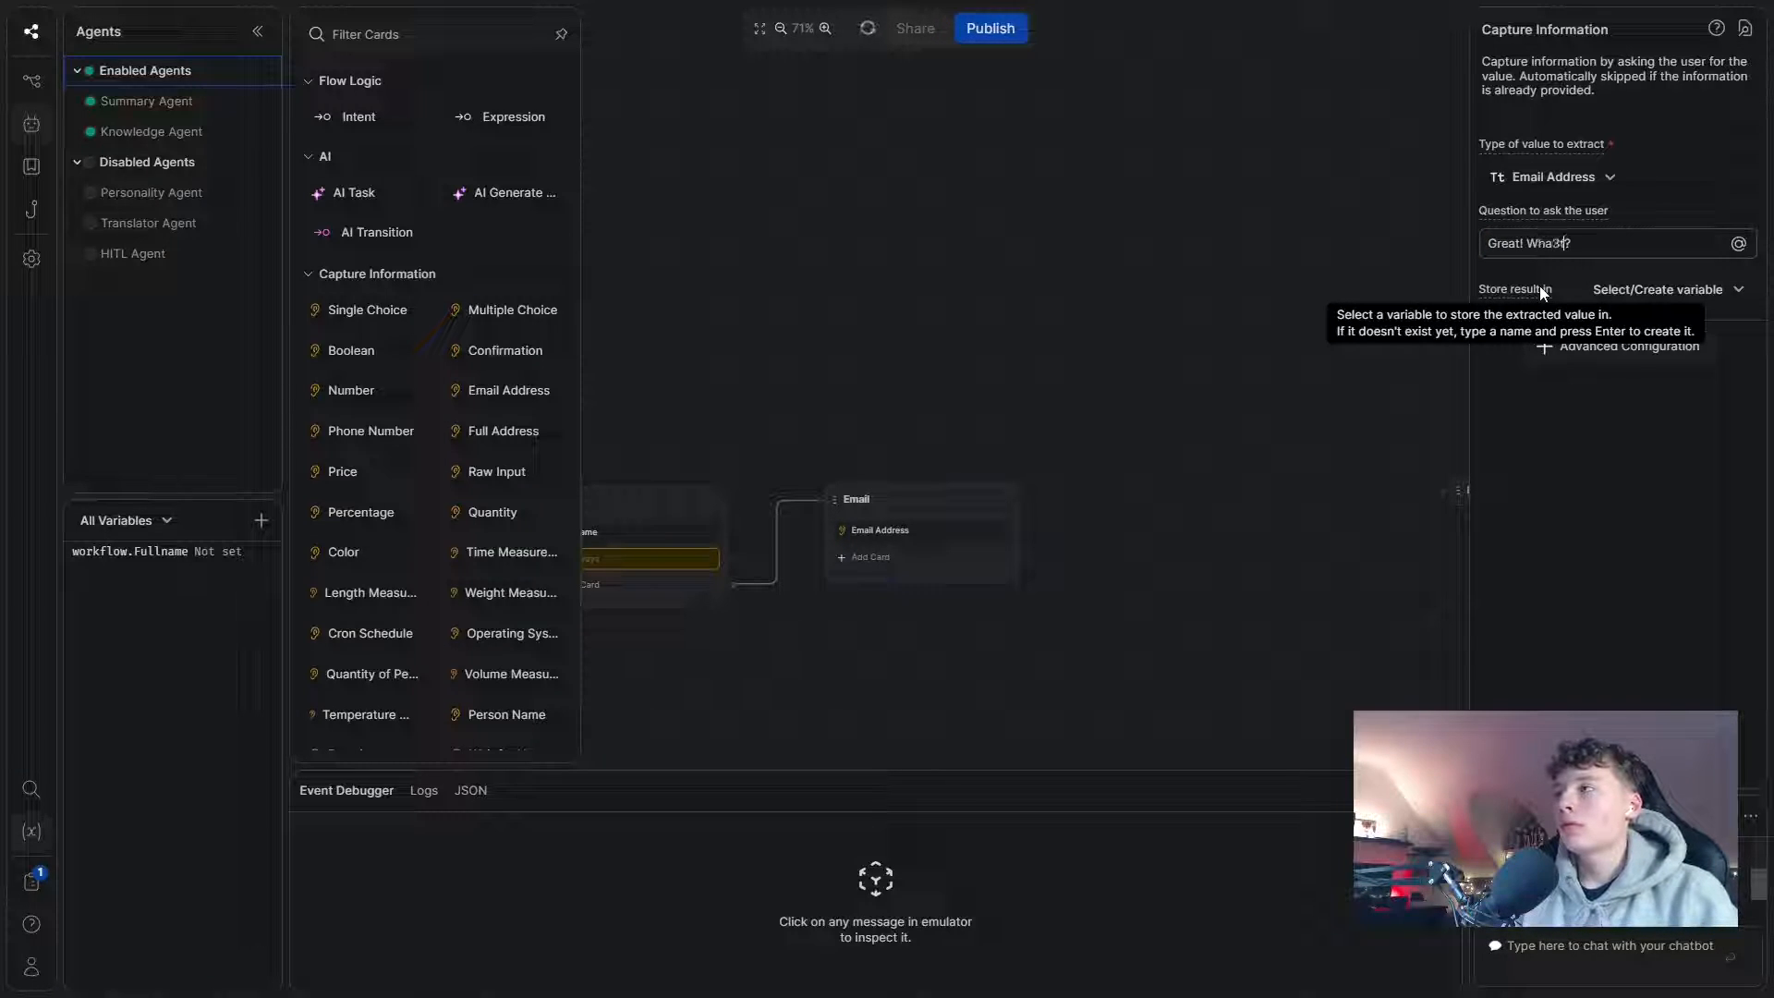
key("BackSpace")
key("BackSpace")
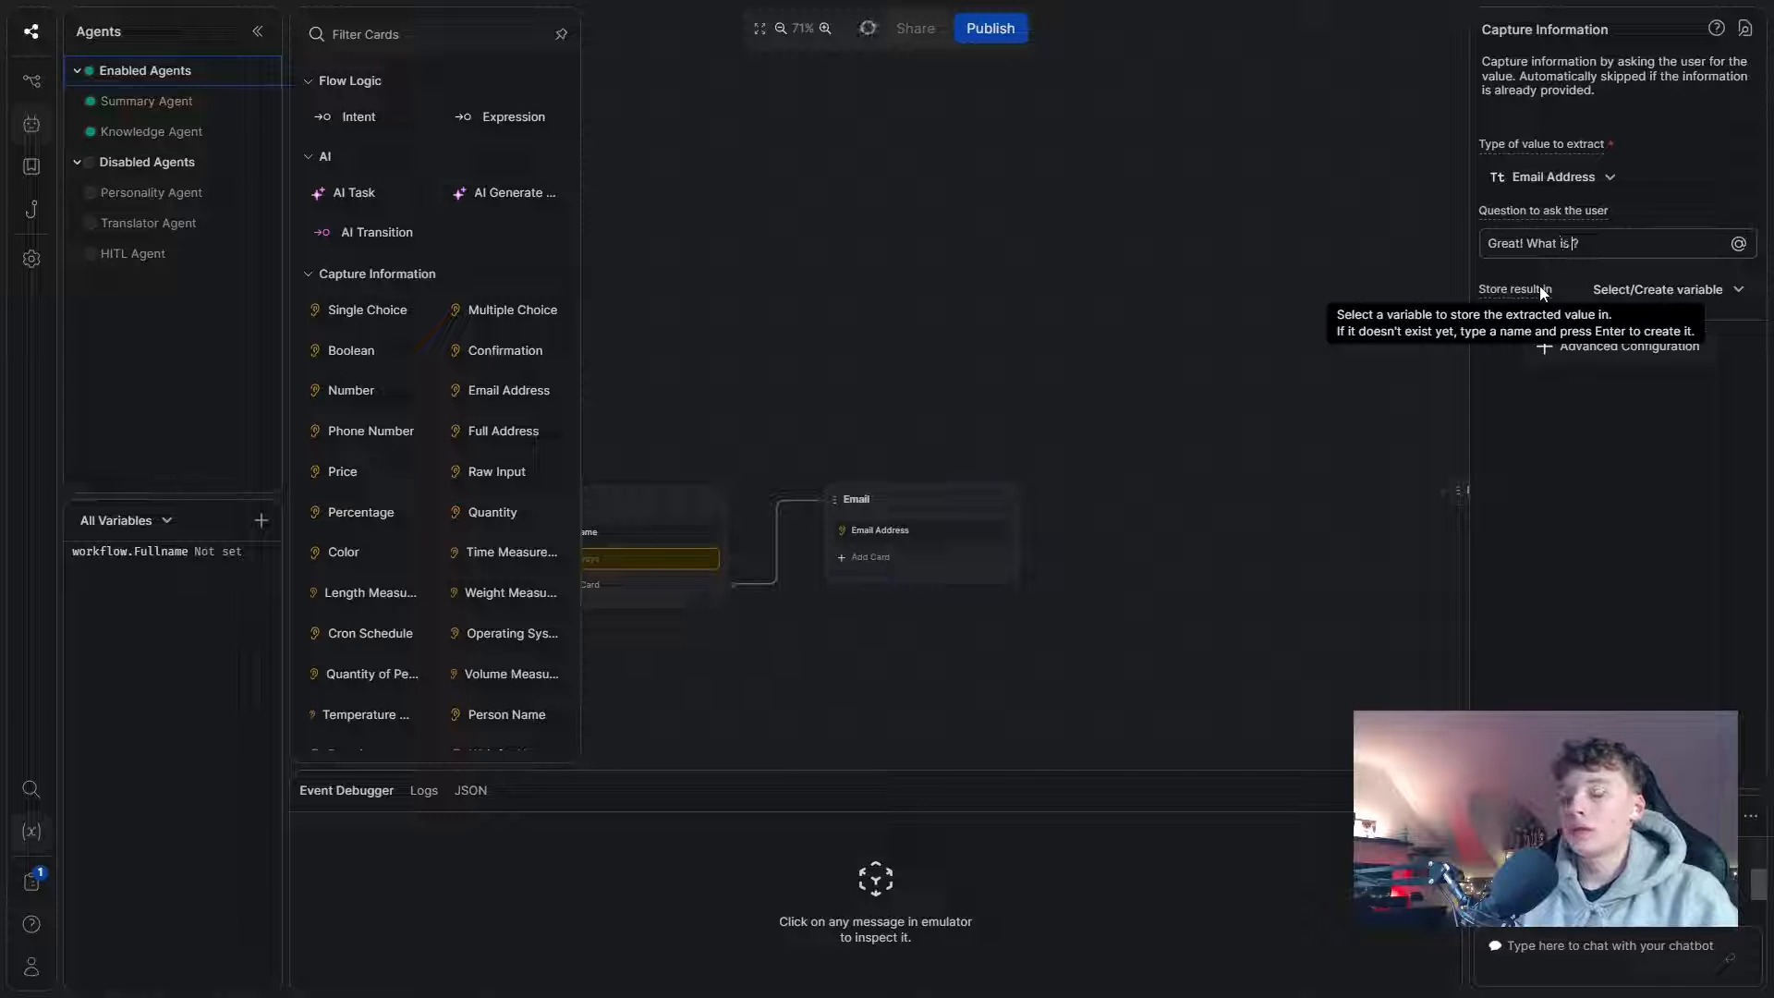
type("is your email adress")
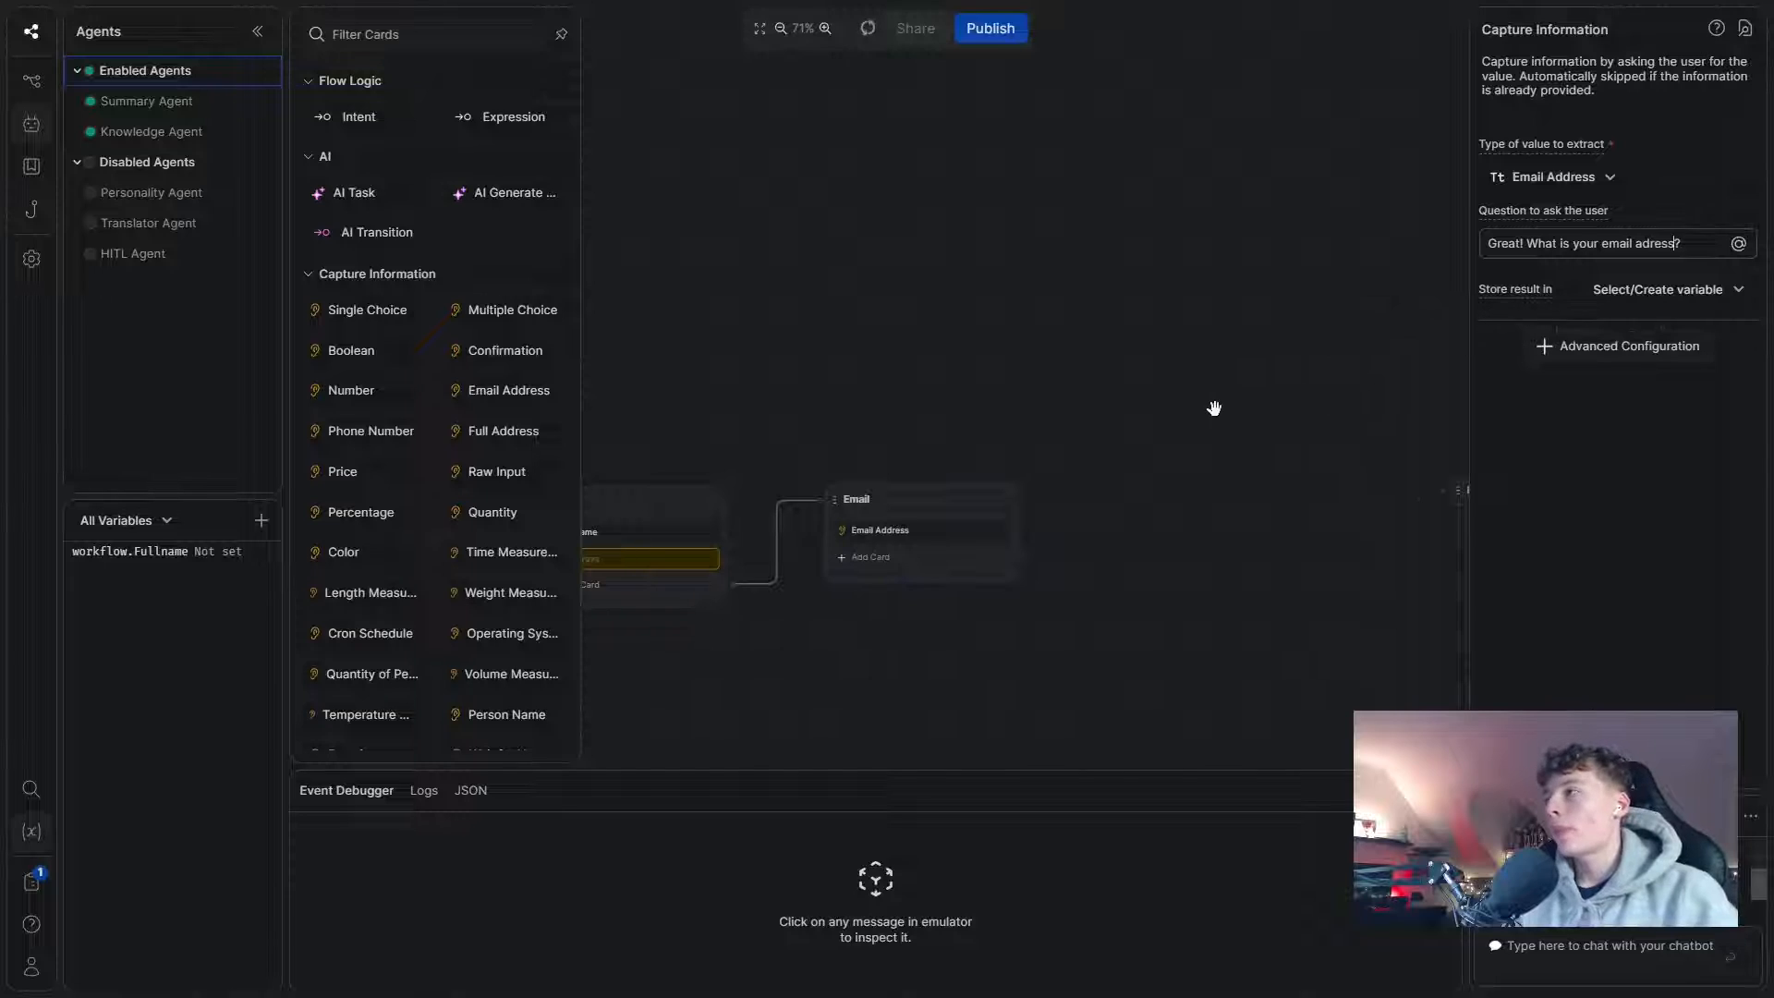
- Store the email in a new useremail variable and give Email an always transition
left_click(1657, 289)
type("useremia")
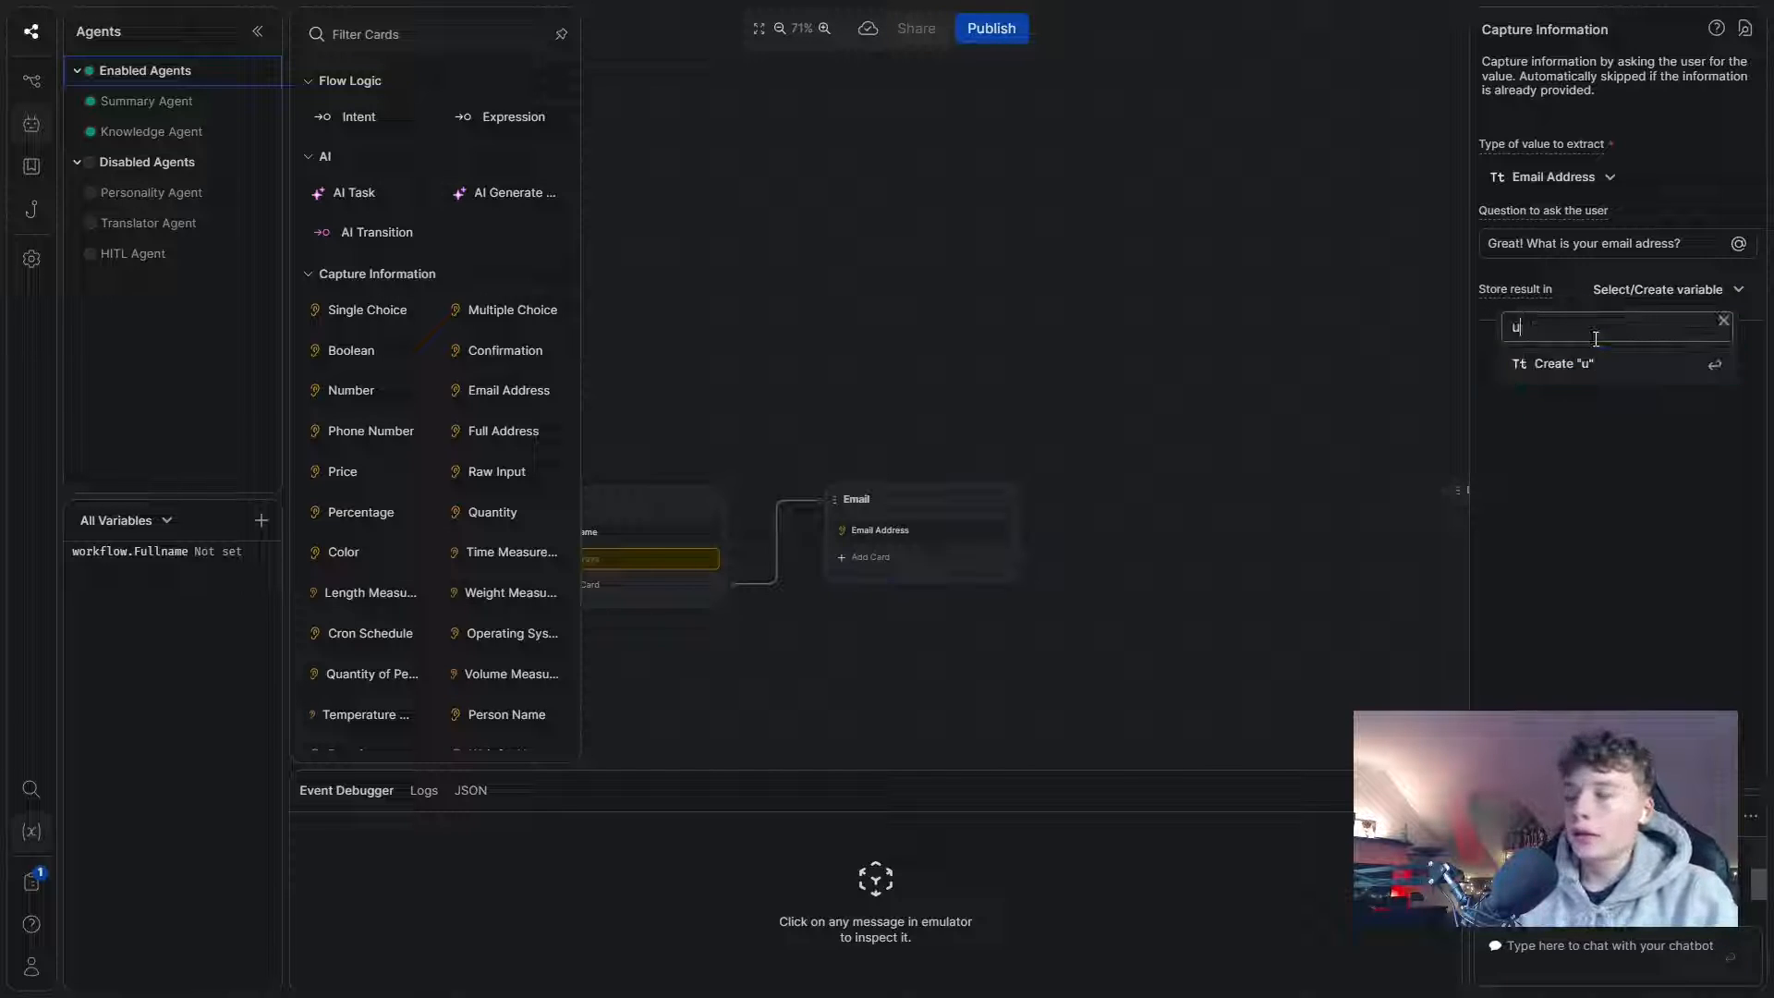
key("BackSpace")
key("BackSpace")
type("ail")
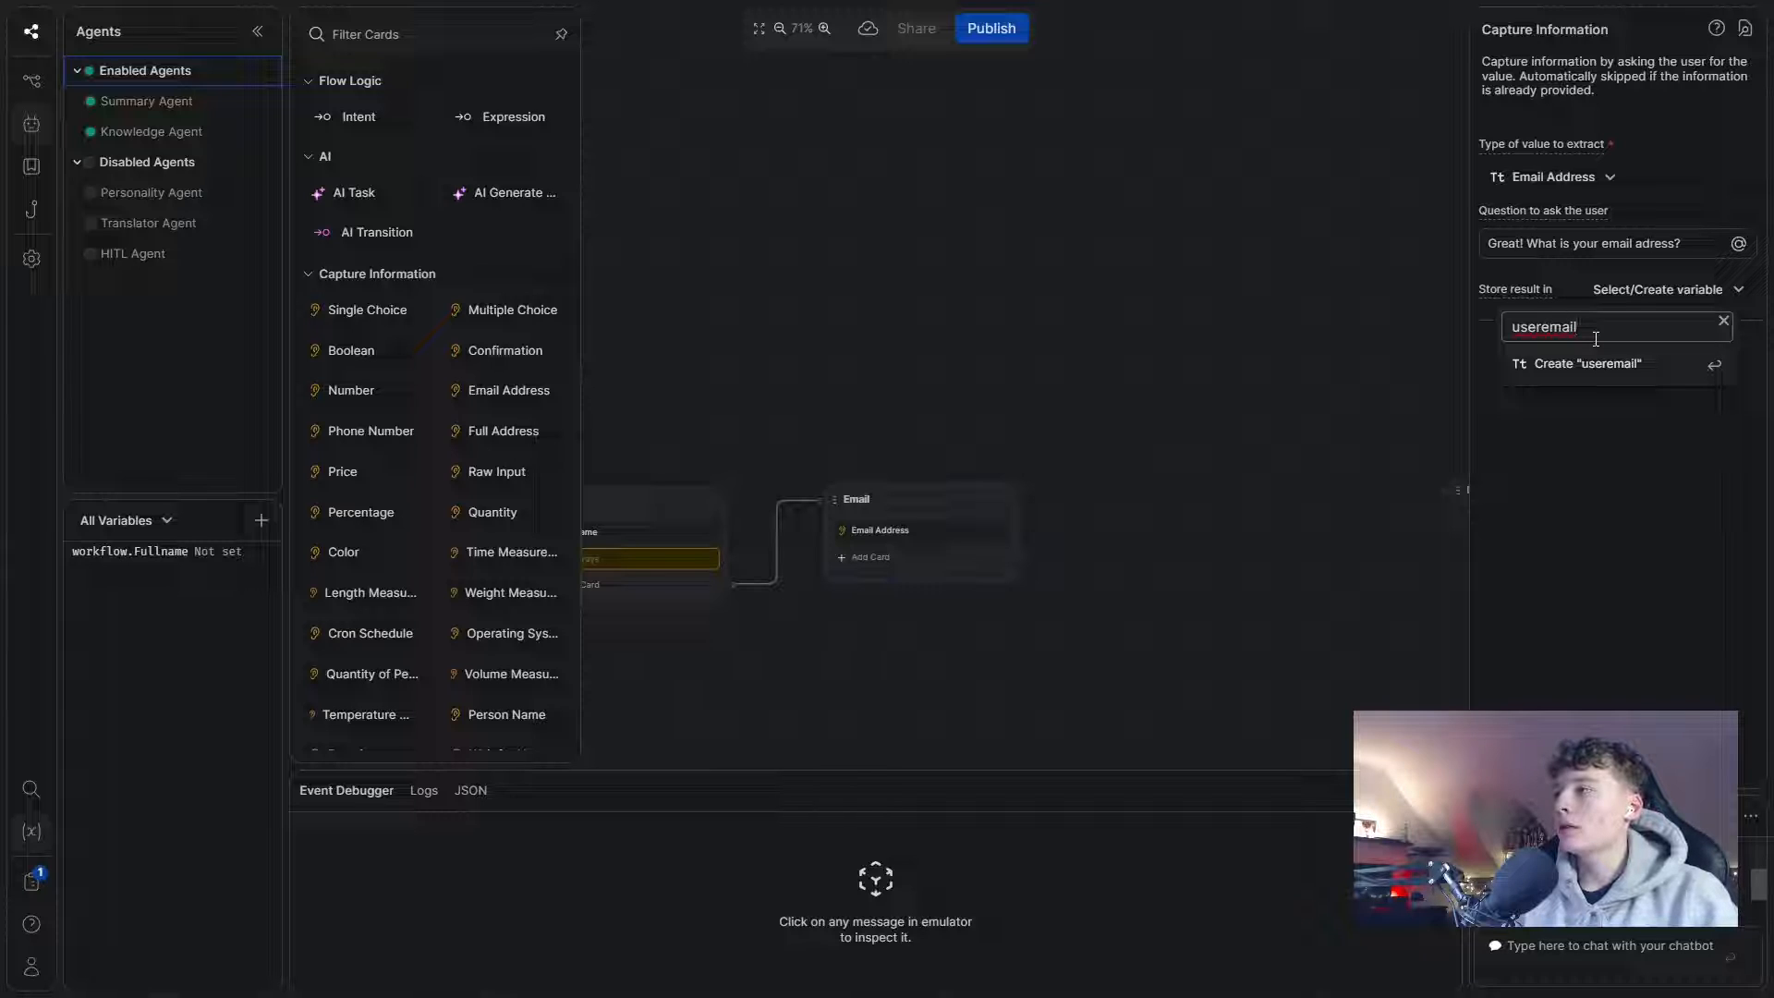
left_click(1592, 363)
left_click(1022, 381)
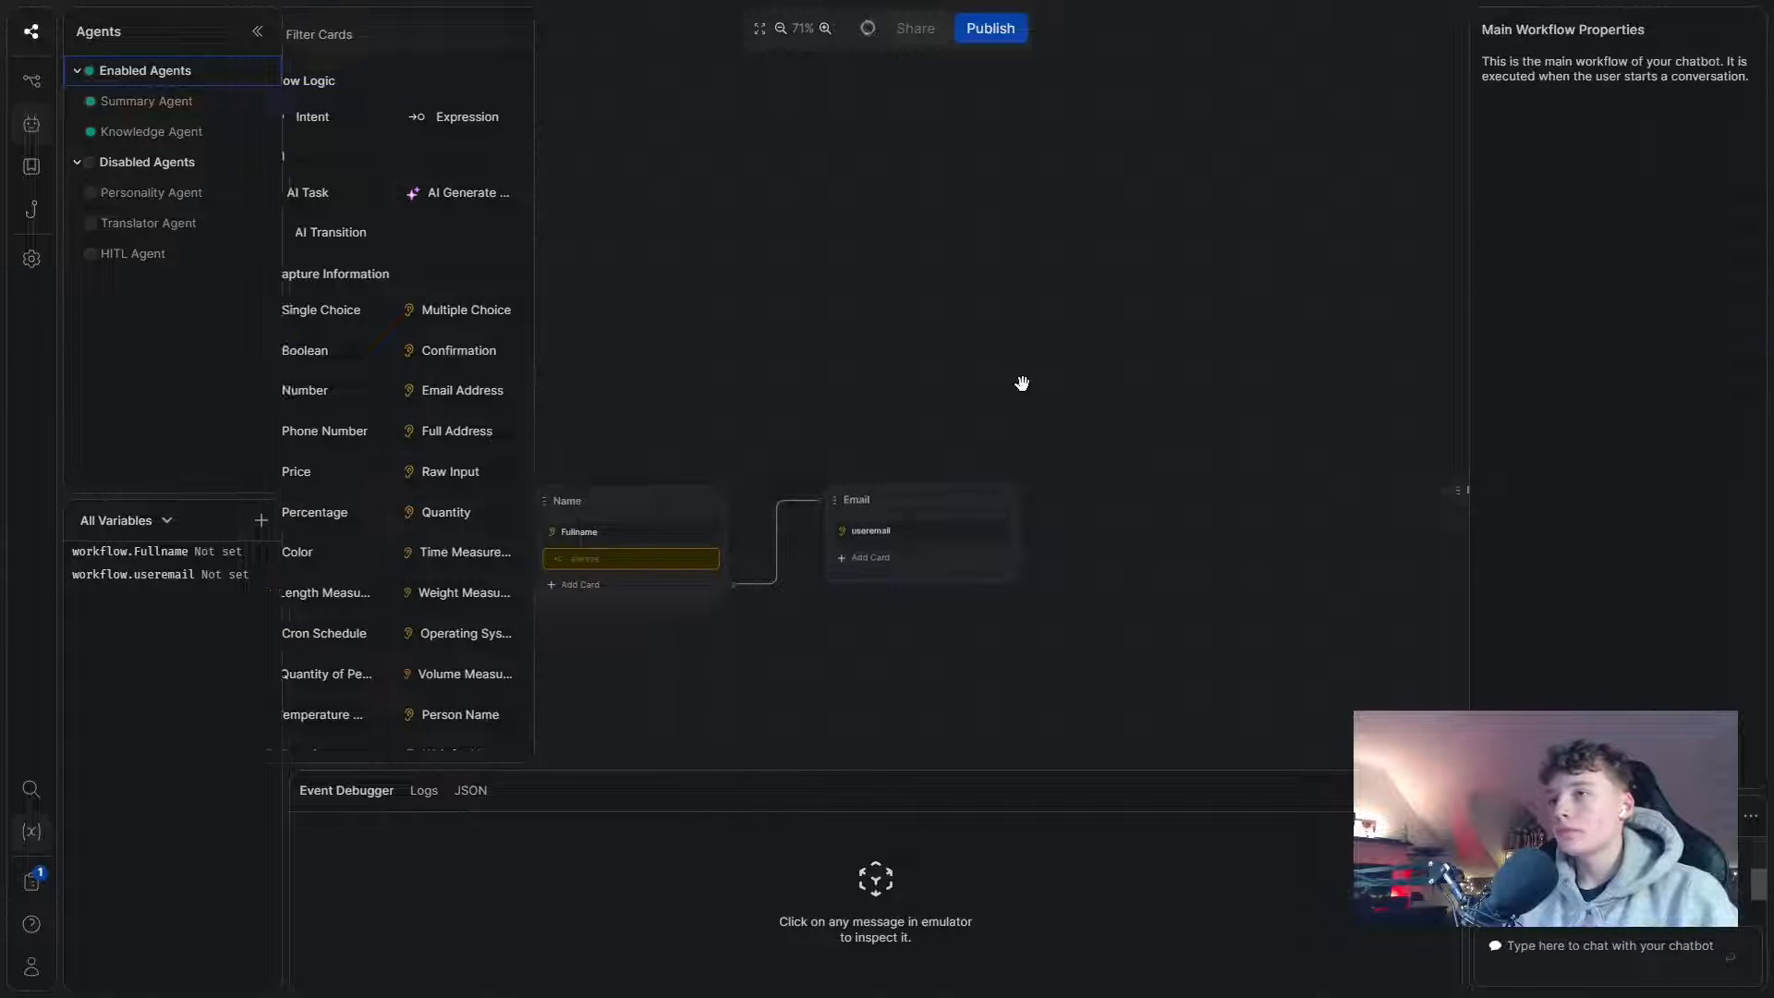
left_click(915, 567)
scroll(493, 440, "down", 5)
scroll(519, 250, "up", 8)
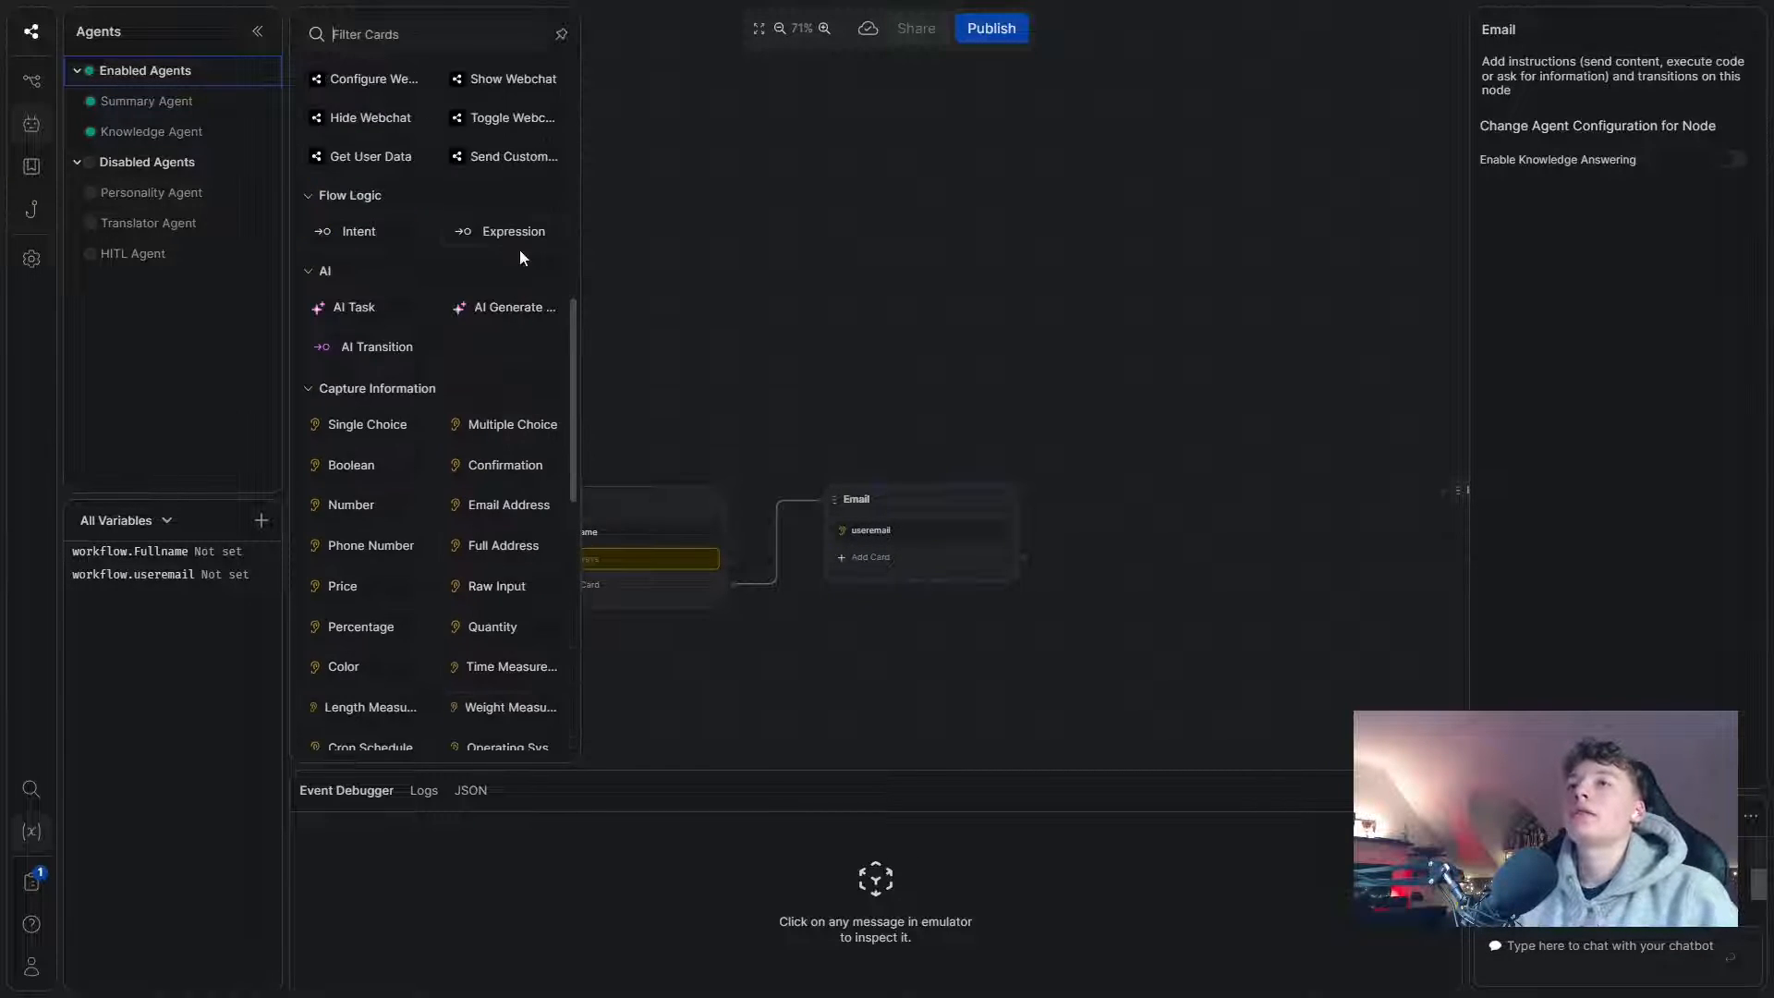
left_click_drag(1156, 411, 951, 412)
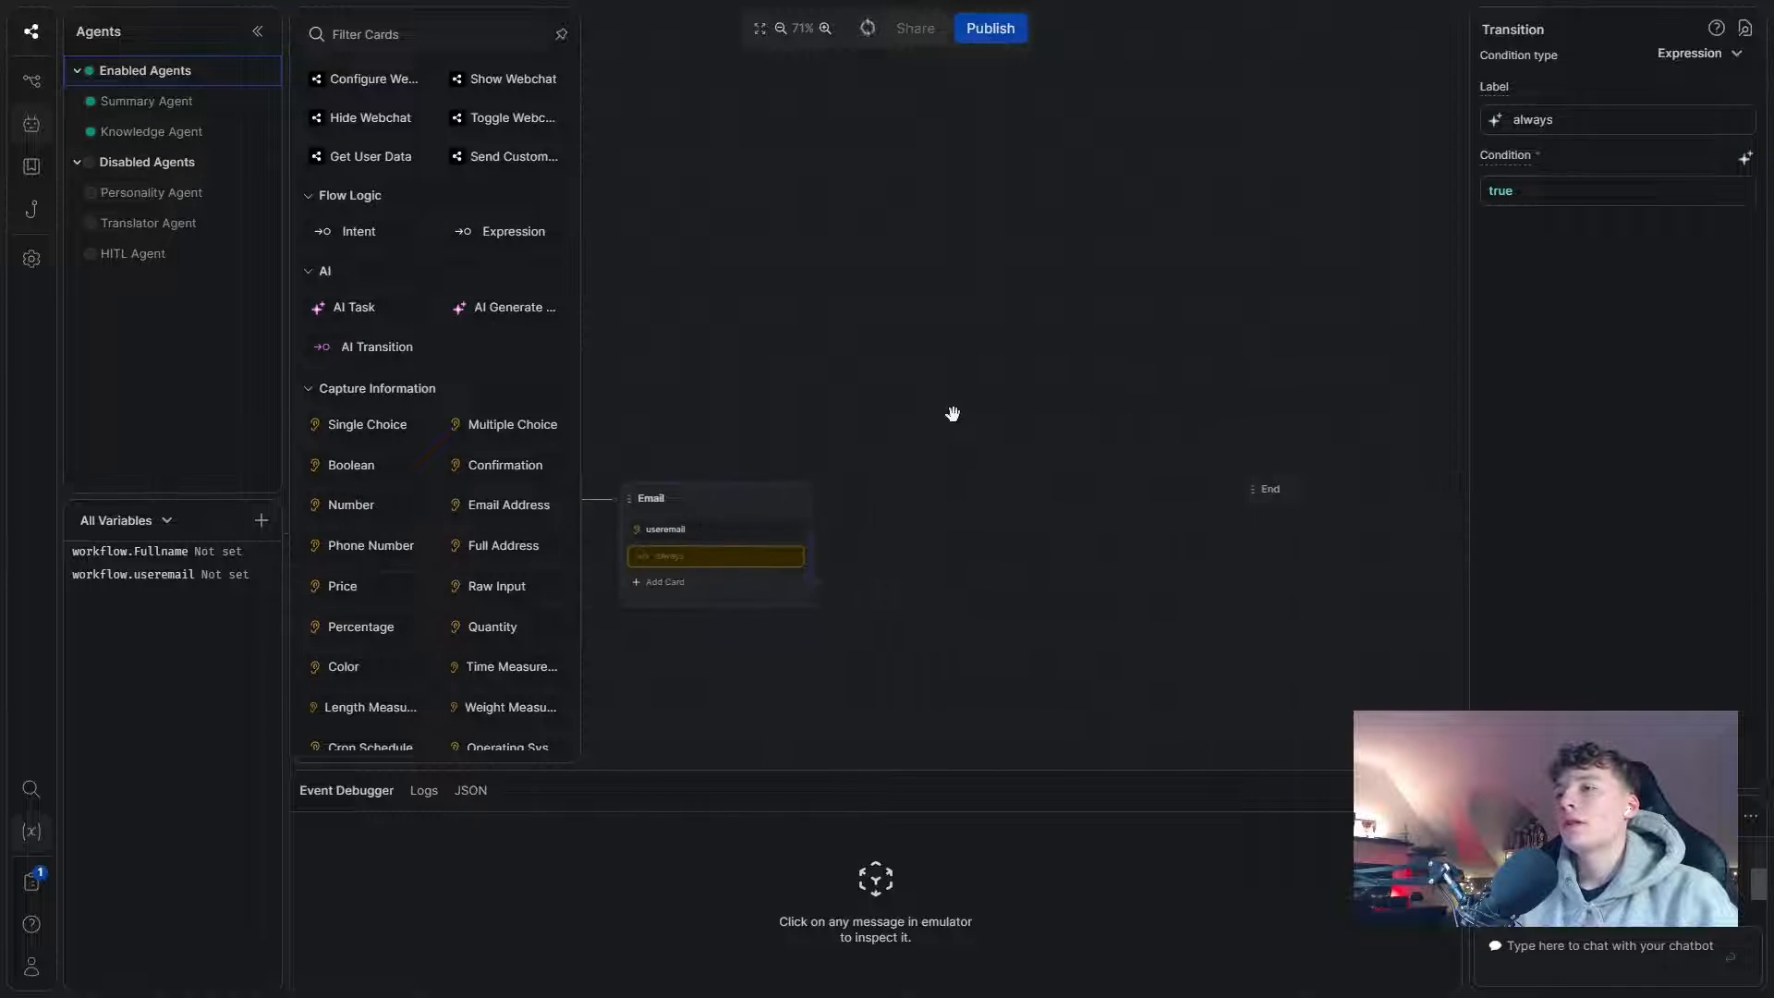
left_click(887, 517)
- Create a standard node named Phone linked from Email's always transition
right_click(894, 528)
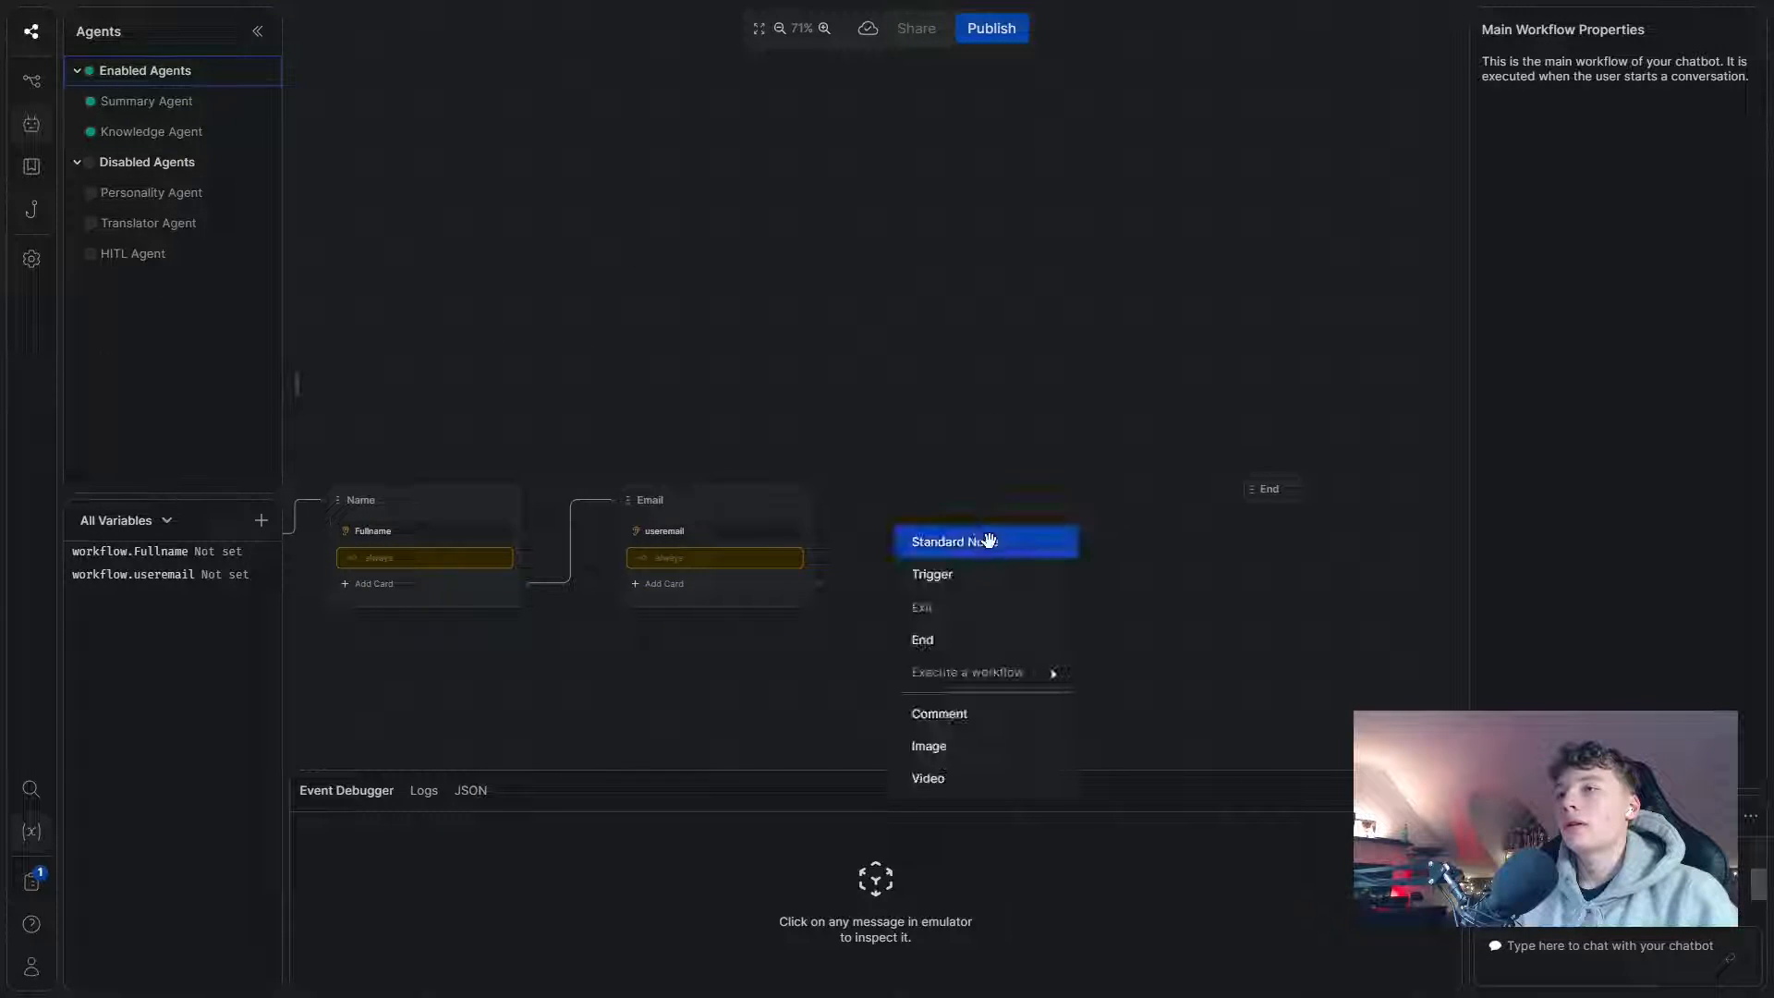
left_click(985, 541)
left_click_drag(1010, 530, 987, 496)
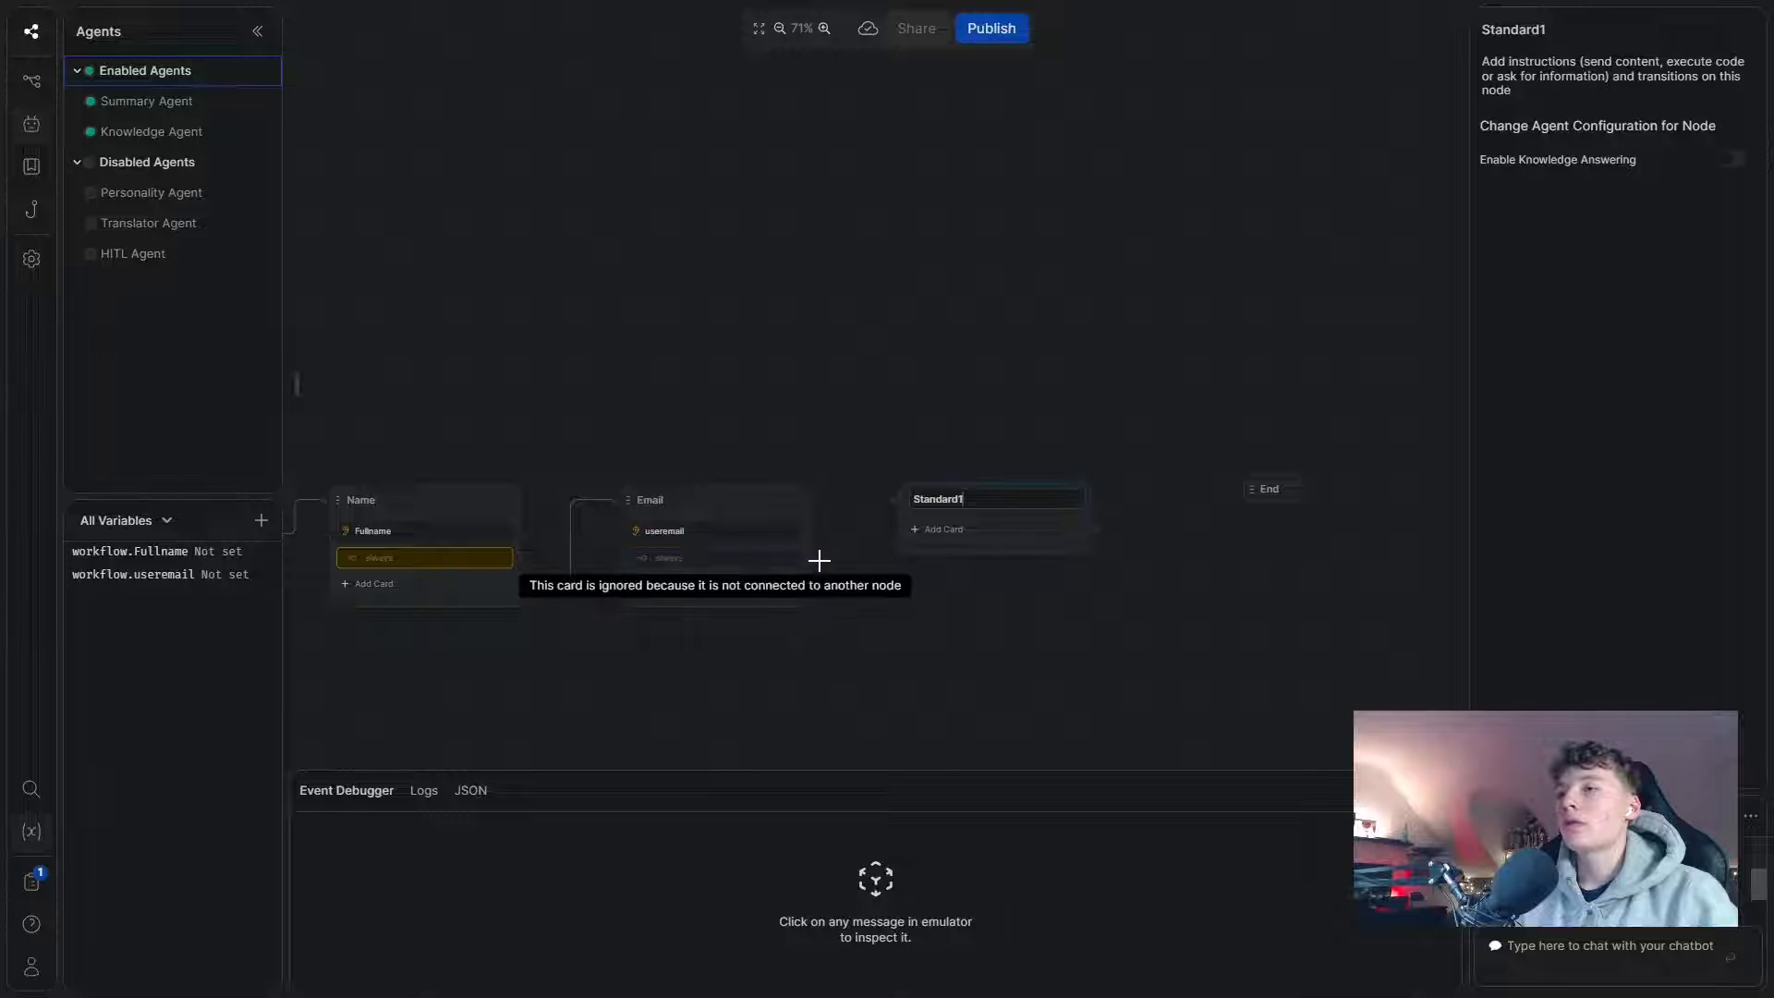
left_click_drag(820, 558, 904, 489)
double_click(939, 499)
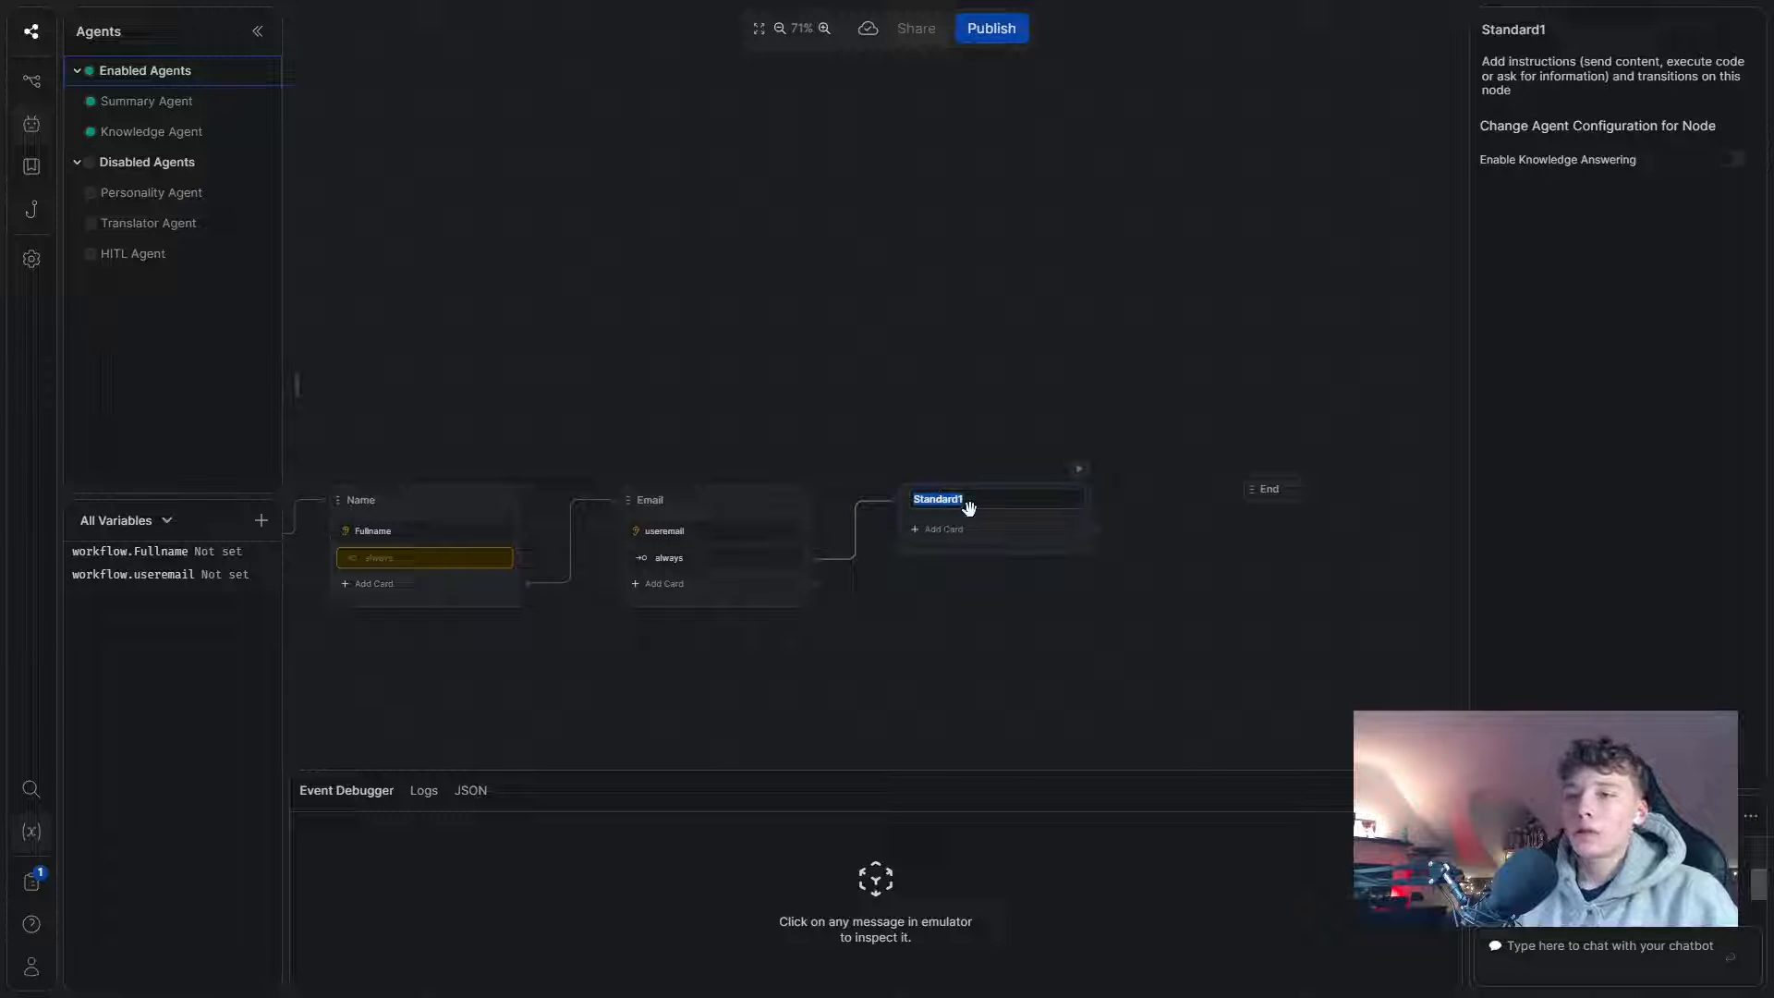
type("Phone")
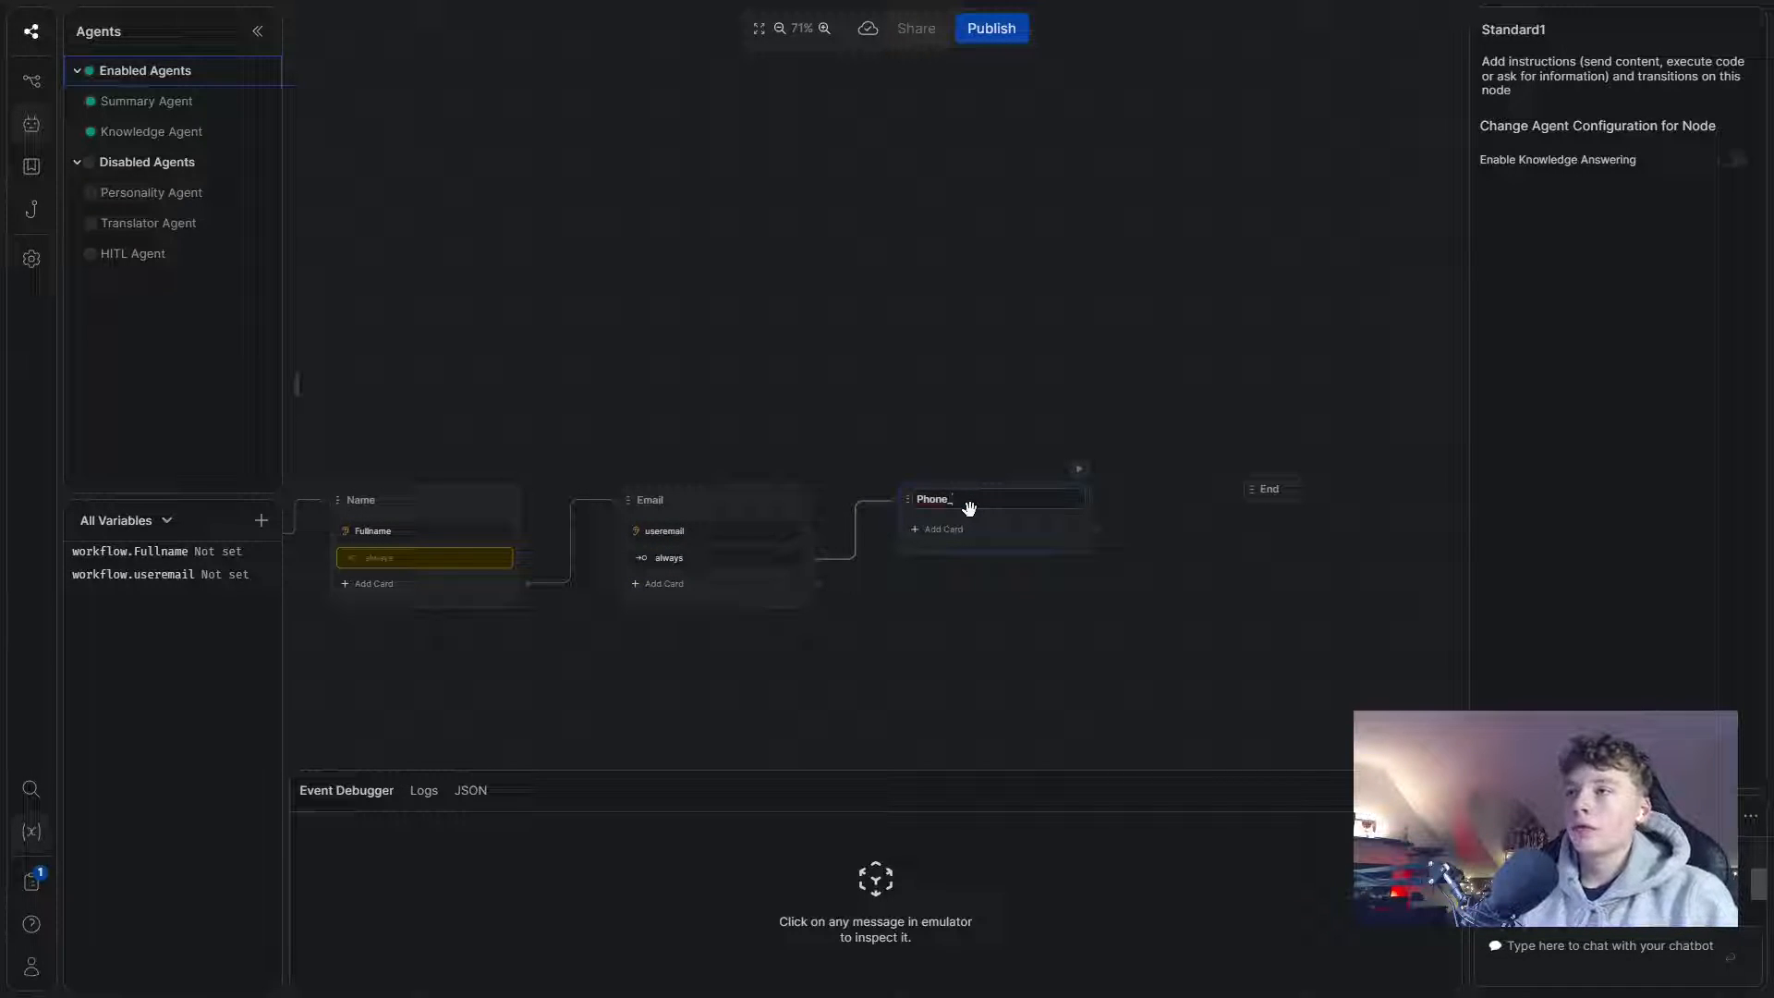
- Add a Phone Number capture card asking 'Great, one last thing. What is your phone number?'
left_click(941, 532)
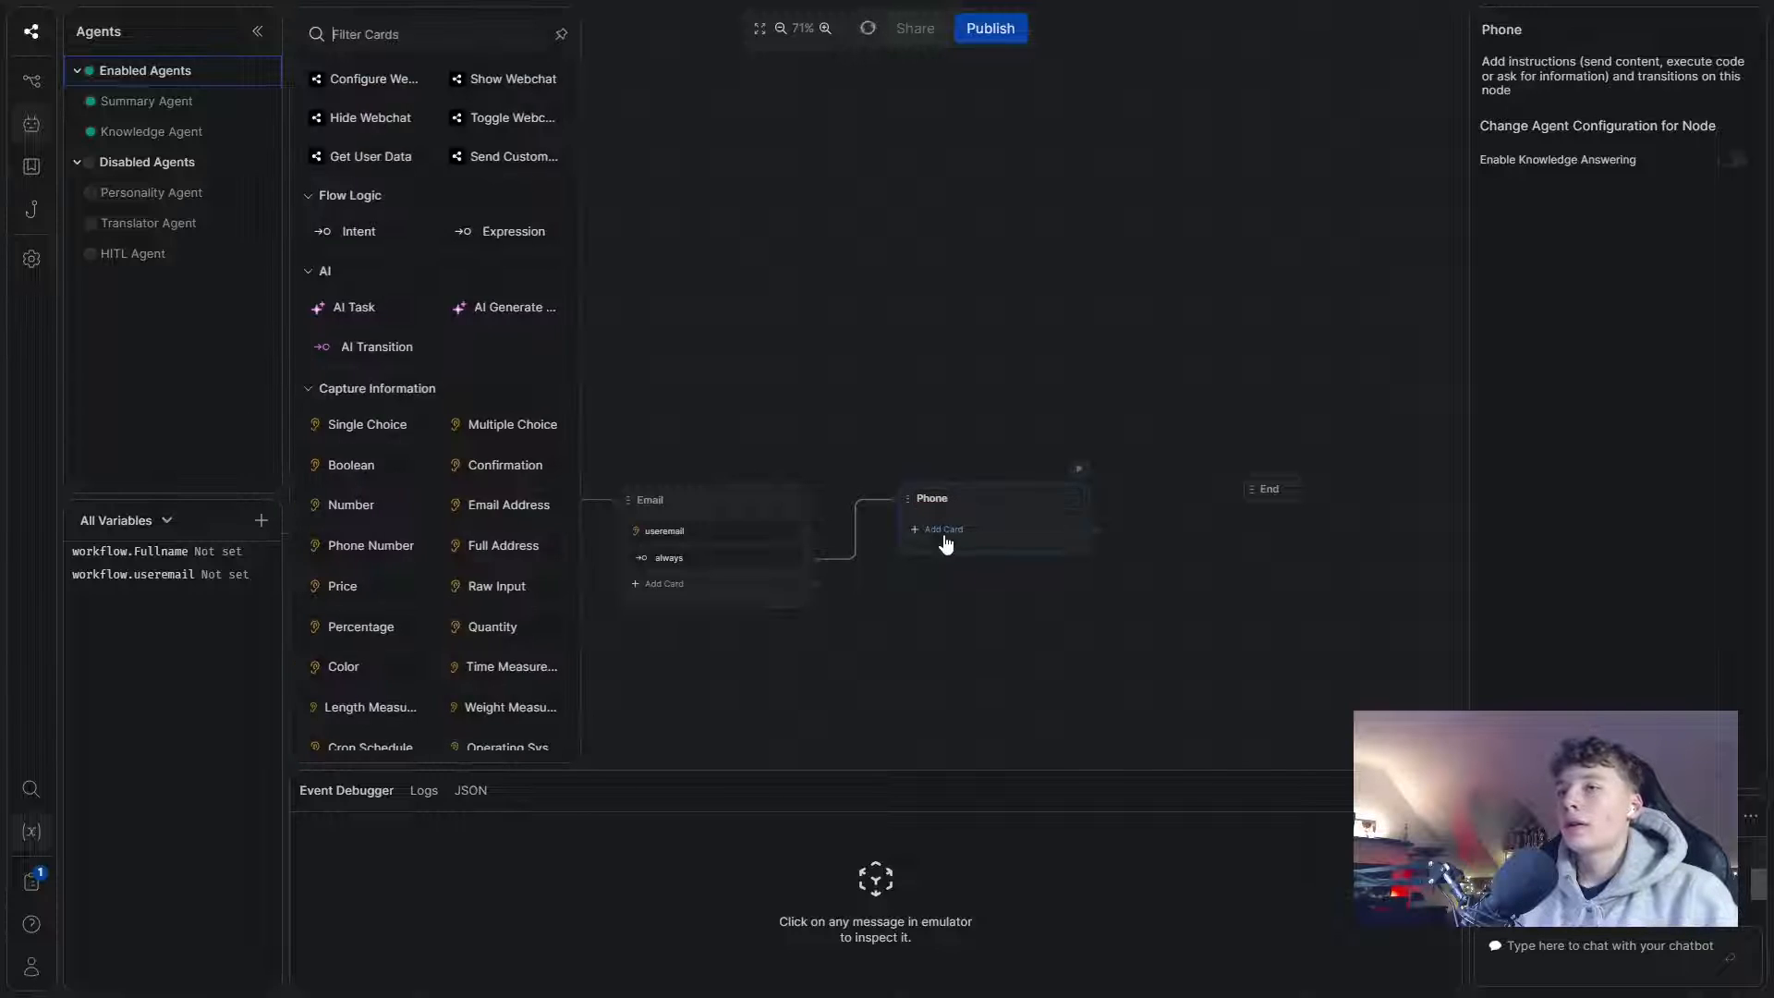
left_click(370, 454)
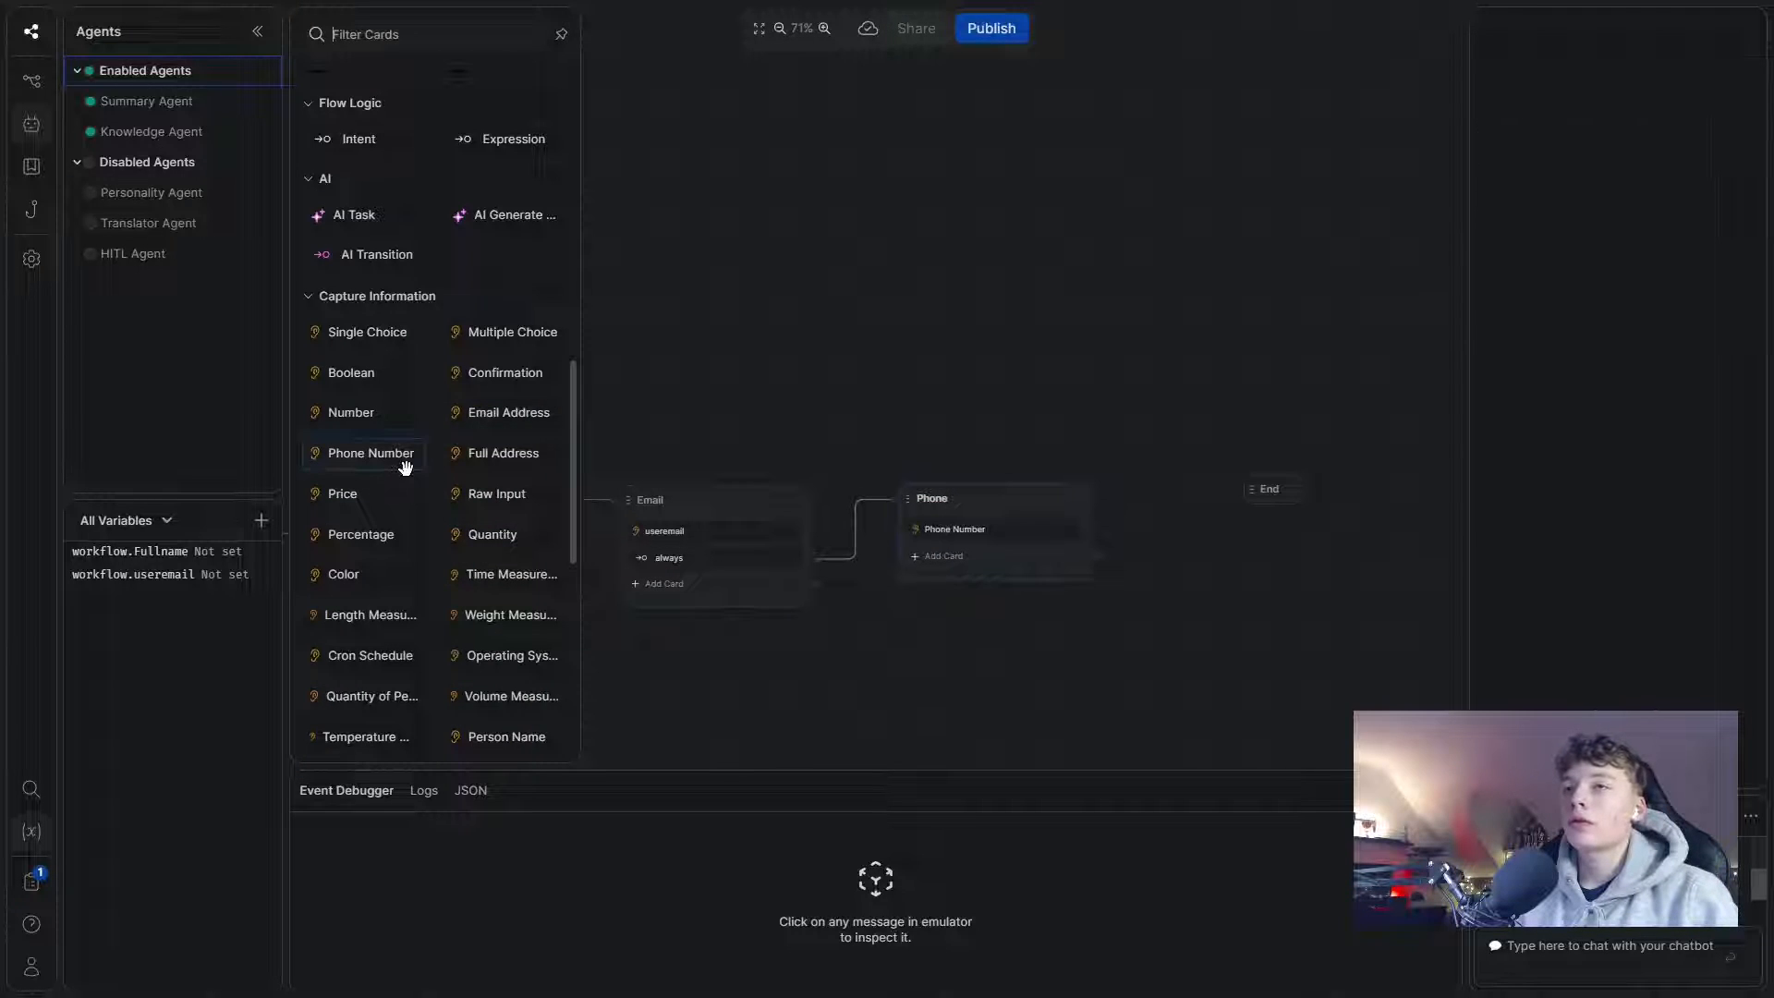
triple_click(1568, 242)
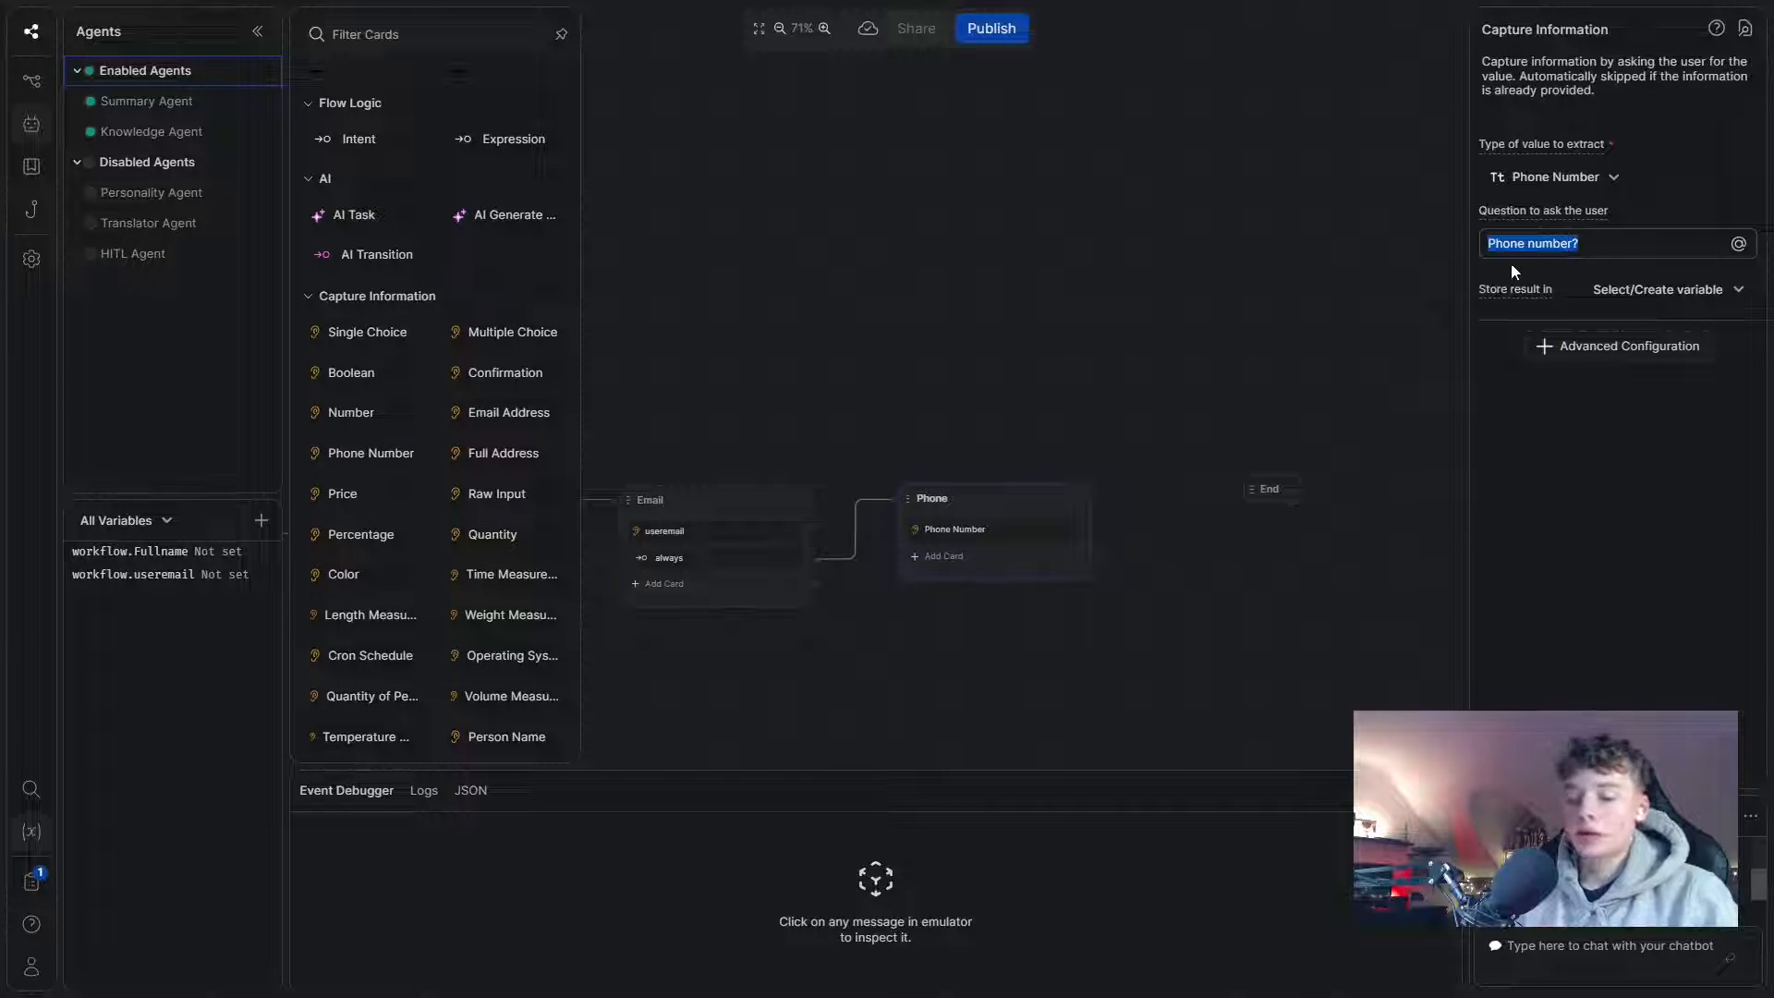
type("Gr")
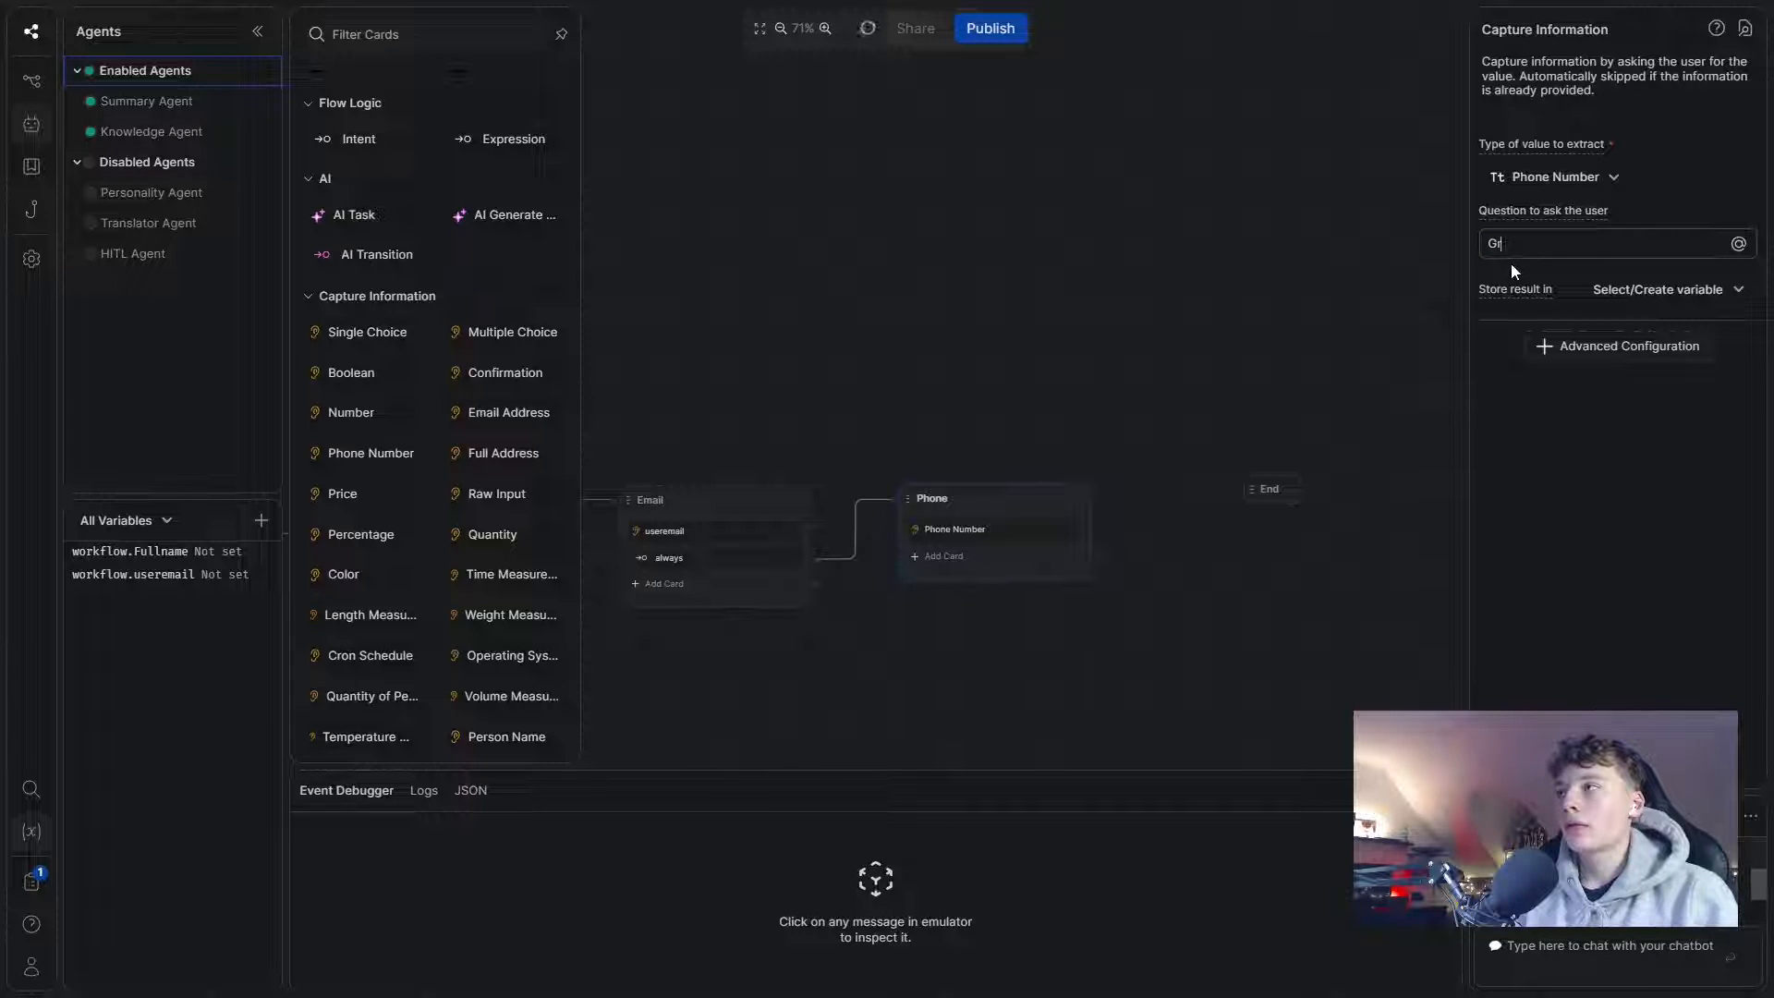
type("eat, cnm")
key("BackSpace")
type("e ")
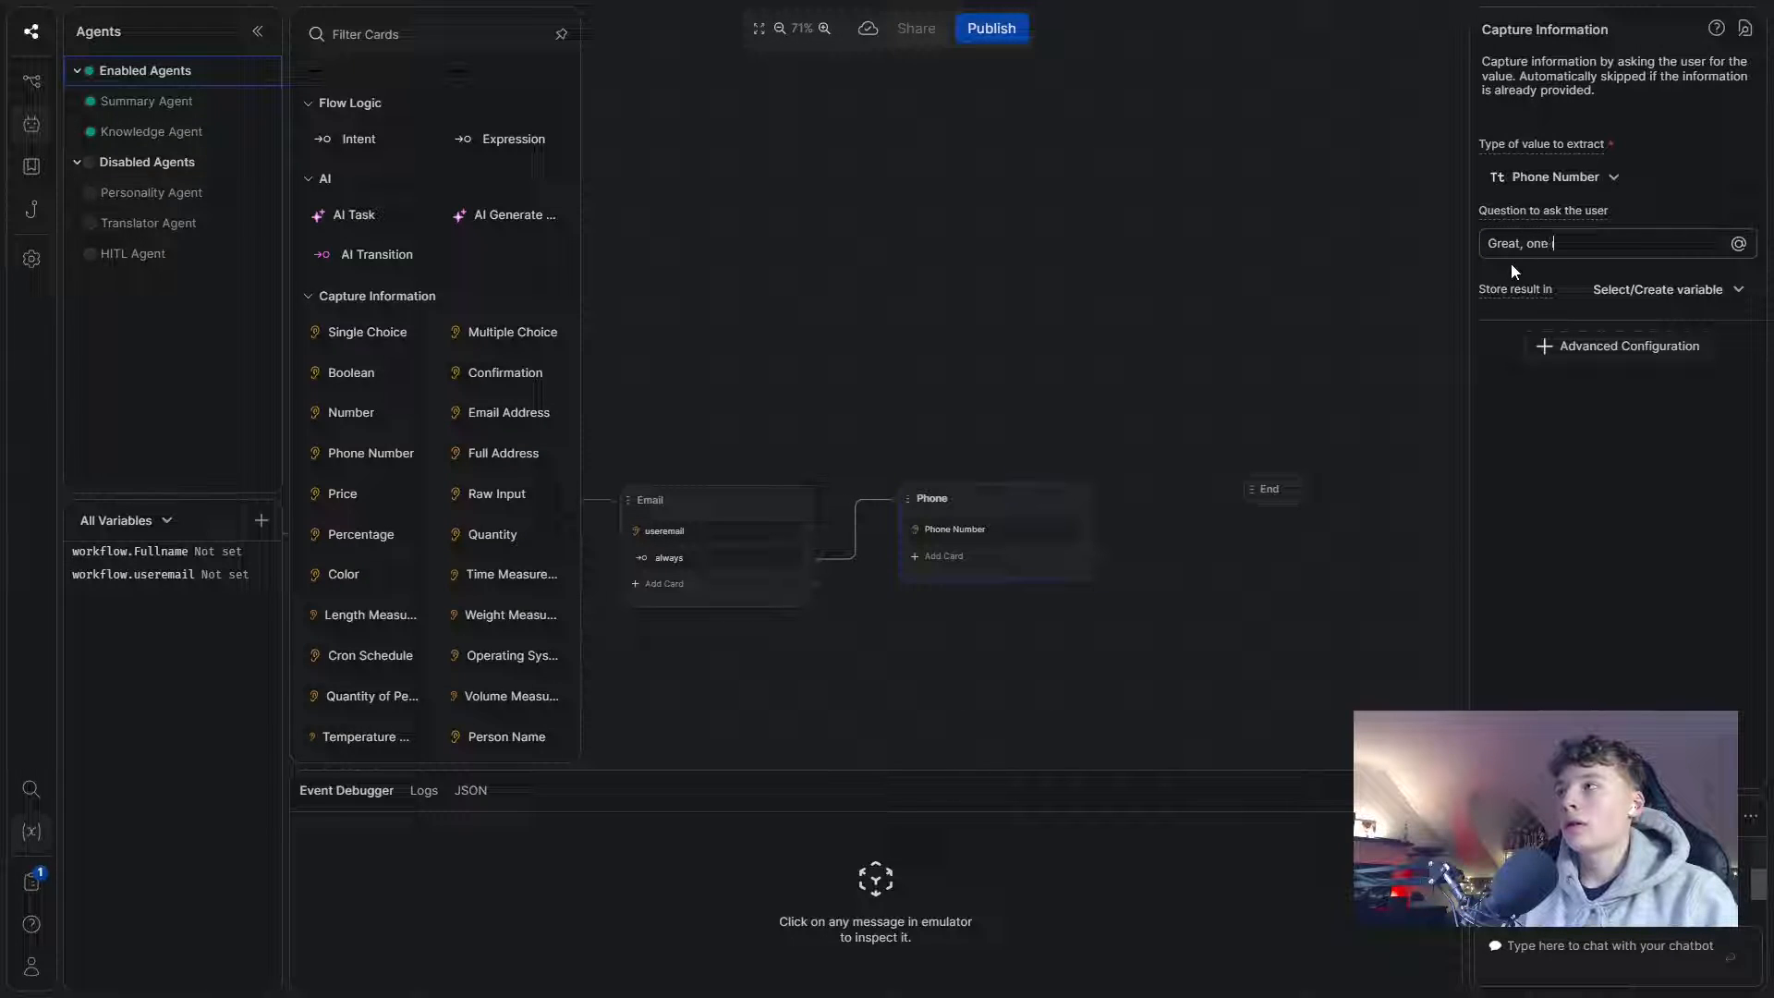
type("last thing.")
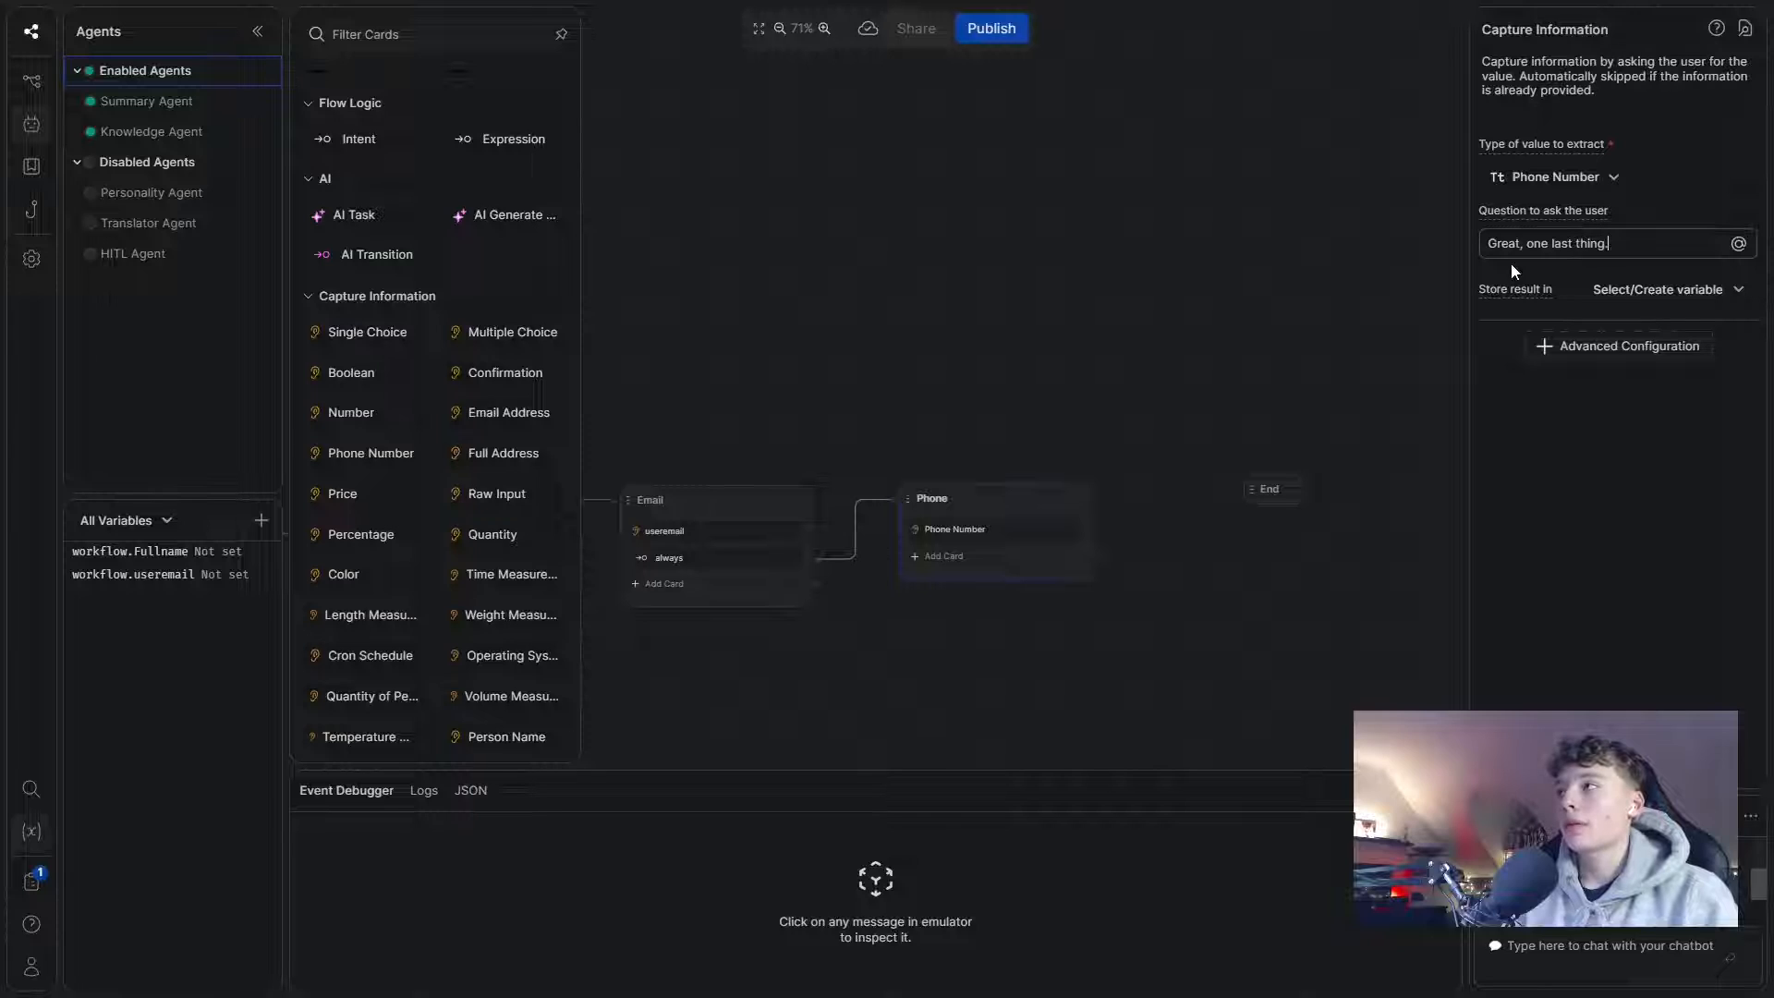
type(" What is you")
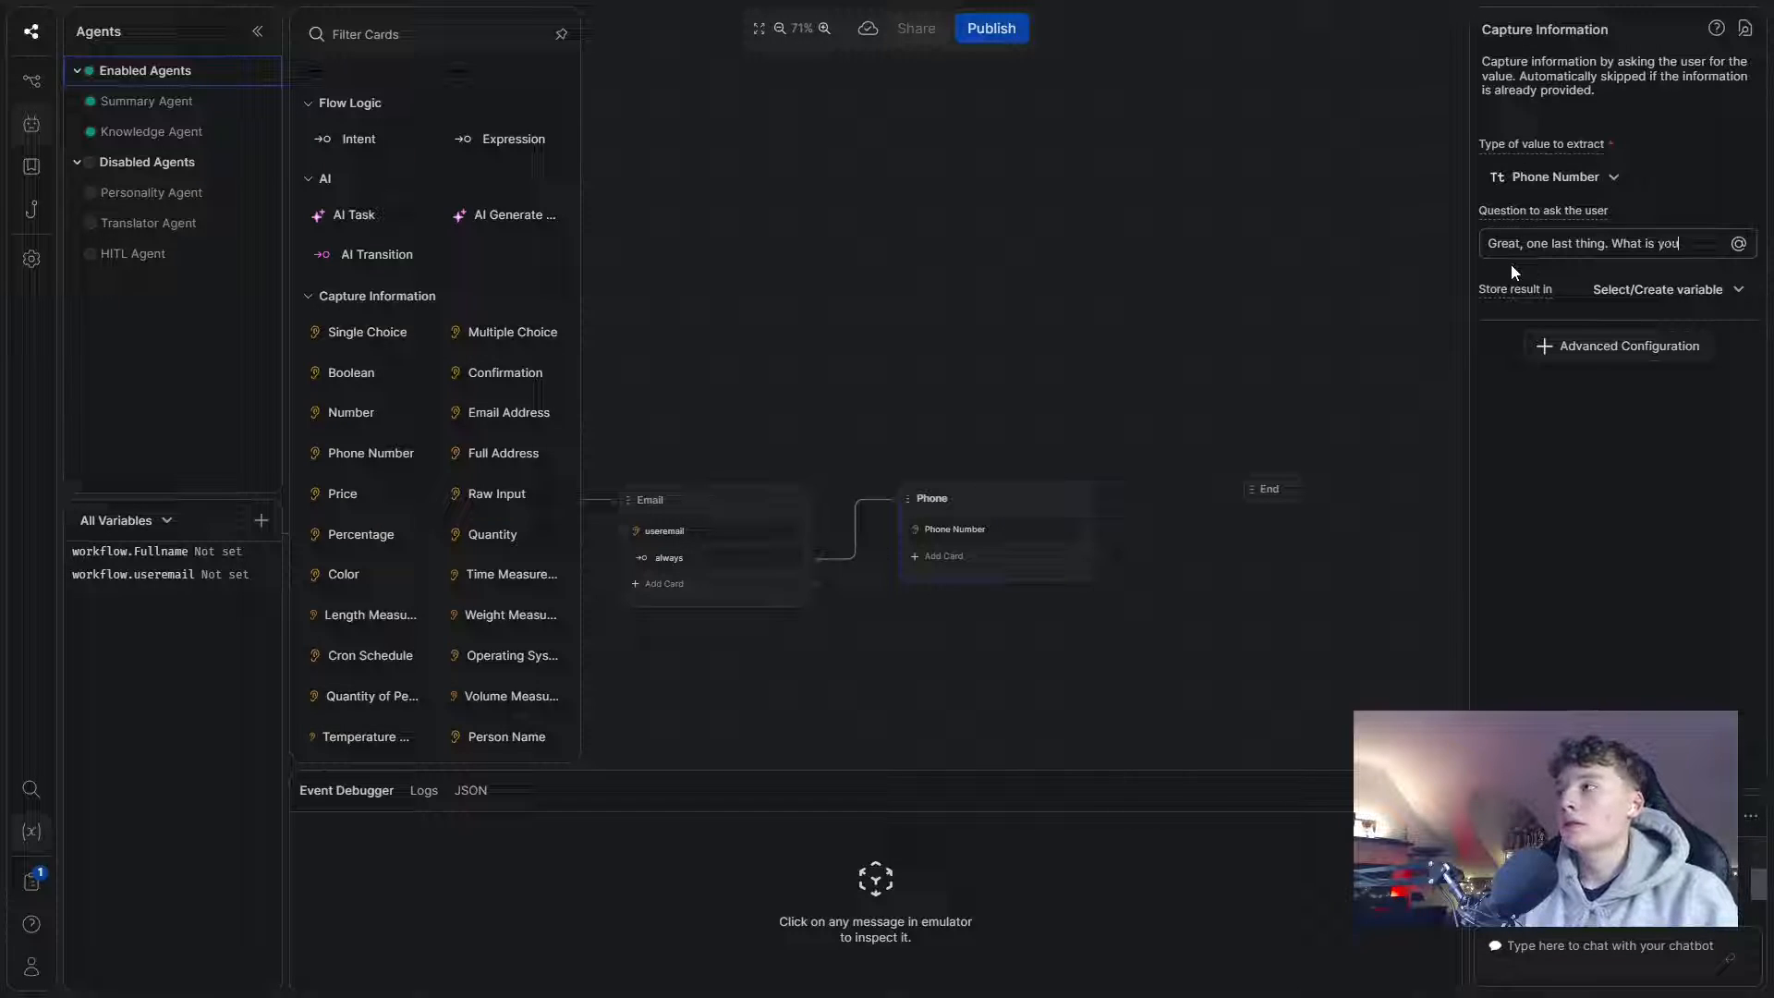
type("r phone numbe3r")
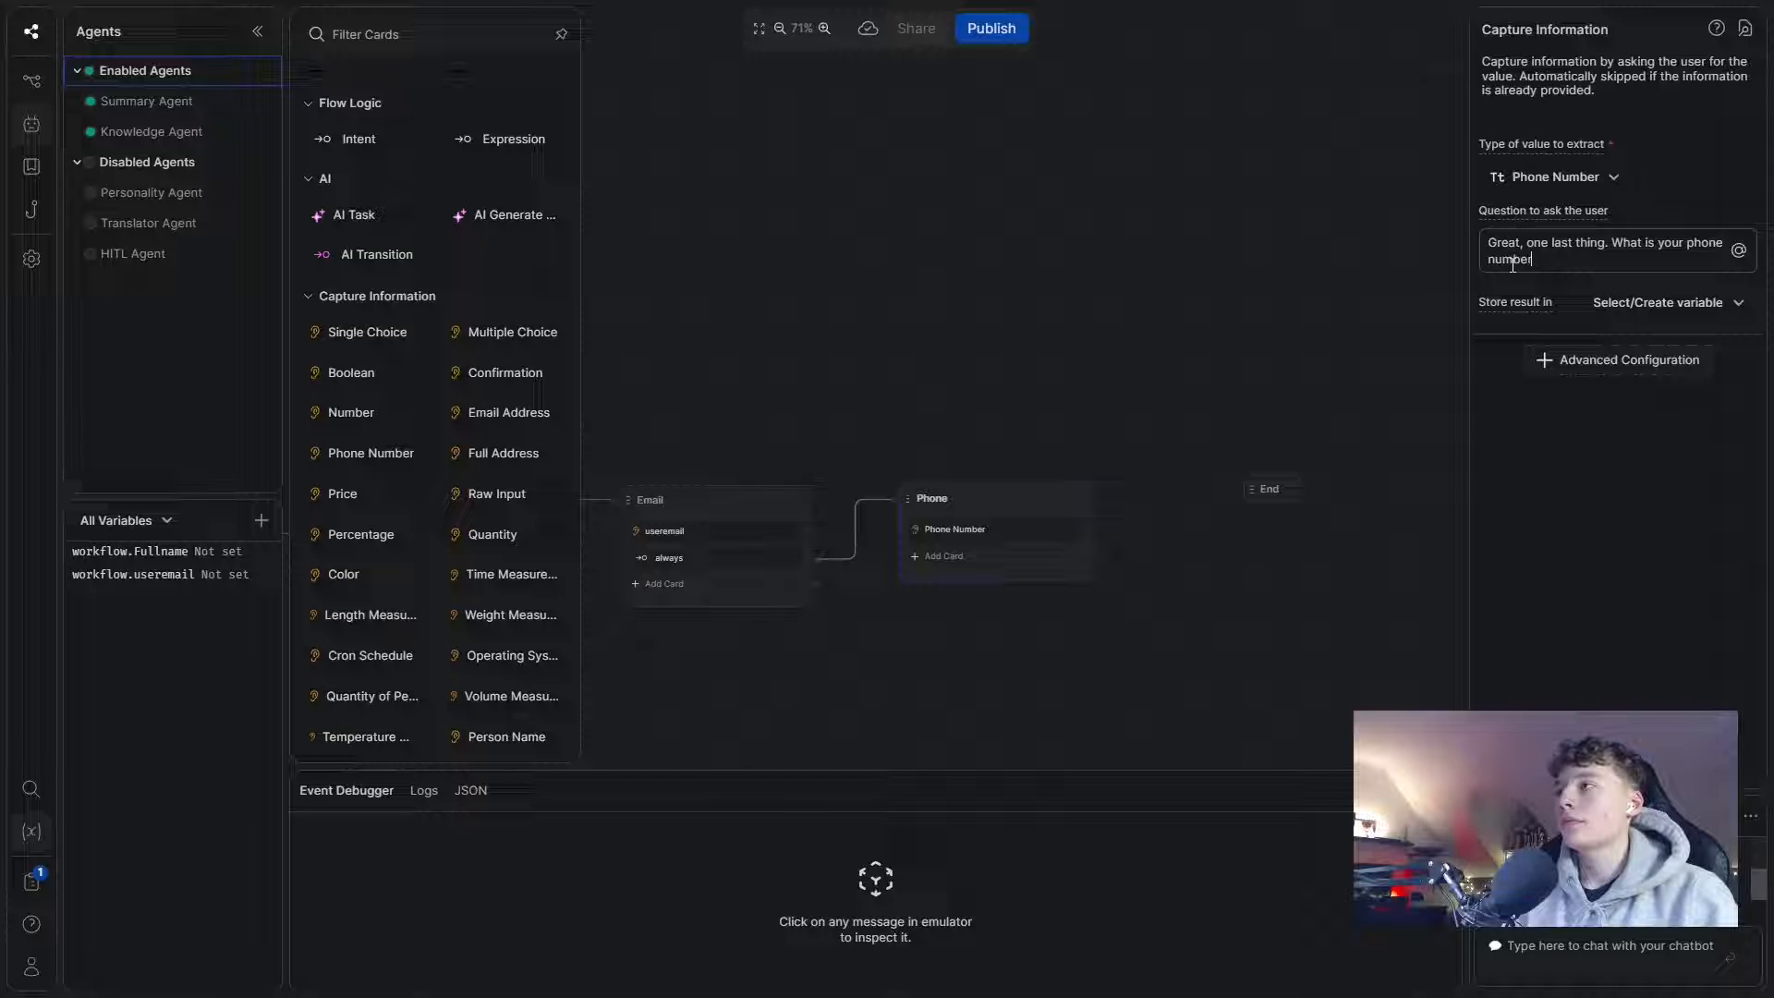
type("?")
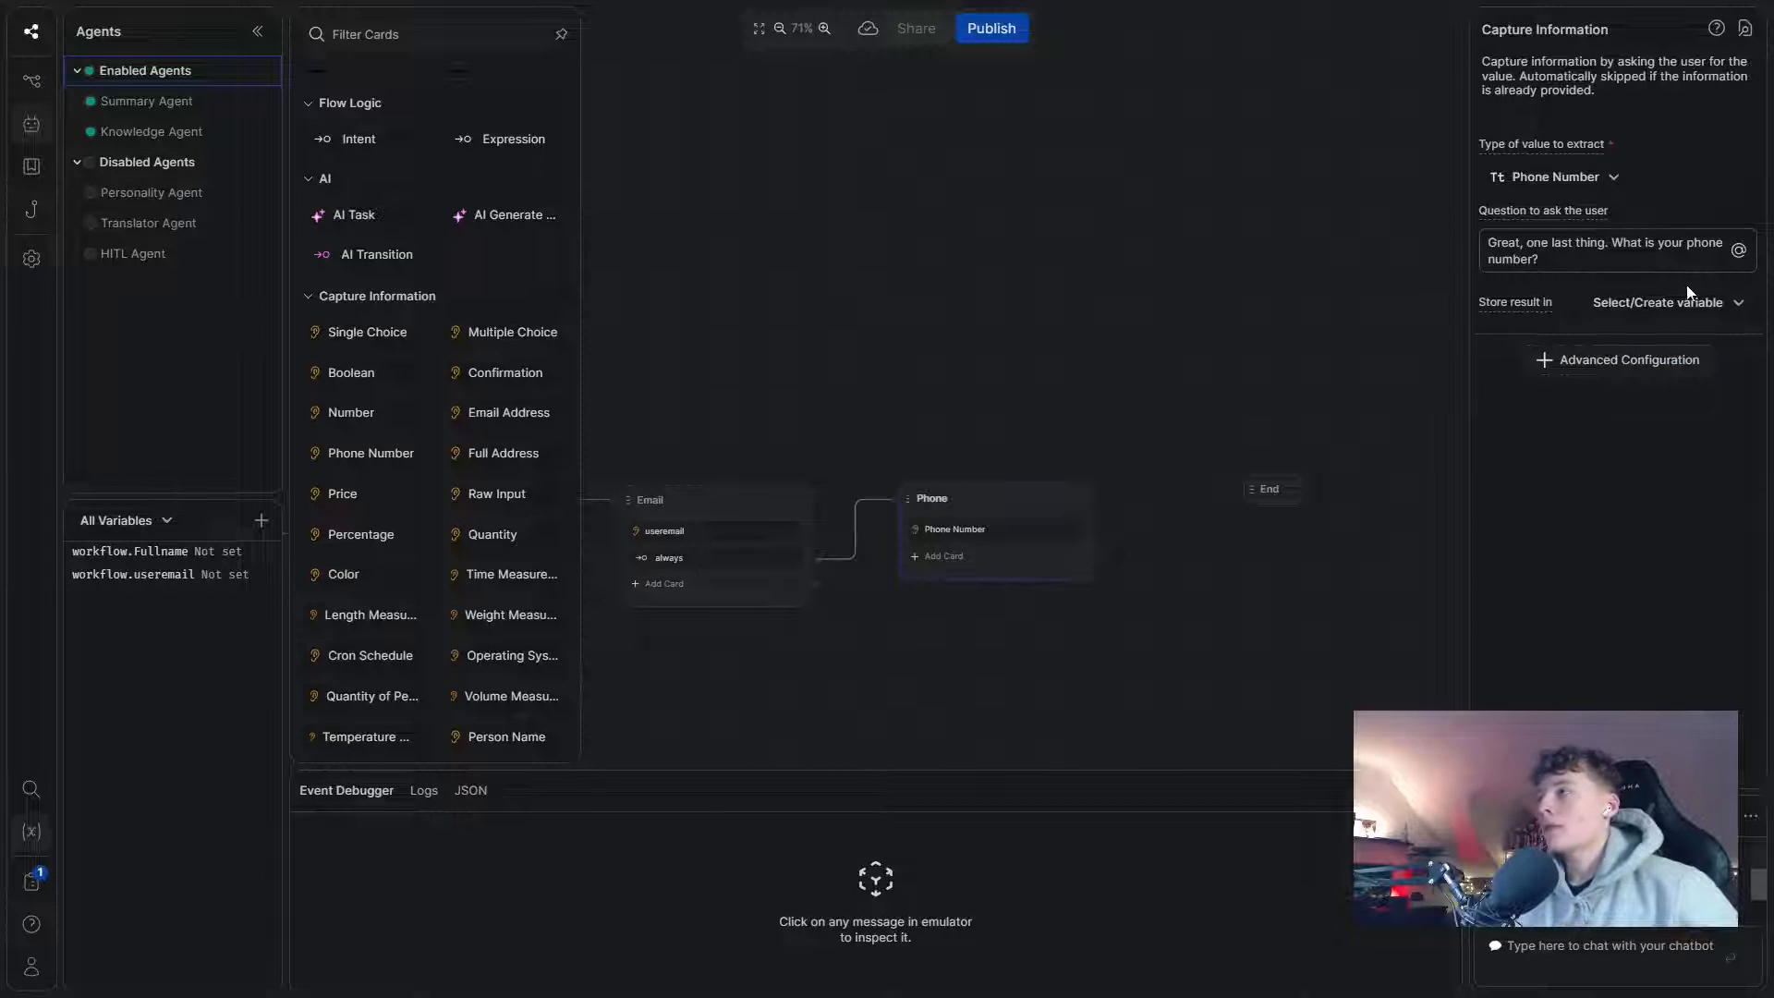
- Store the phone answer in a newly created phonenumber variable
left_click(1672, 303)
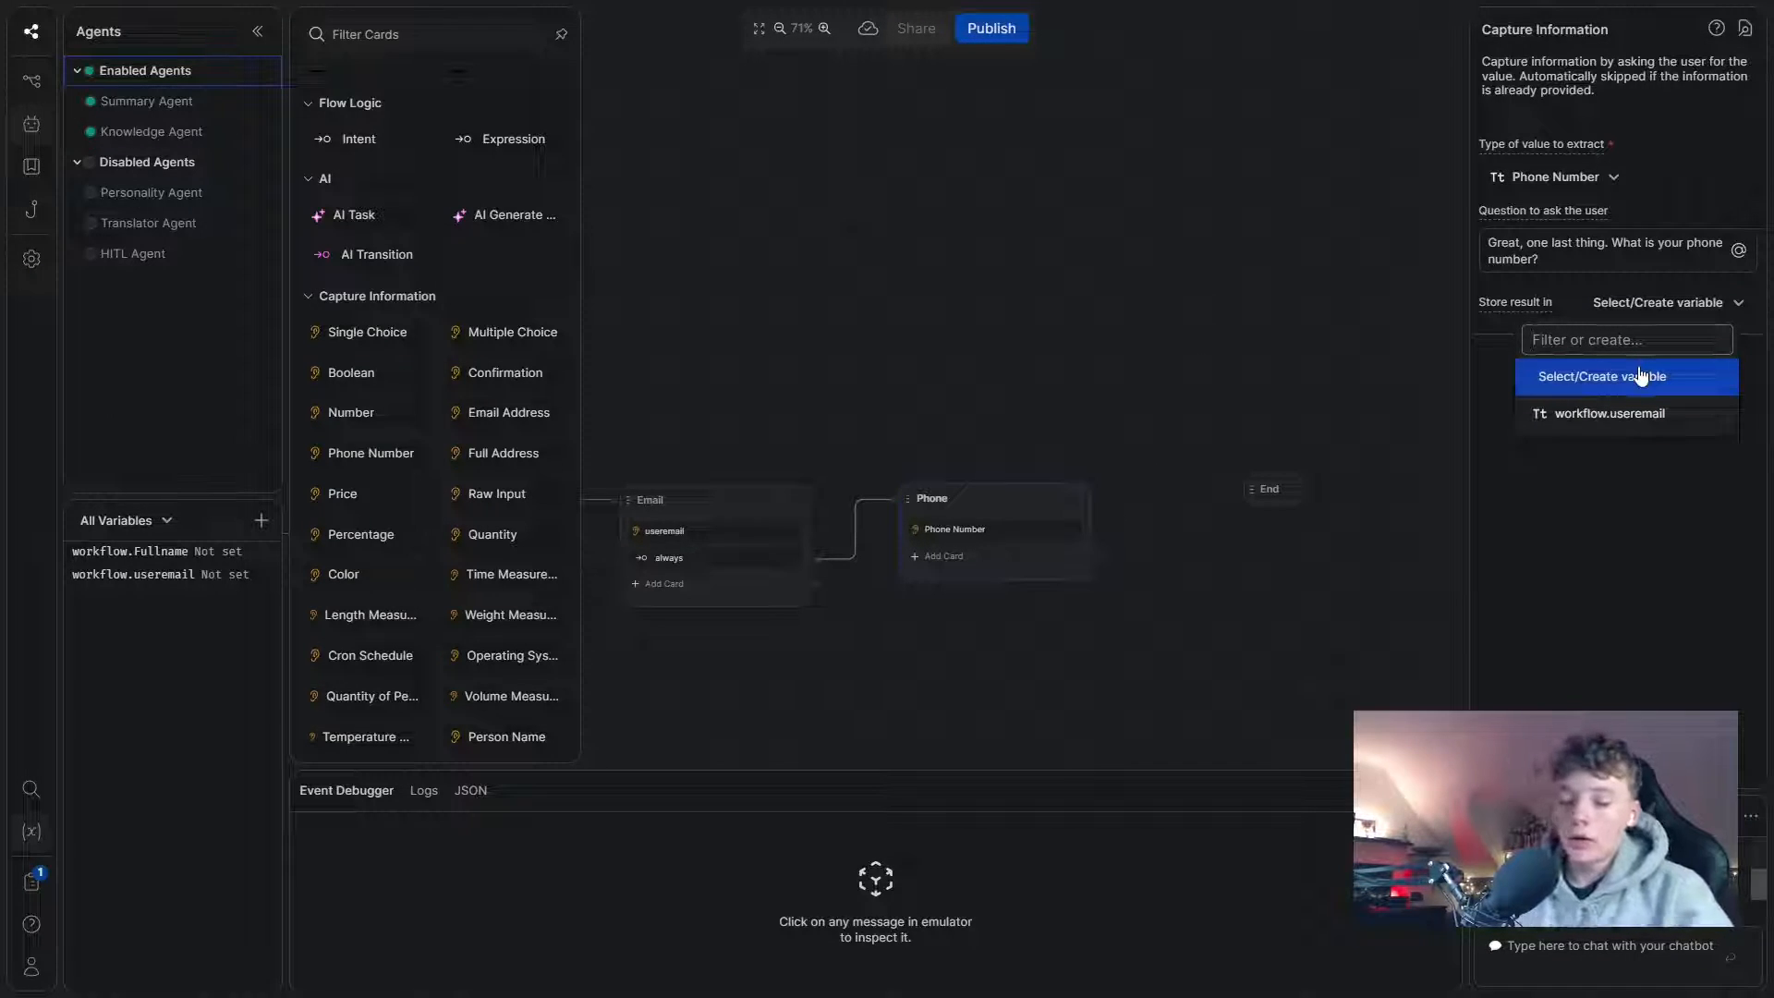
type("phone")
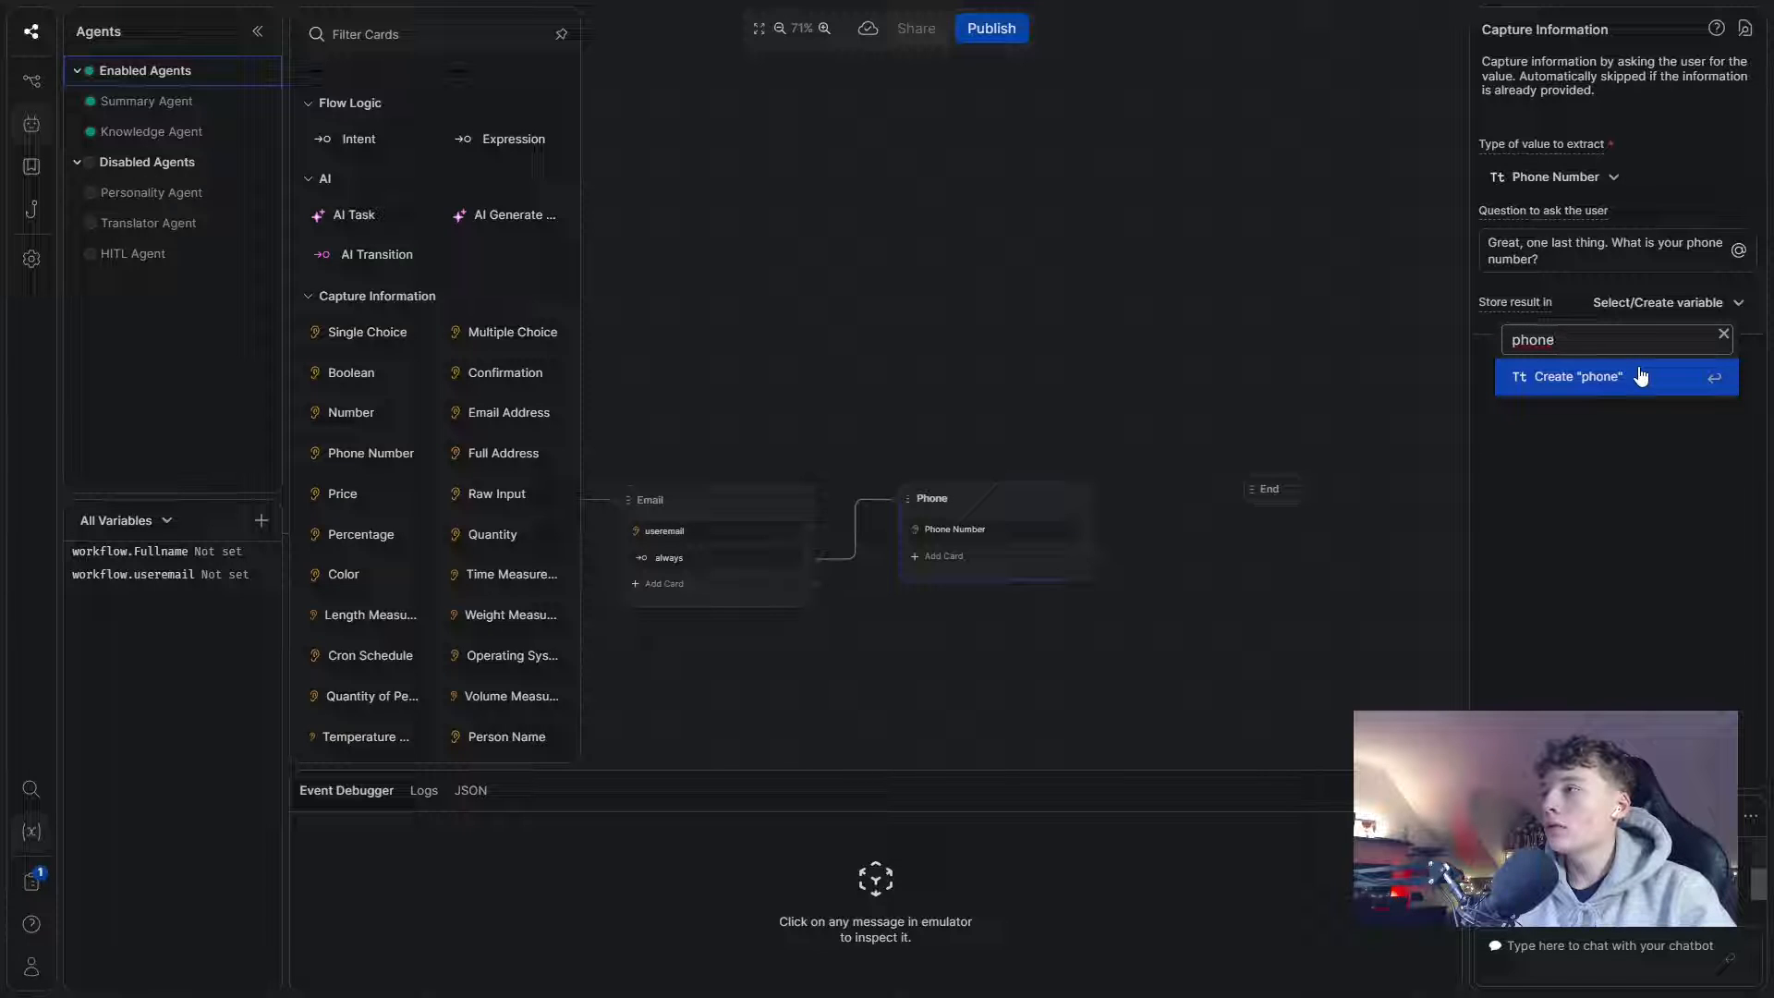
type("number")
left_click(1642, 374)
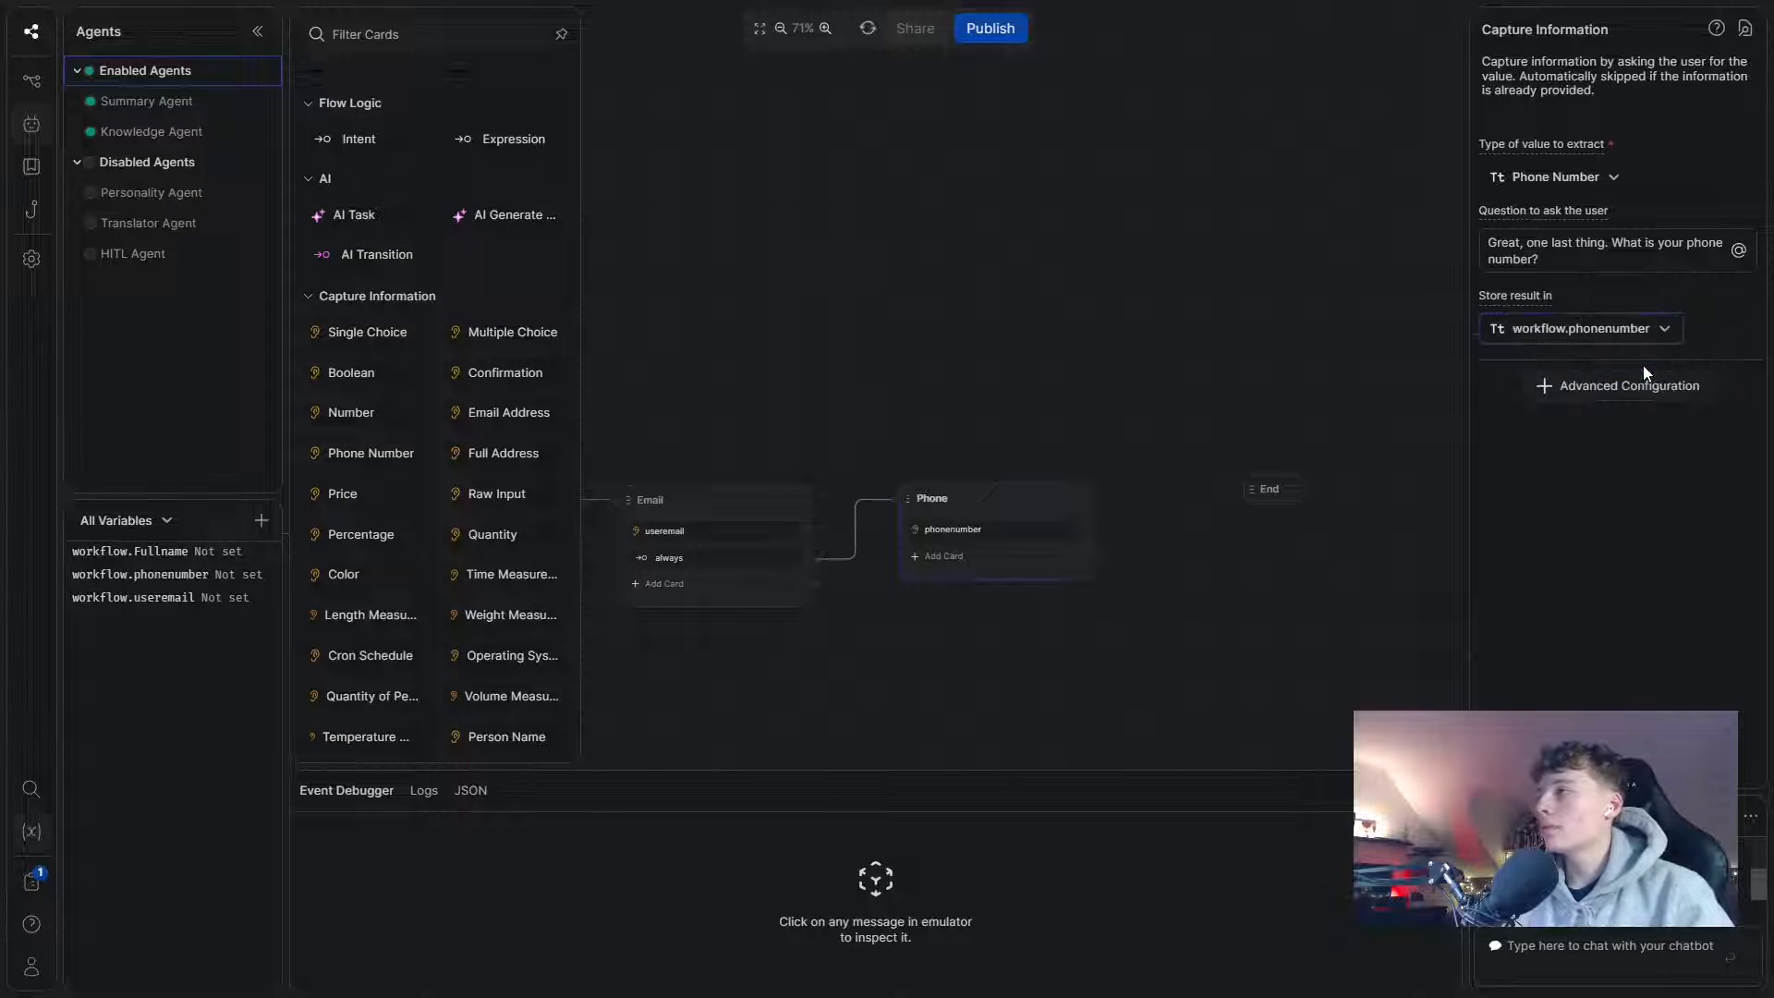
left_click(1144, 282)
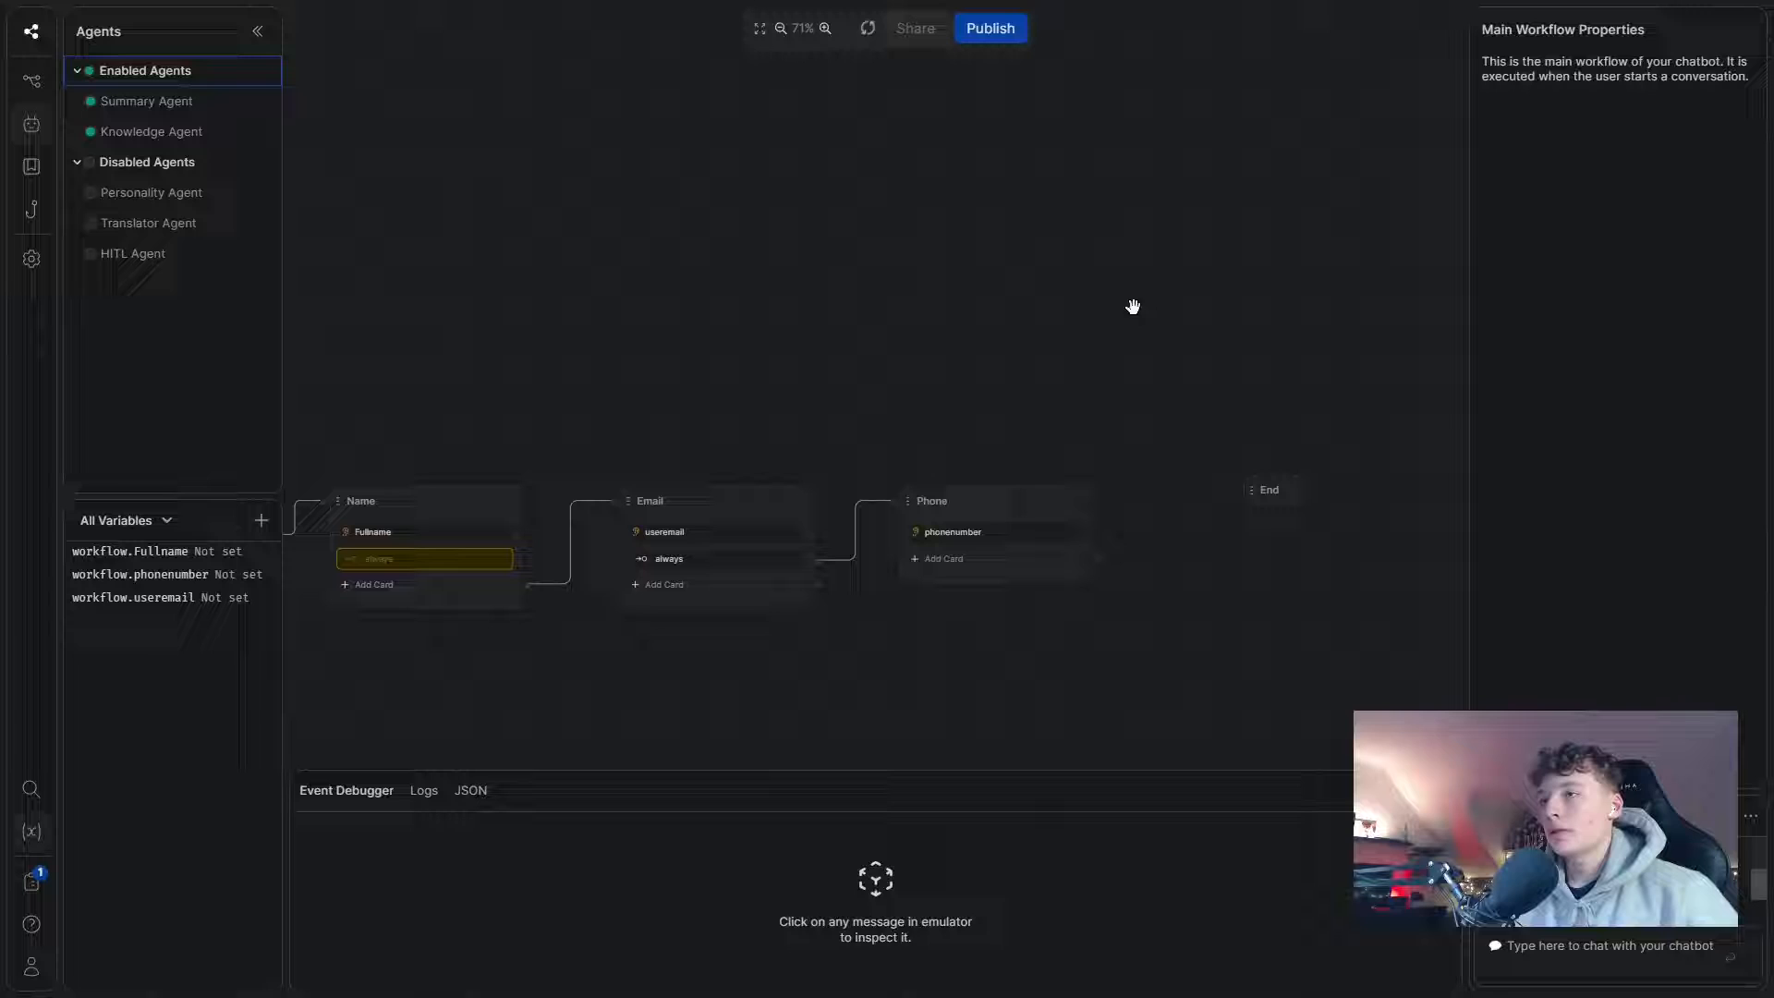
left_click(1012, 555)
- Give Phone an always transition leading to a new Standard1 node, with End moved right
scroll(514, 404, "up", 1)
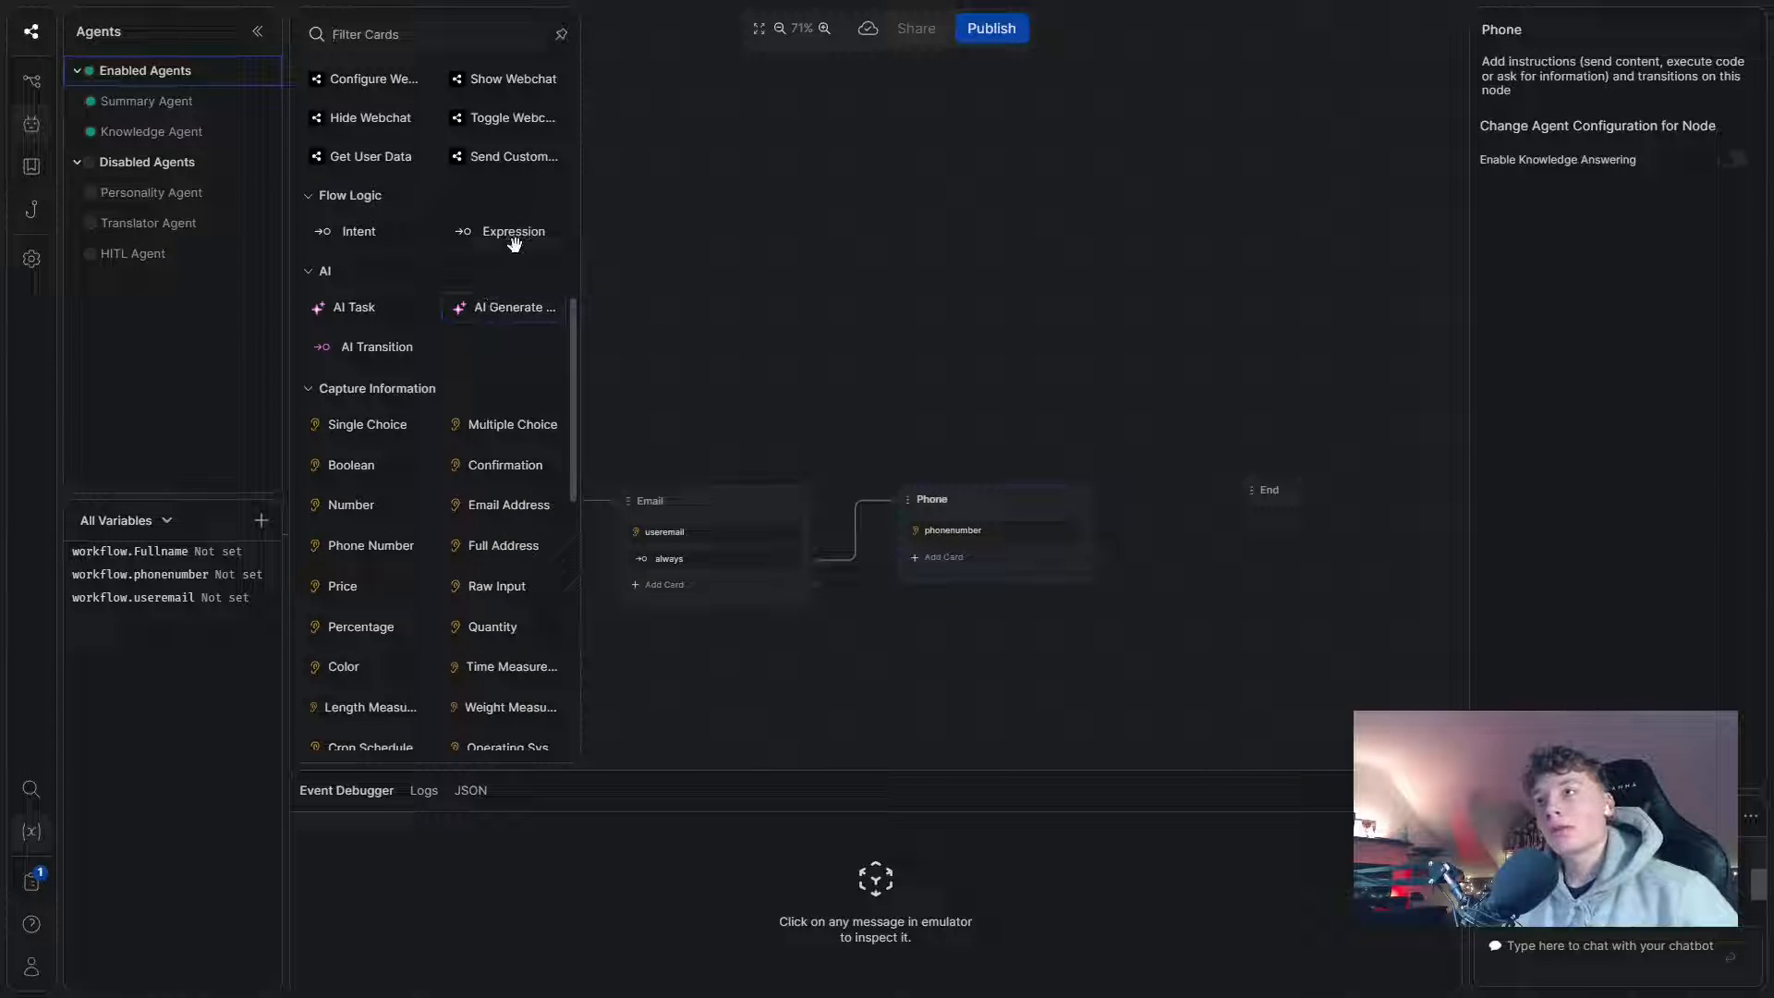
left_click(514, 230)
left_click(1201, 384)
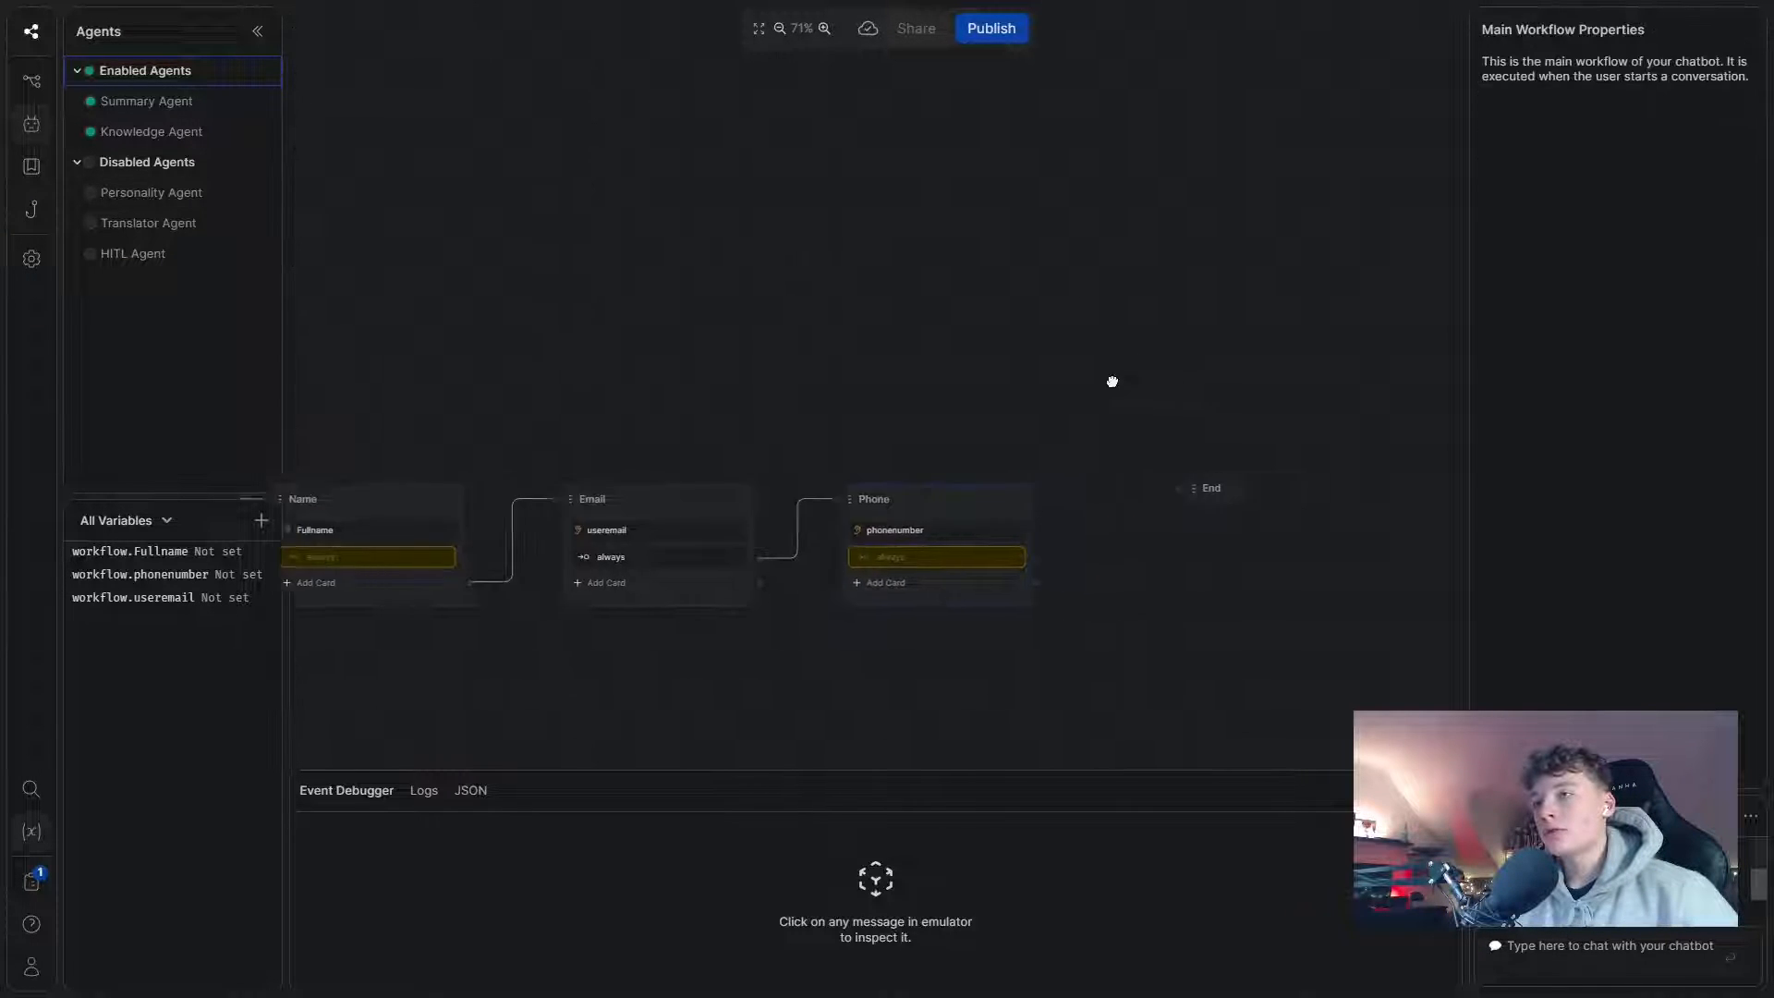
left_click_drag(1039, 475, 1189, 464)
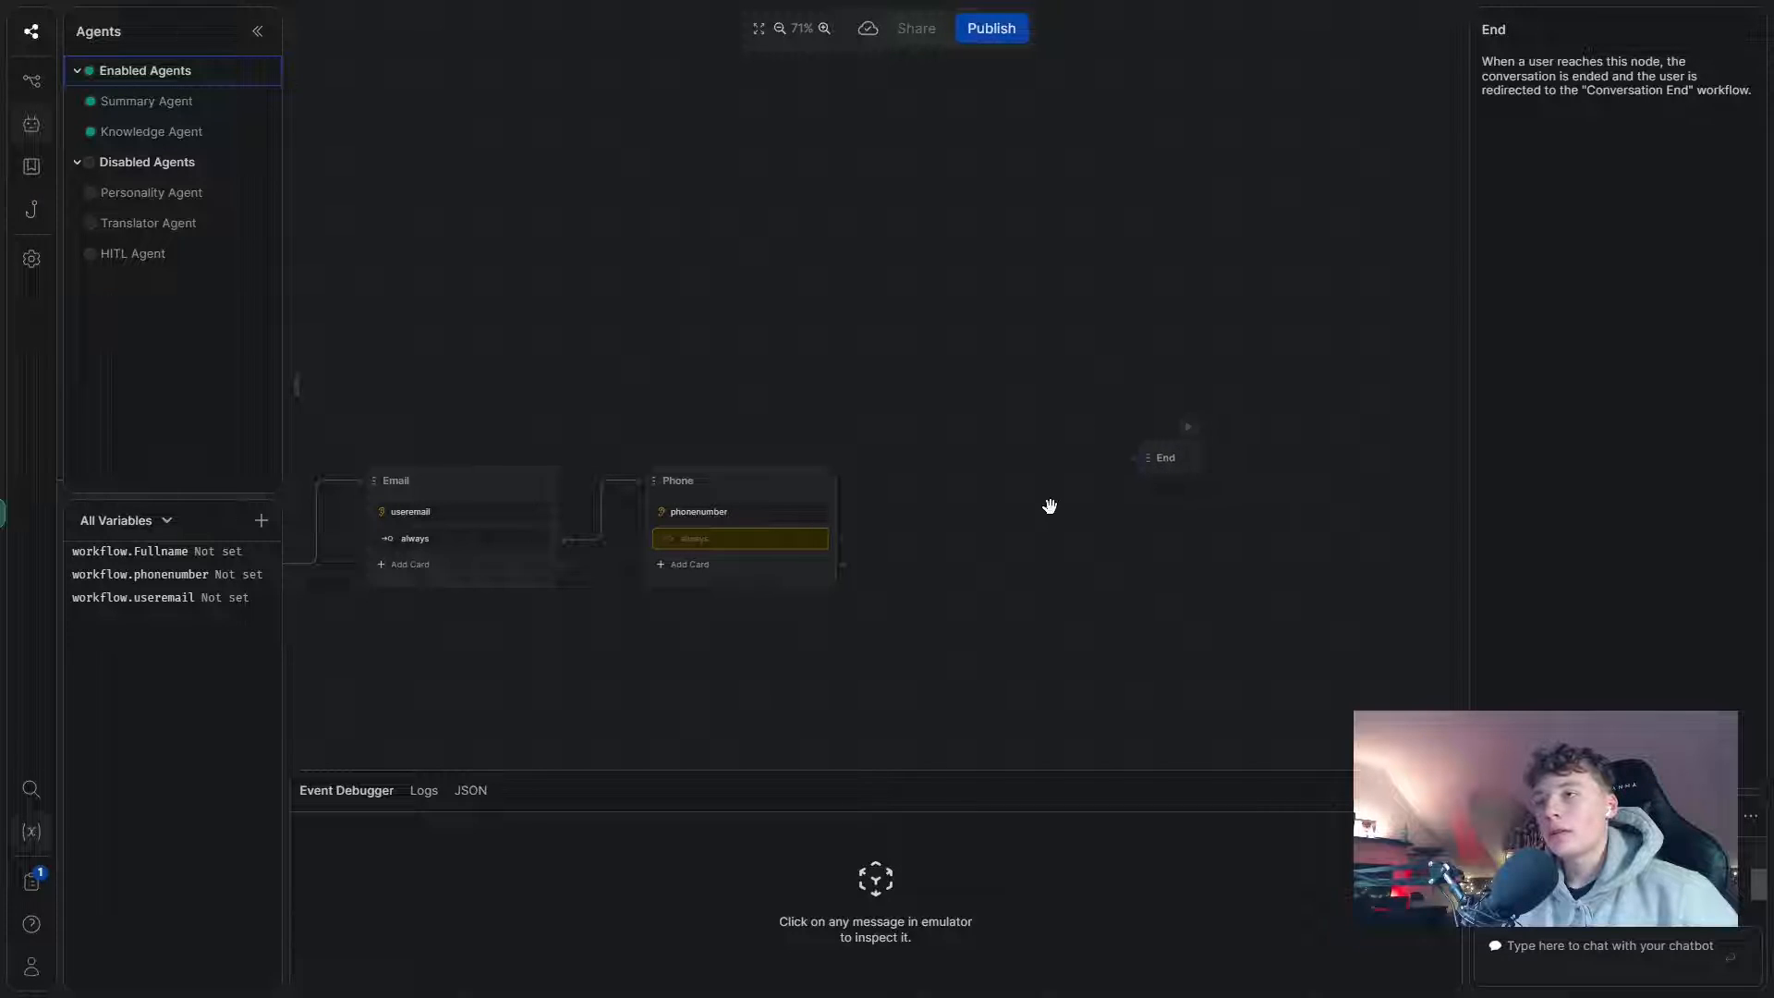
right_click(1023, 522)
left_click(1072, 538)
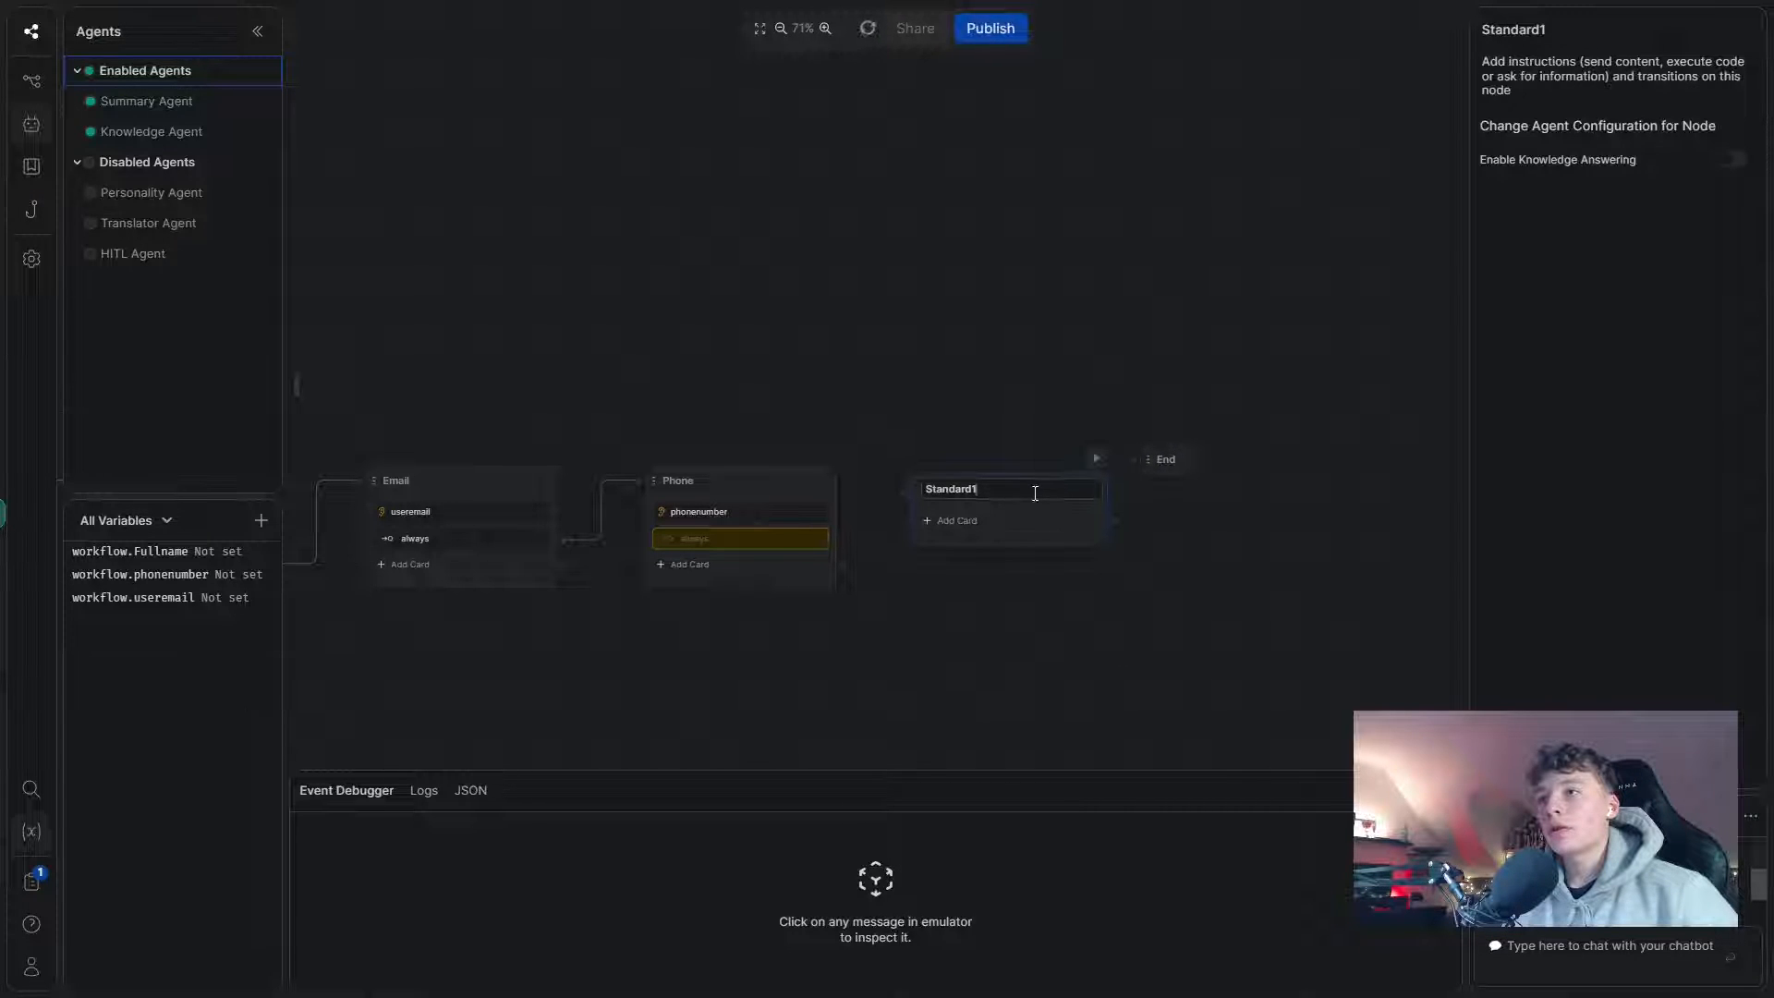
left_click_drag(837, 562, 909, 492)
left_click_drag(1037, 483, 1043, 470)
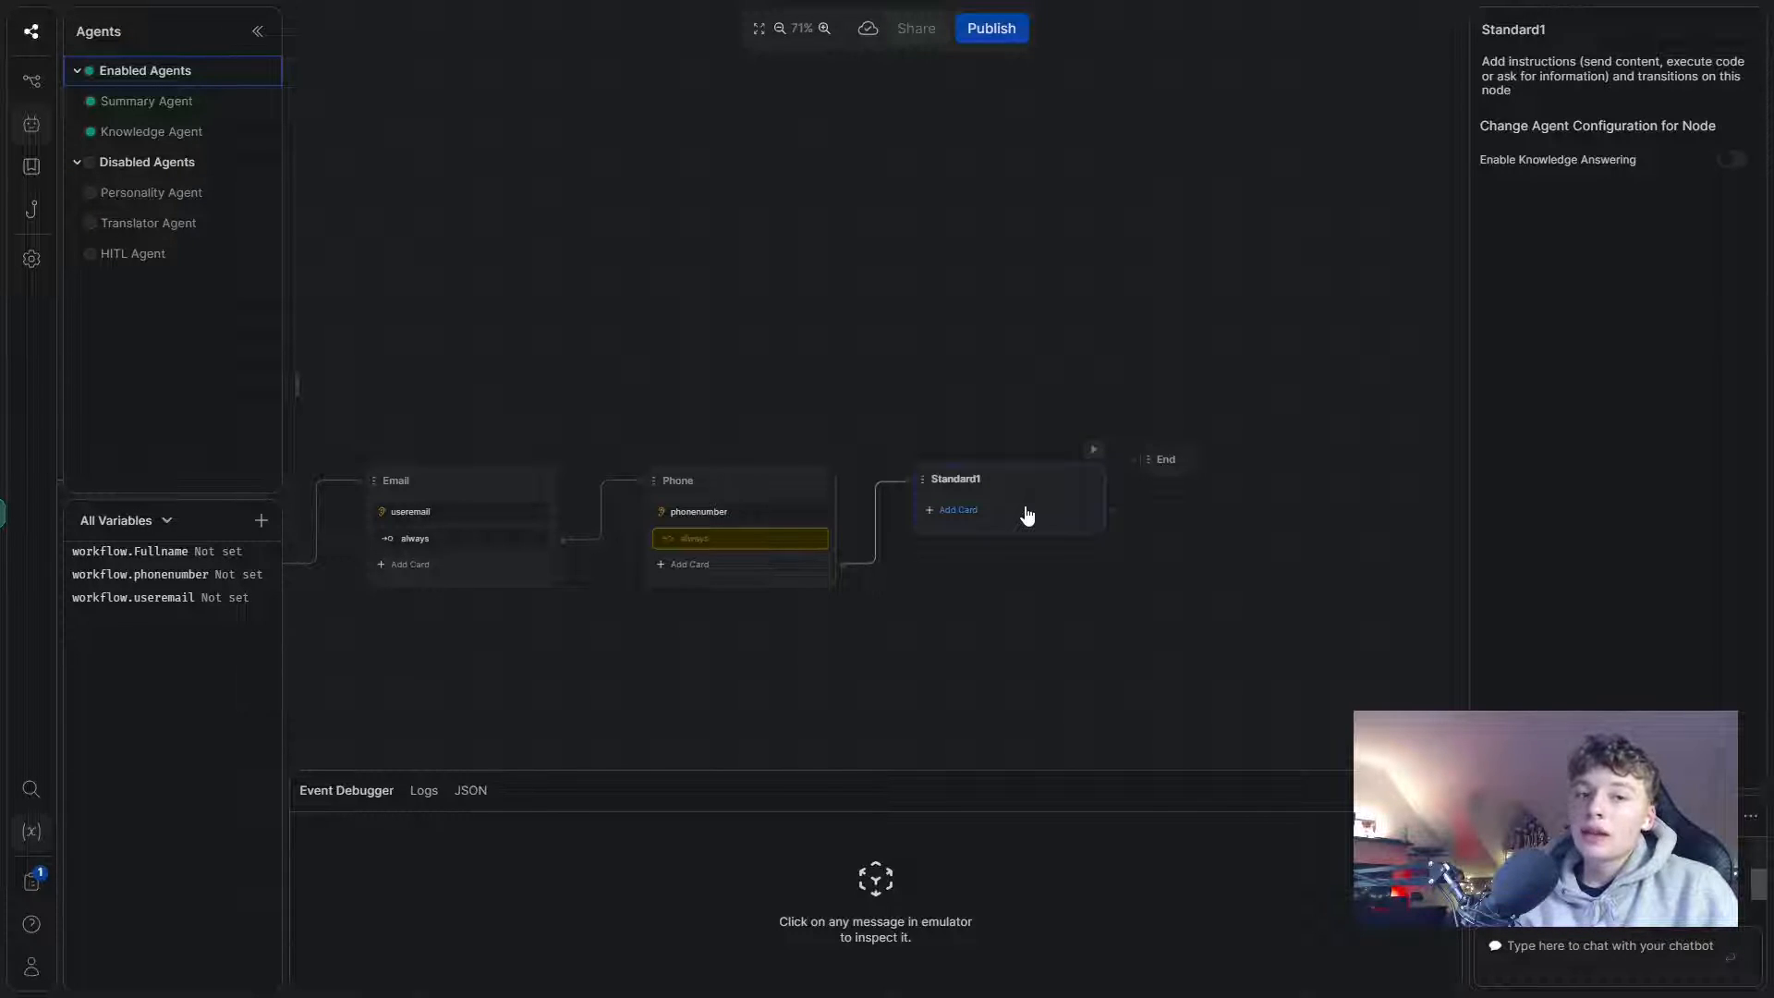
- Tidy the flow layout, keeping the name Standard1 and moving End further right
left_click_drag(705, 428, 919, 414)
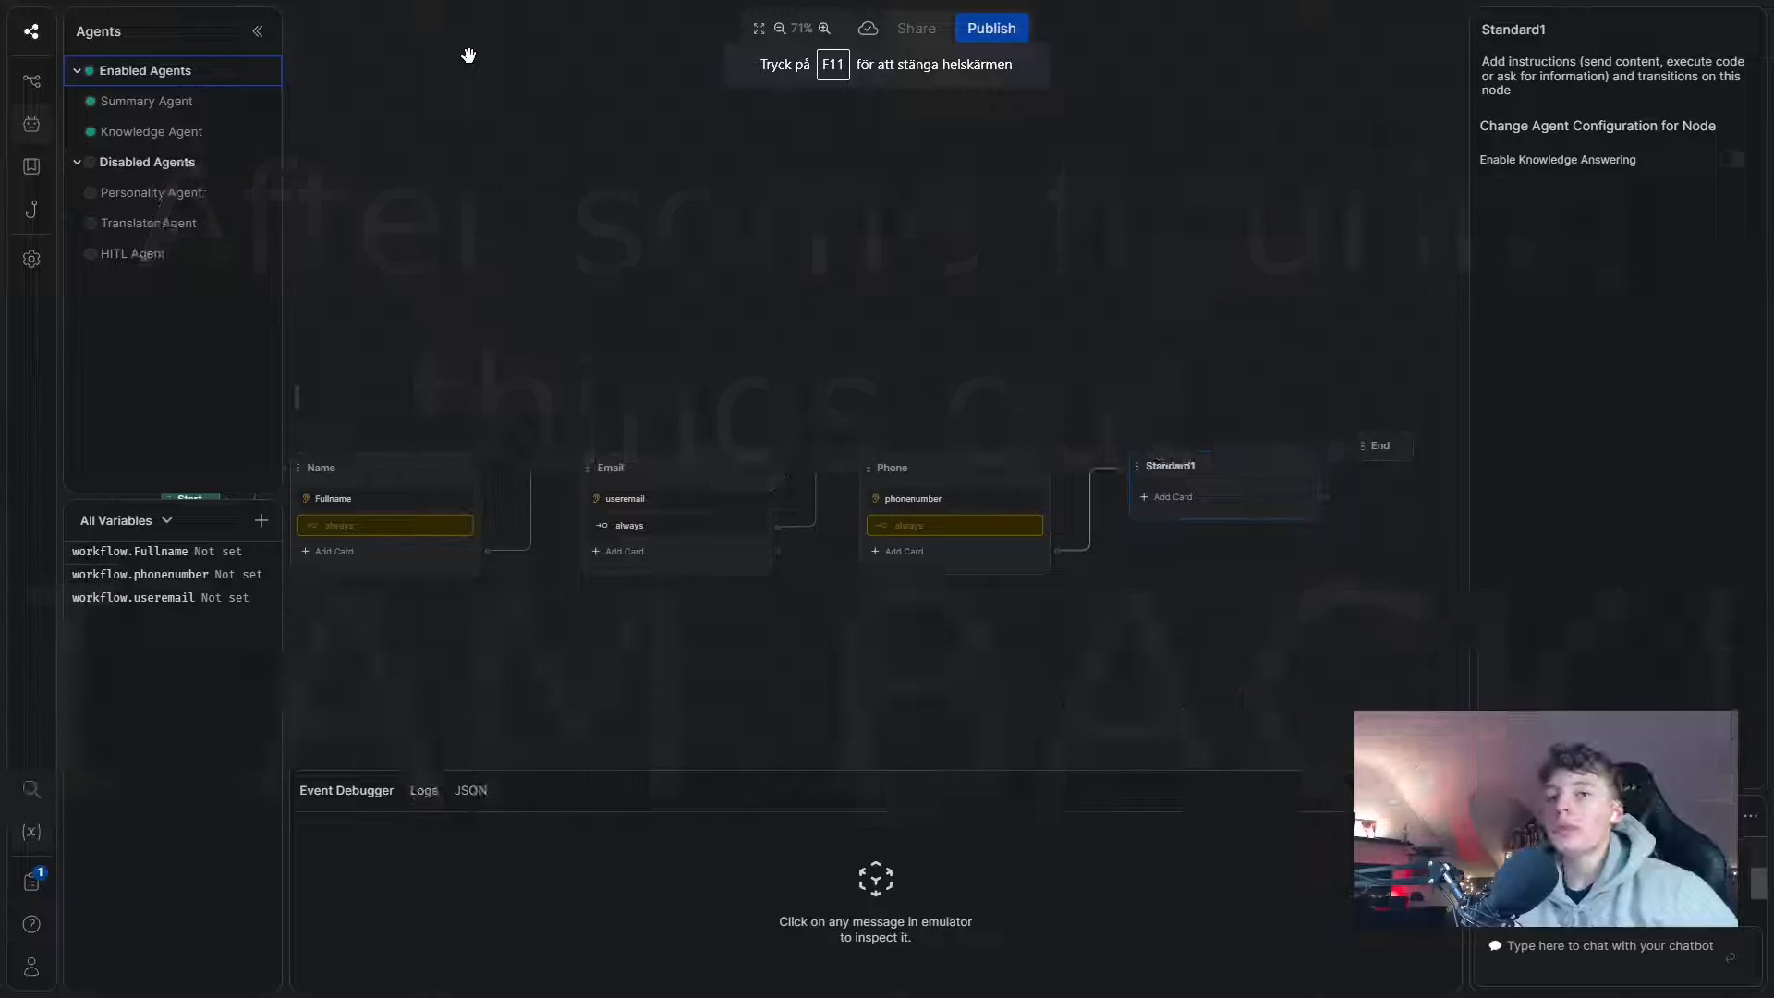
double_click(1177, 469)
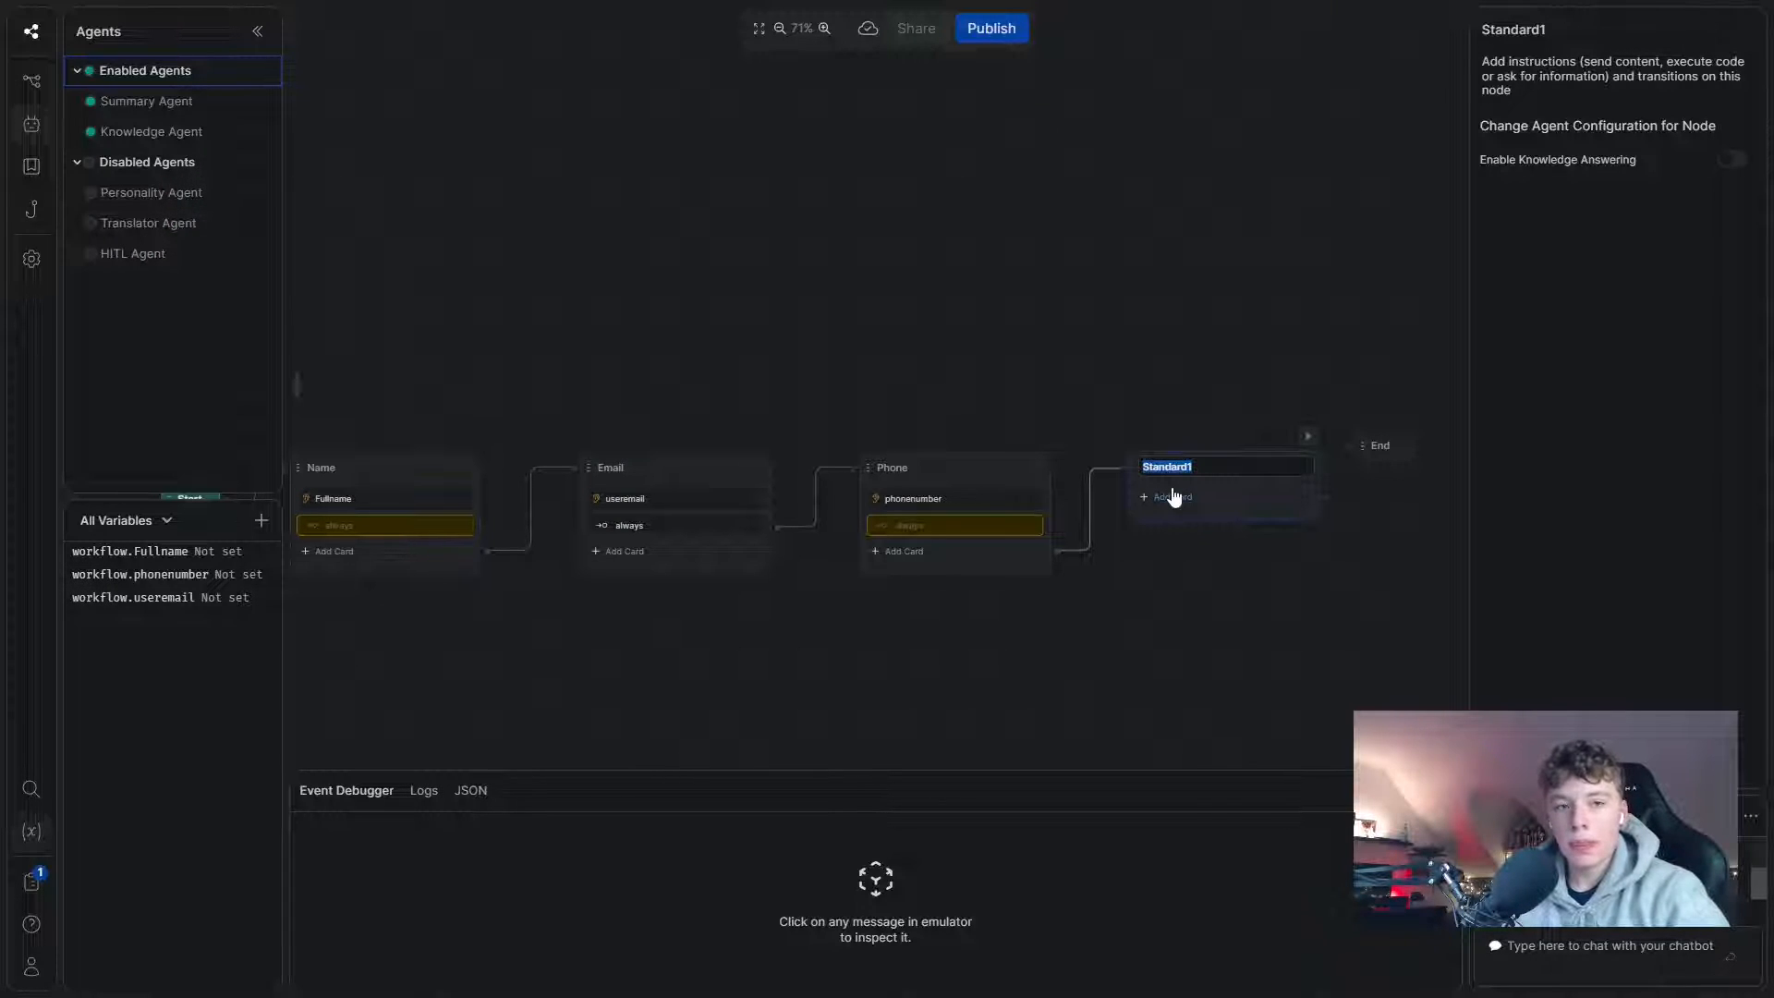
left_click(1235, 411)
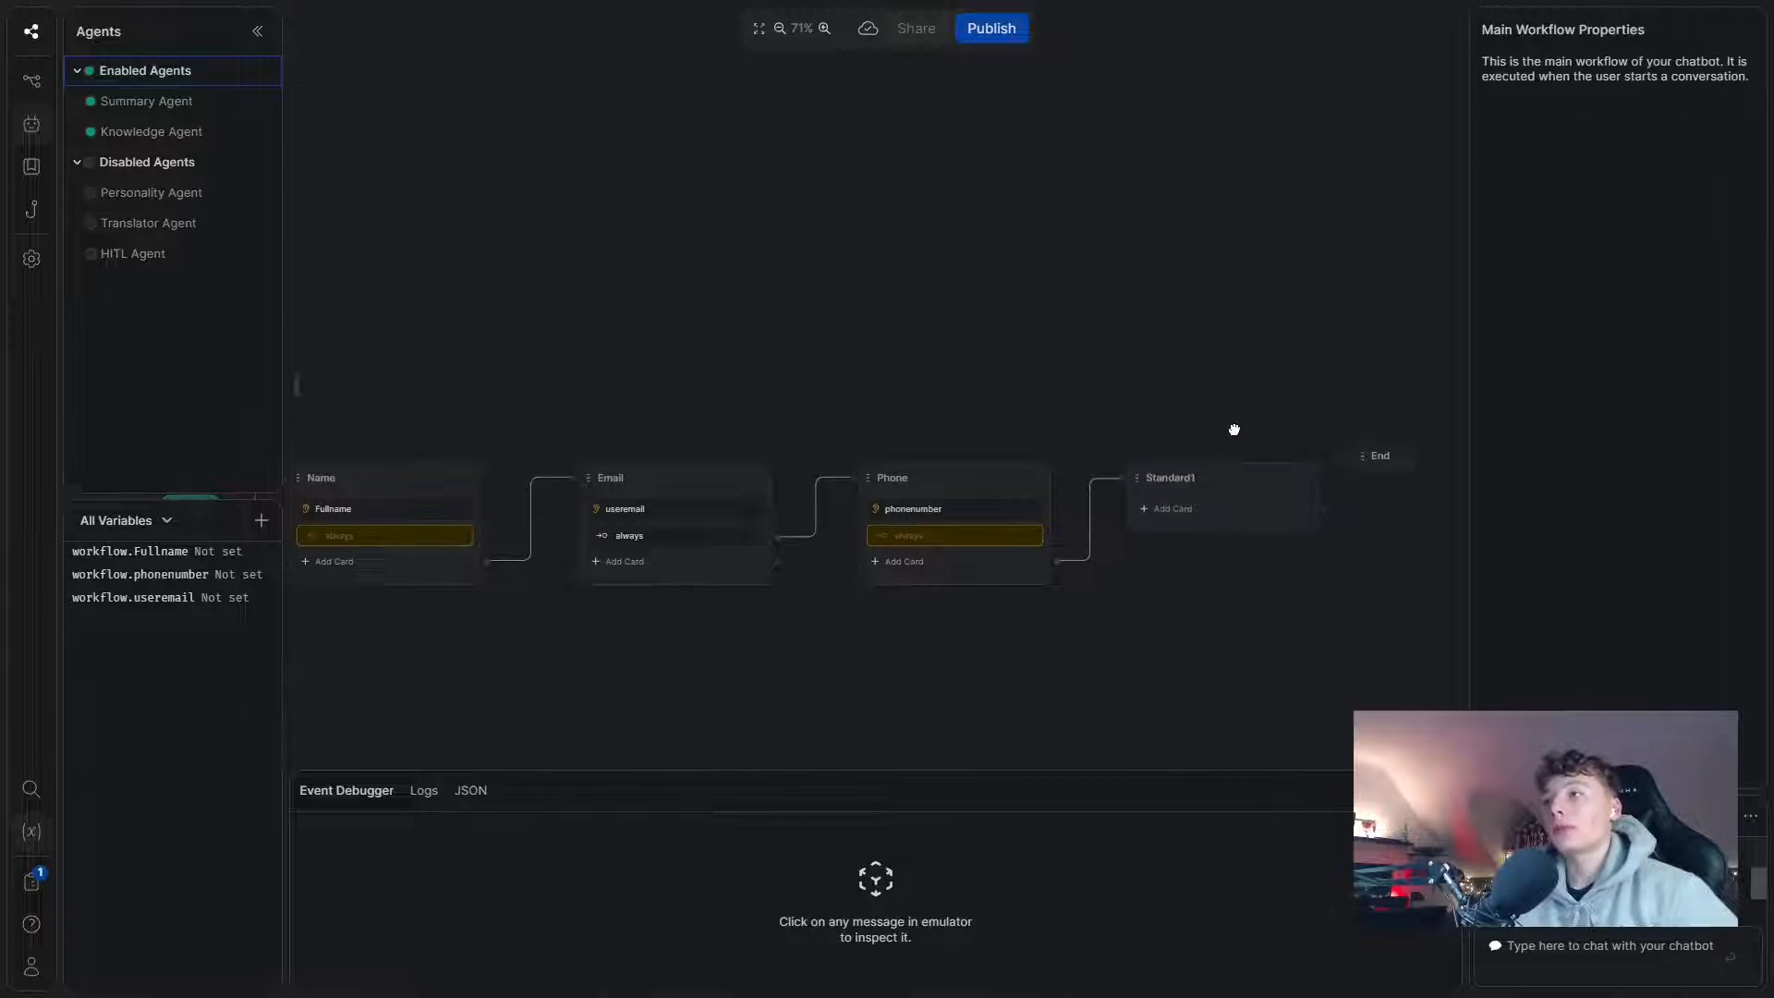
left_click_drag(1235, 427, 1159, 394)
left_click(1287, 440)
left_click_drag(1287, 440, 1341, 452)
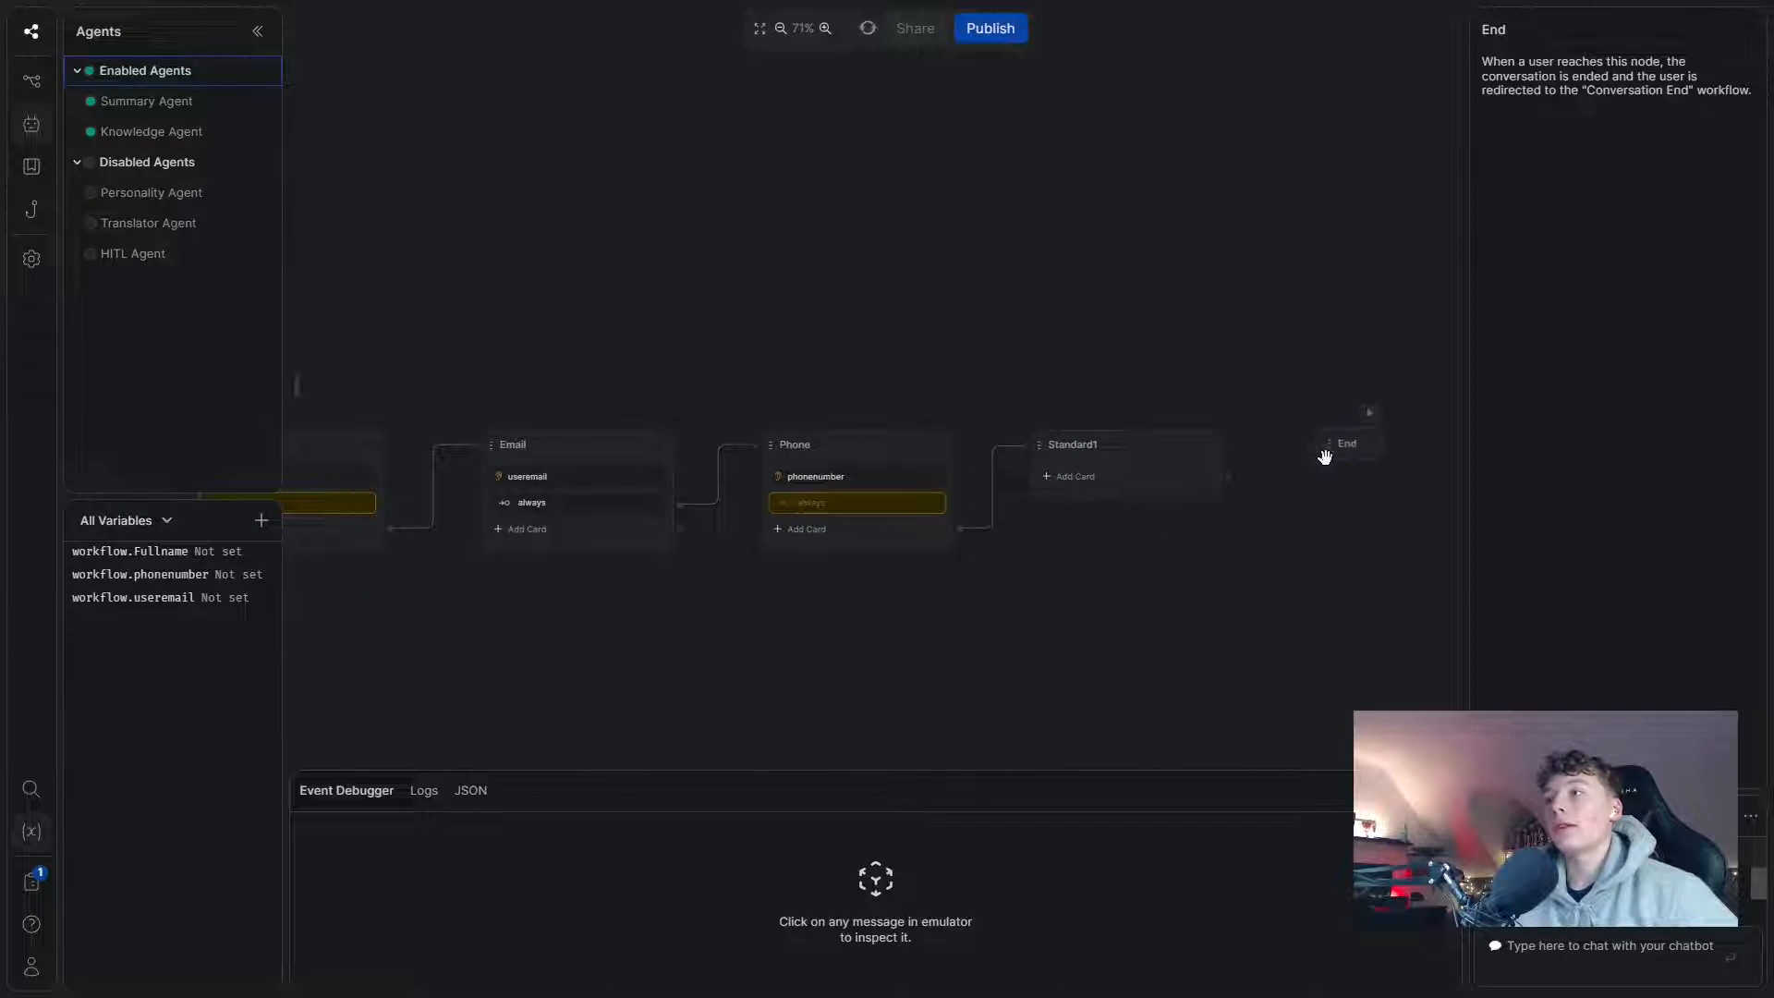
- Add an Execute code card to the Standard1 node
left_click(1123, 481)
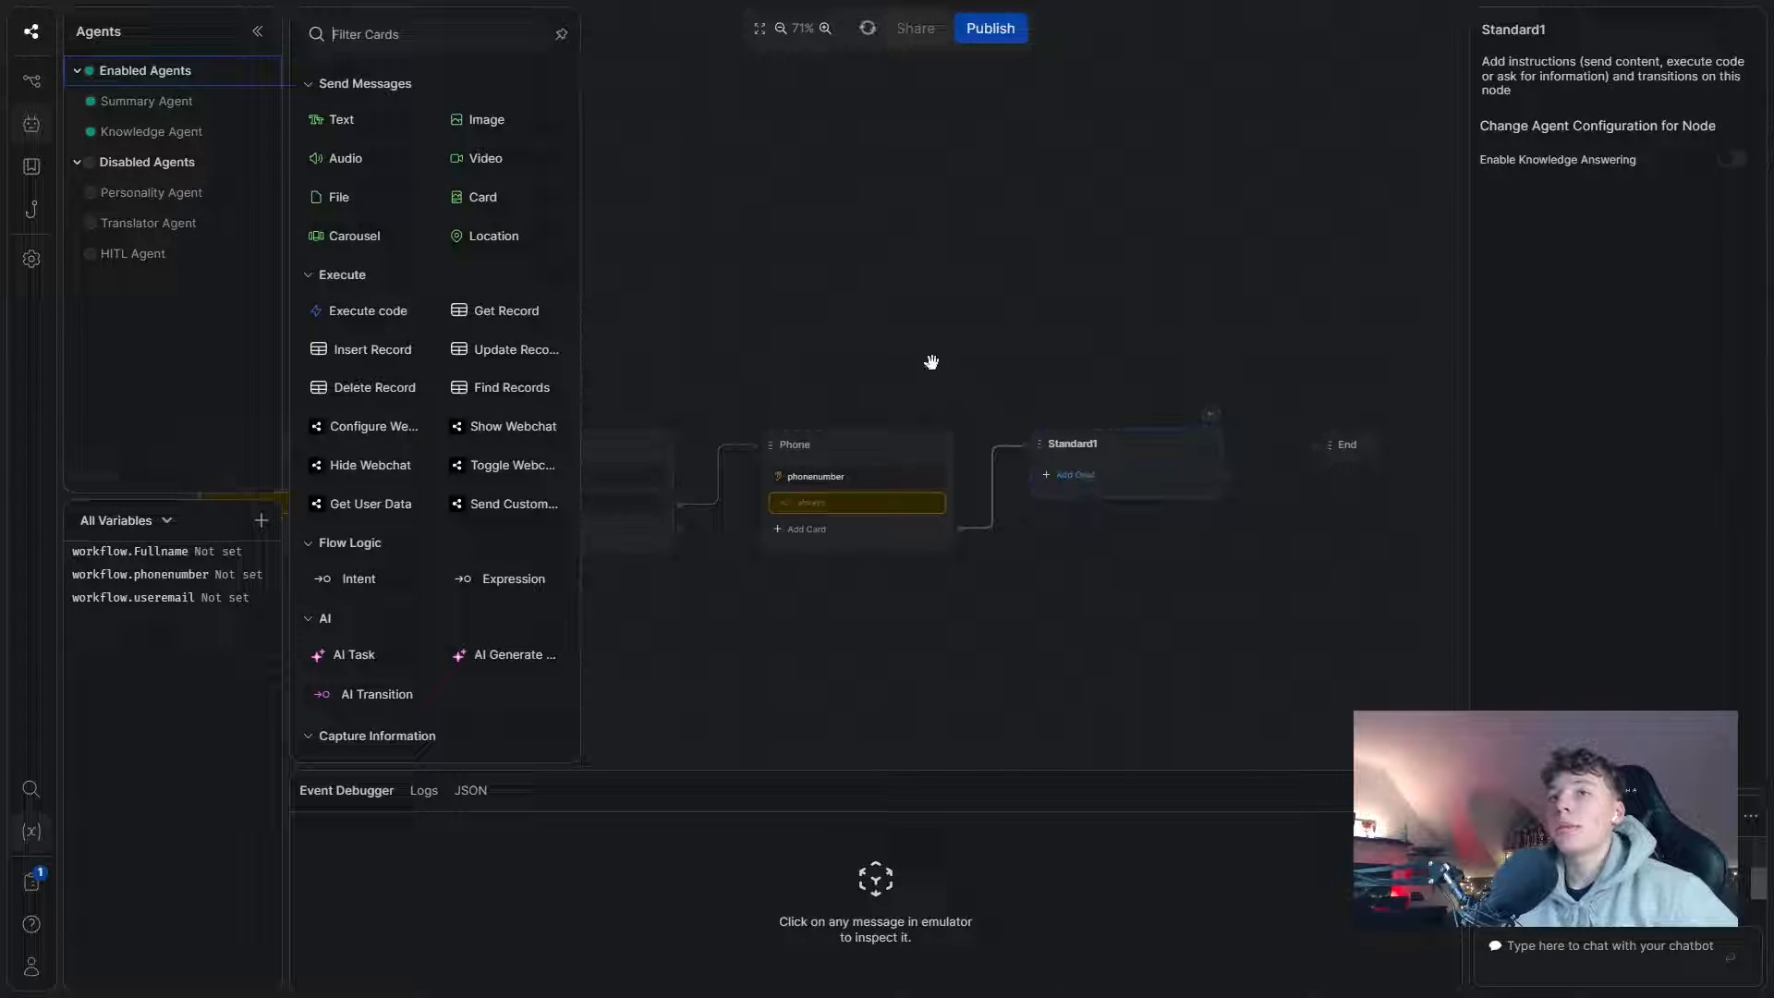
left_click(362, 315)
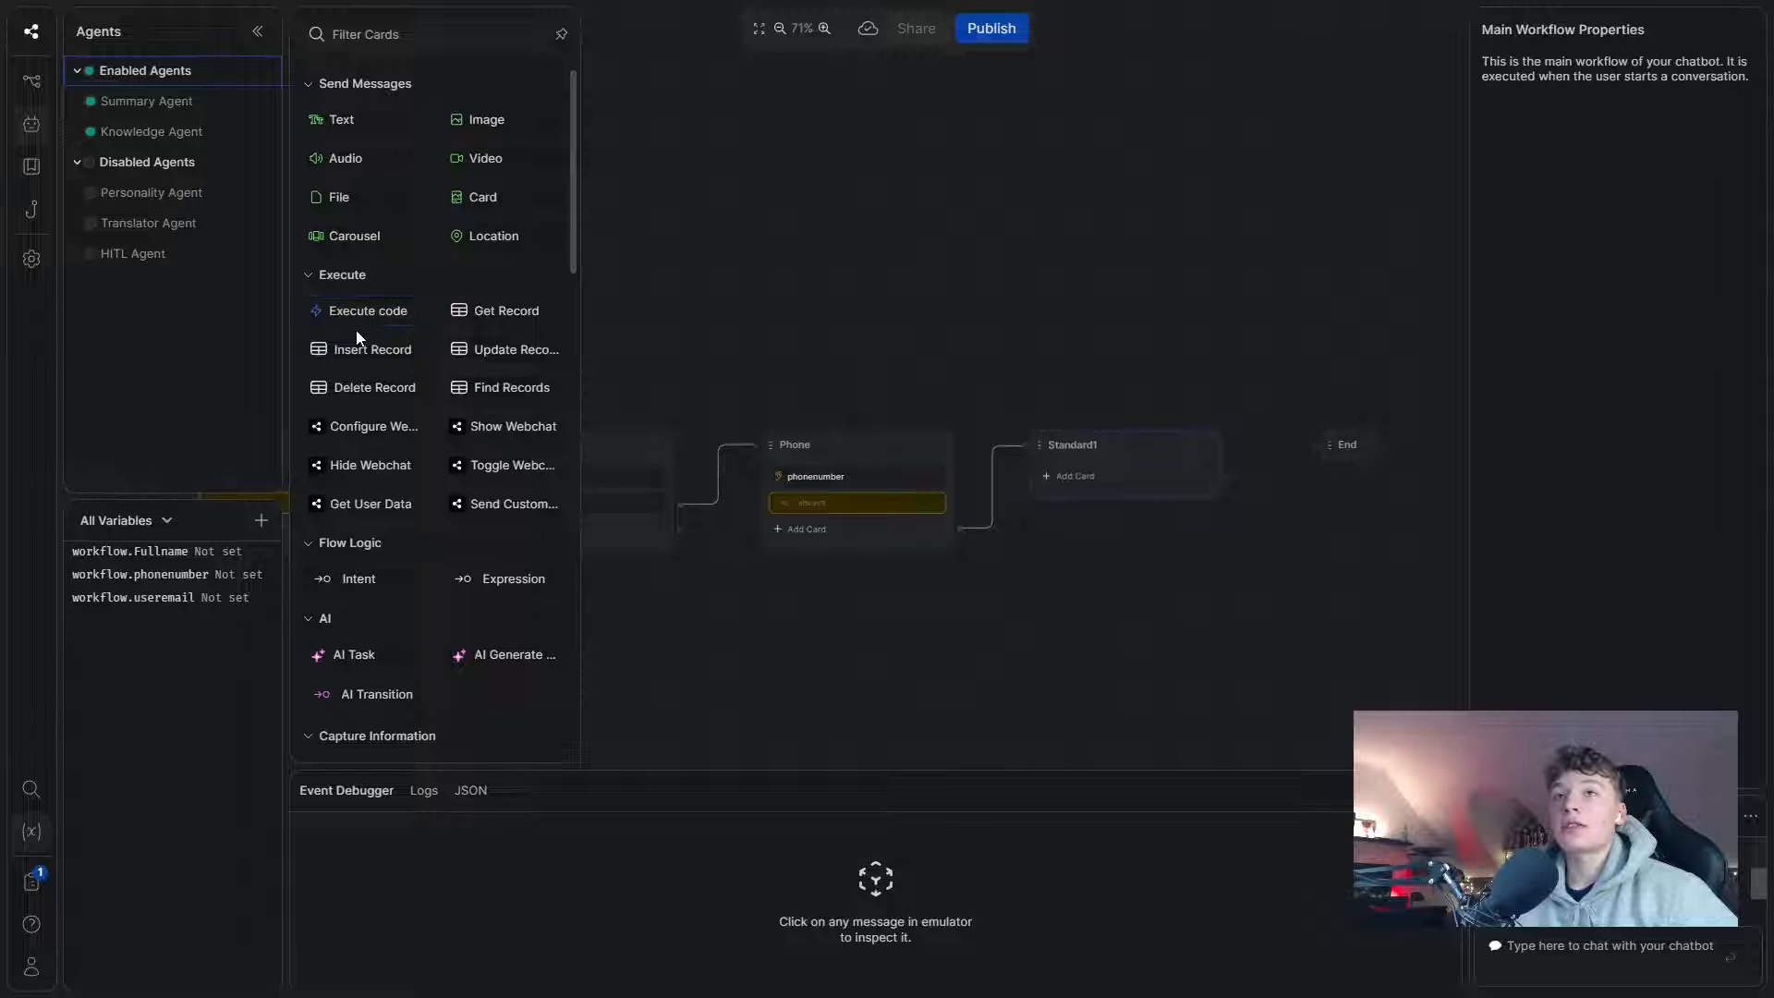
left_click(588, 350)
left_click_drag(606, 261, 680, 232)
left_click(1153, 450)
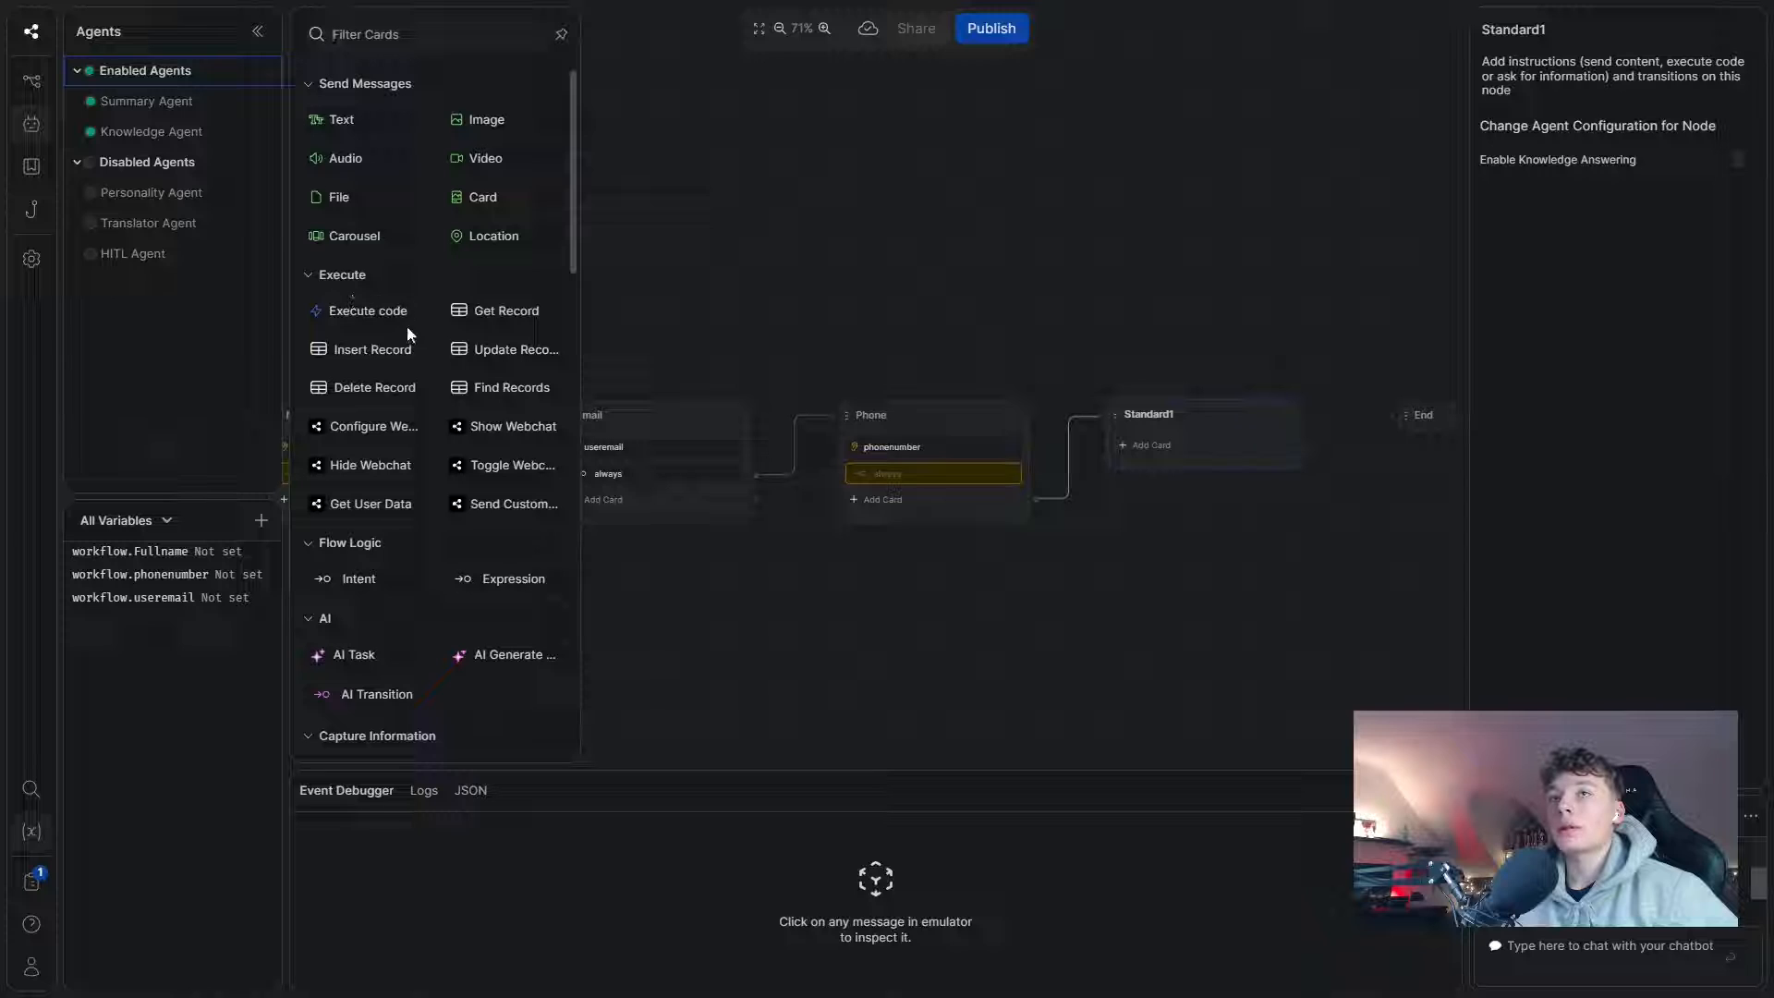
left_click(383, 313)
left_click(1260, 345)
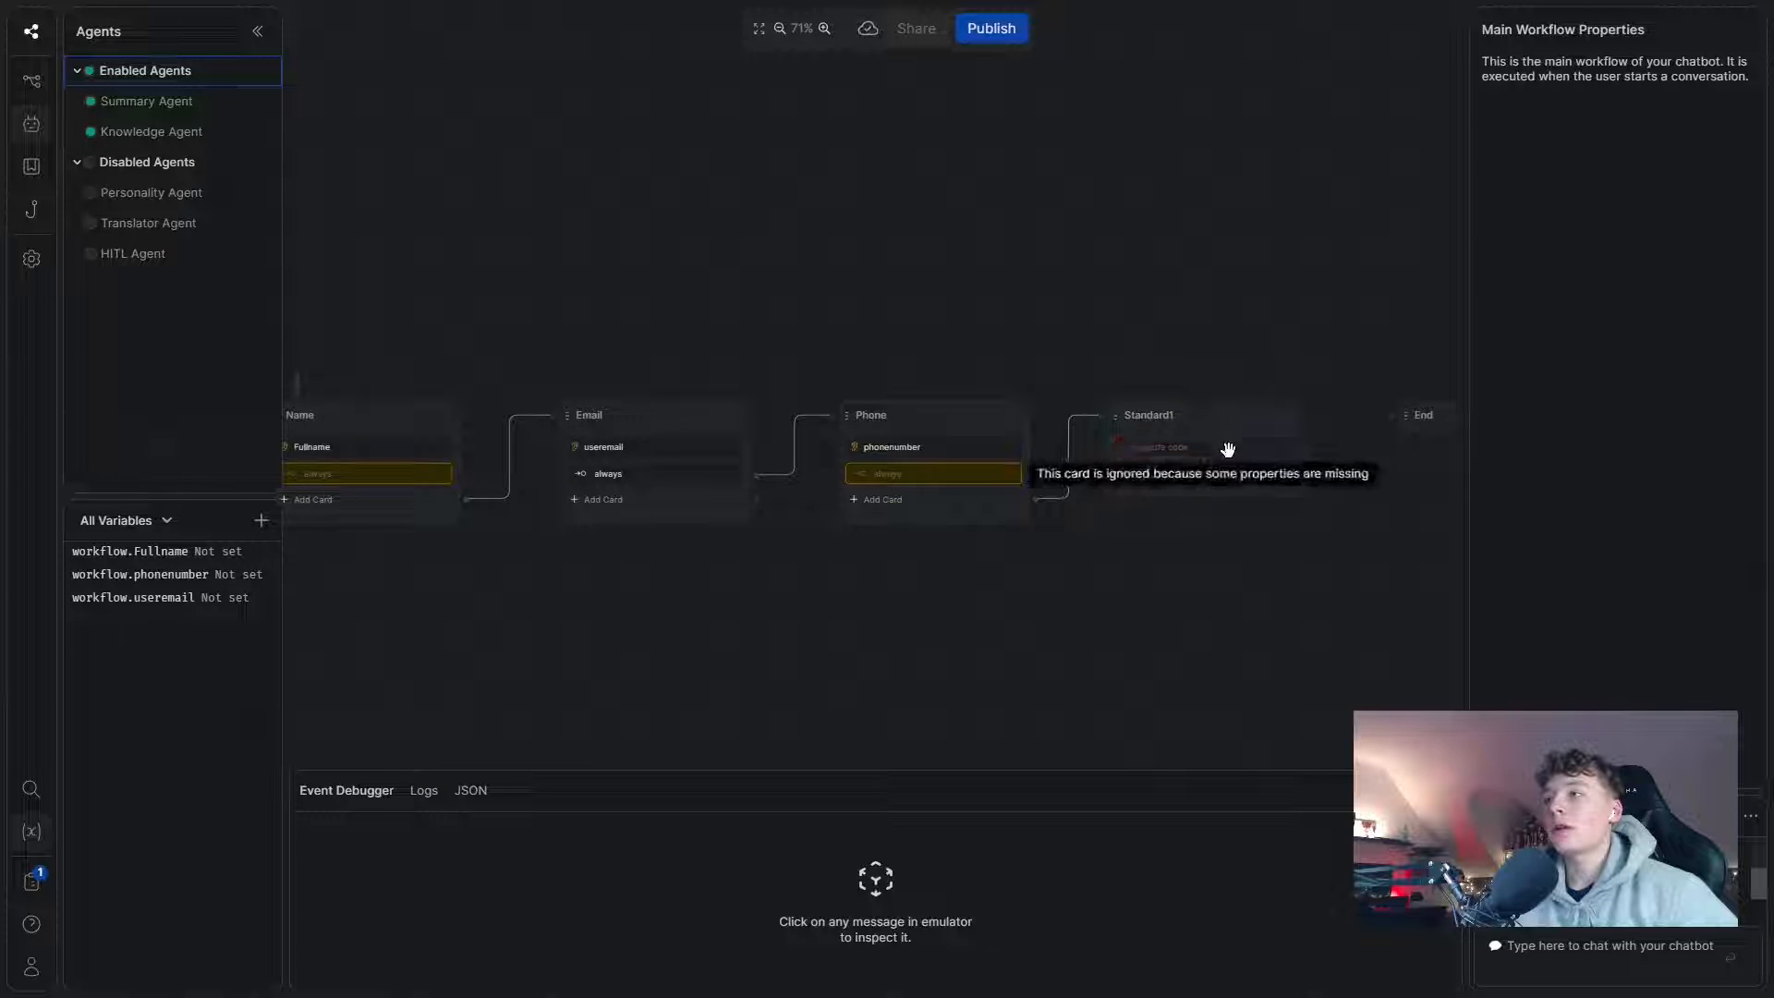
left_click(1219, 447)
left_click(1616, 184)
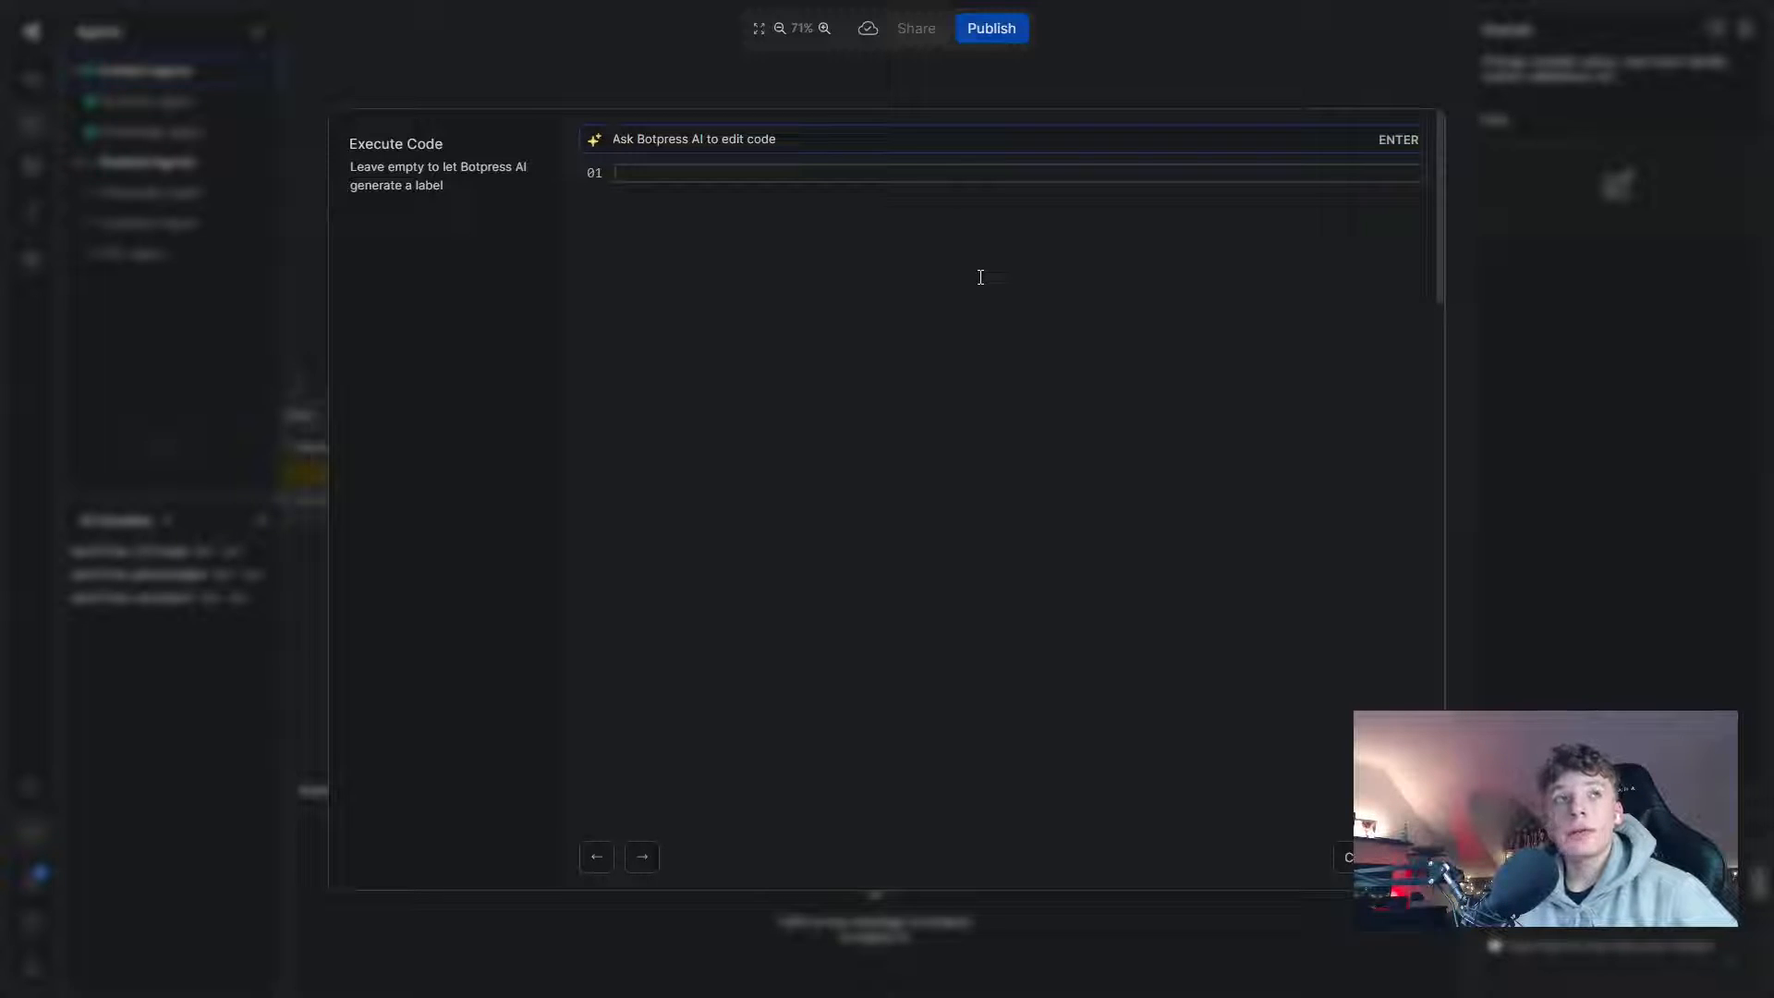
- Have Botpress AI generate code posting Fullname, useremail and phonenumber to a webhook, then accept it
type("Write a post adress to a")
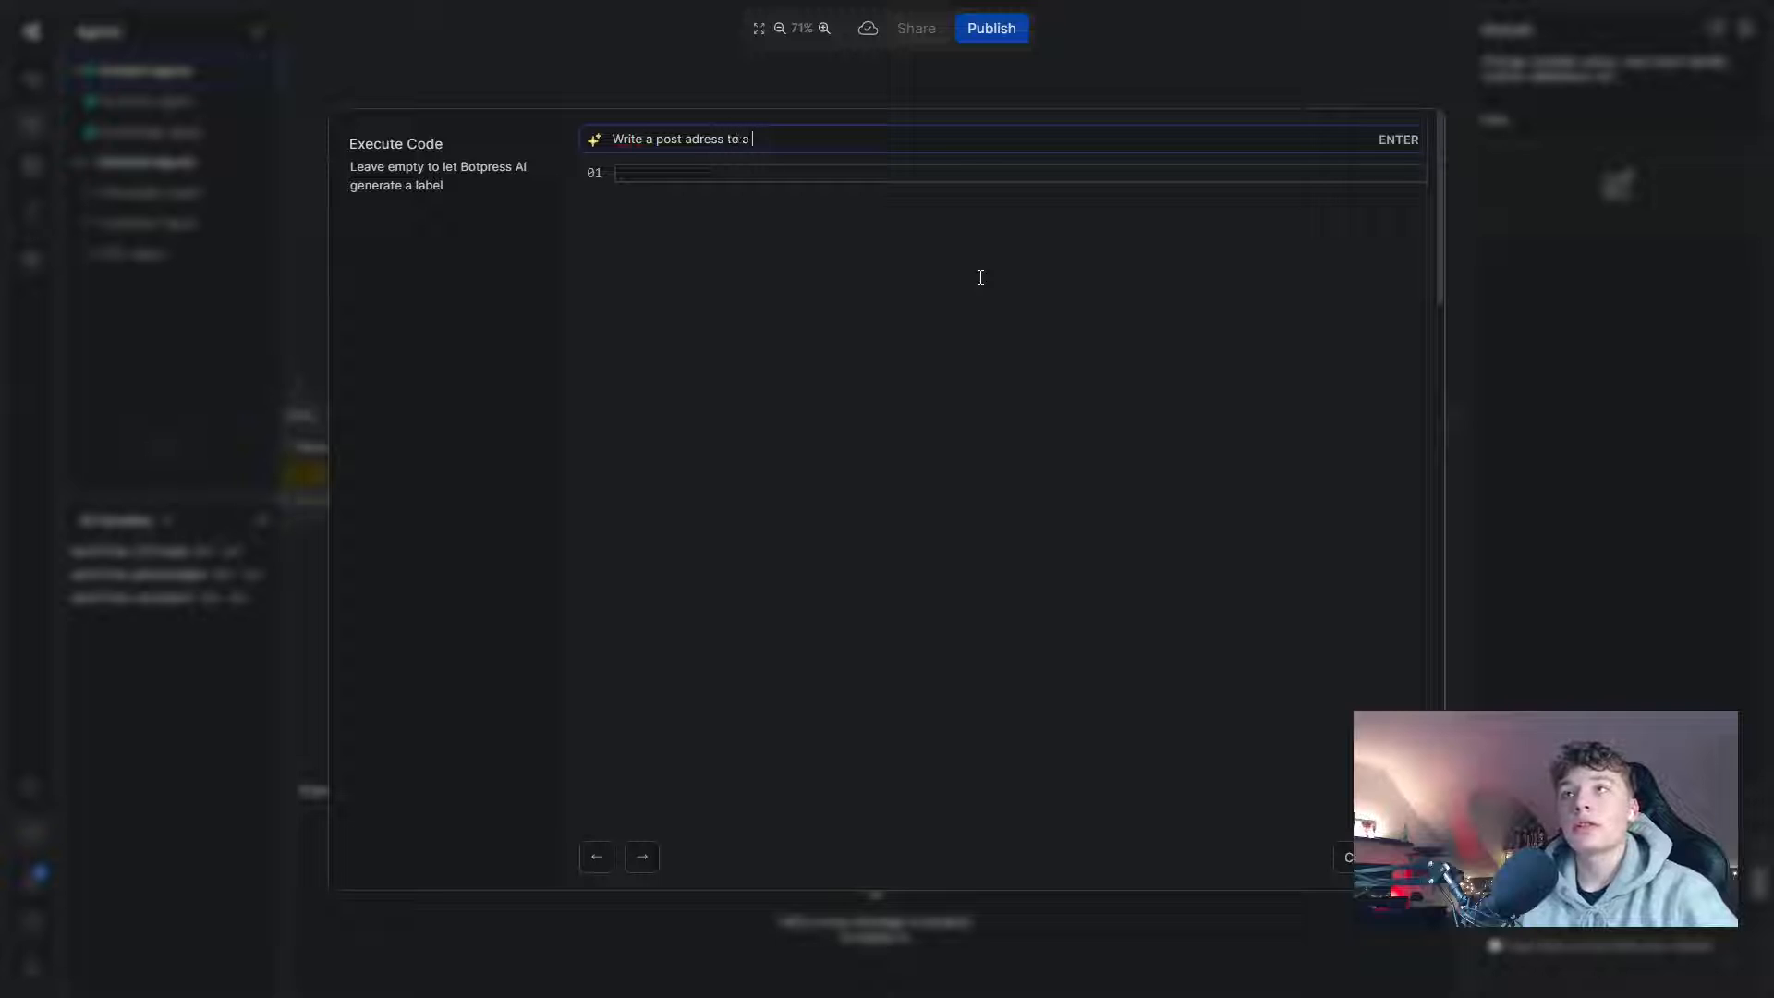
type("webhook")
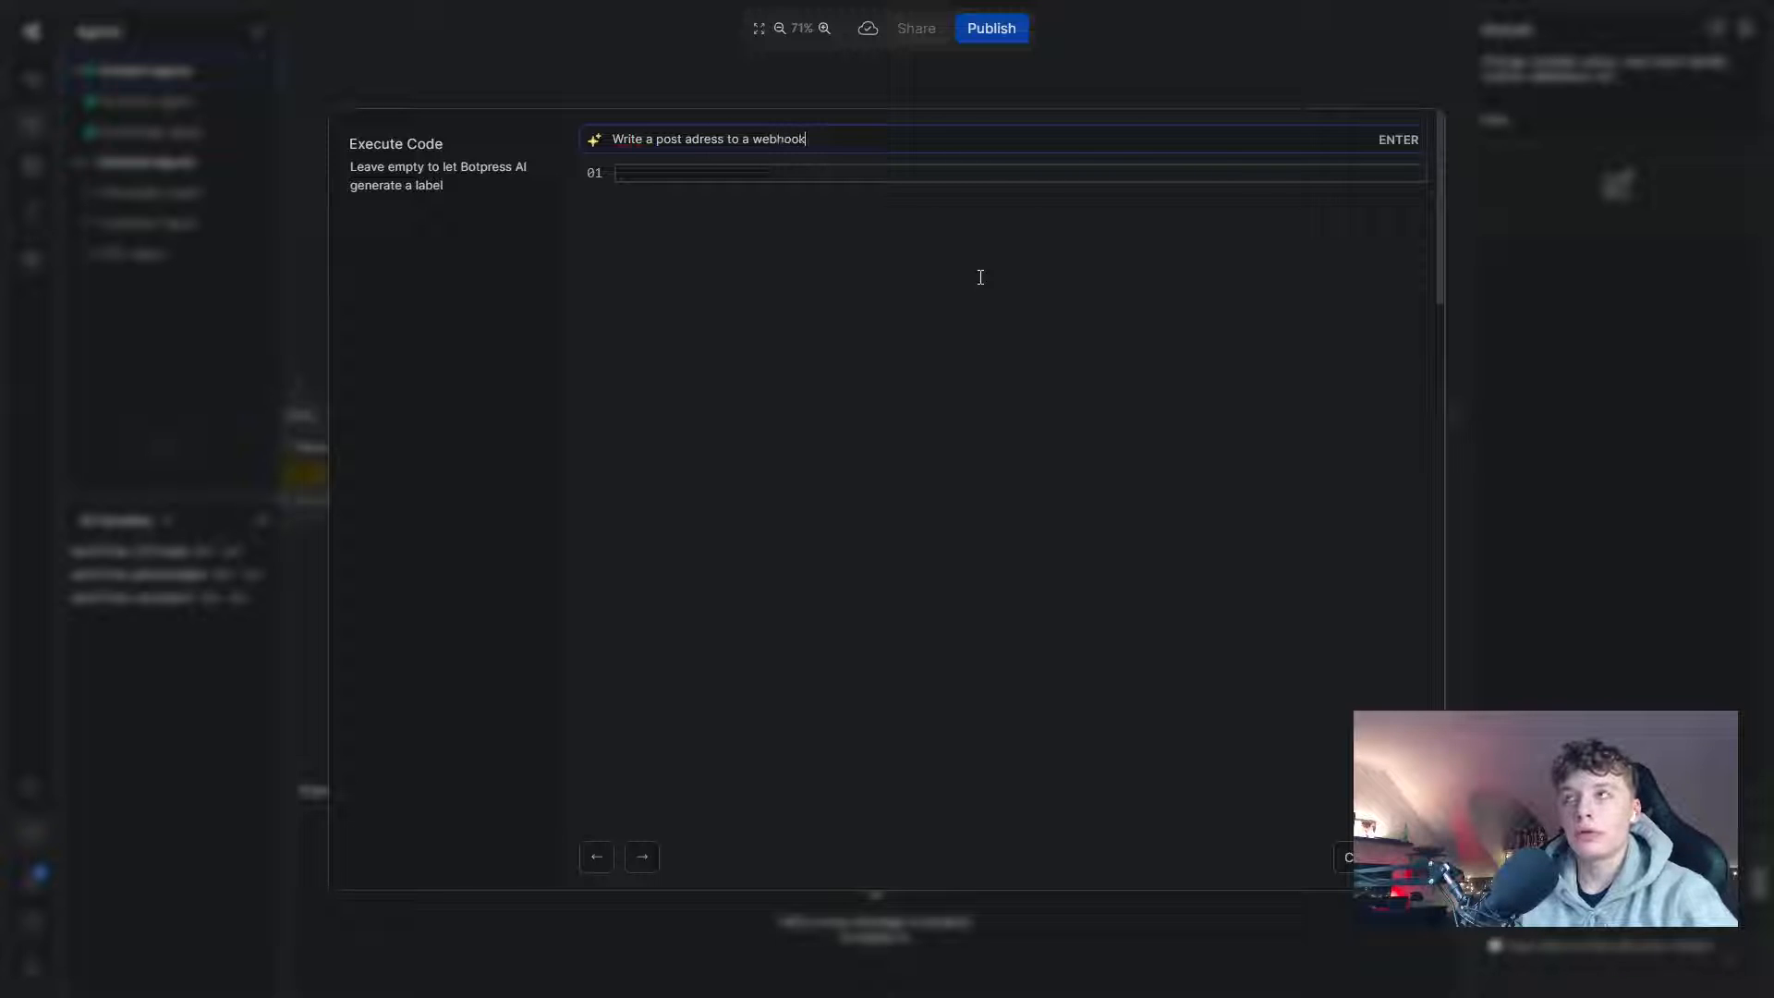
type(" urlö")
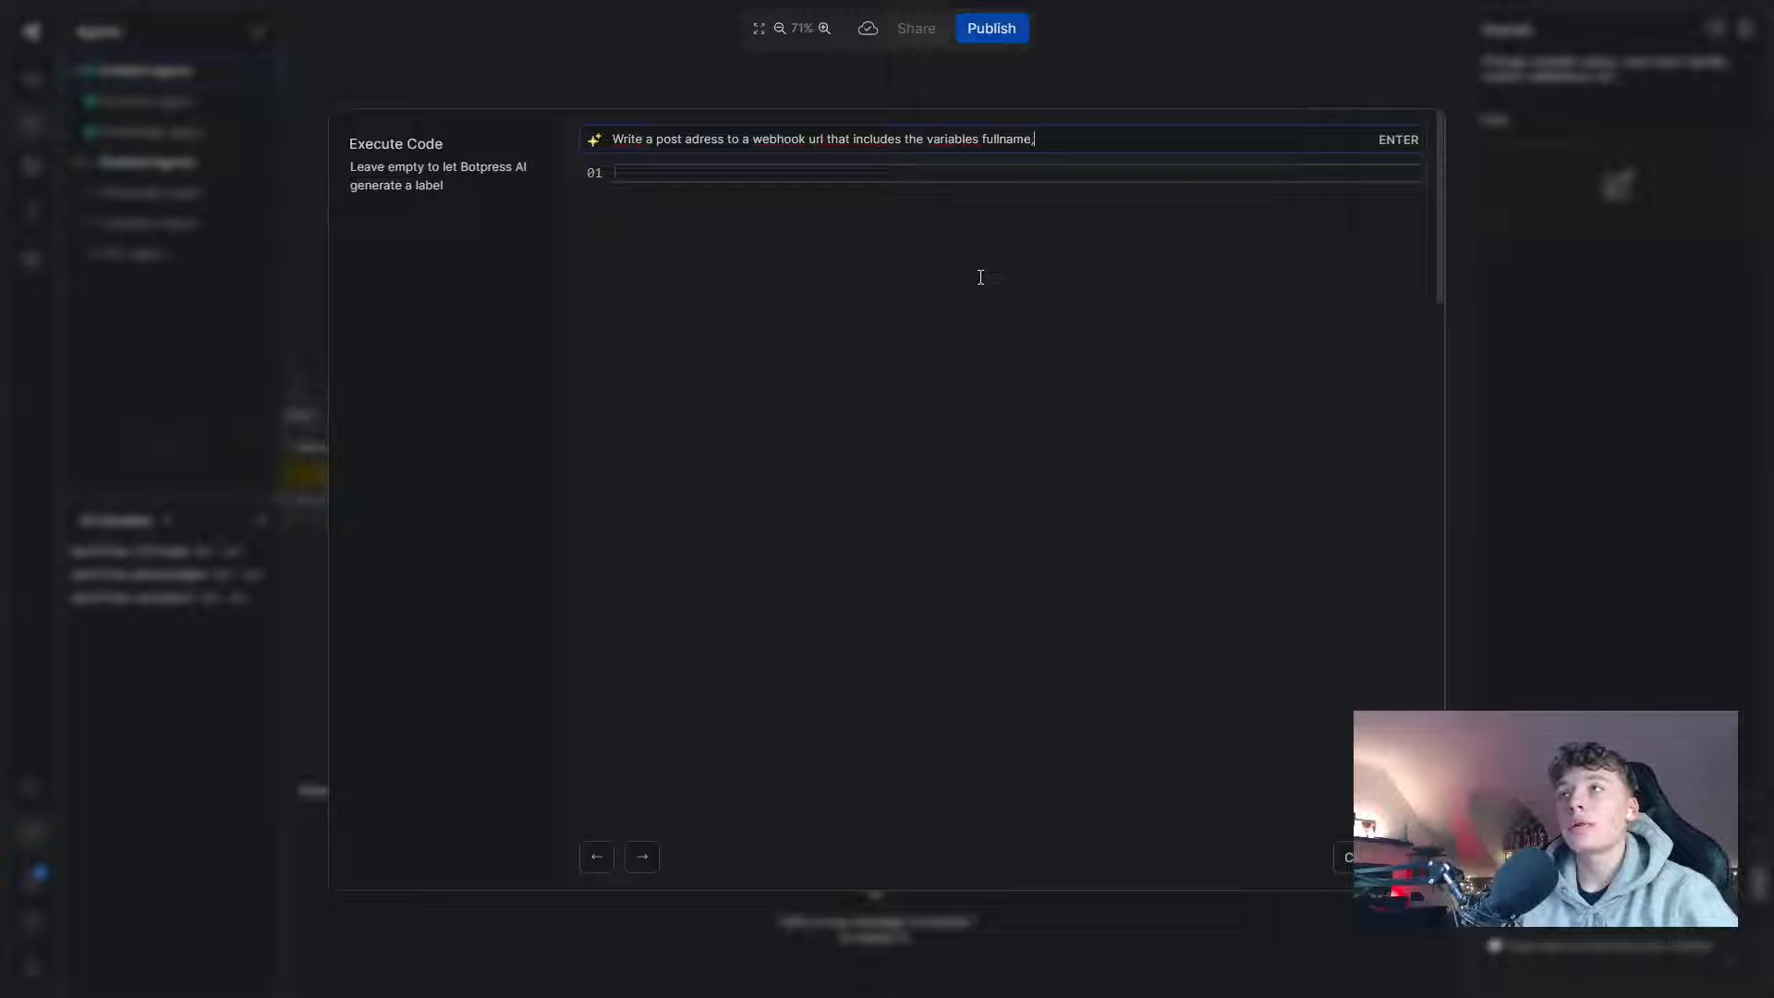
type("mail and 3phoneny´")
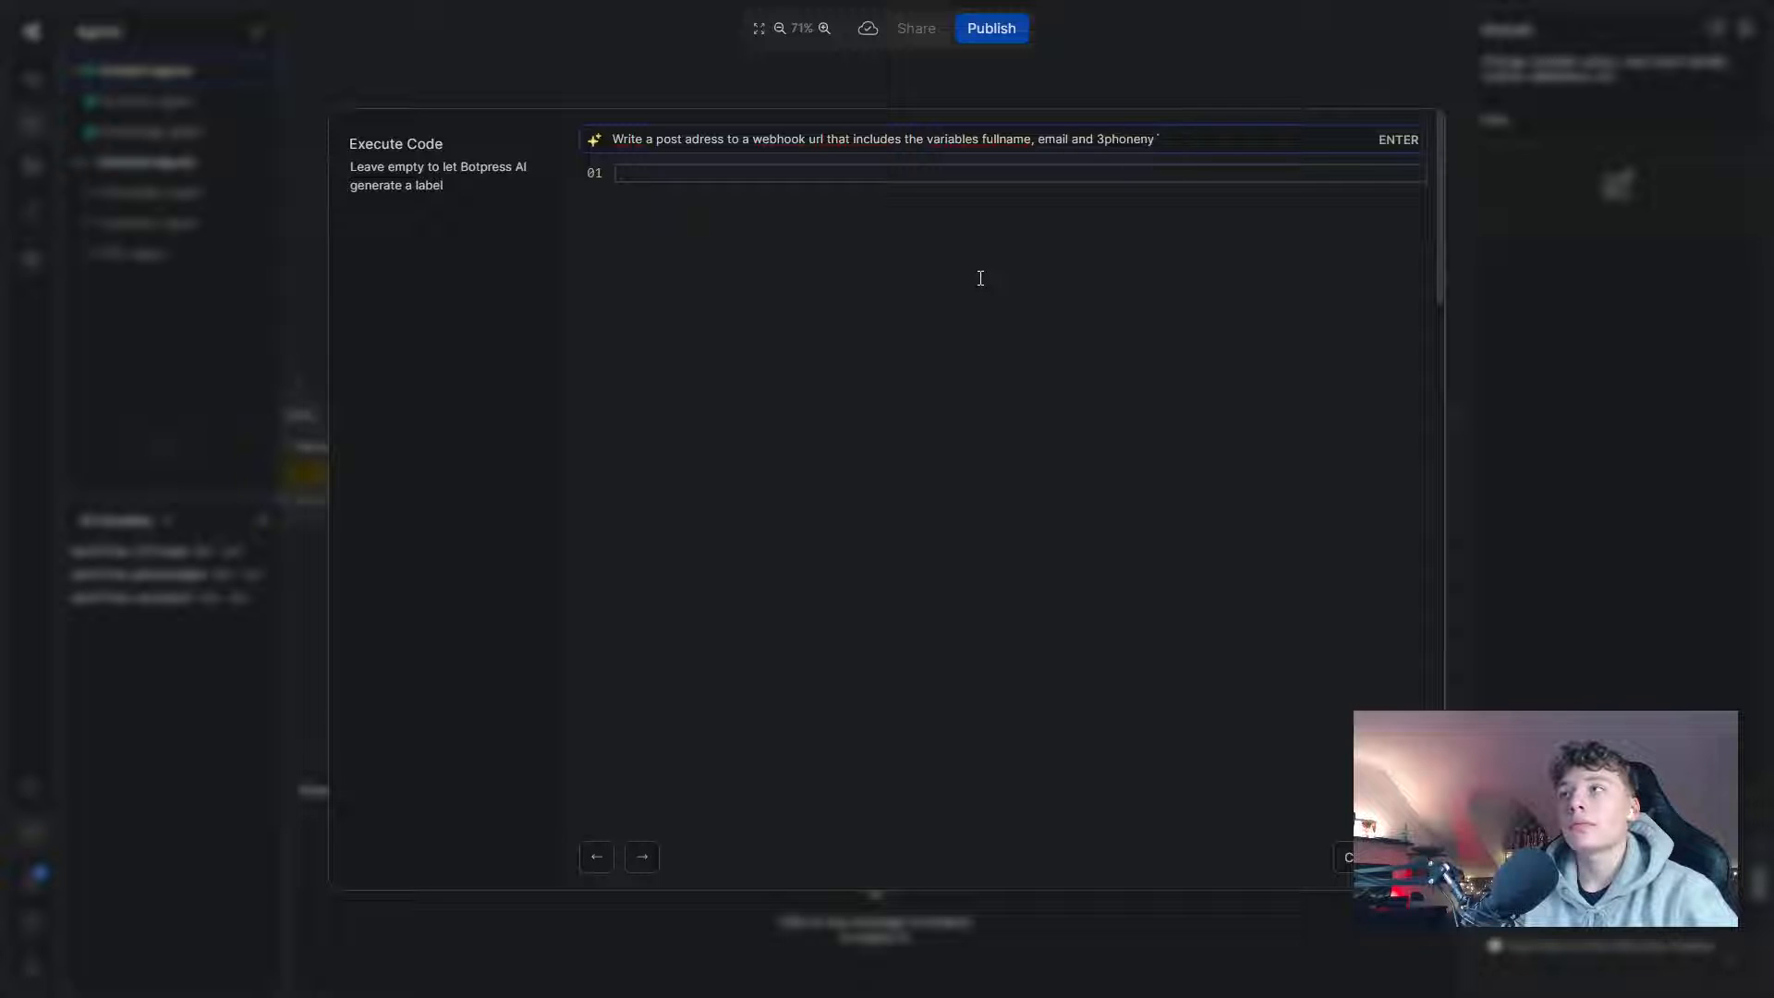
key("BackSpace")
key("BackSpace")
key("BackSpace")
key("BackSpace")
key("BackSpace")
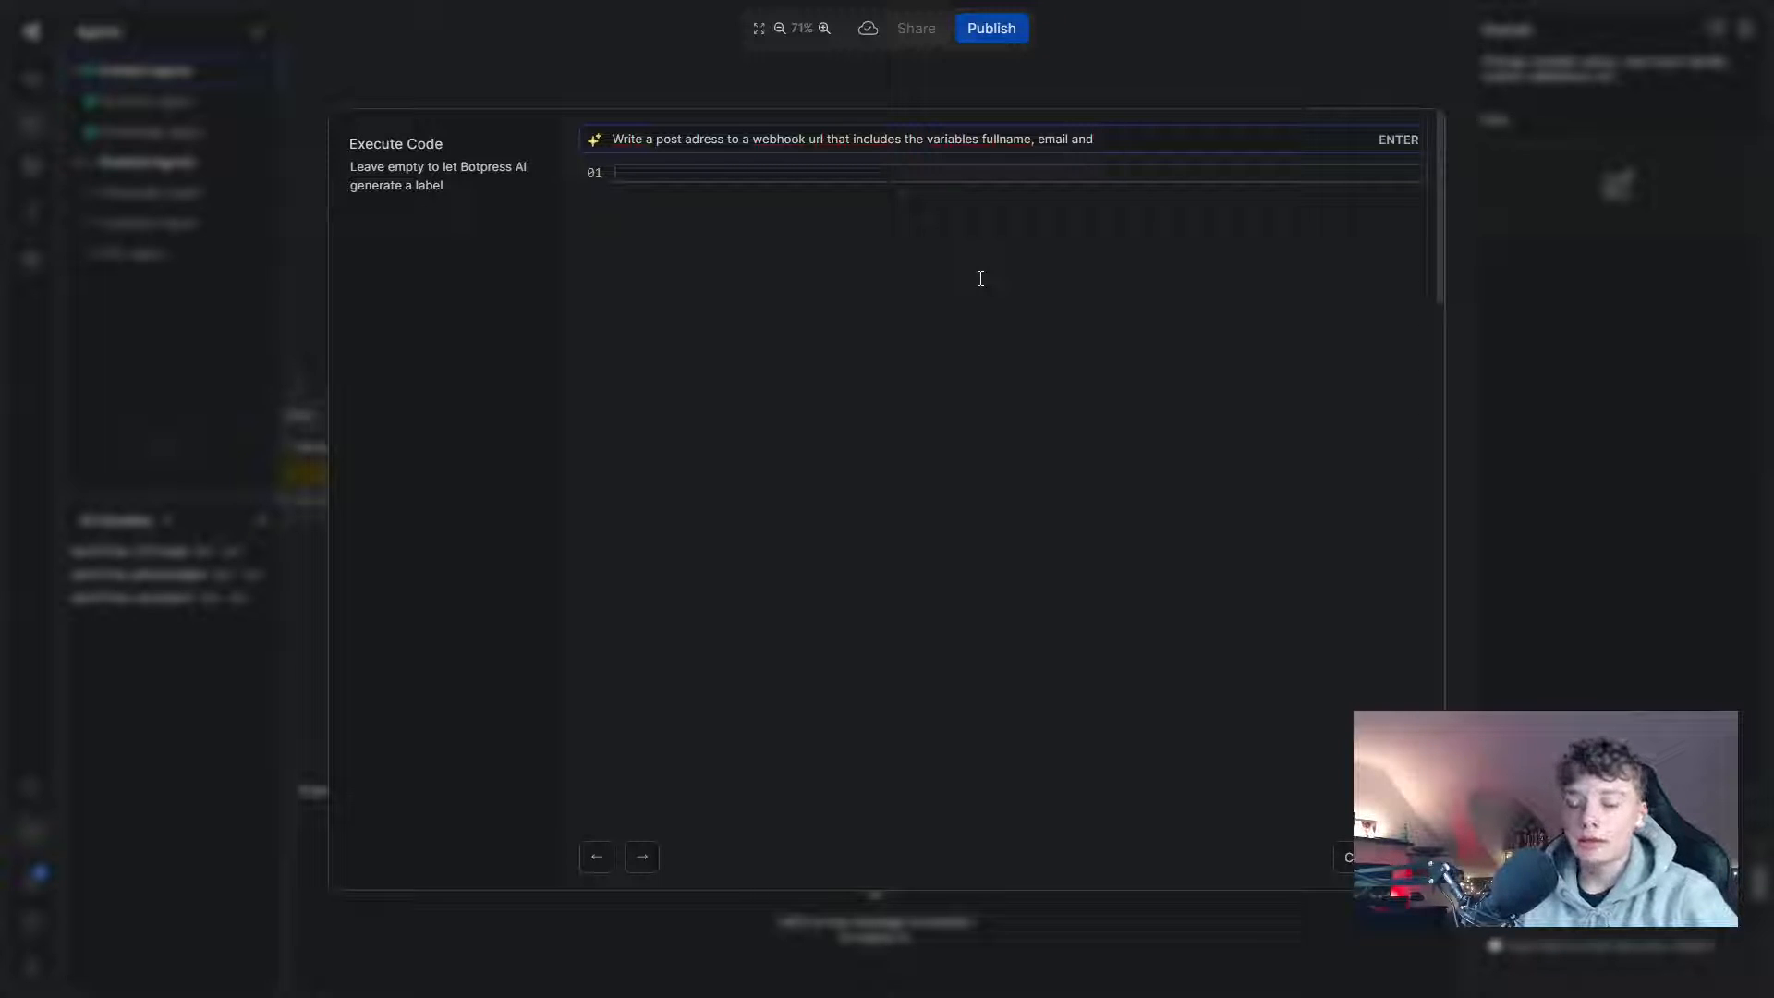
type("onenumber")
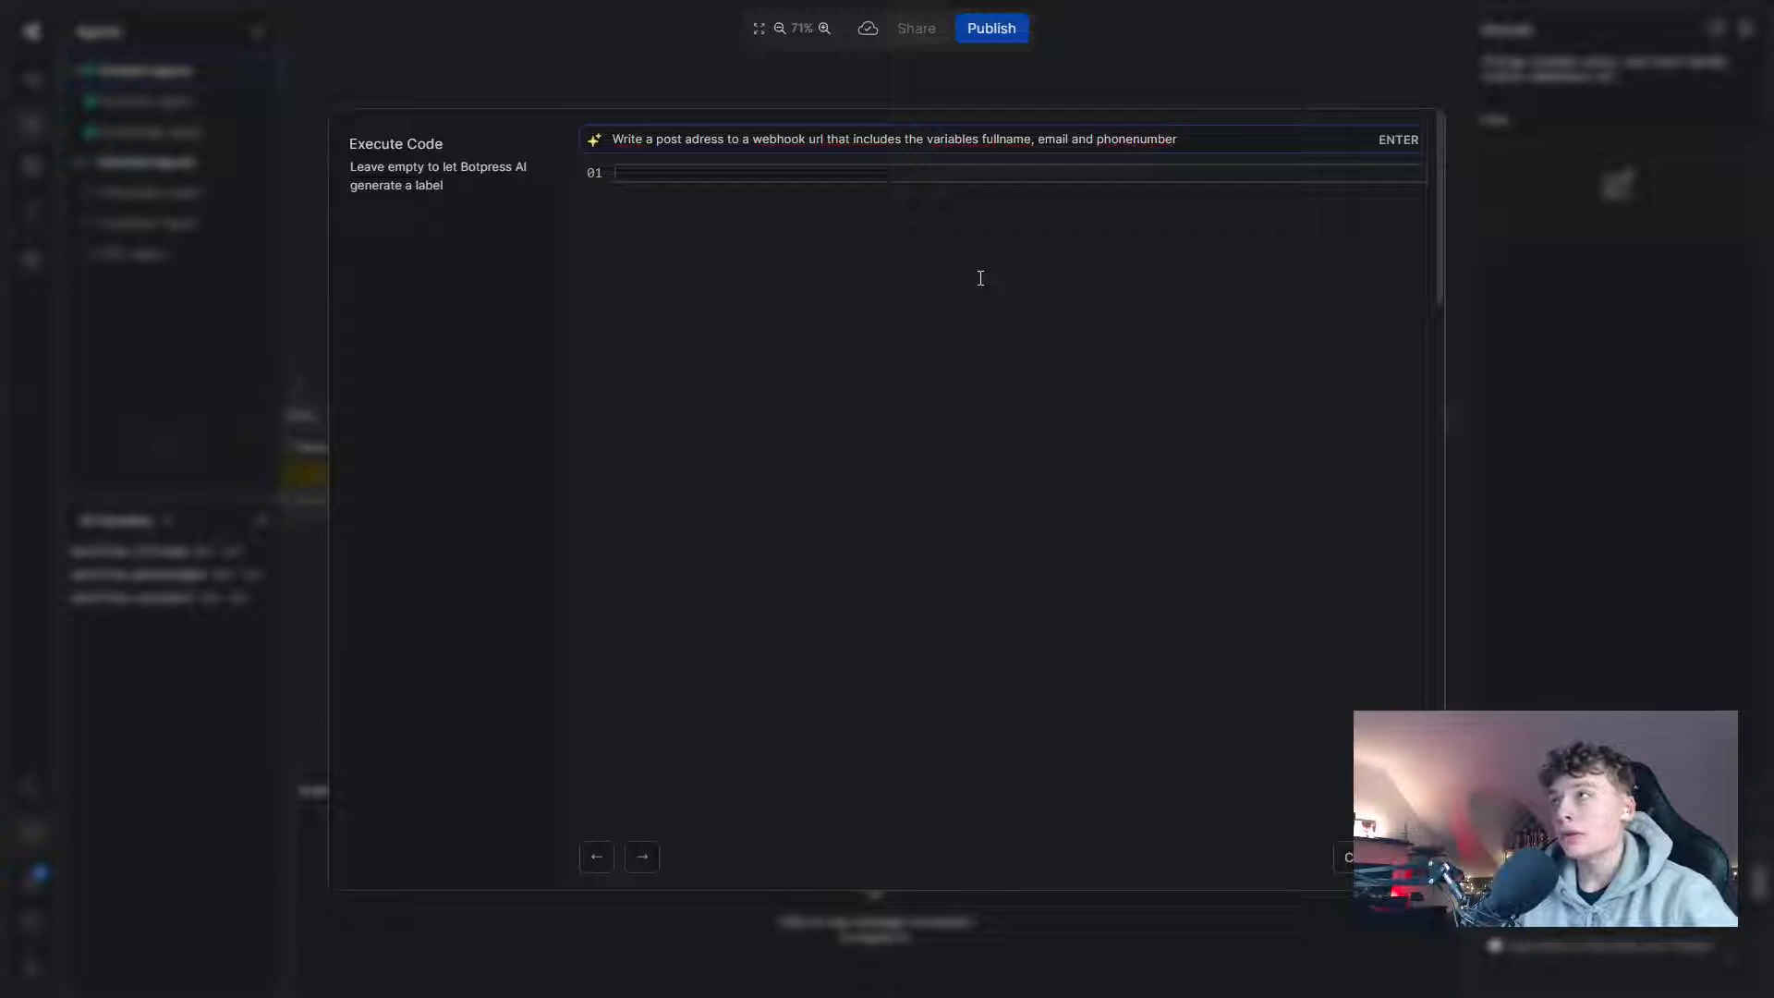
key("Return")
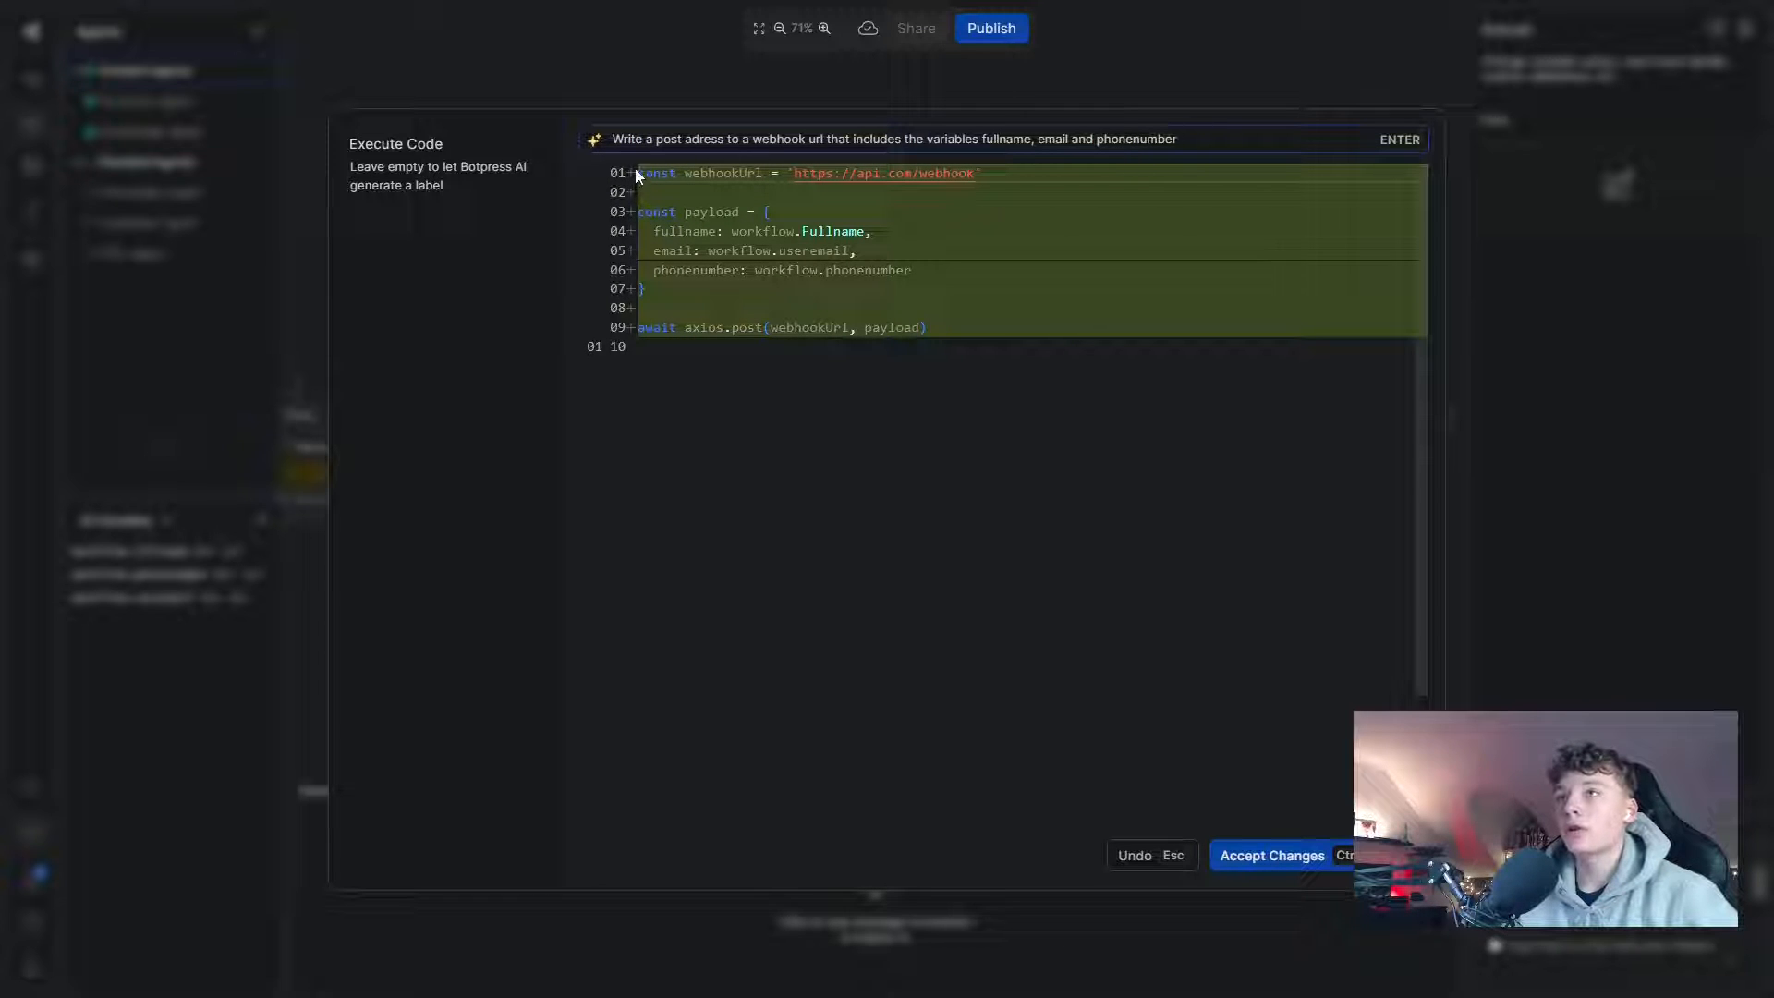
left_click(731, 212, "ctrl")
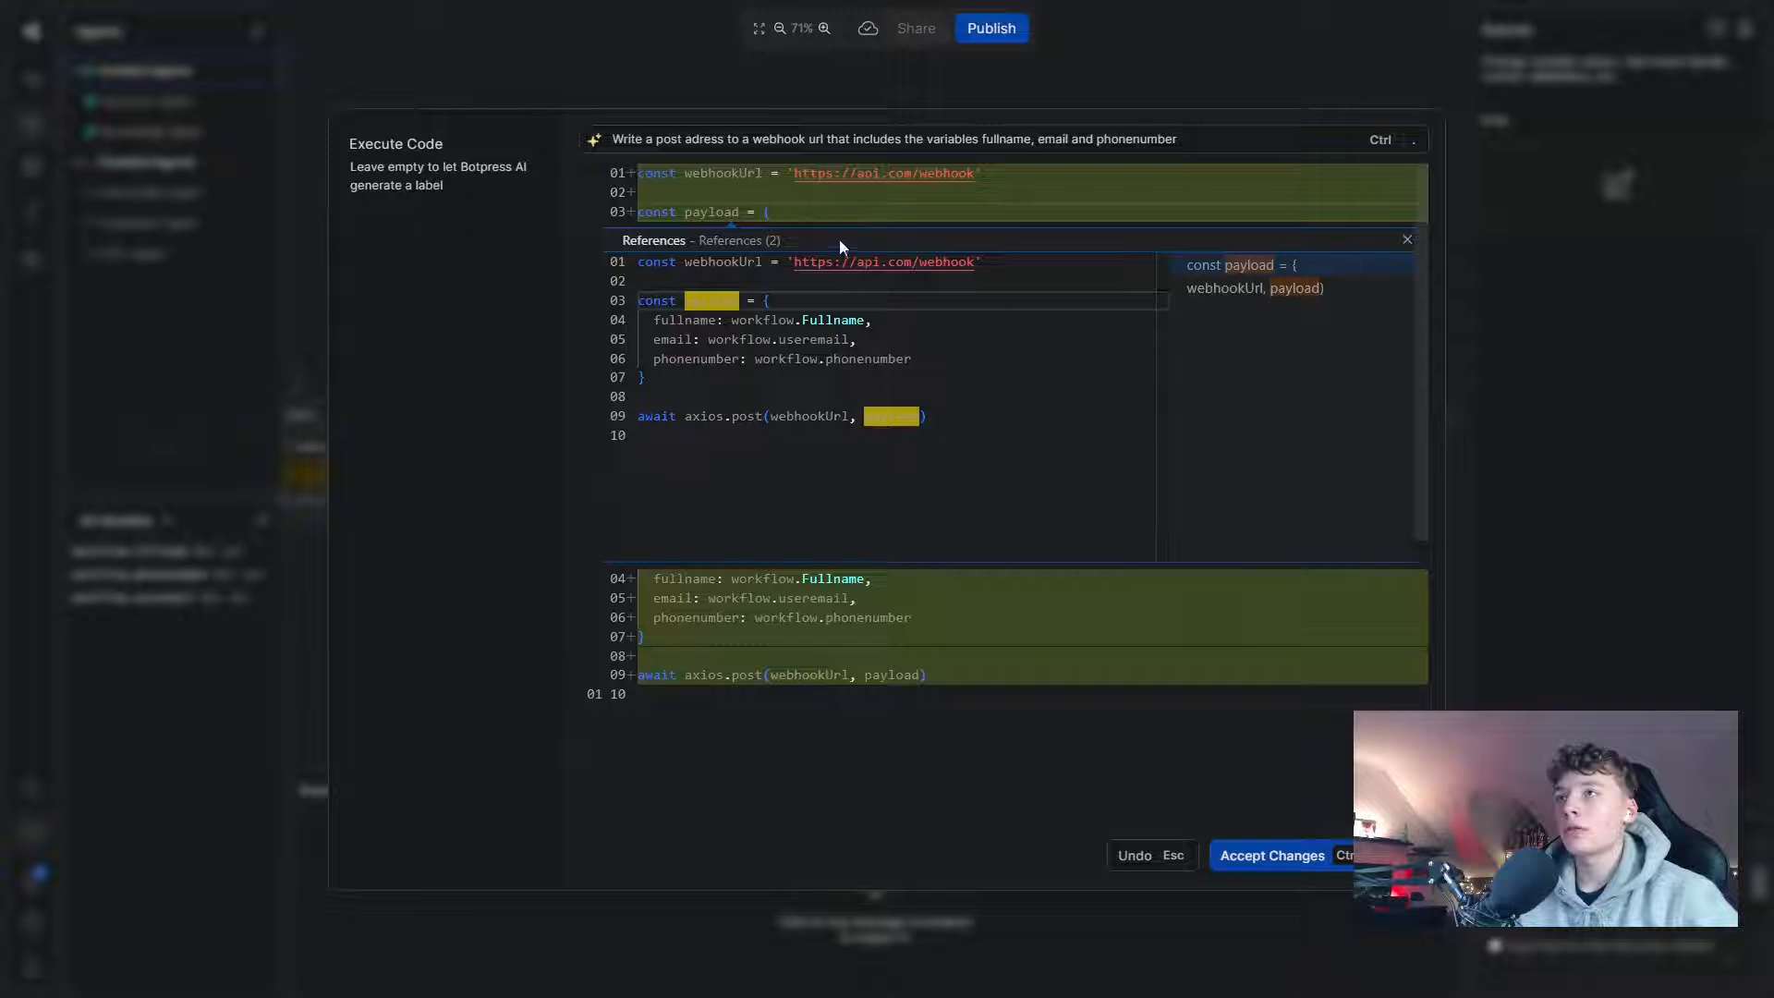
left_click(1407, 240)
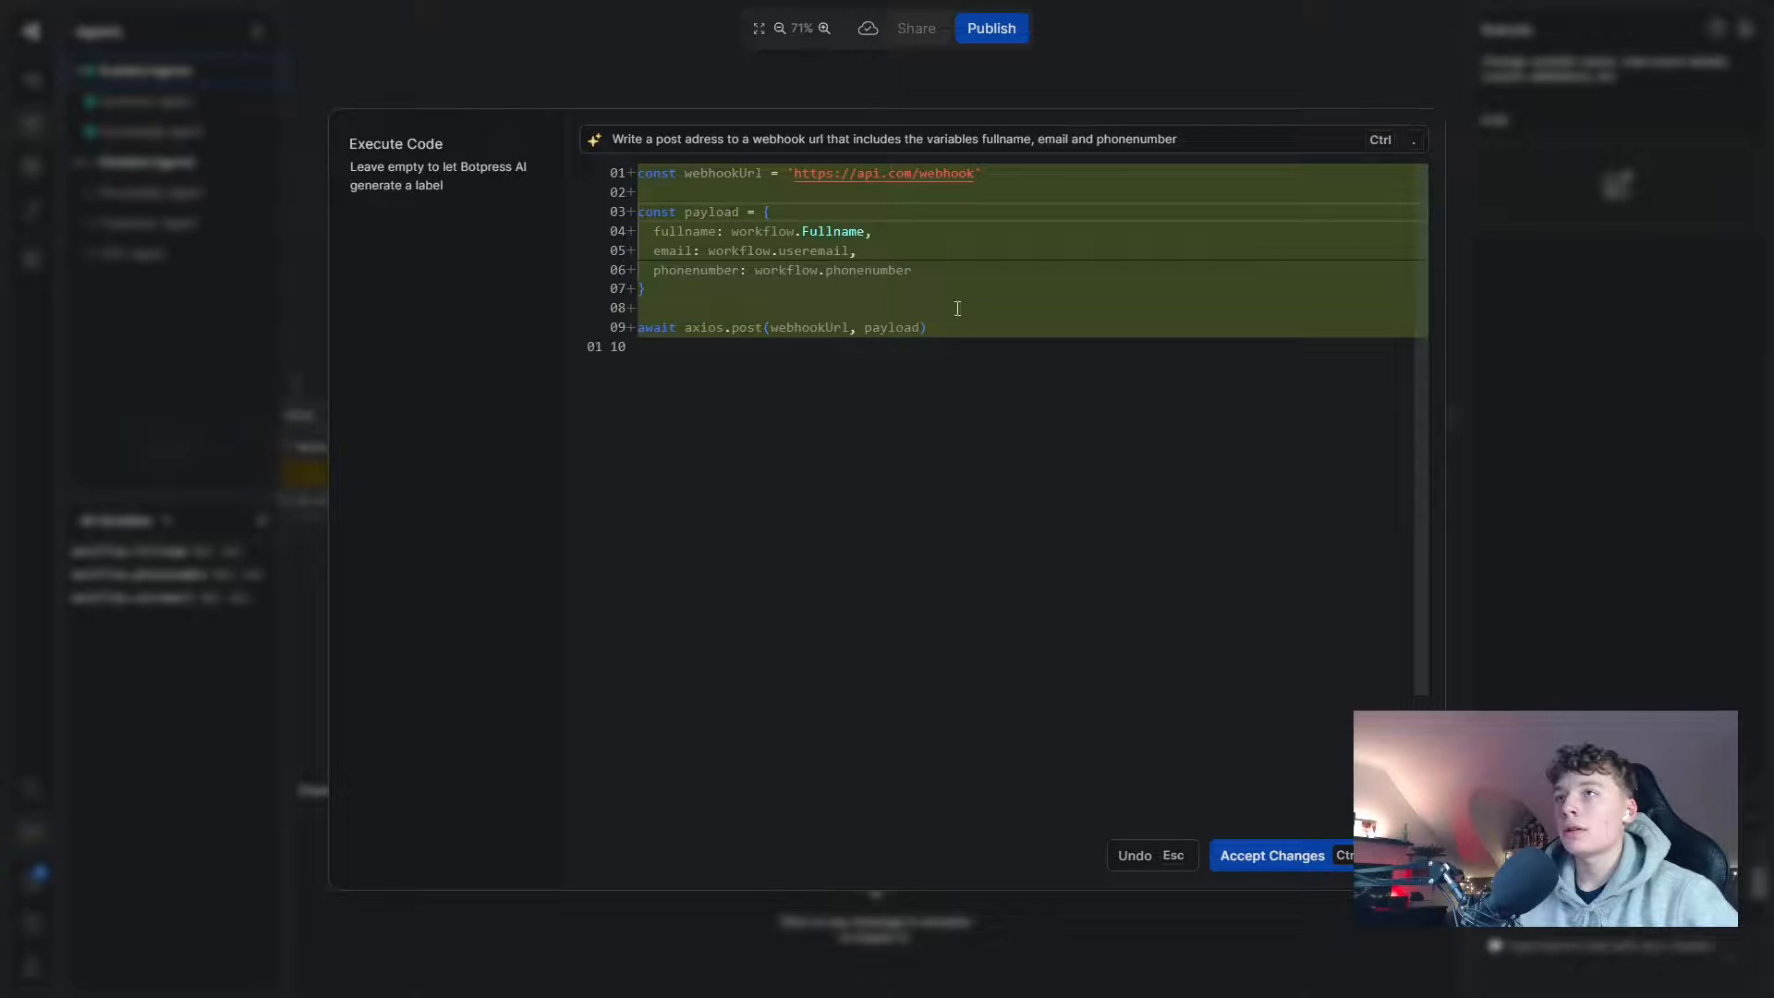
left_click(898, 336)
left_click(1268, 859)
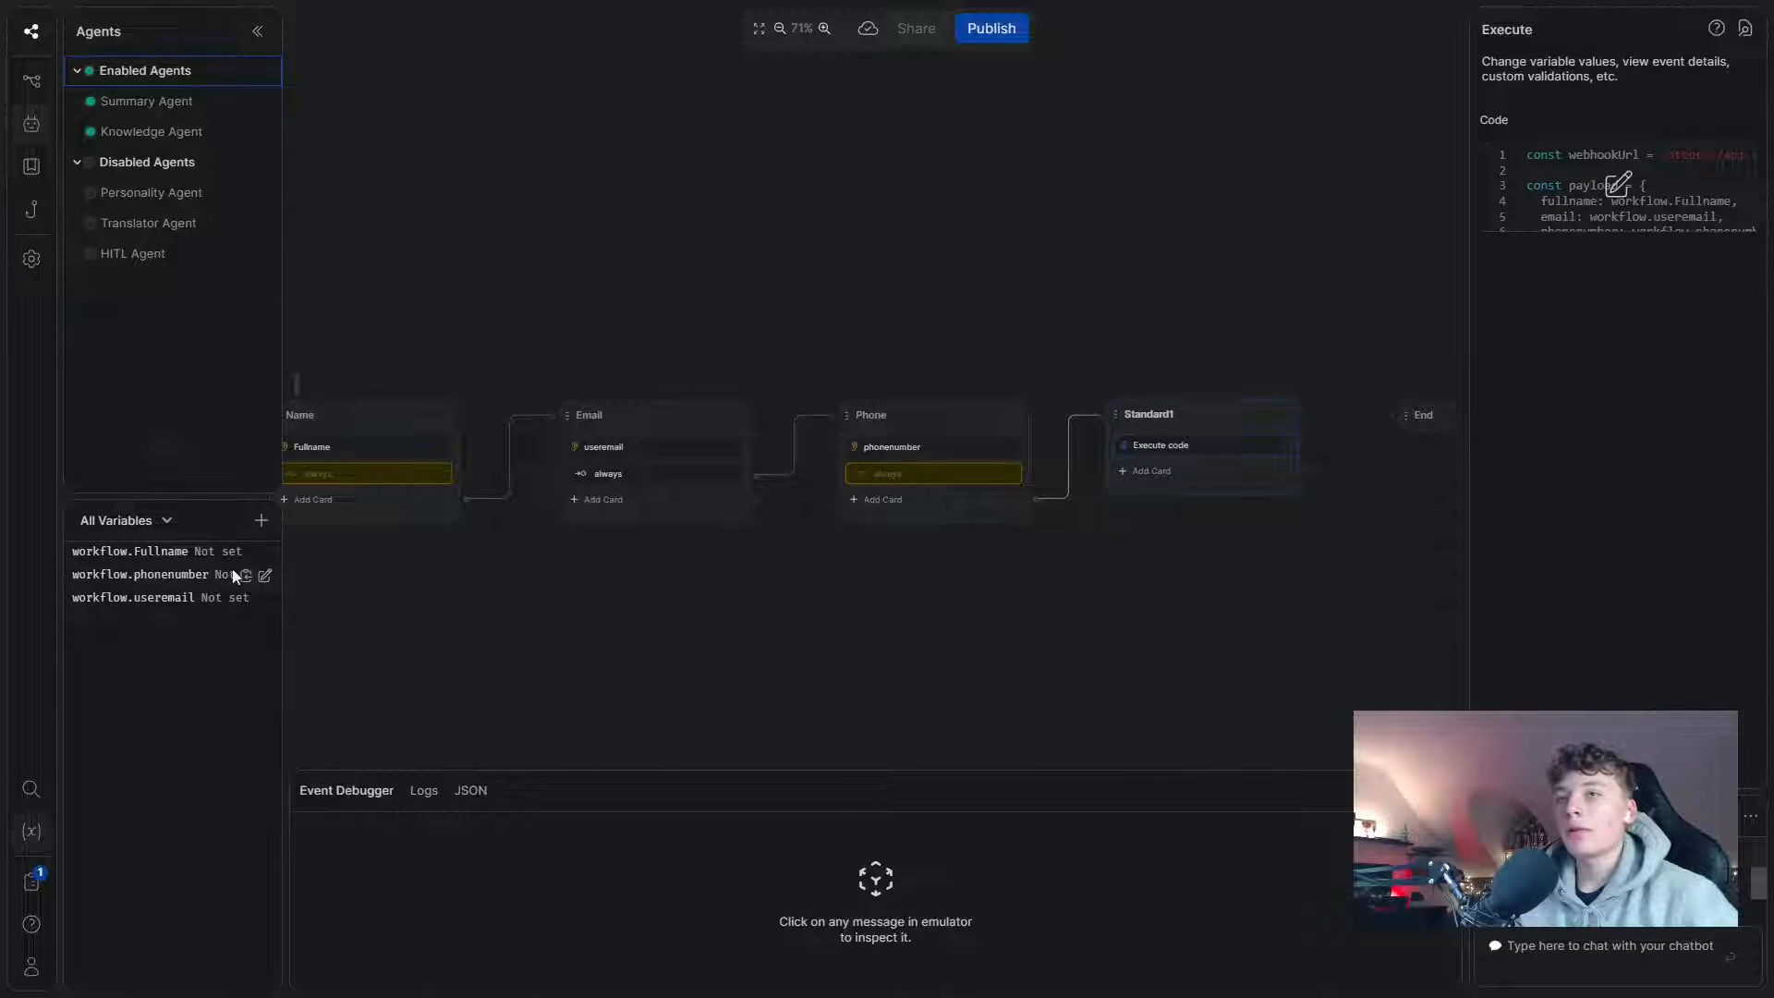
left_click_drag(739, 634, 561, 626)
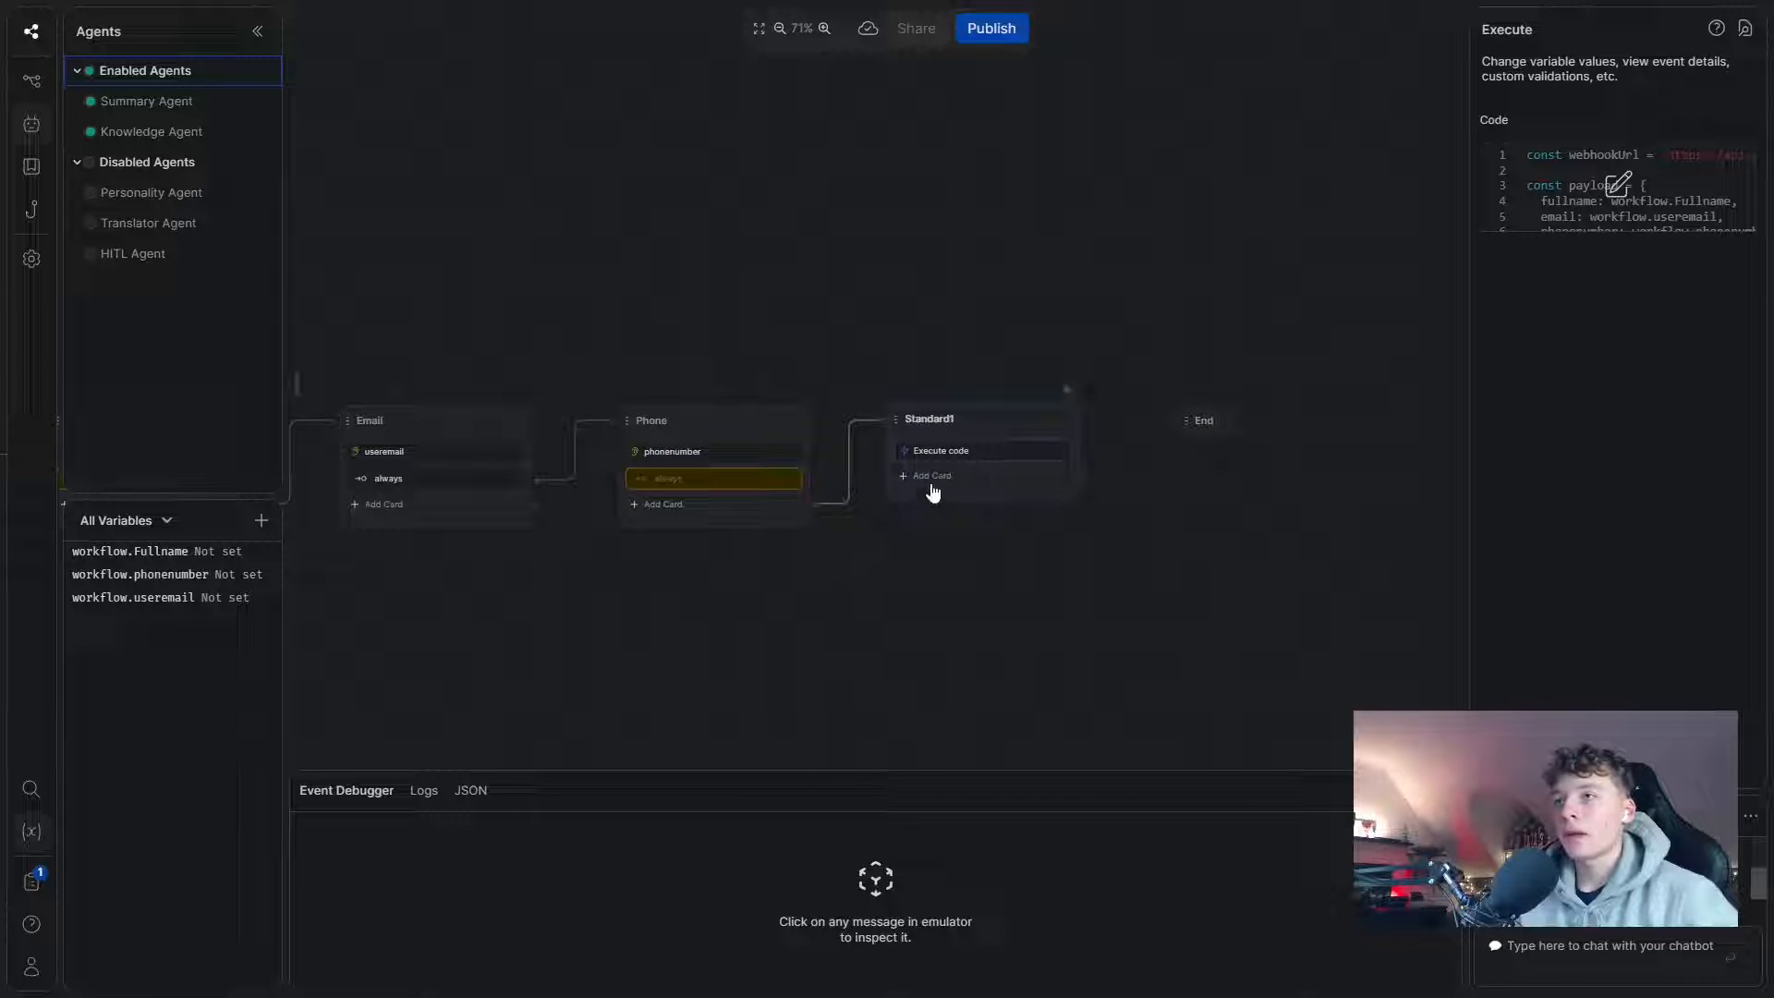
- Add a text message 'Great! Thank you for filling out that information!' above Execute code
left_click(931, 482)
left_click_drag(339, 119, 976, 468)
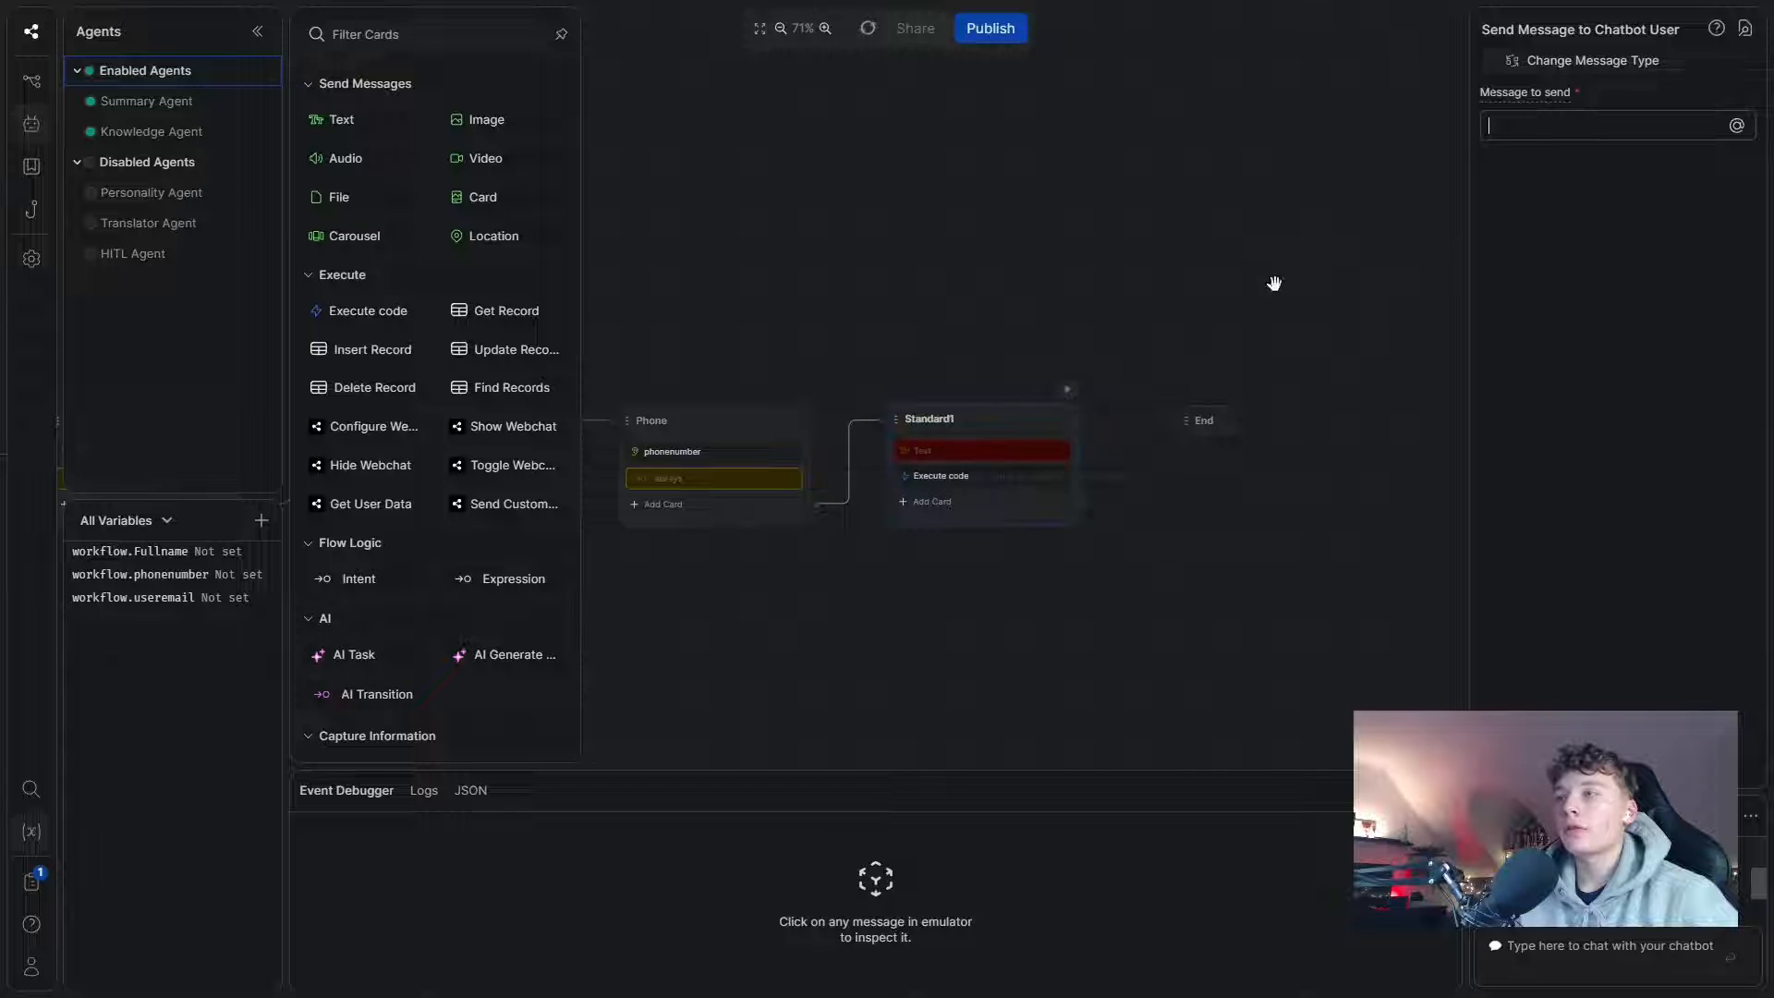
type("Great")
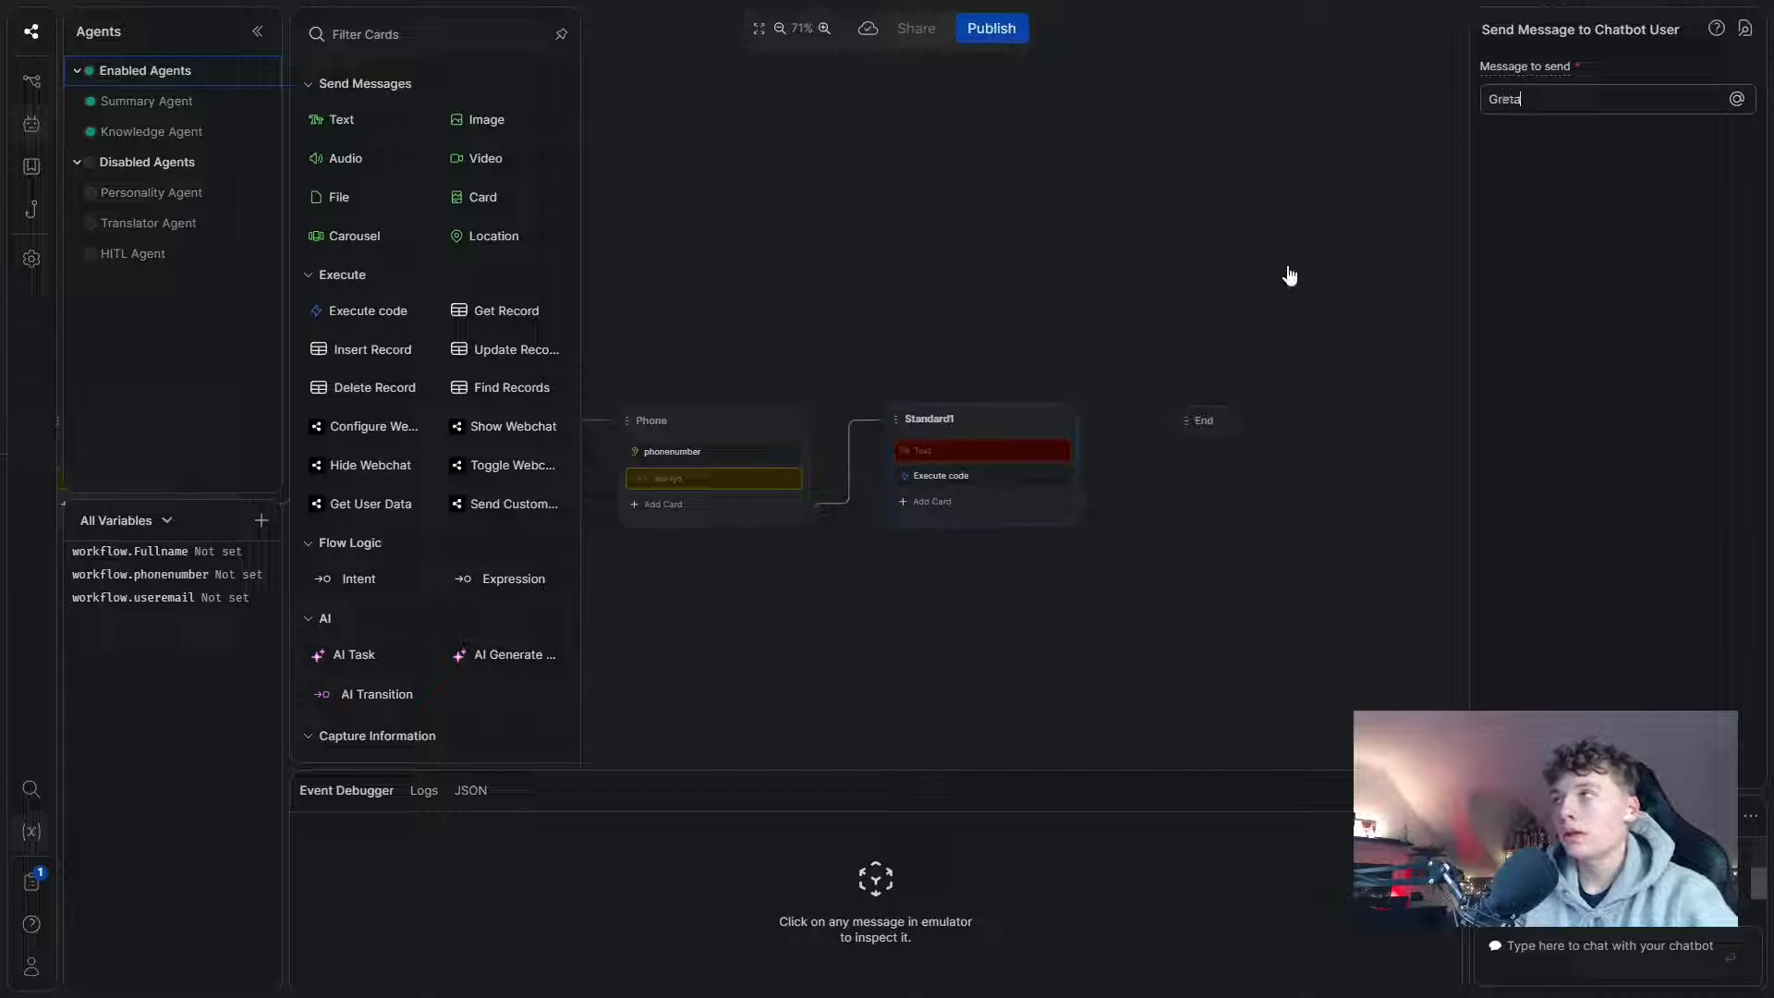
type("! Thank you for filling ou")
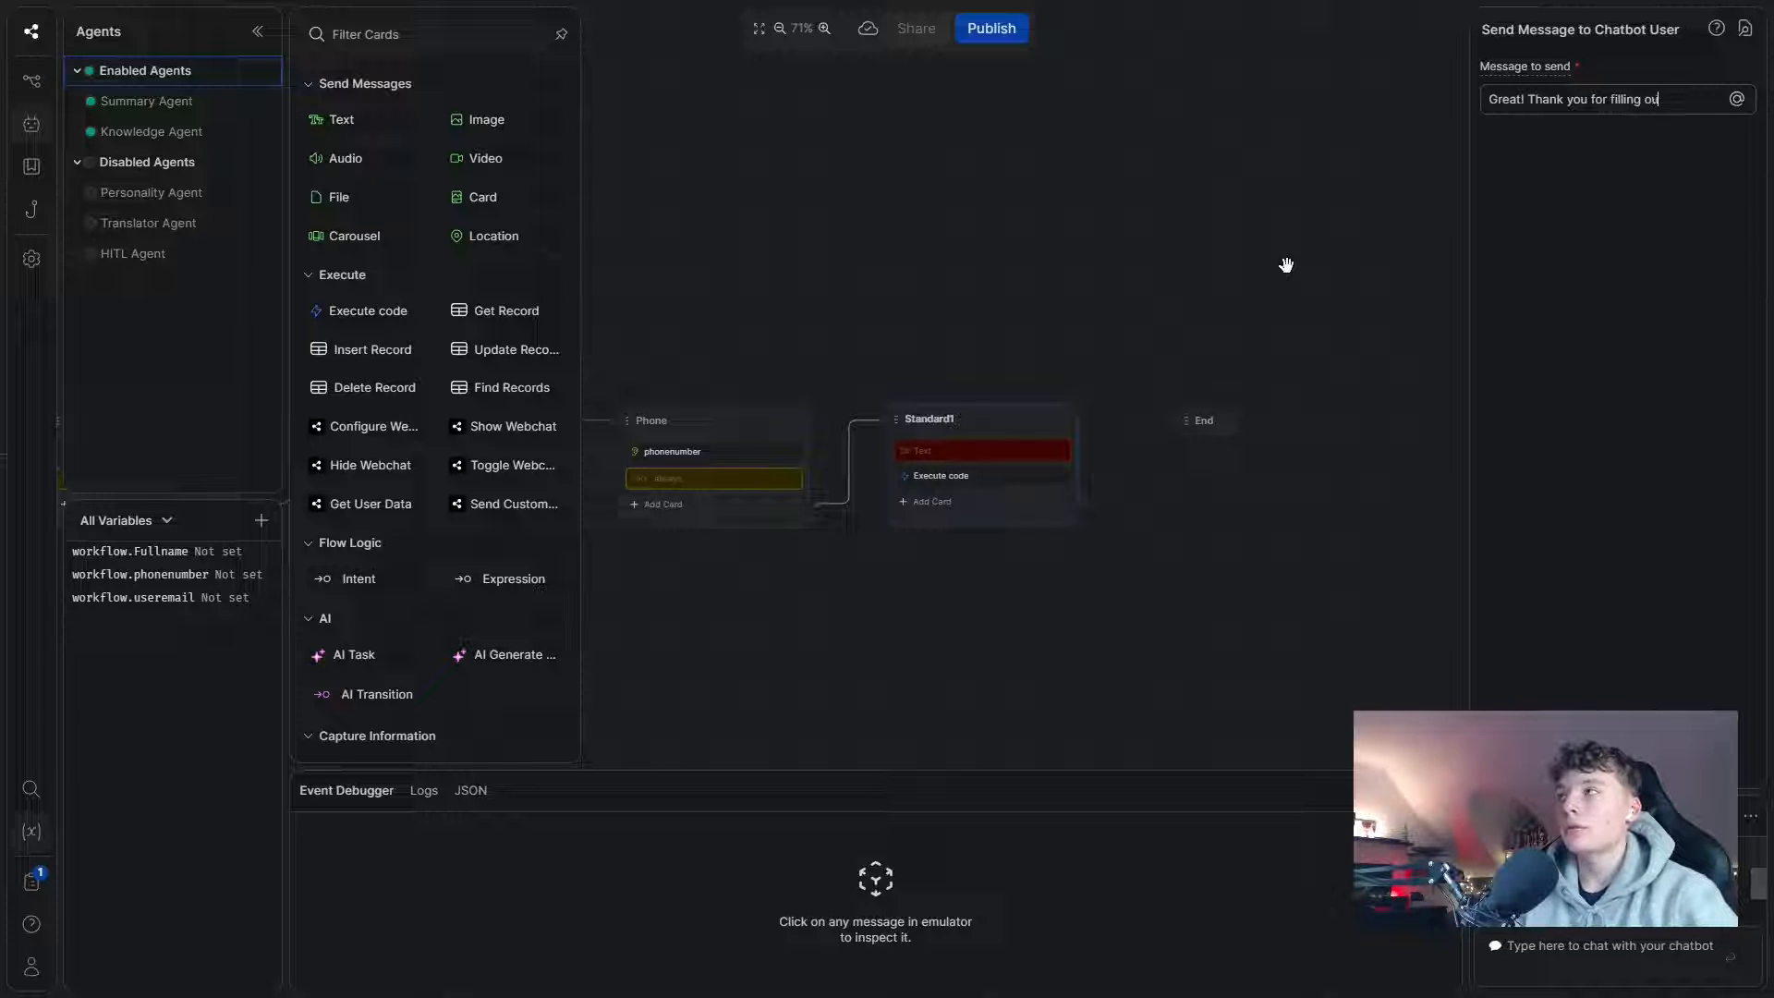
type("t that informa")
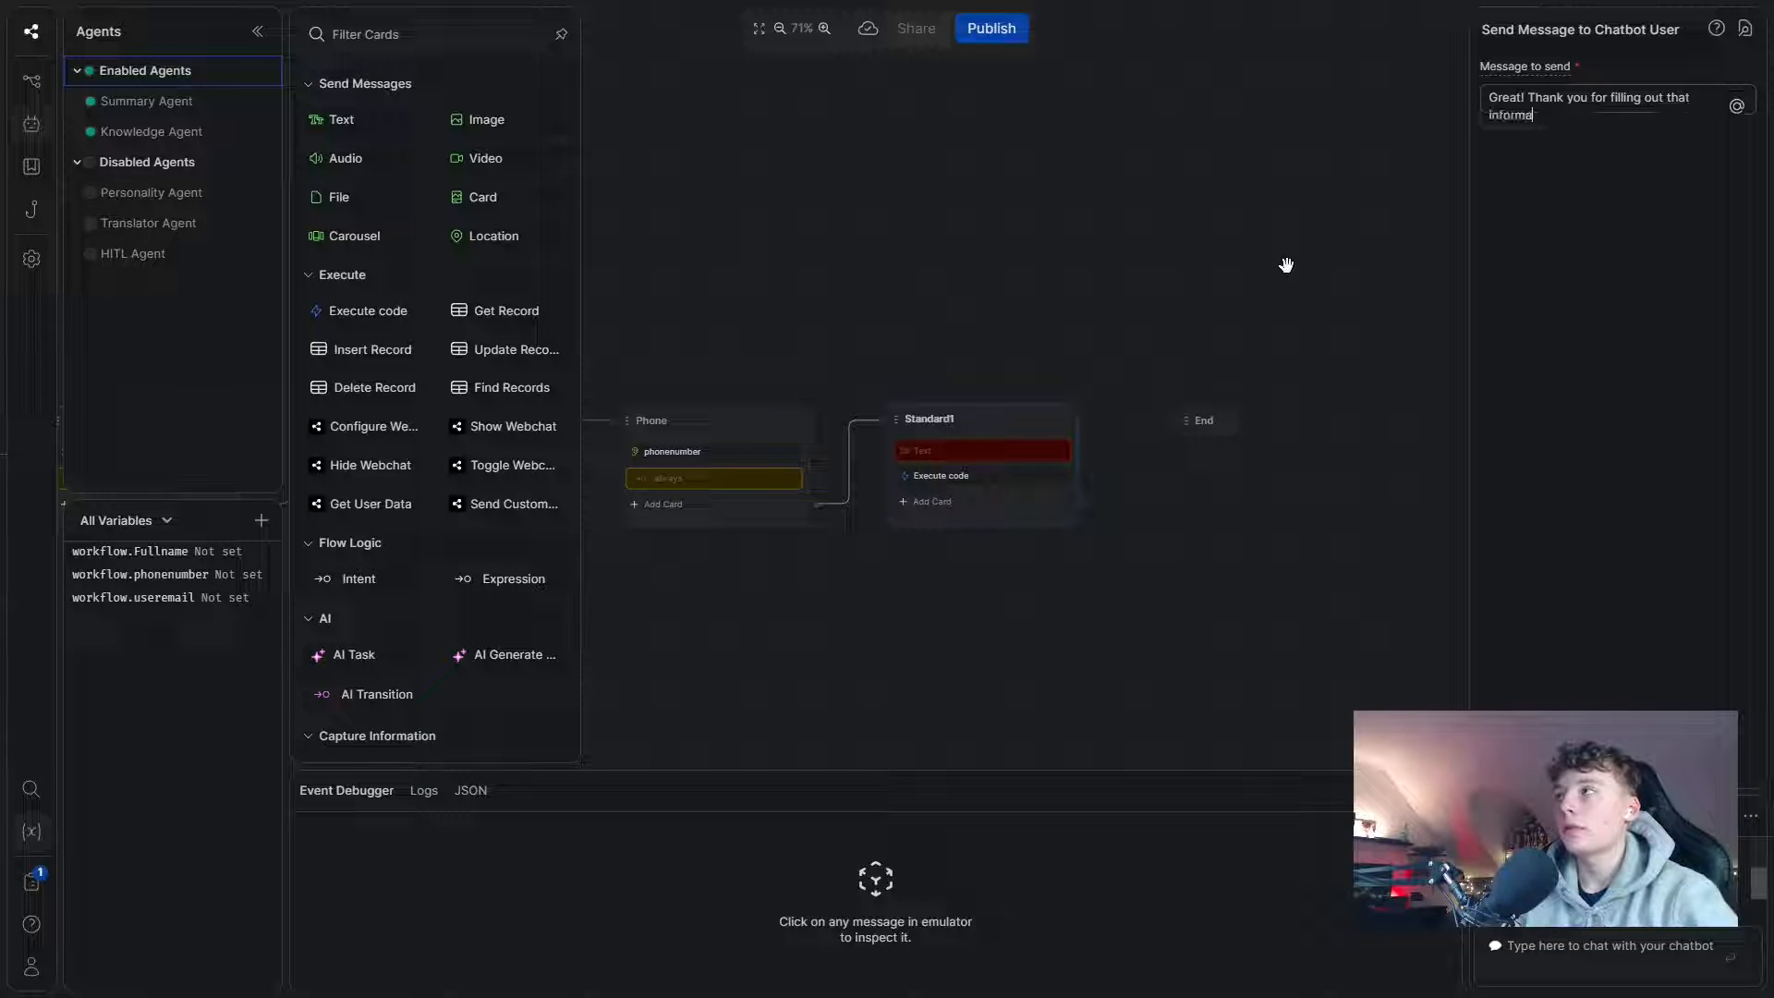
type("tion!")
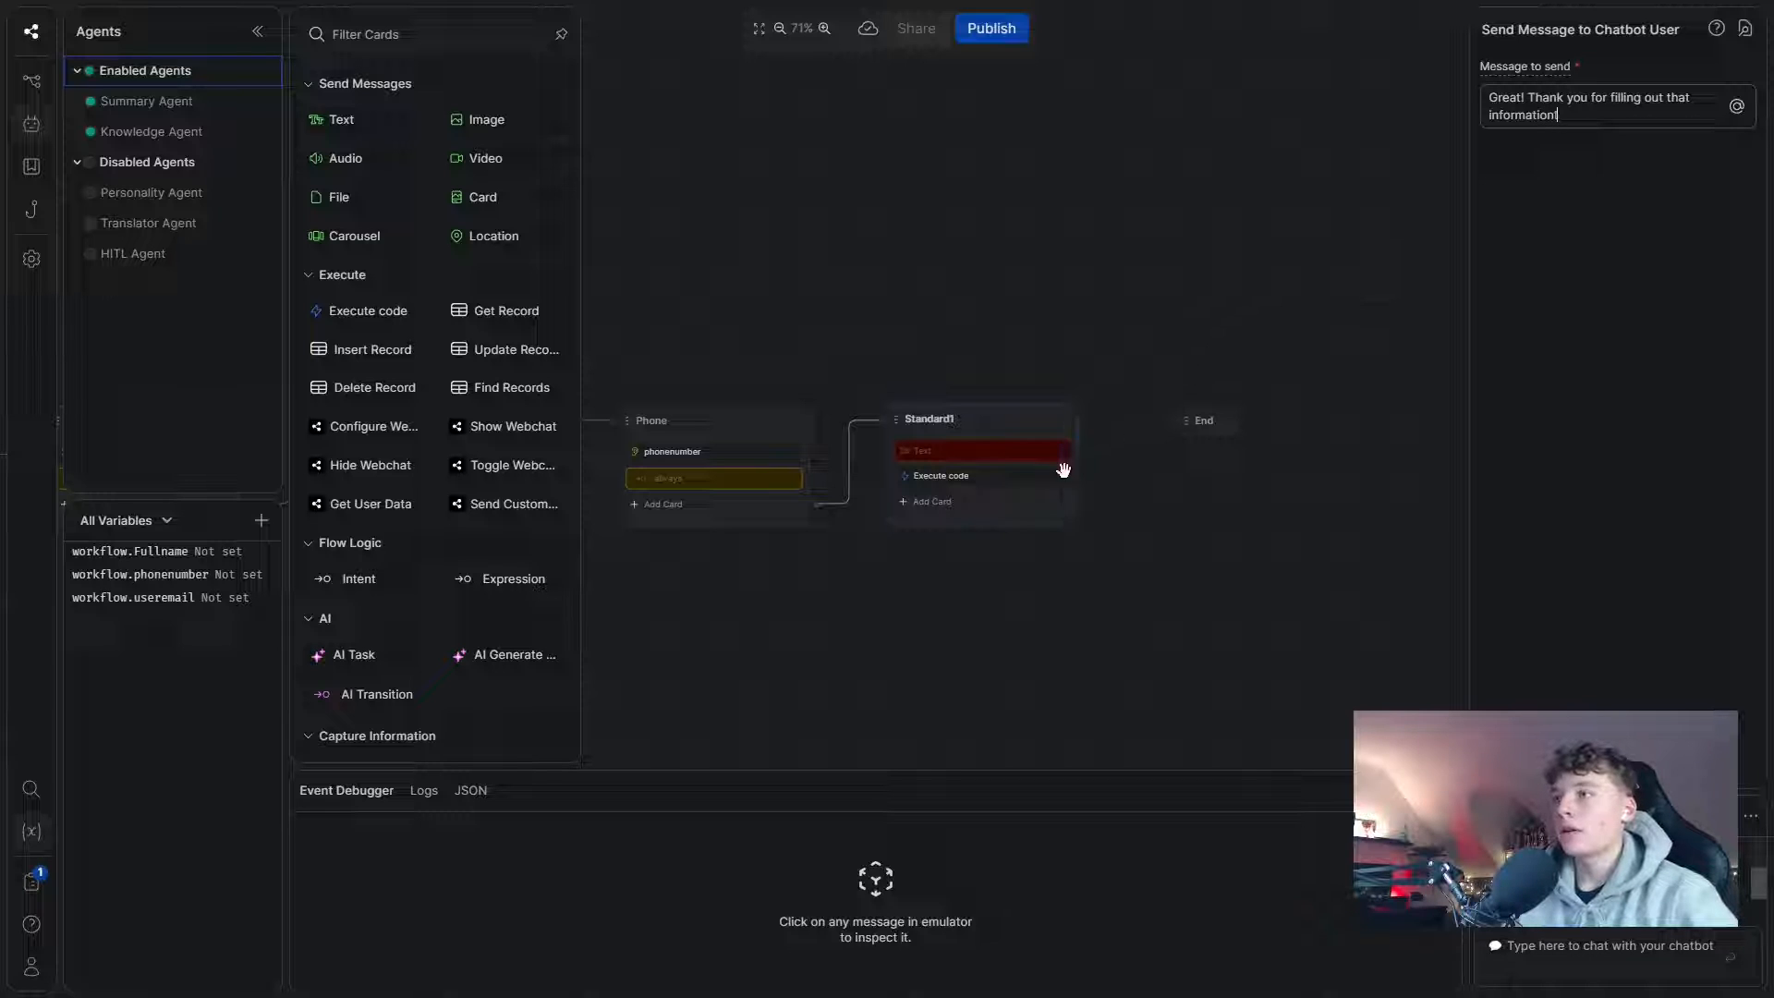
left_click(521, 577)
- Add an always (Expression) transition to Standard1
left_click_drag(788, 539, 822, 535)
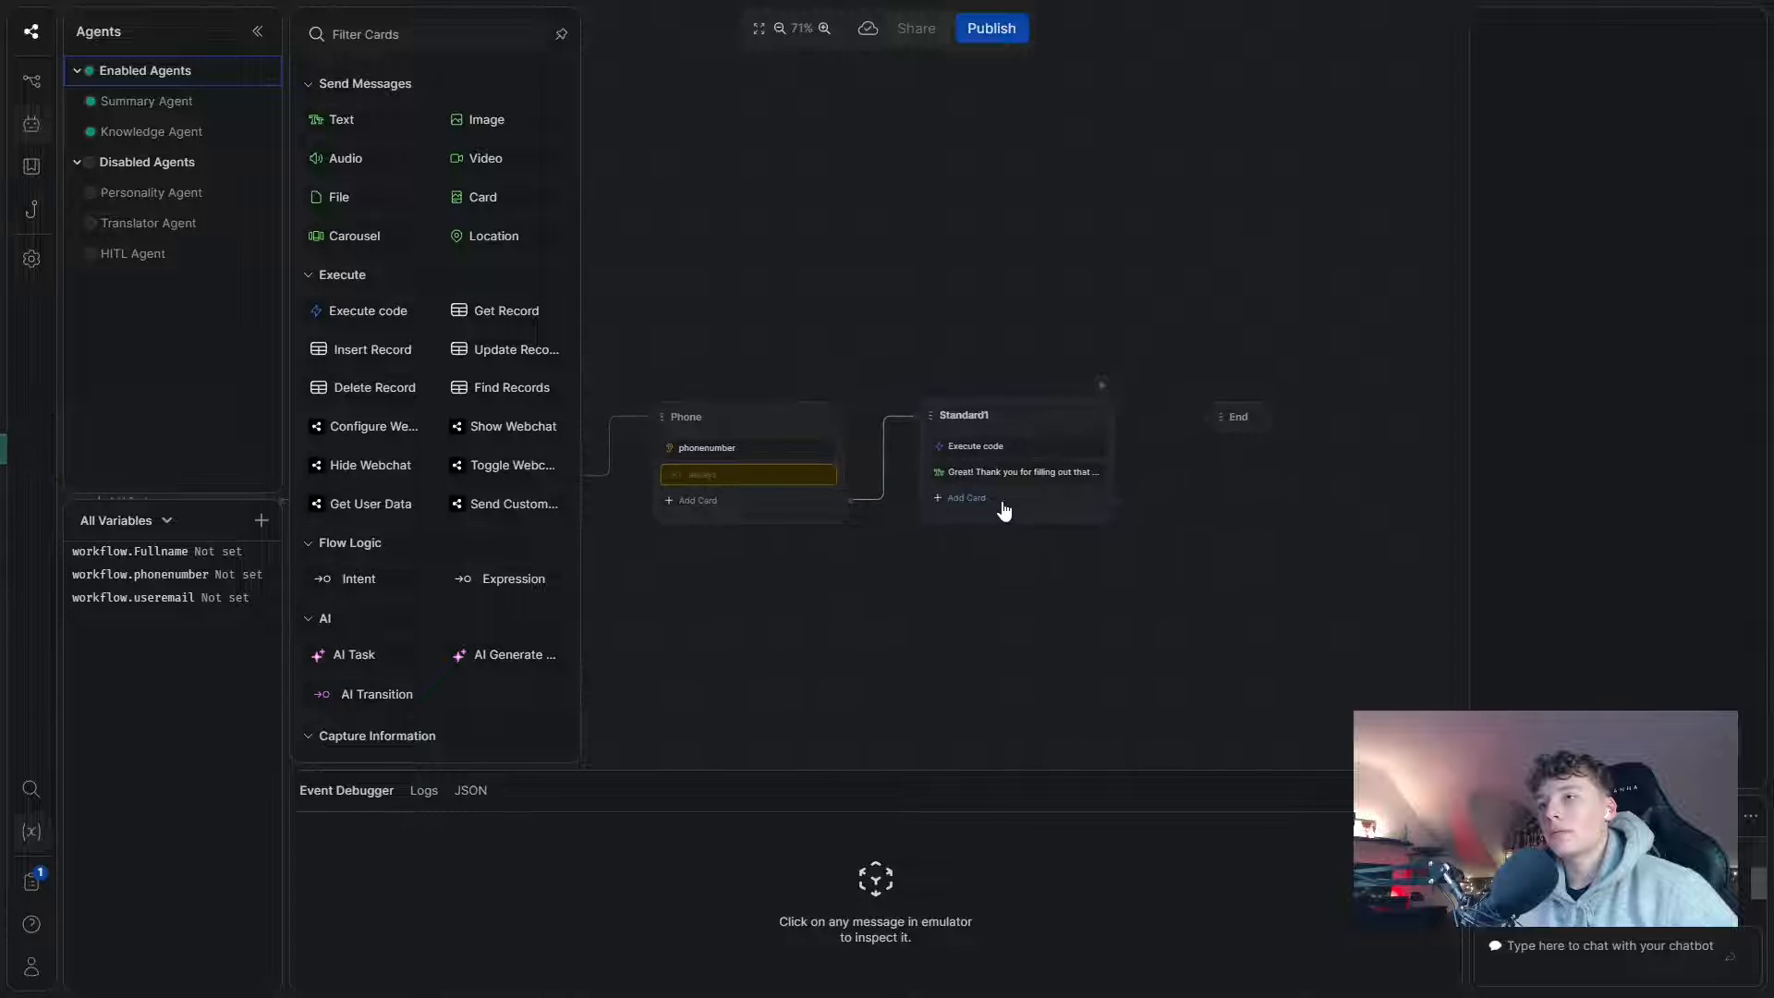
left_click(1002, 507)
left_click(519, 572)
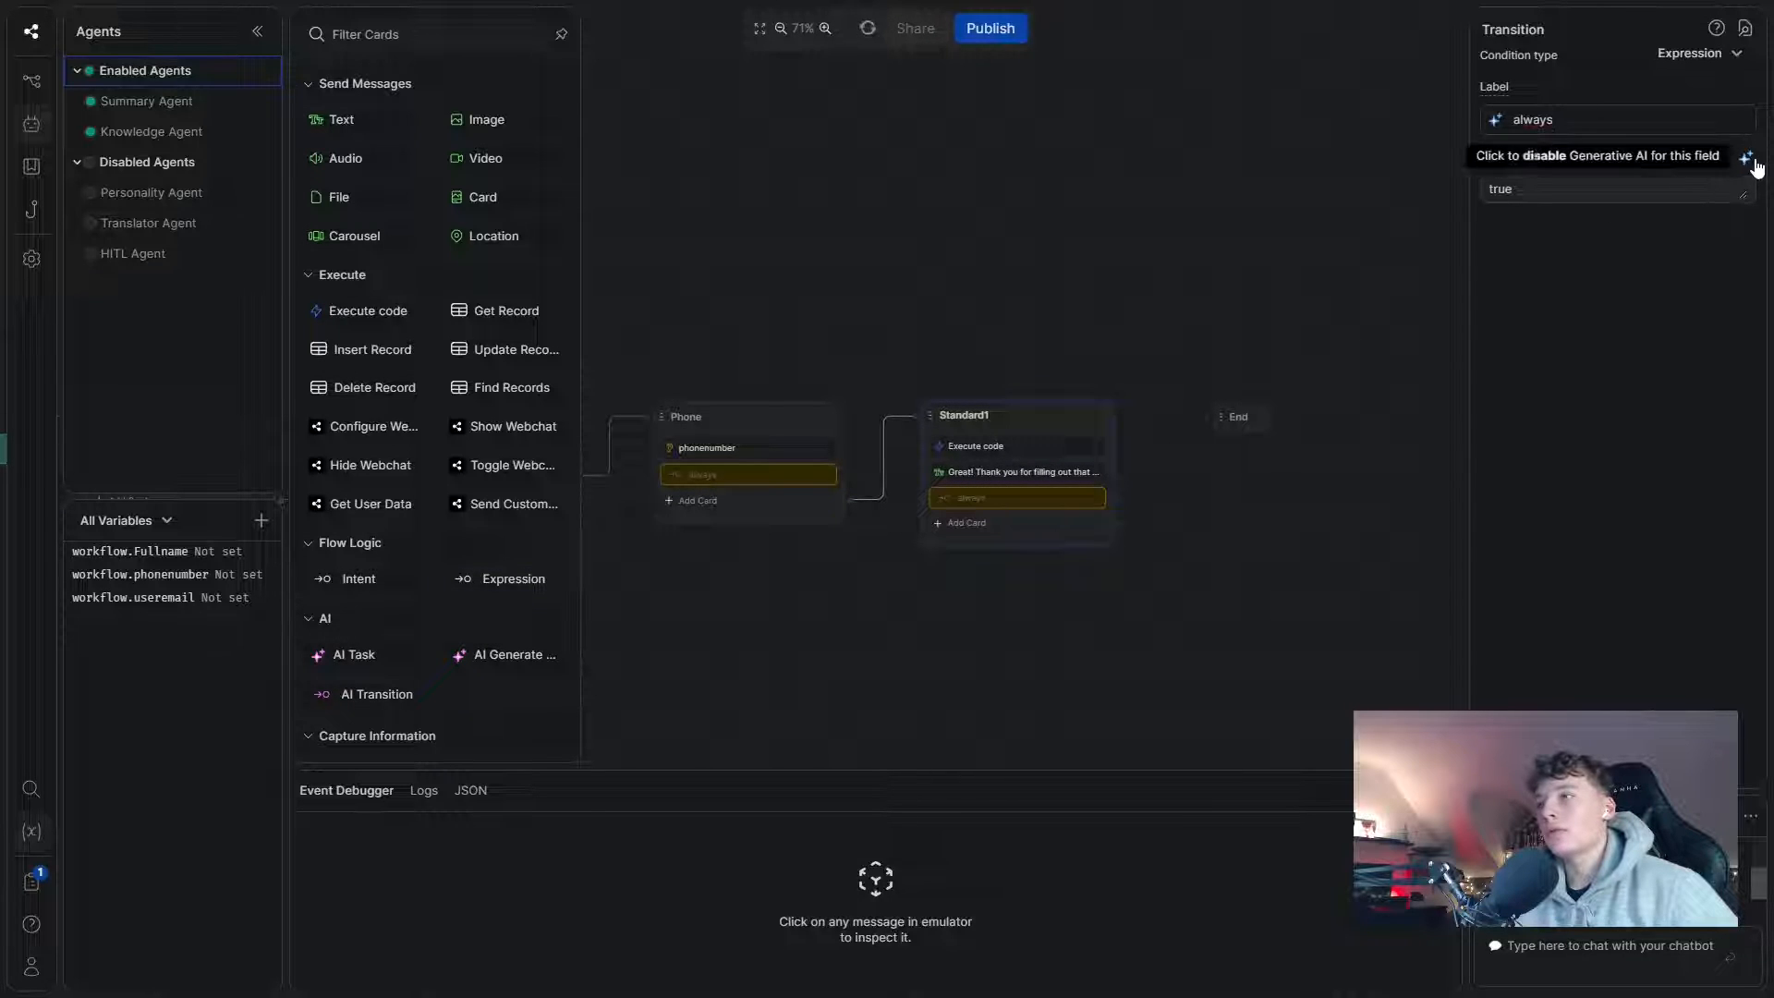
left_click(1137, 351)
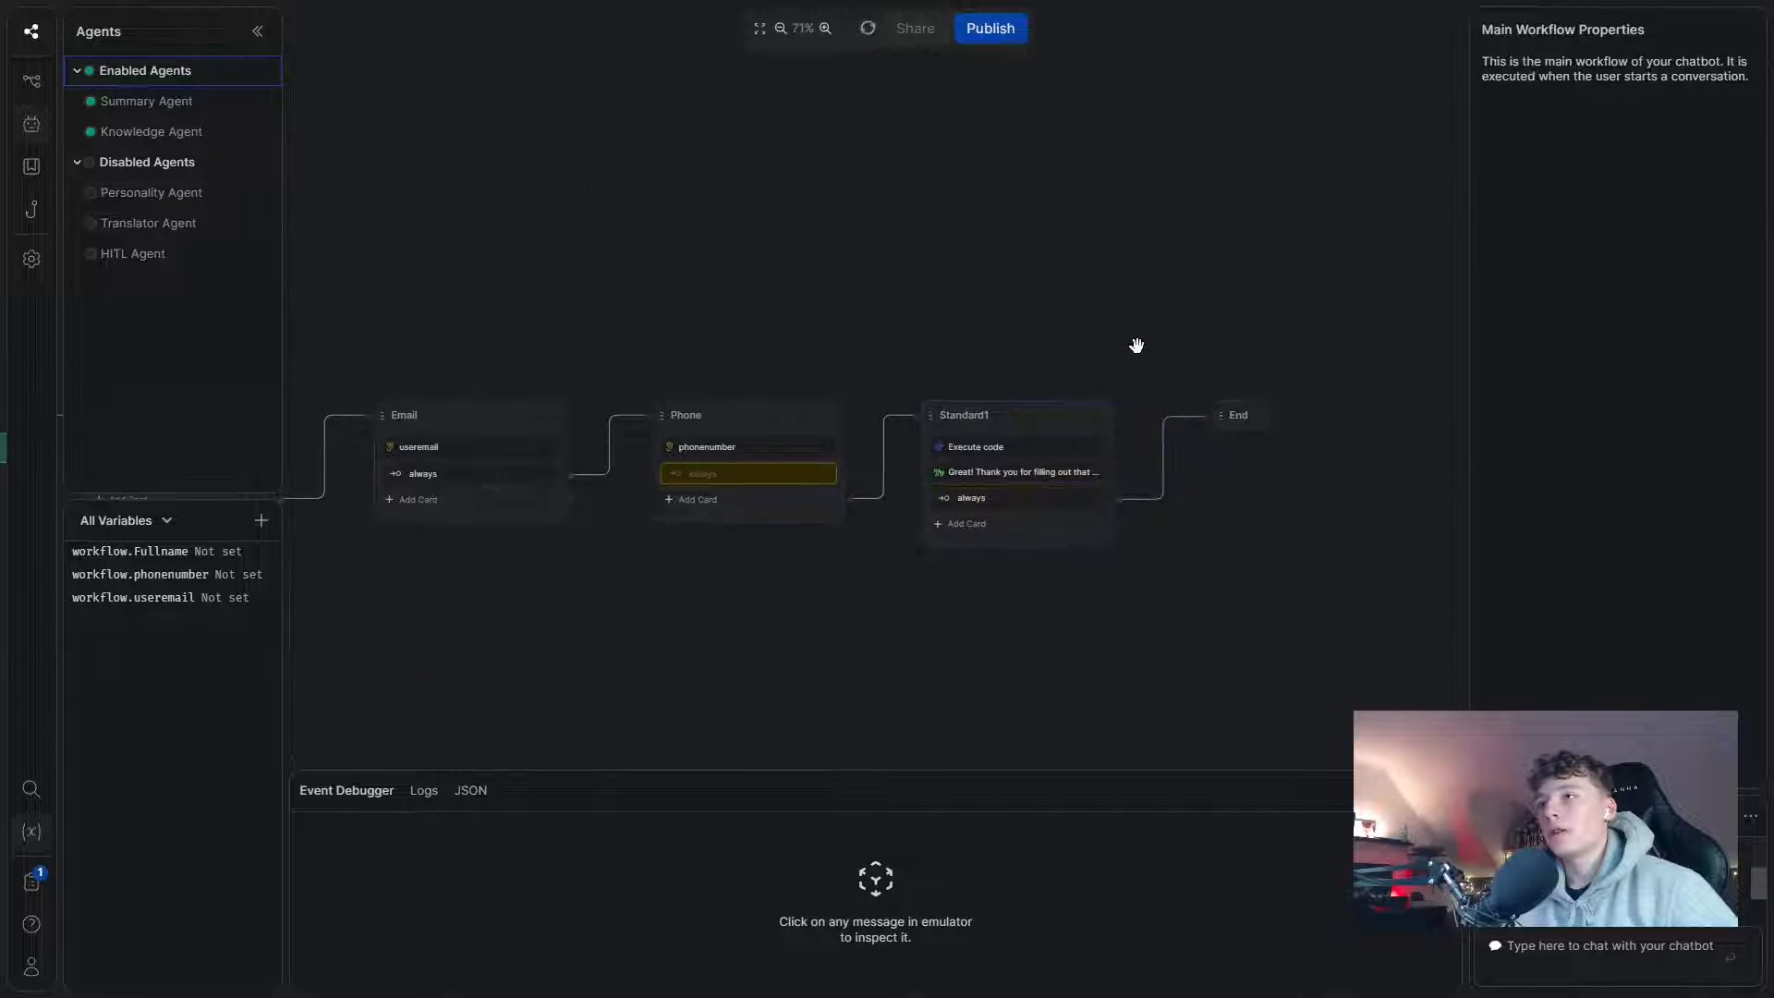
left_click_drag(844, 341, 989, 344)
- Create a new Make scenario and pick the Webhooks app, found by searching 'web', for its first module
scroll(1007, 346, "down", 3)
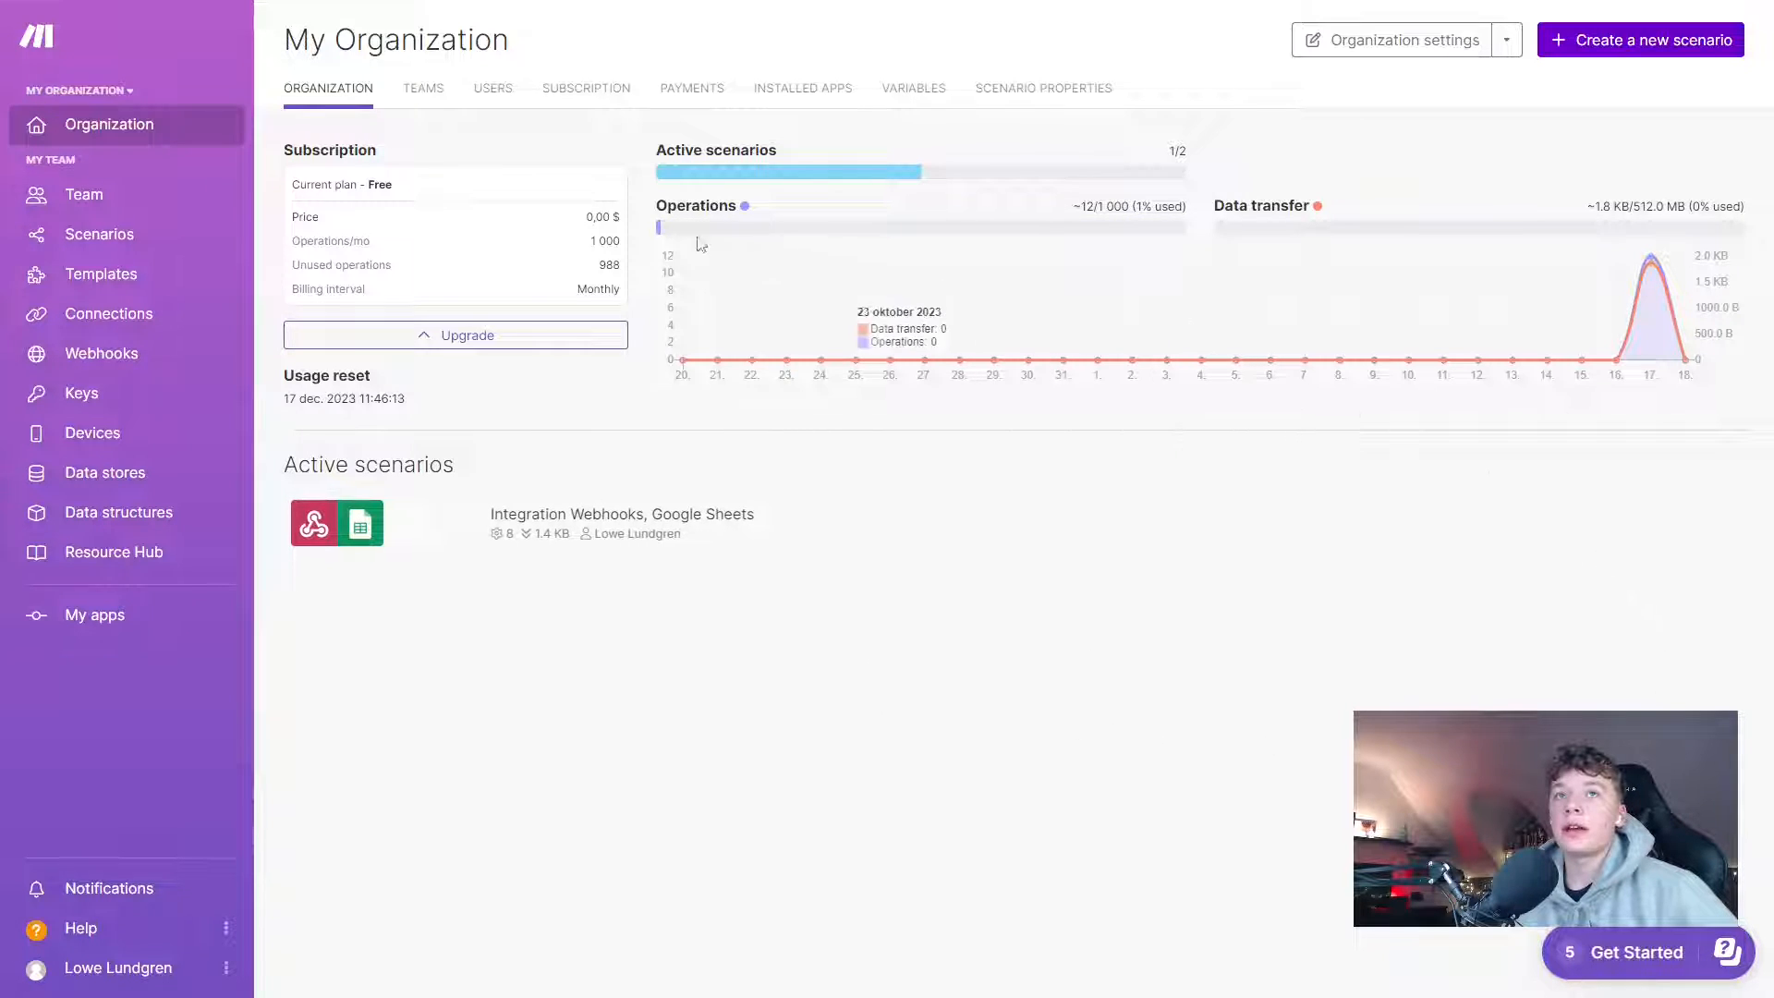
left_click(81, 242)
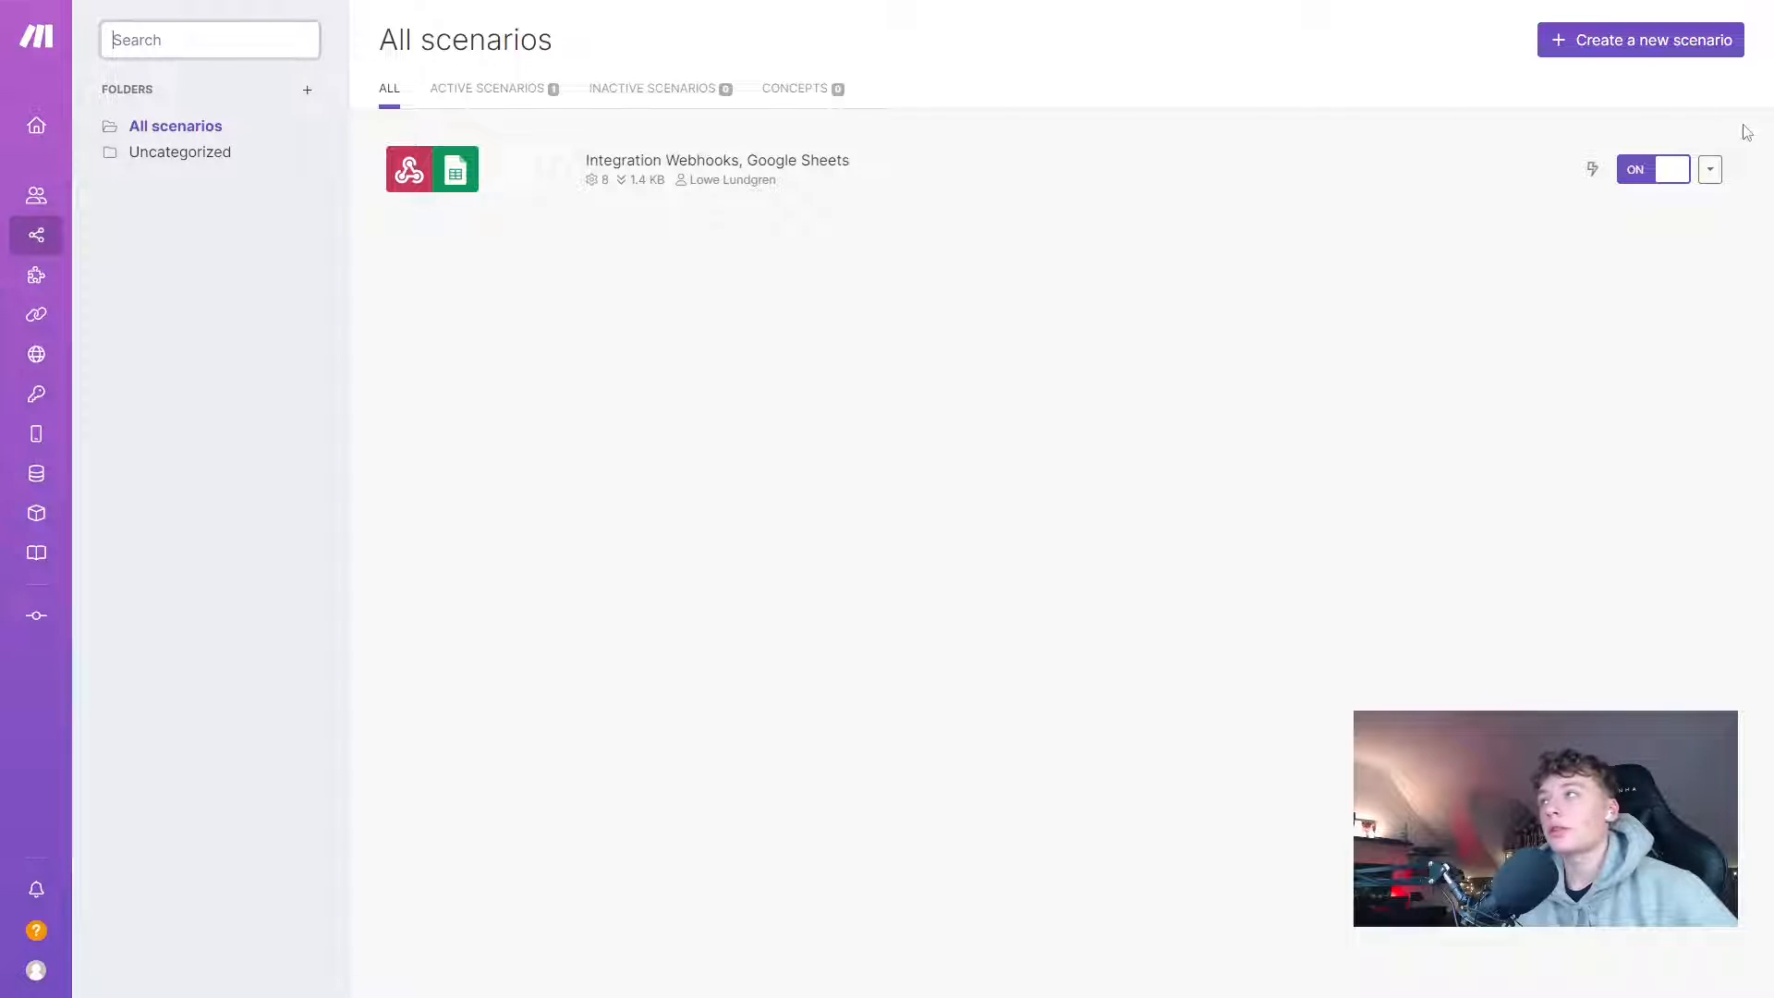
left_click(1645, 53)
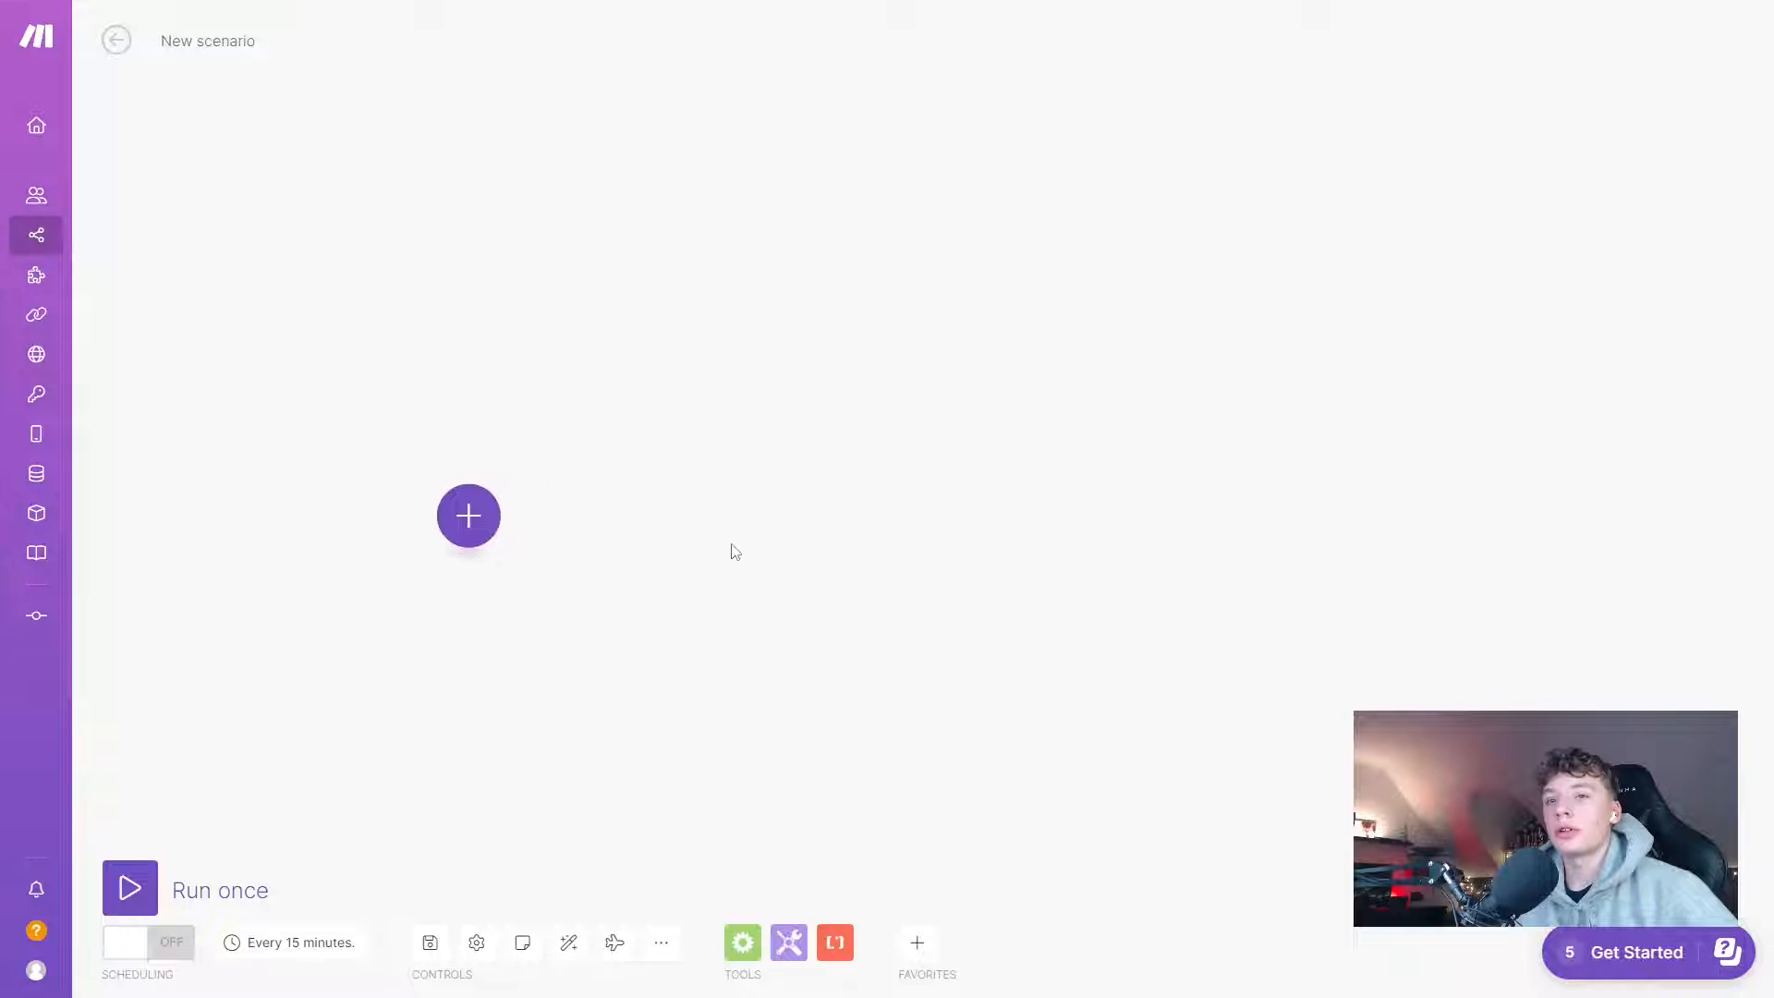
left_click(578, 538)
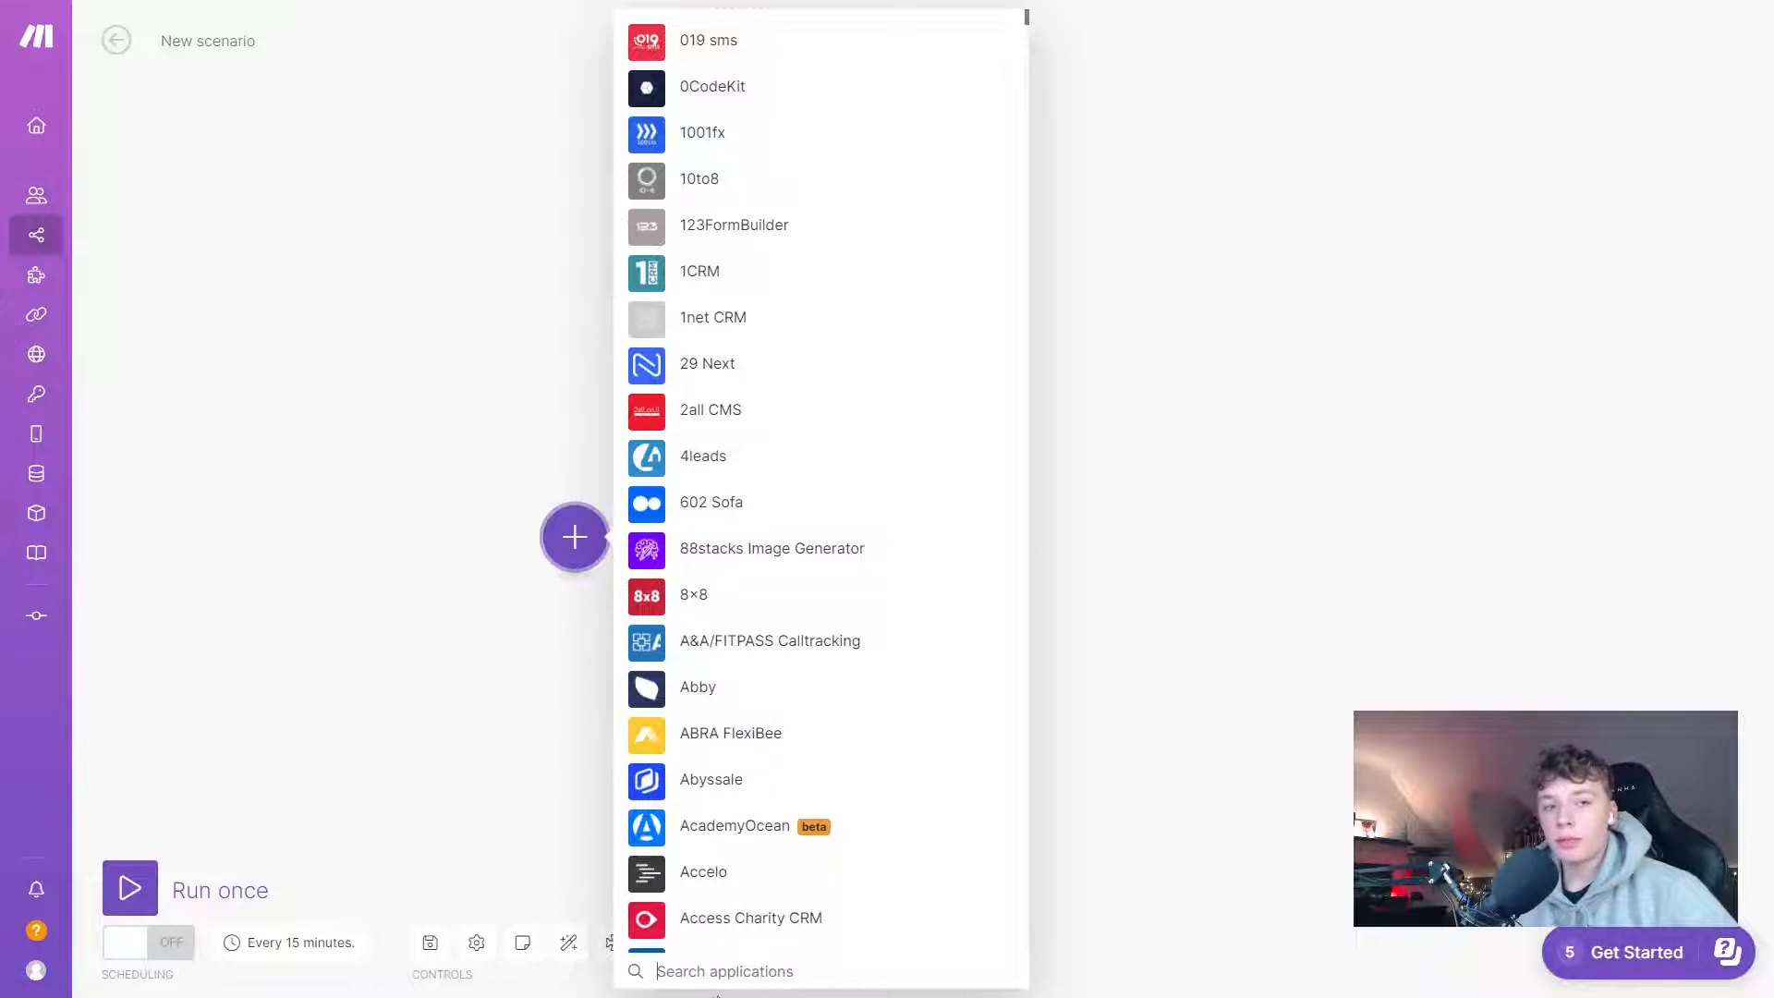
type("webhook")
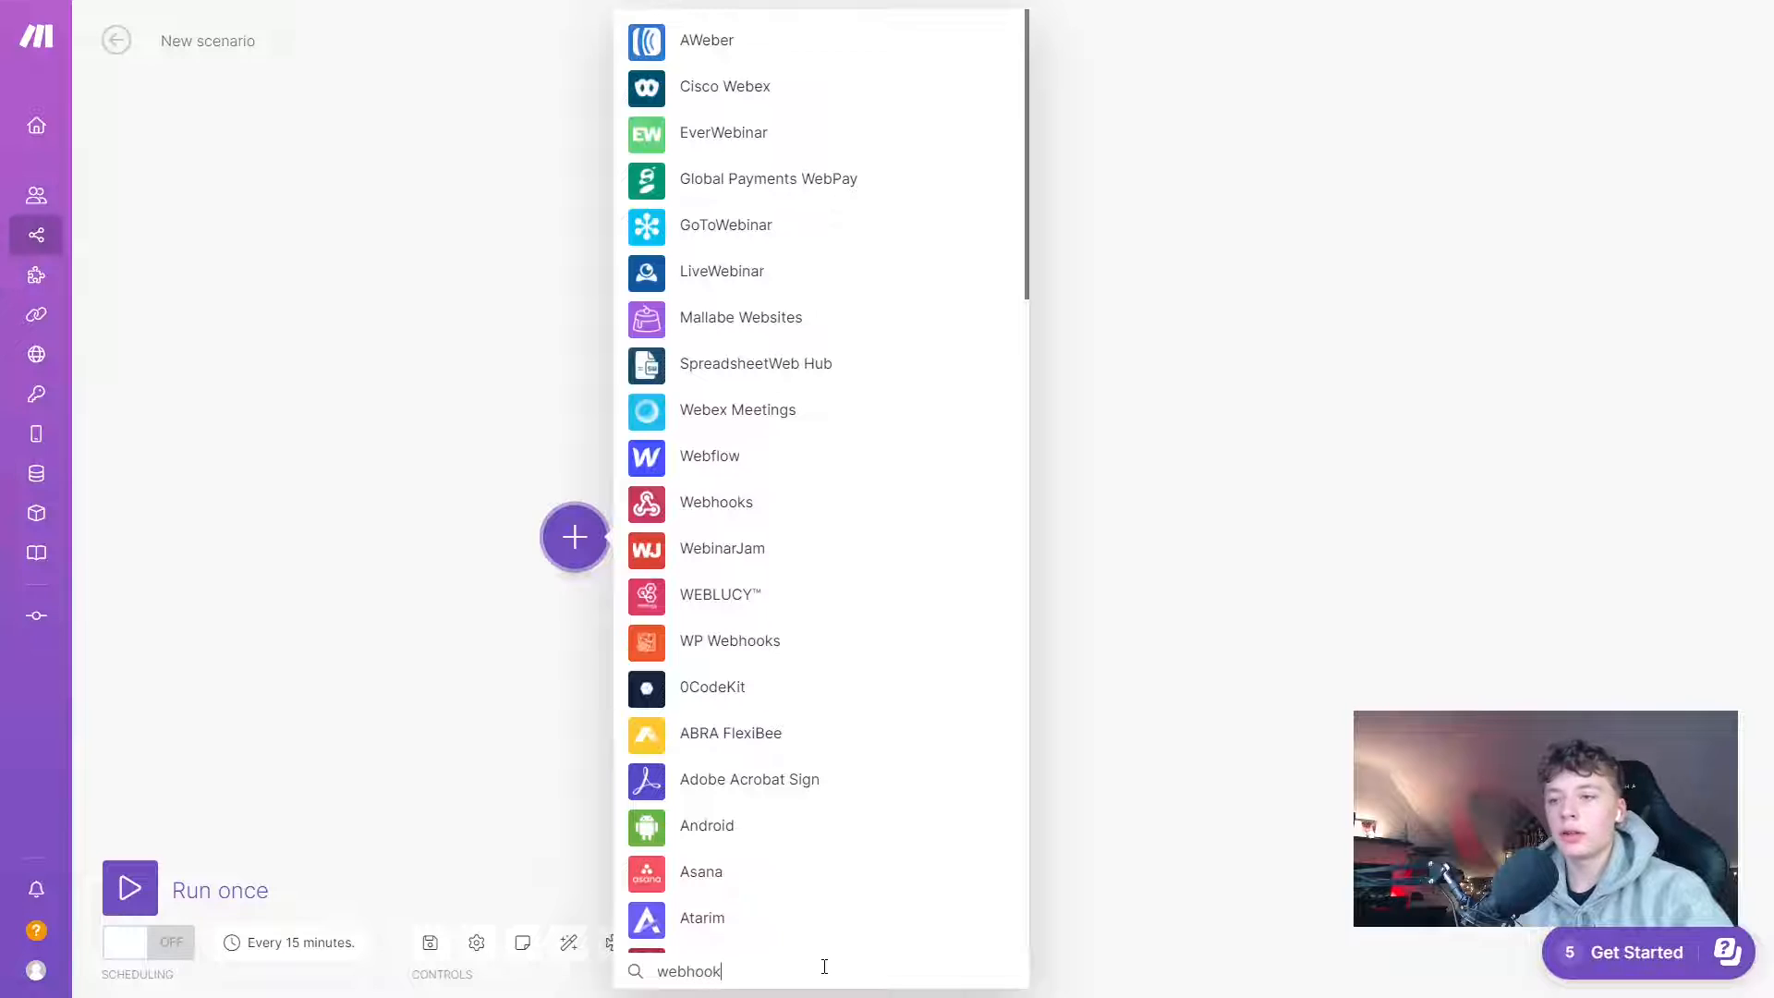
scroll(824, 966, "down", 10)
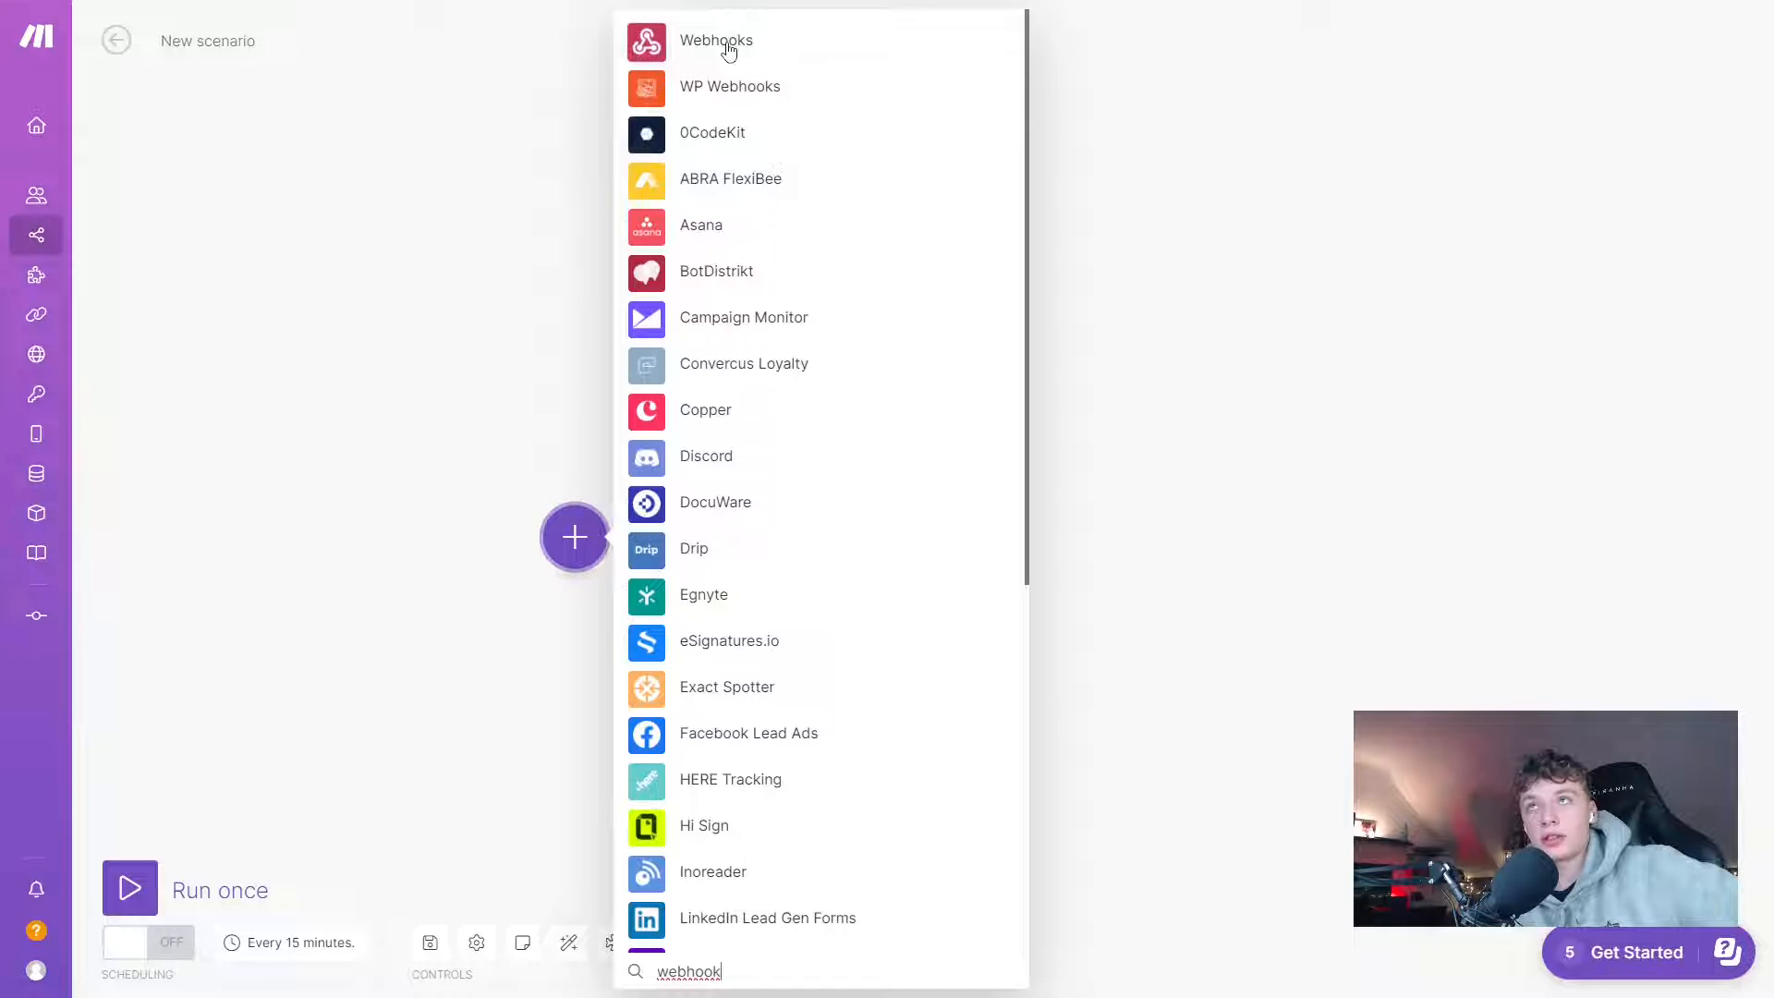
left_click(724, 44)
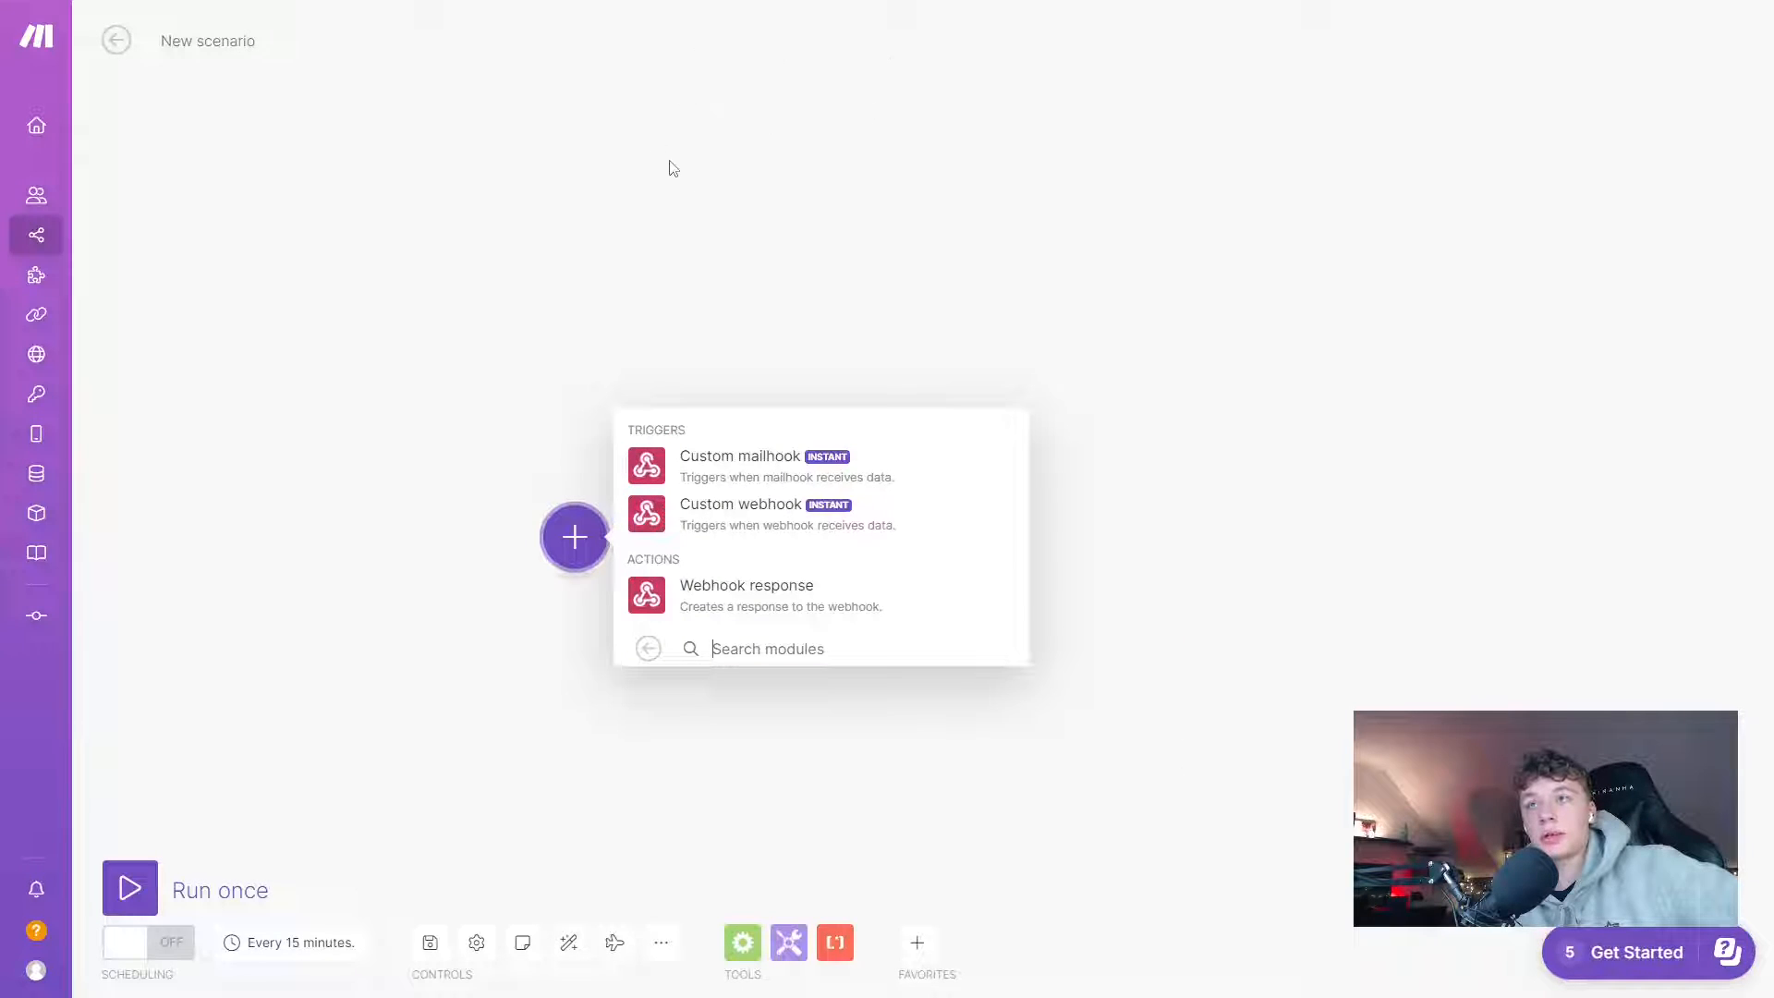
- Add a Custom webhook trigger named mybotpresswebhook, save it and copy its address
left_click(709, 514)
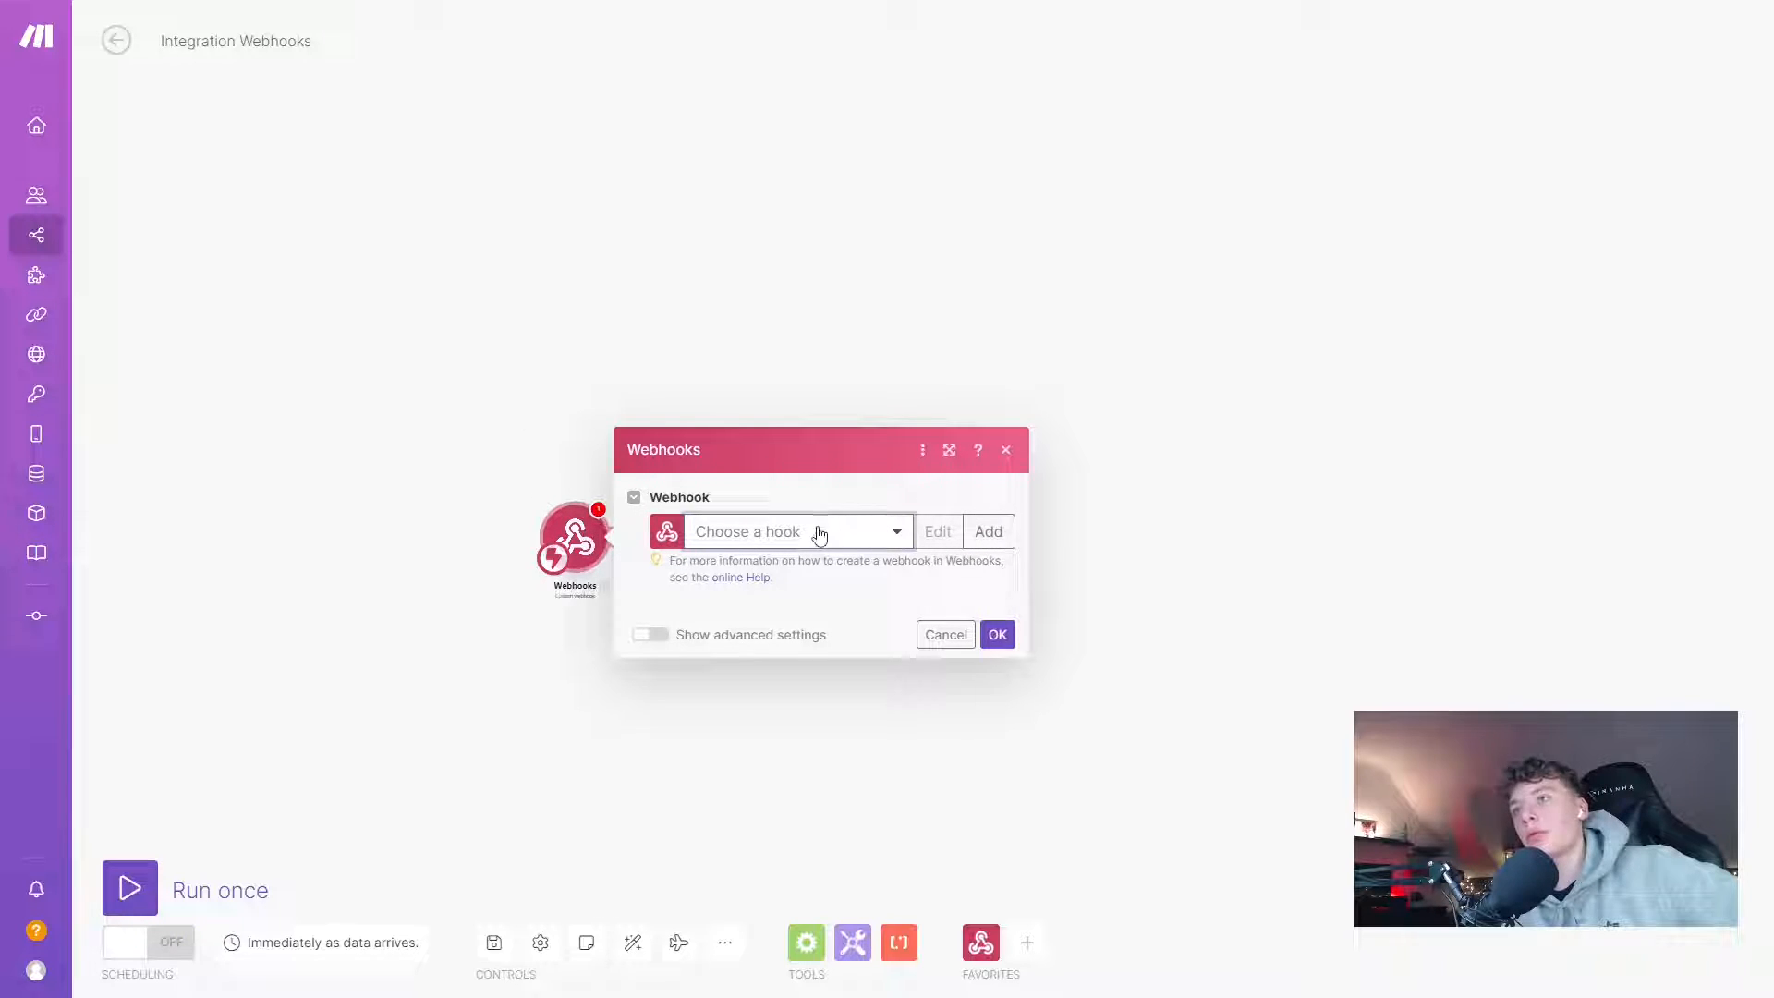
left_click(988, 531)
triple_click(1139, 456)
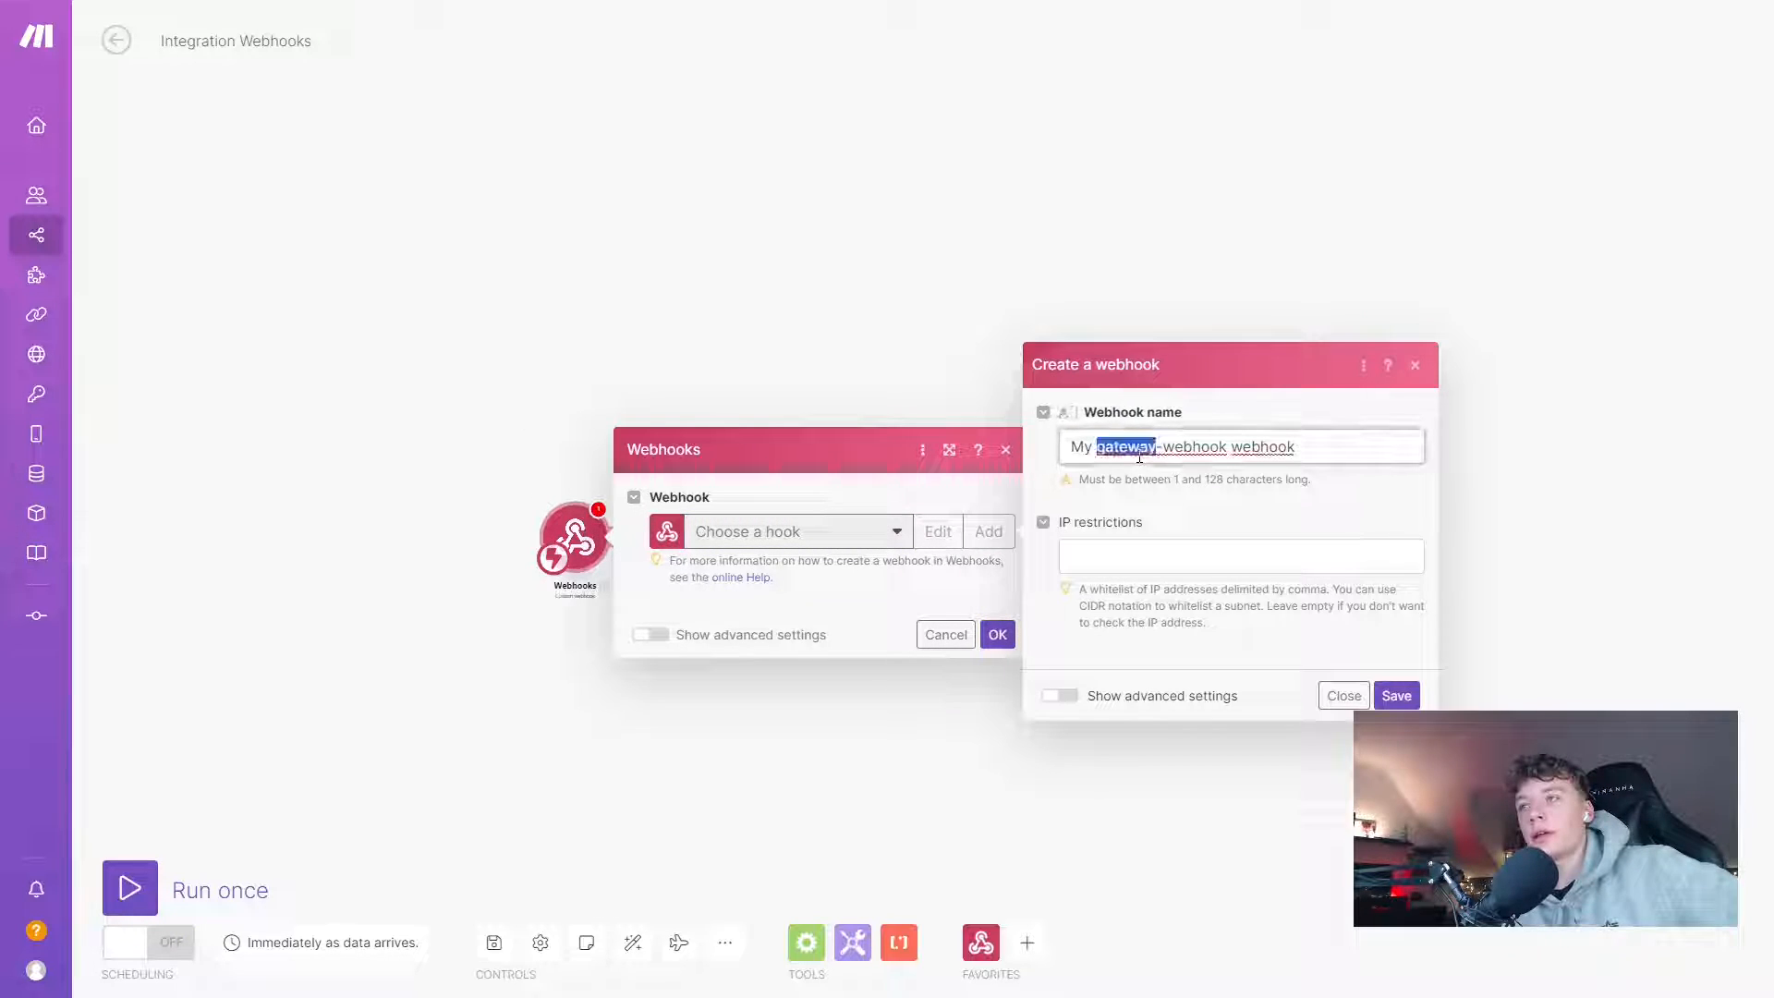
type("mybotpress")
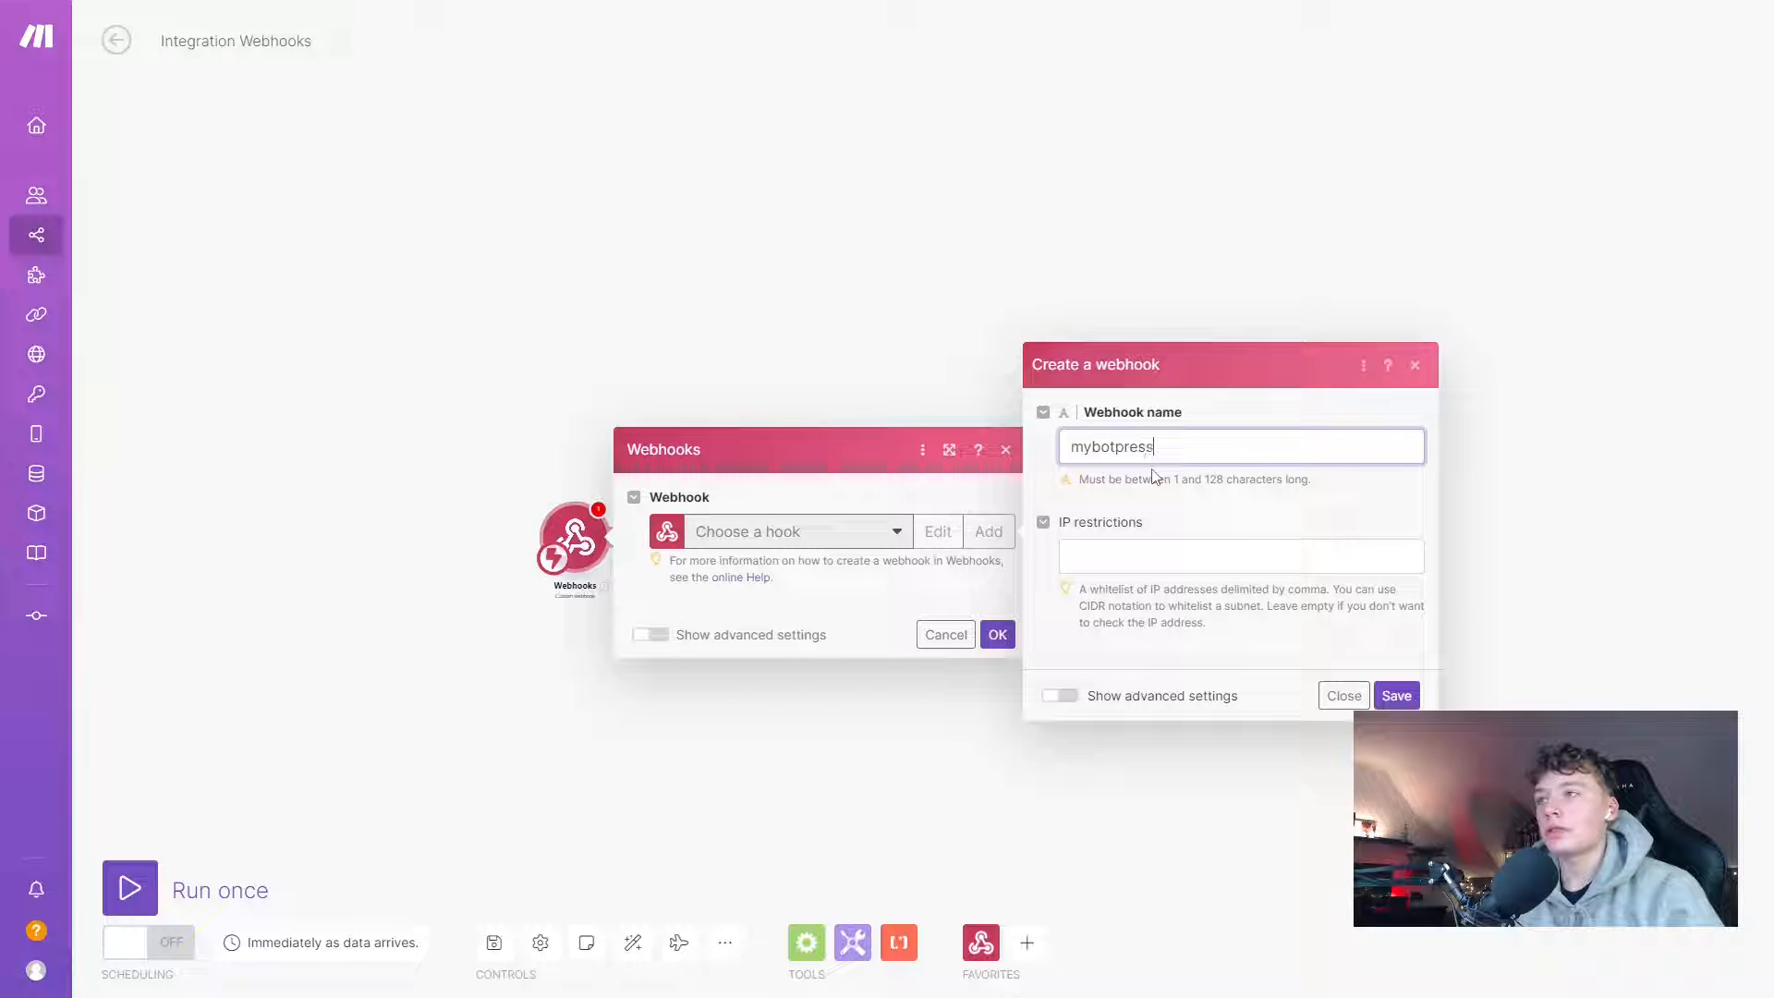
type("webhook")
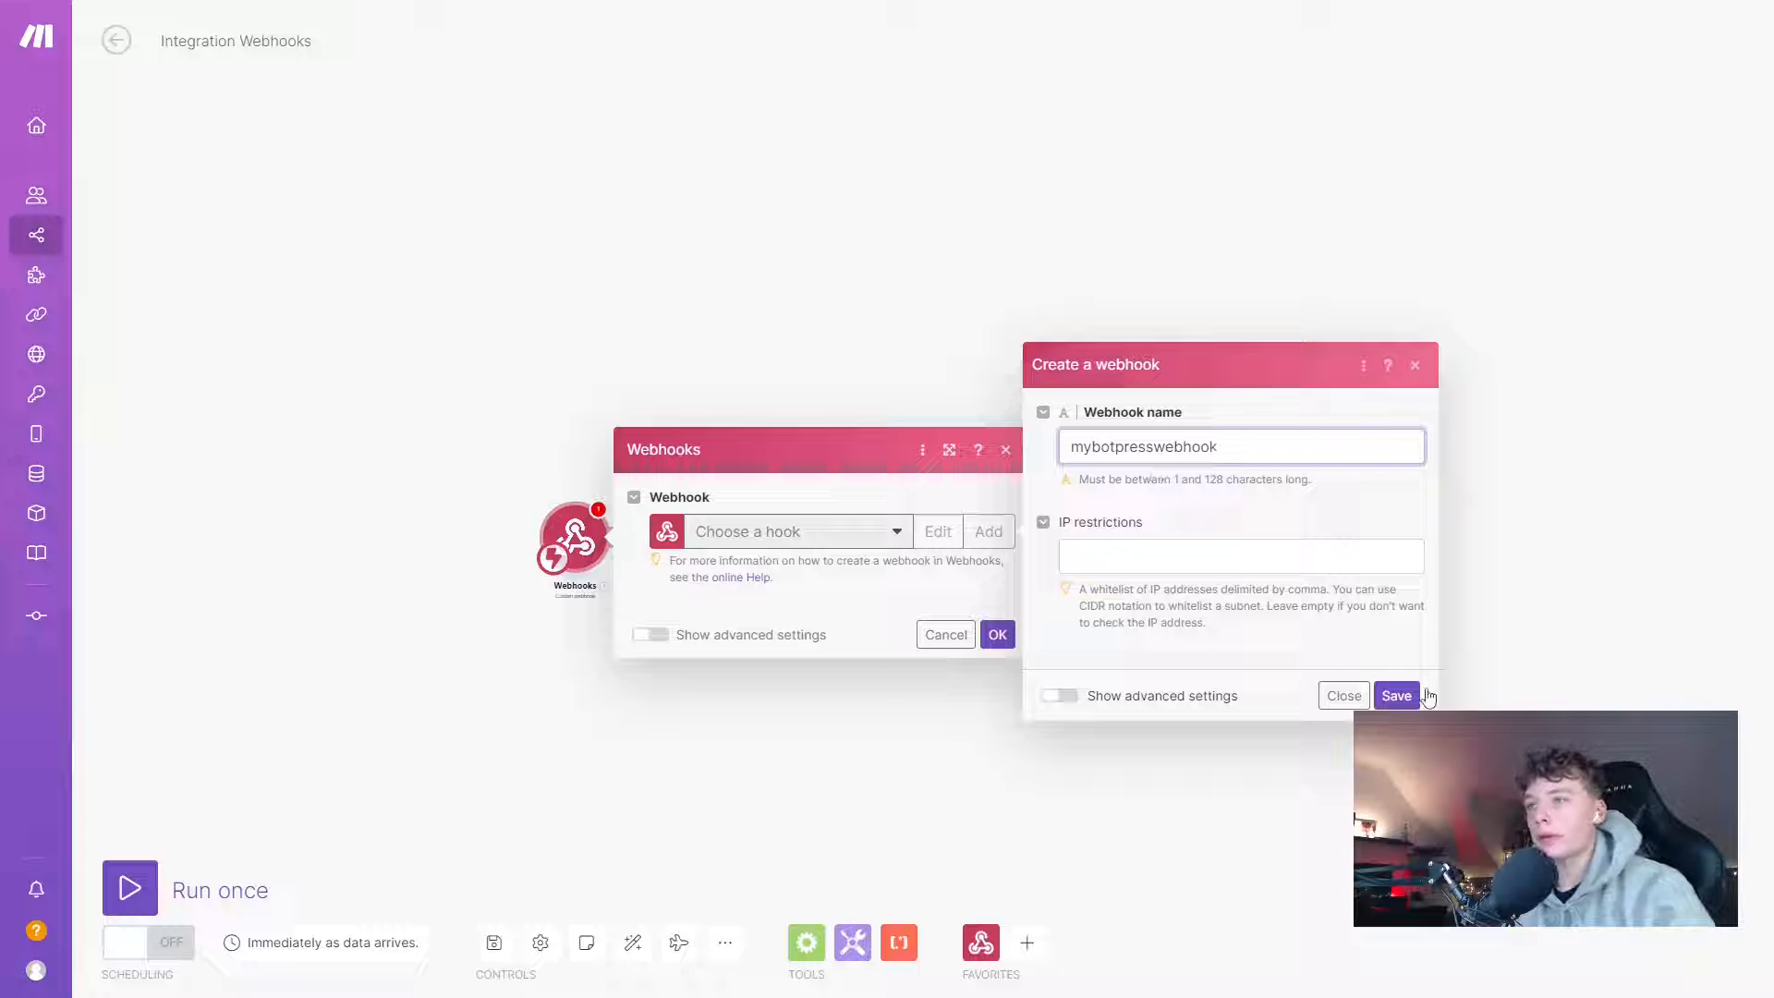
left_click(1388, 695)
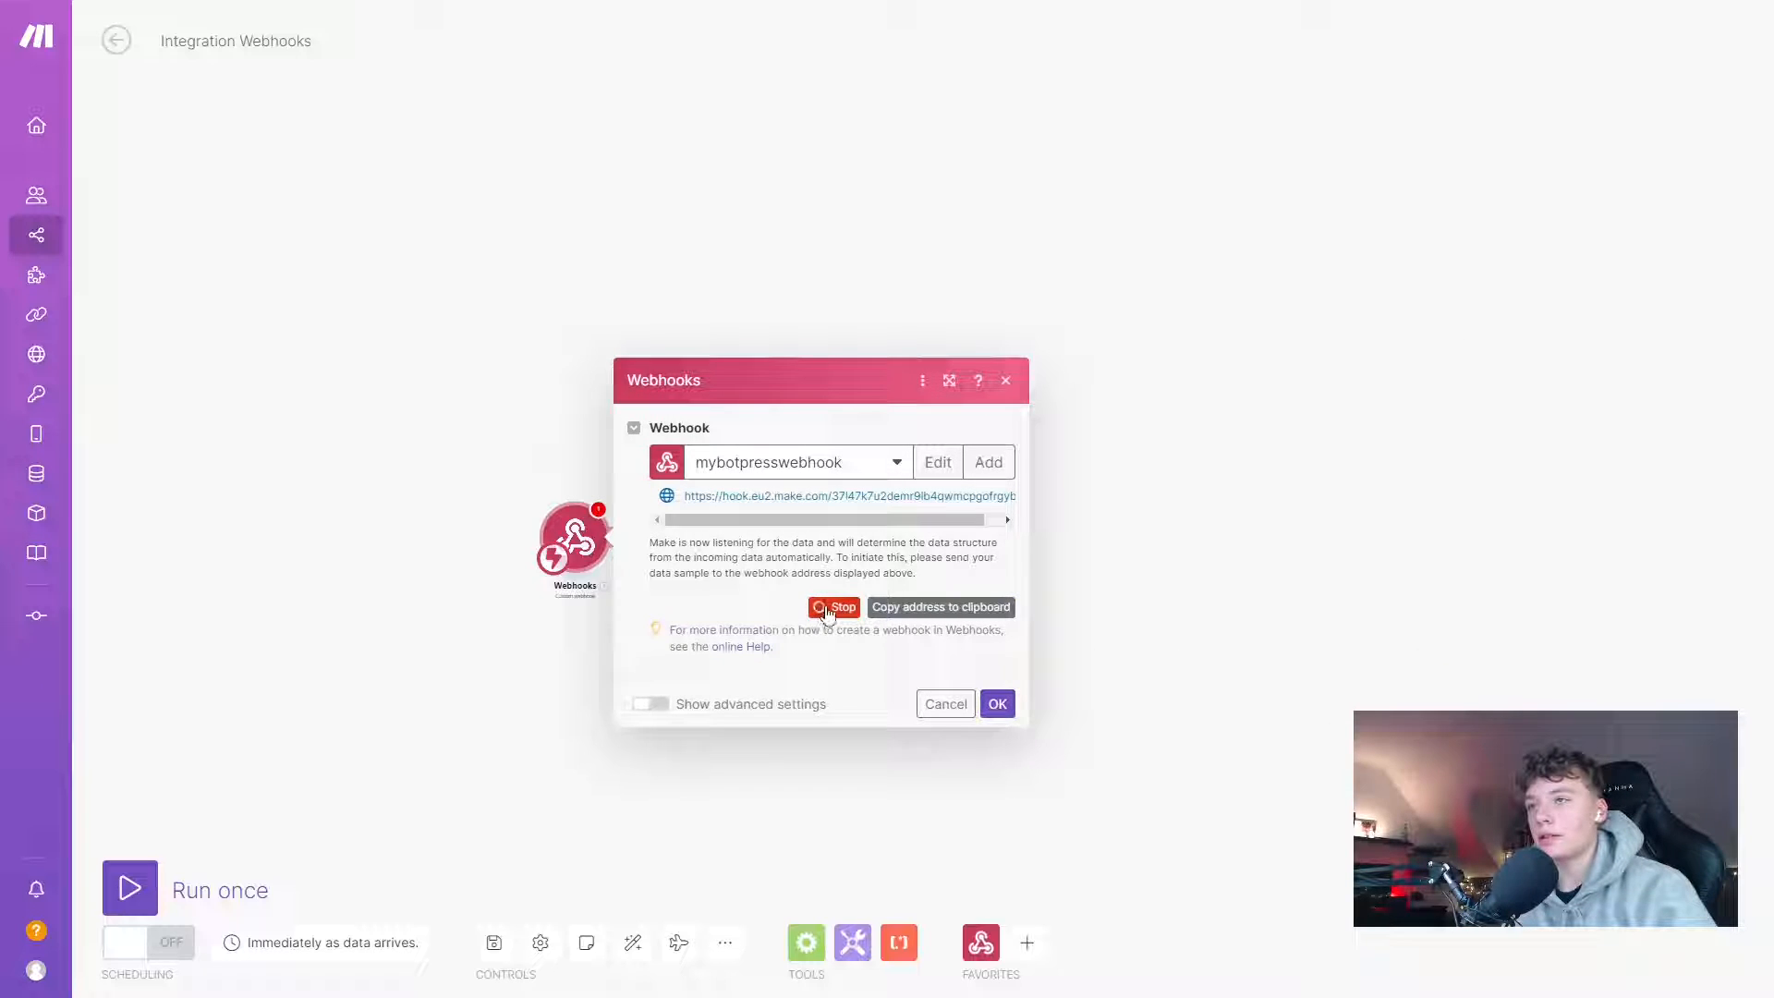
left_click(954, 616)
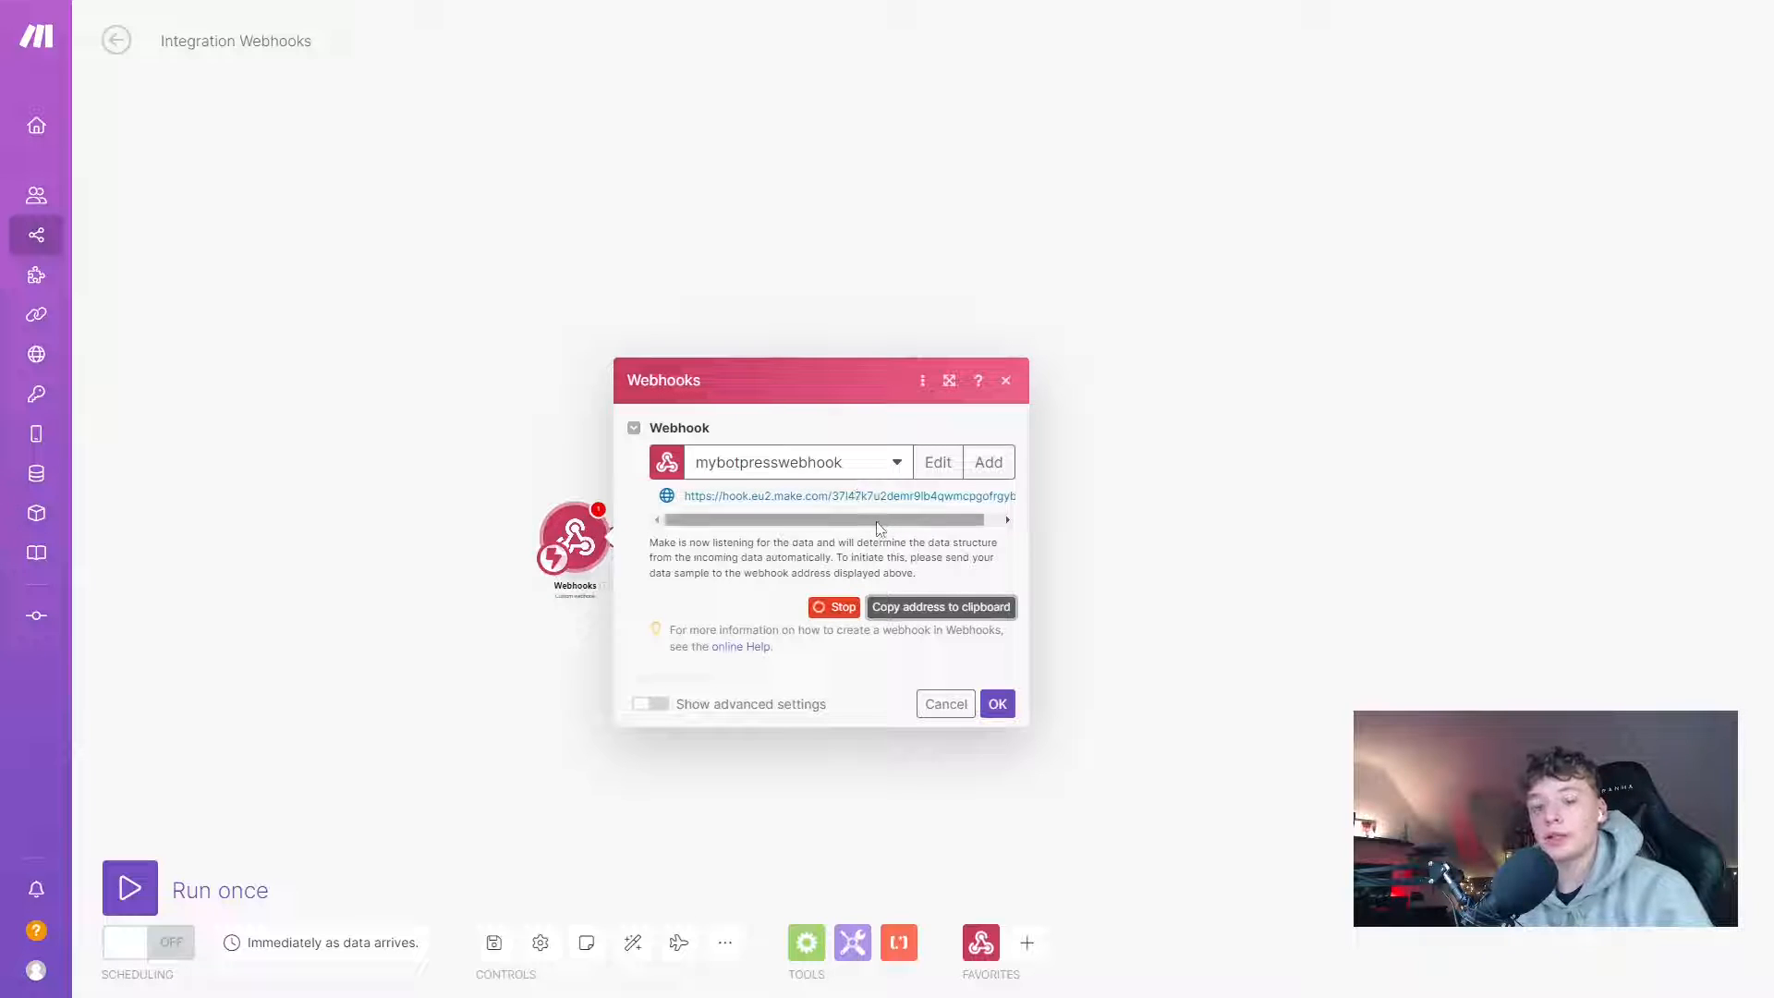
- In the Execute code editor, replace the placeholder webhookUrl with the pasted Make webhook address
key("alt+Tab")
key("alt+Tab")
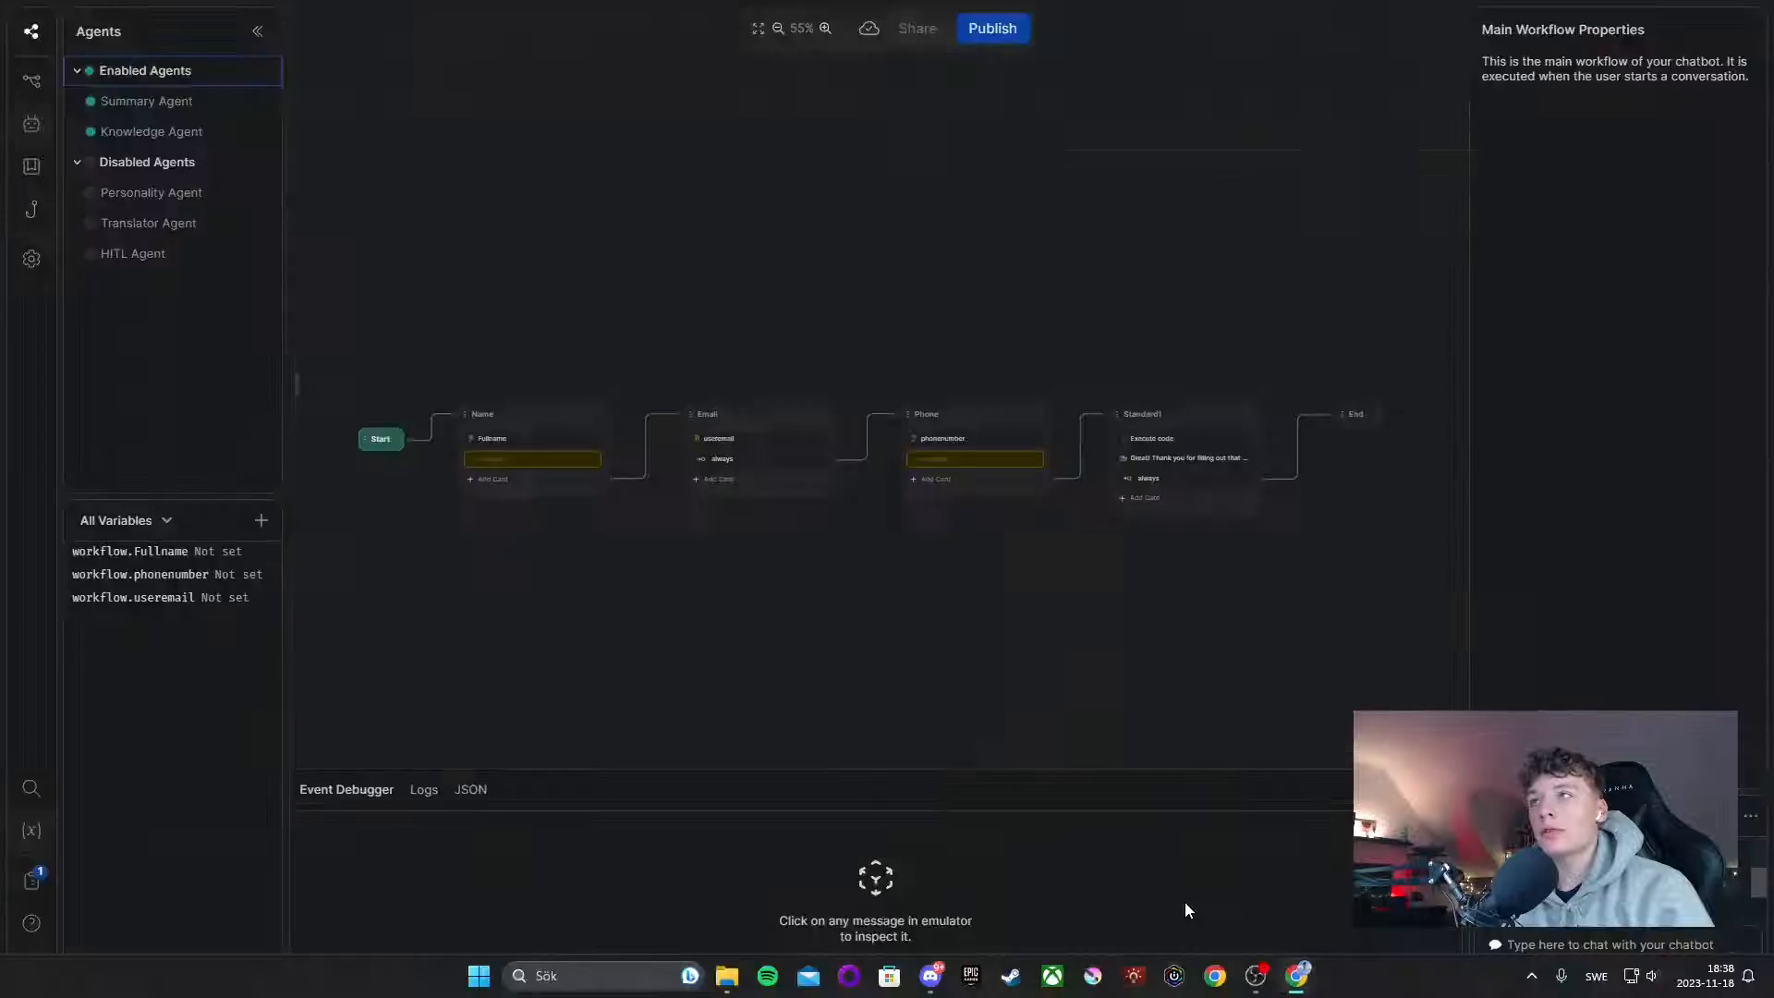
scroll(1201, 407, "up", 5)
left_click_drag(1217, 393, 1094, 367)
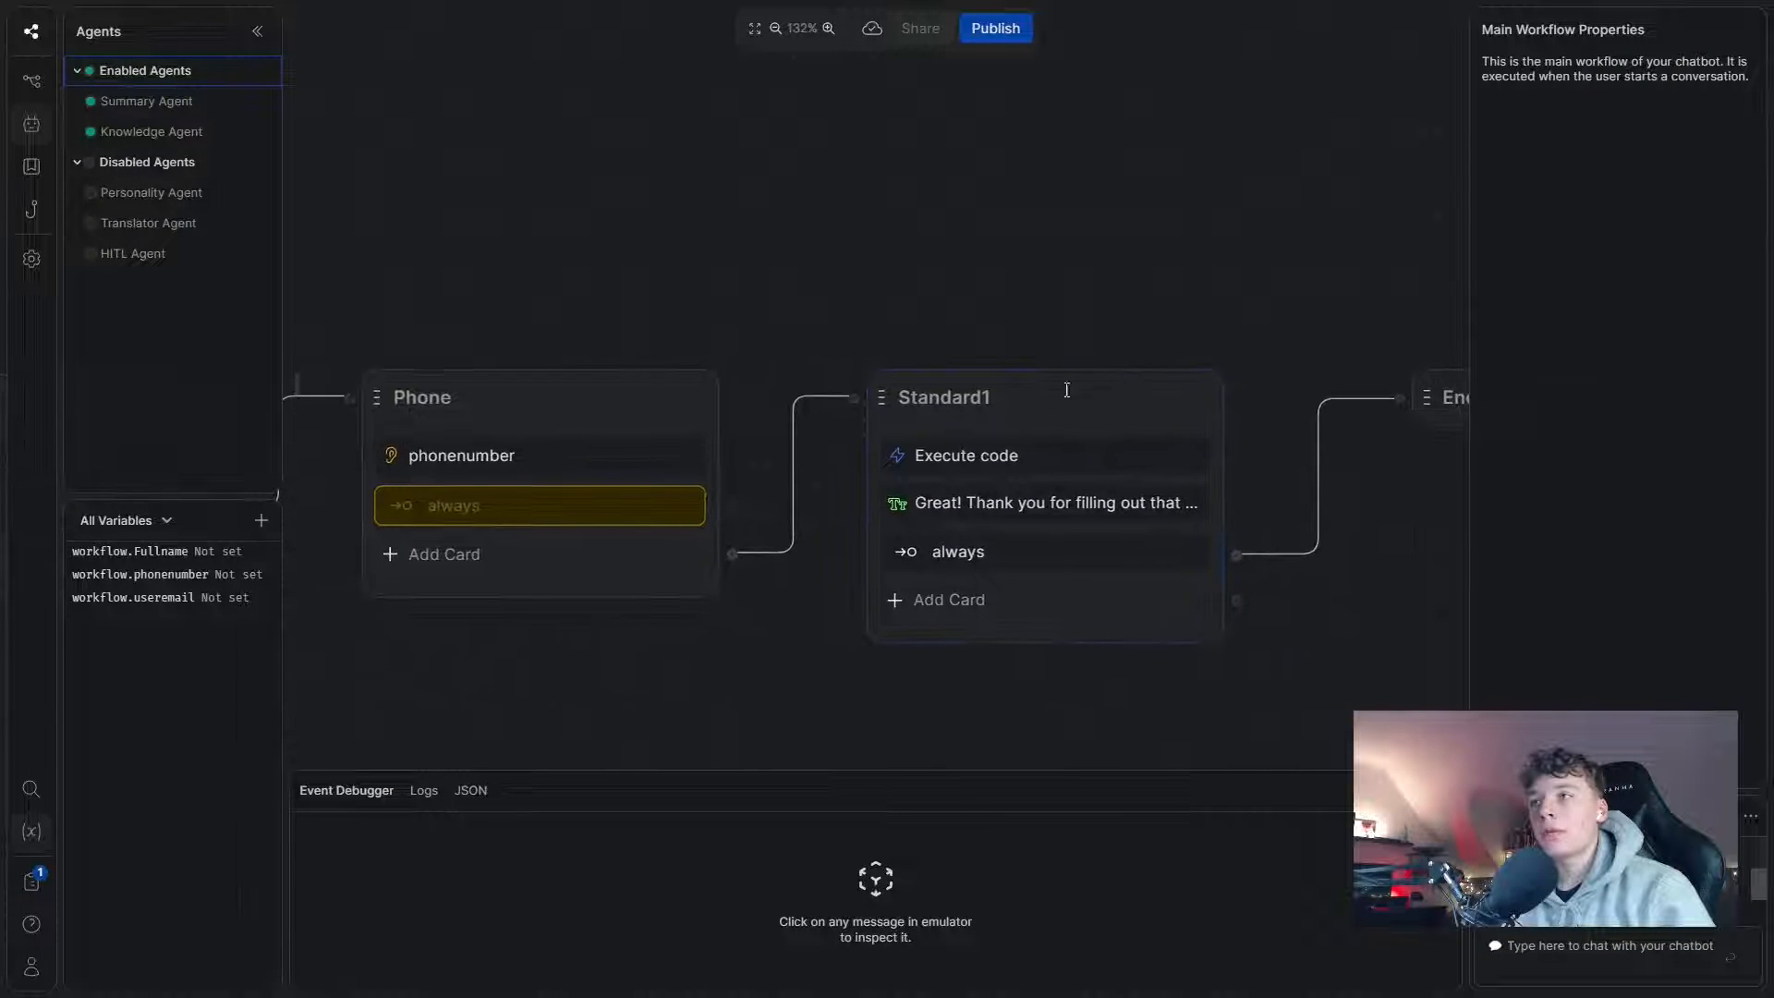
left_click(1002, 458)
left_click(1621, 174)
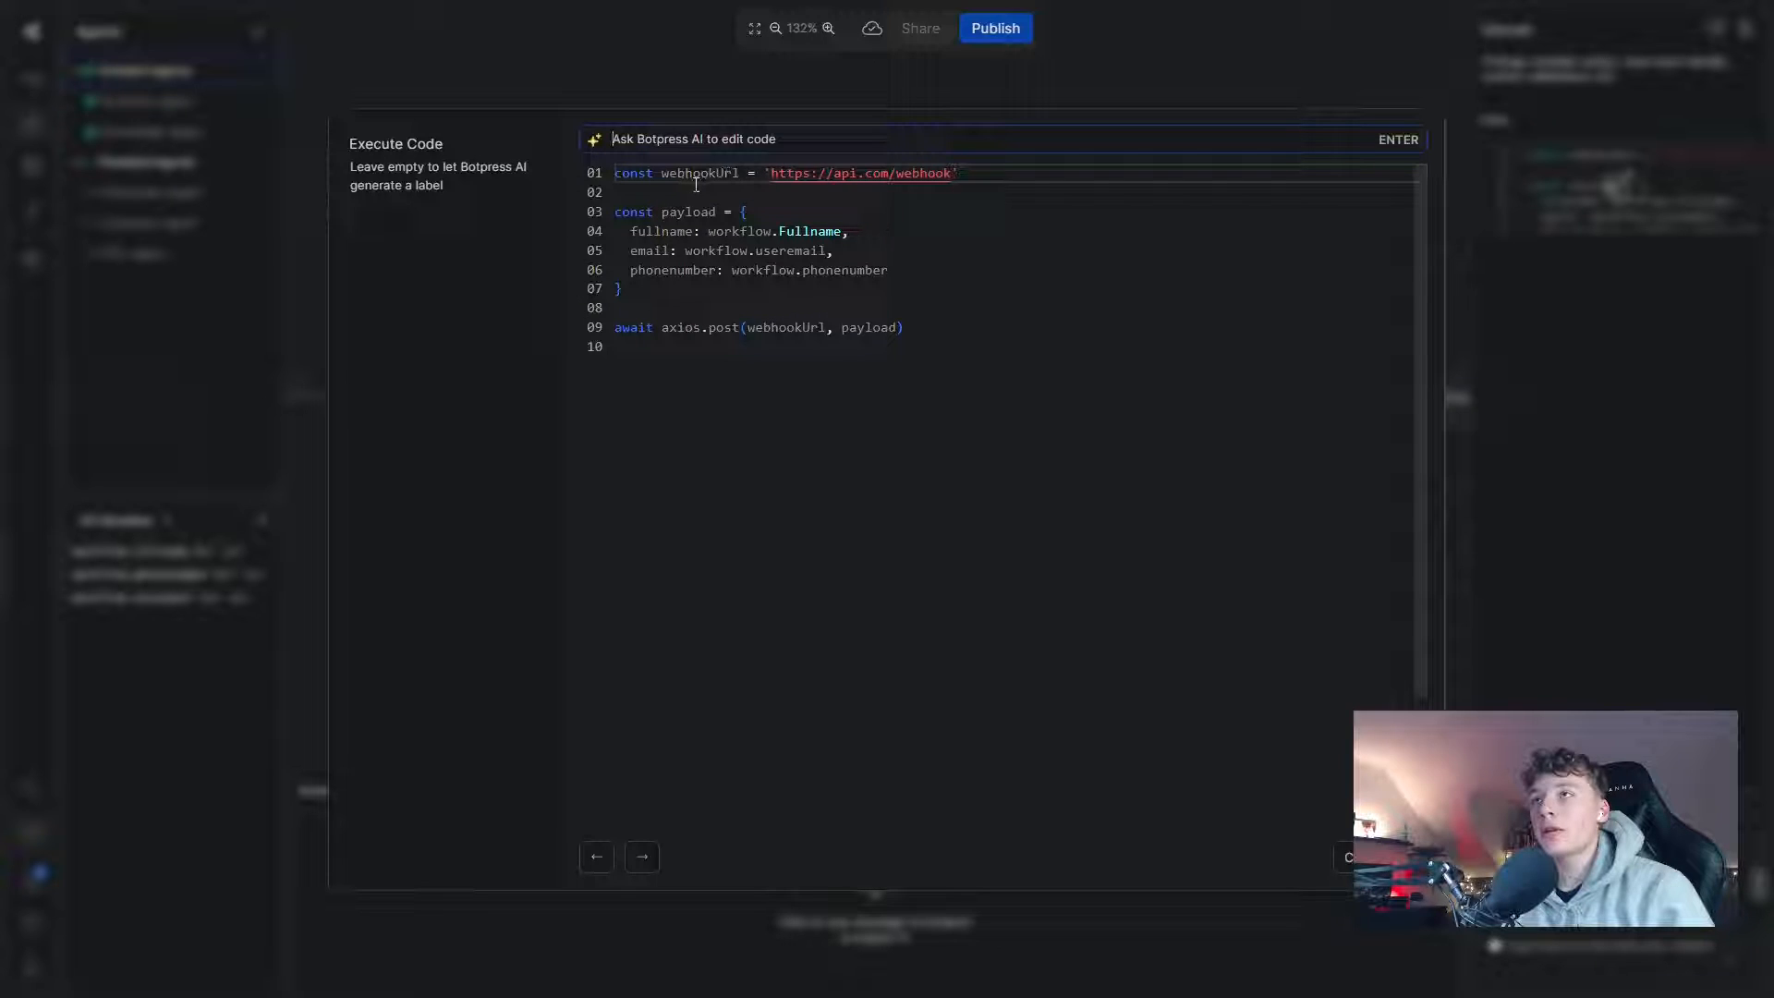
left_click(769, 174)
left_click_drag(770, 174, 878, 184)
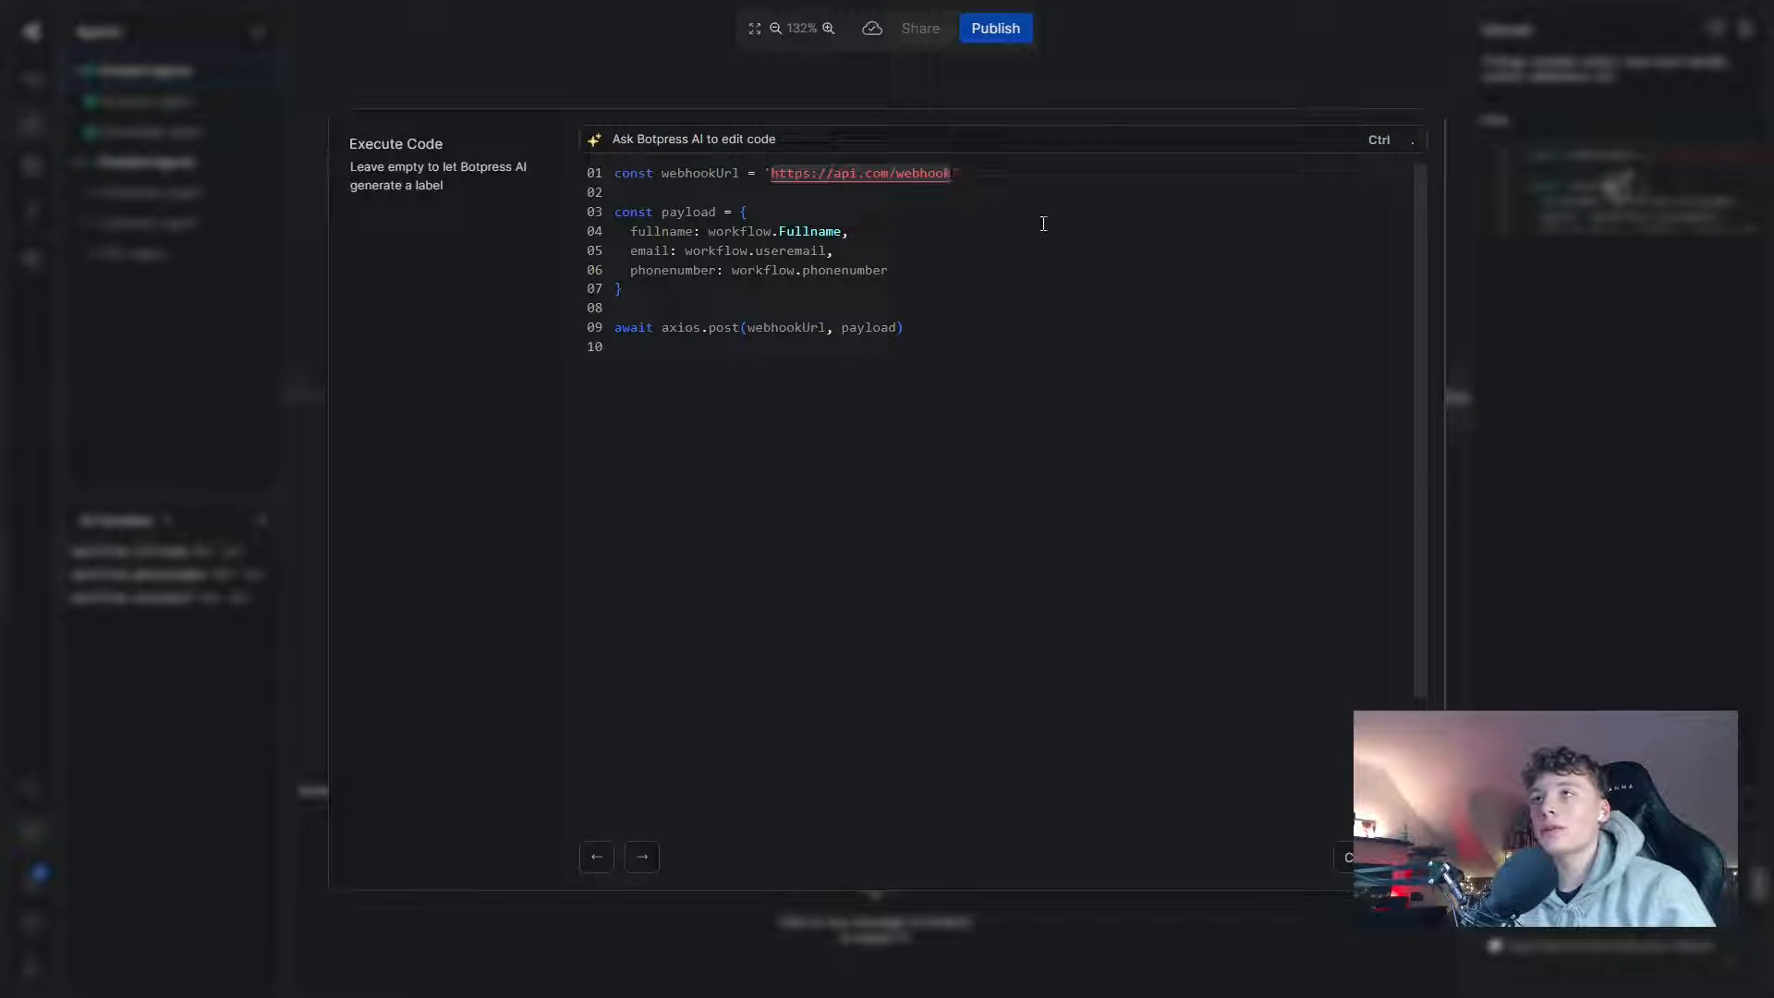
key("BackSpace")
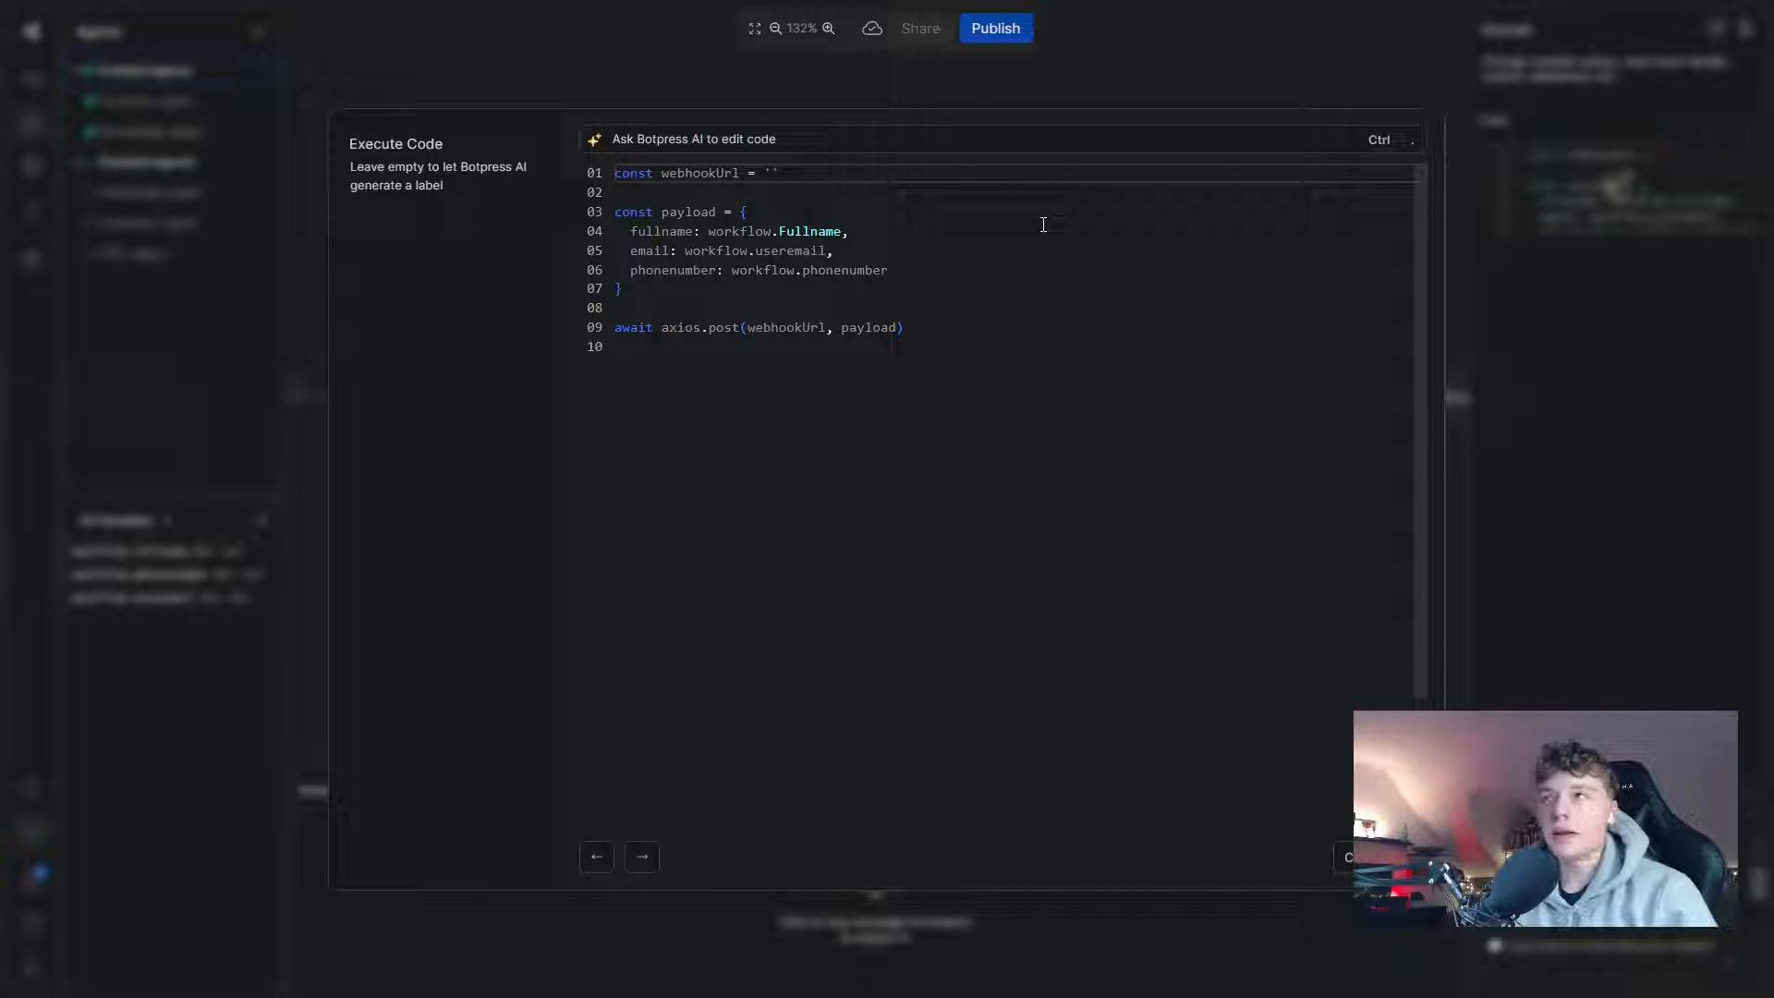
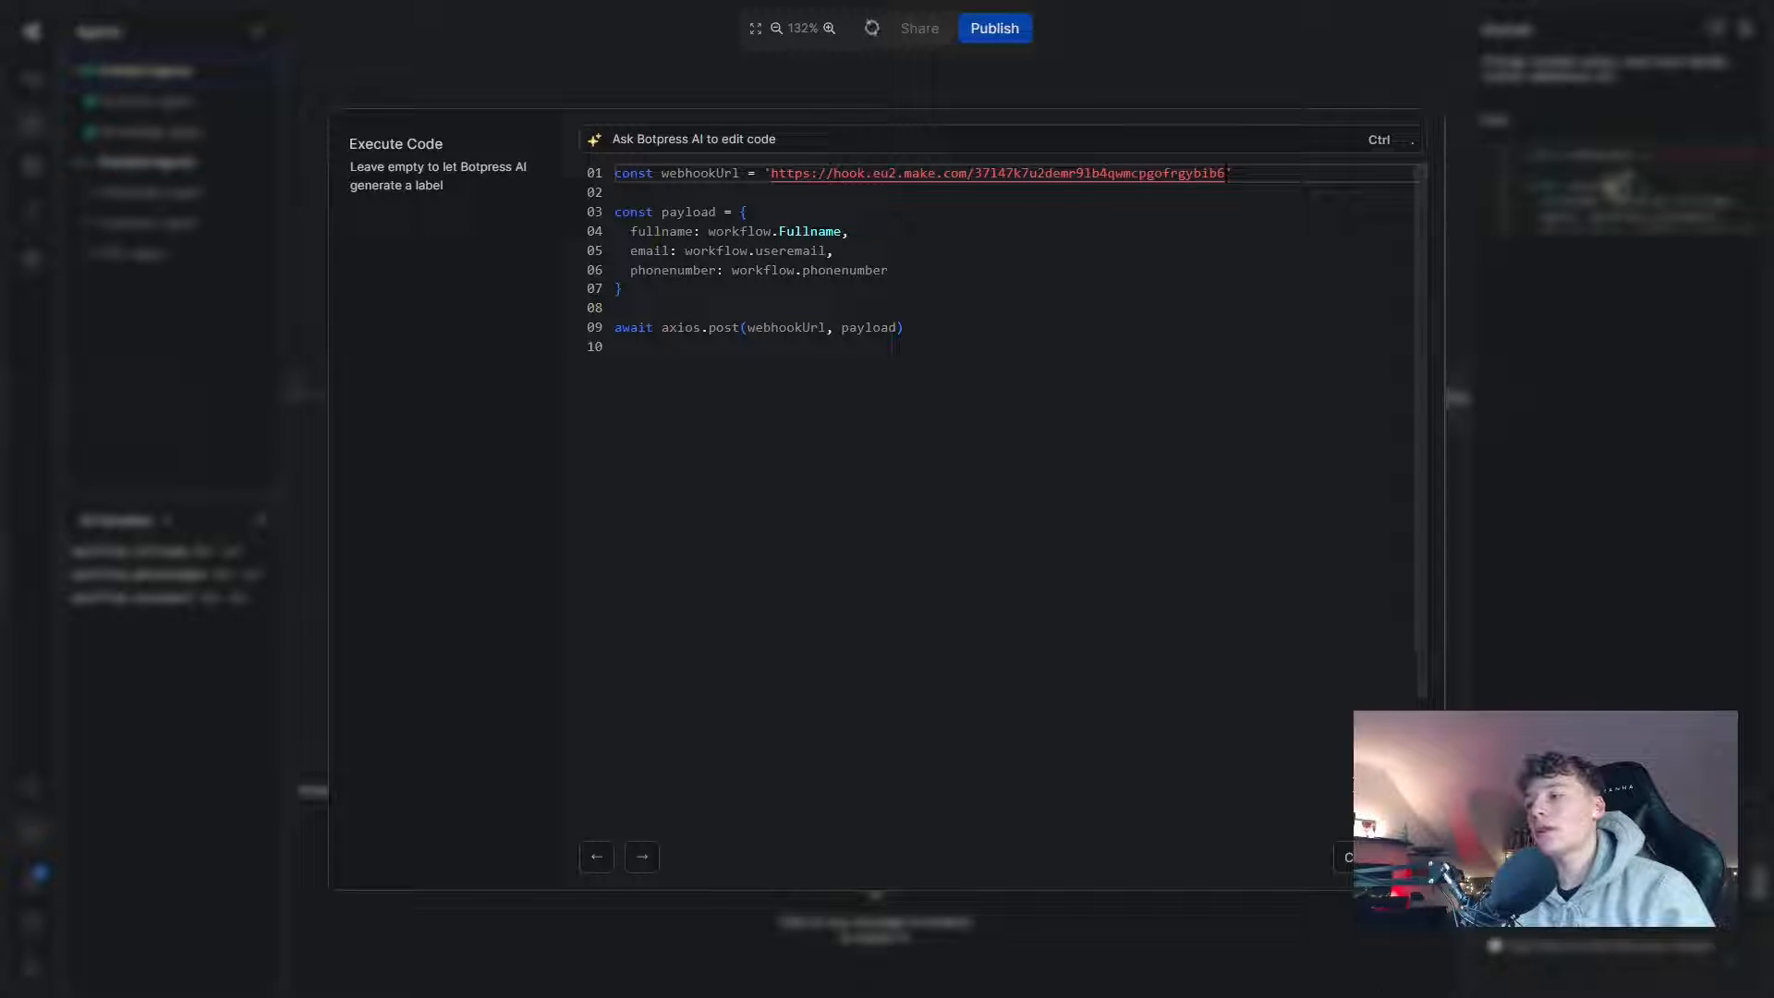
left_click(1369, 857)
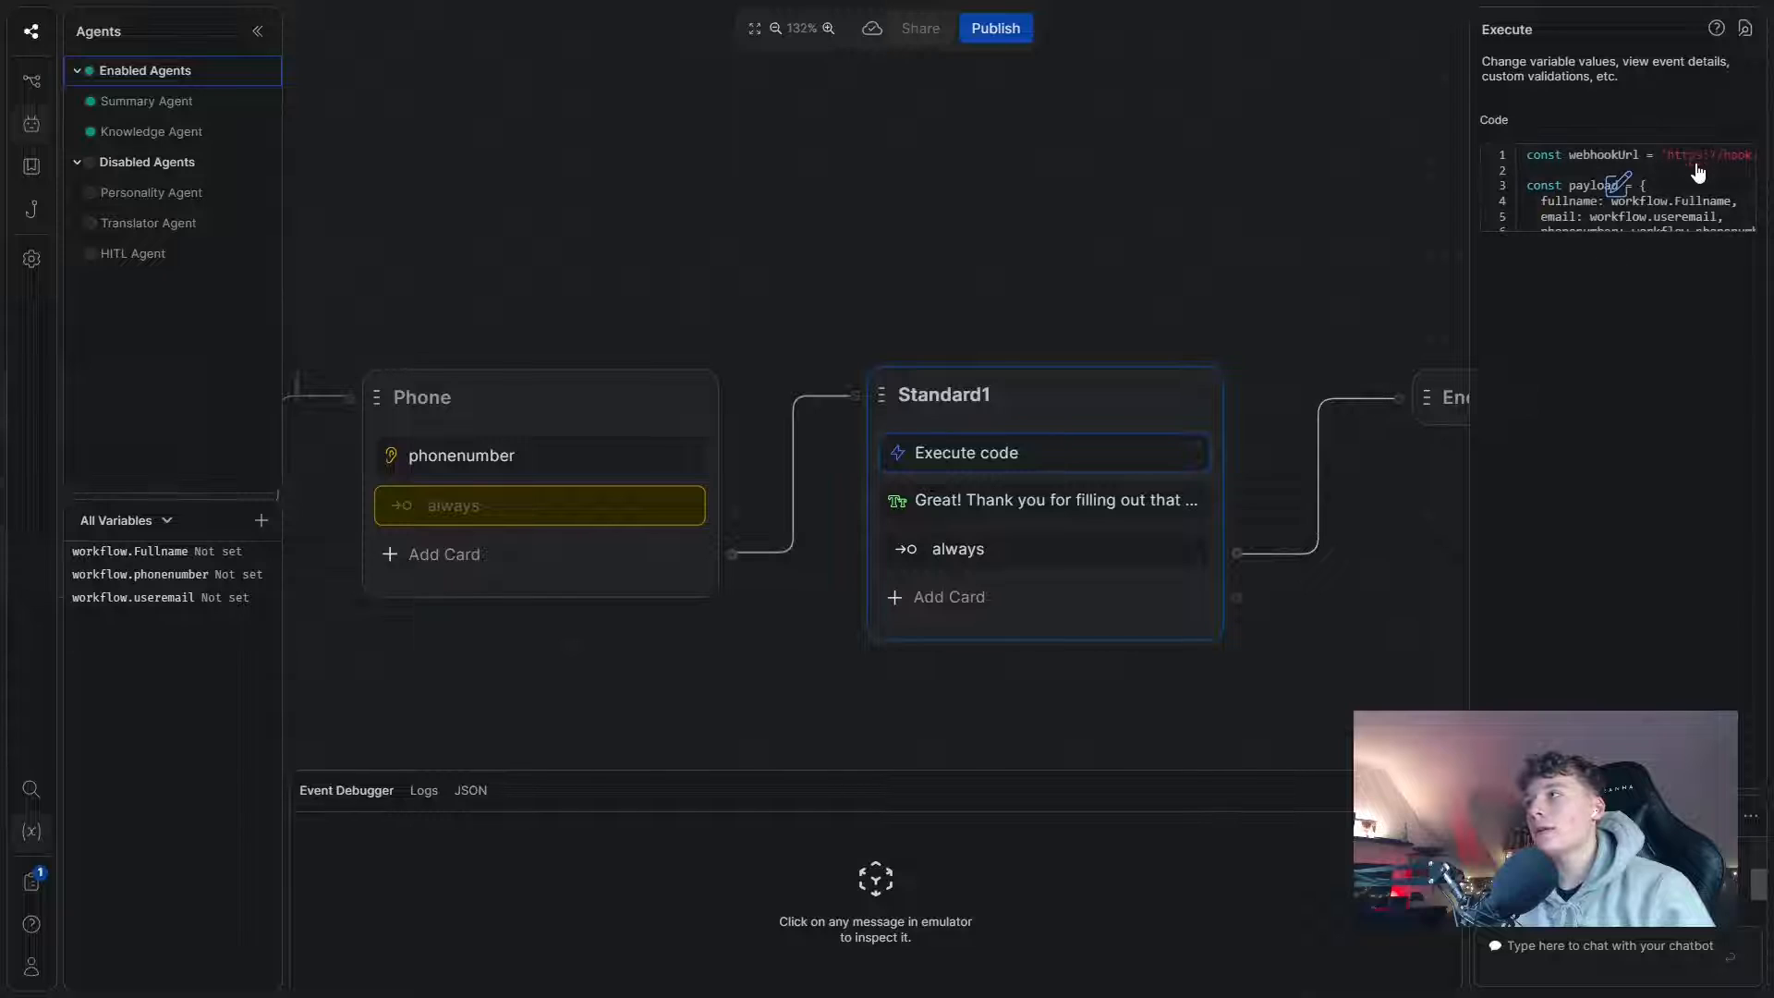
- Reopen the code to verify the new URL, then return to the Make scenario window
left_click(1561, 188)
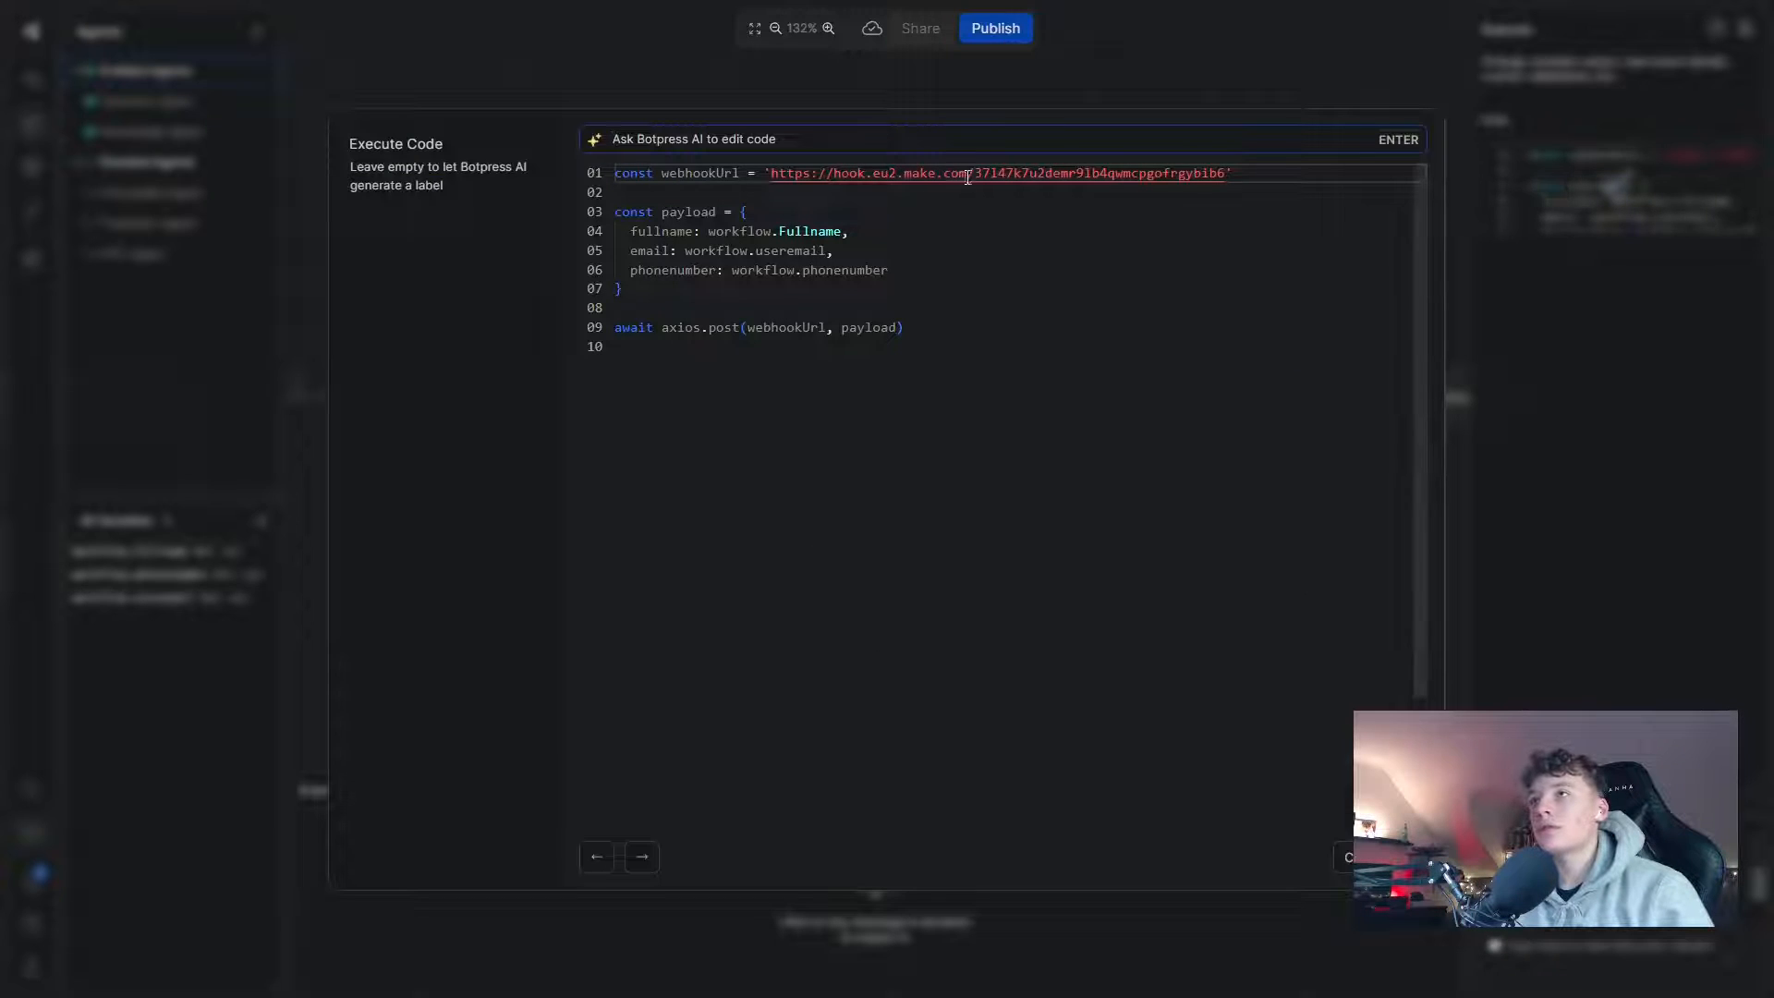
left_click(1369, 858)
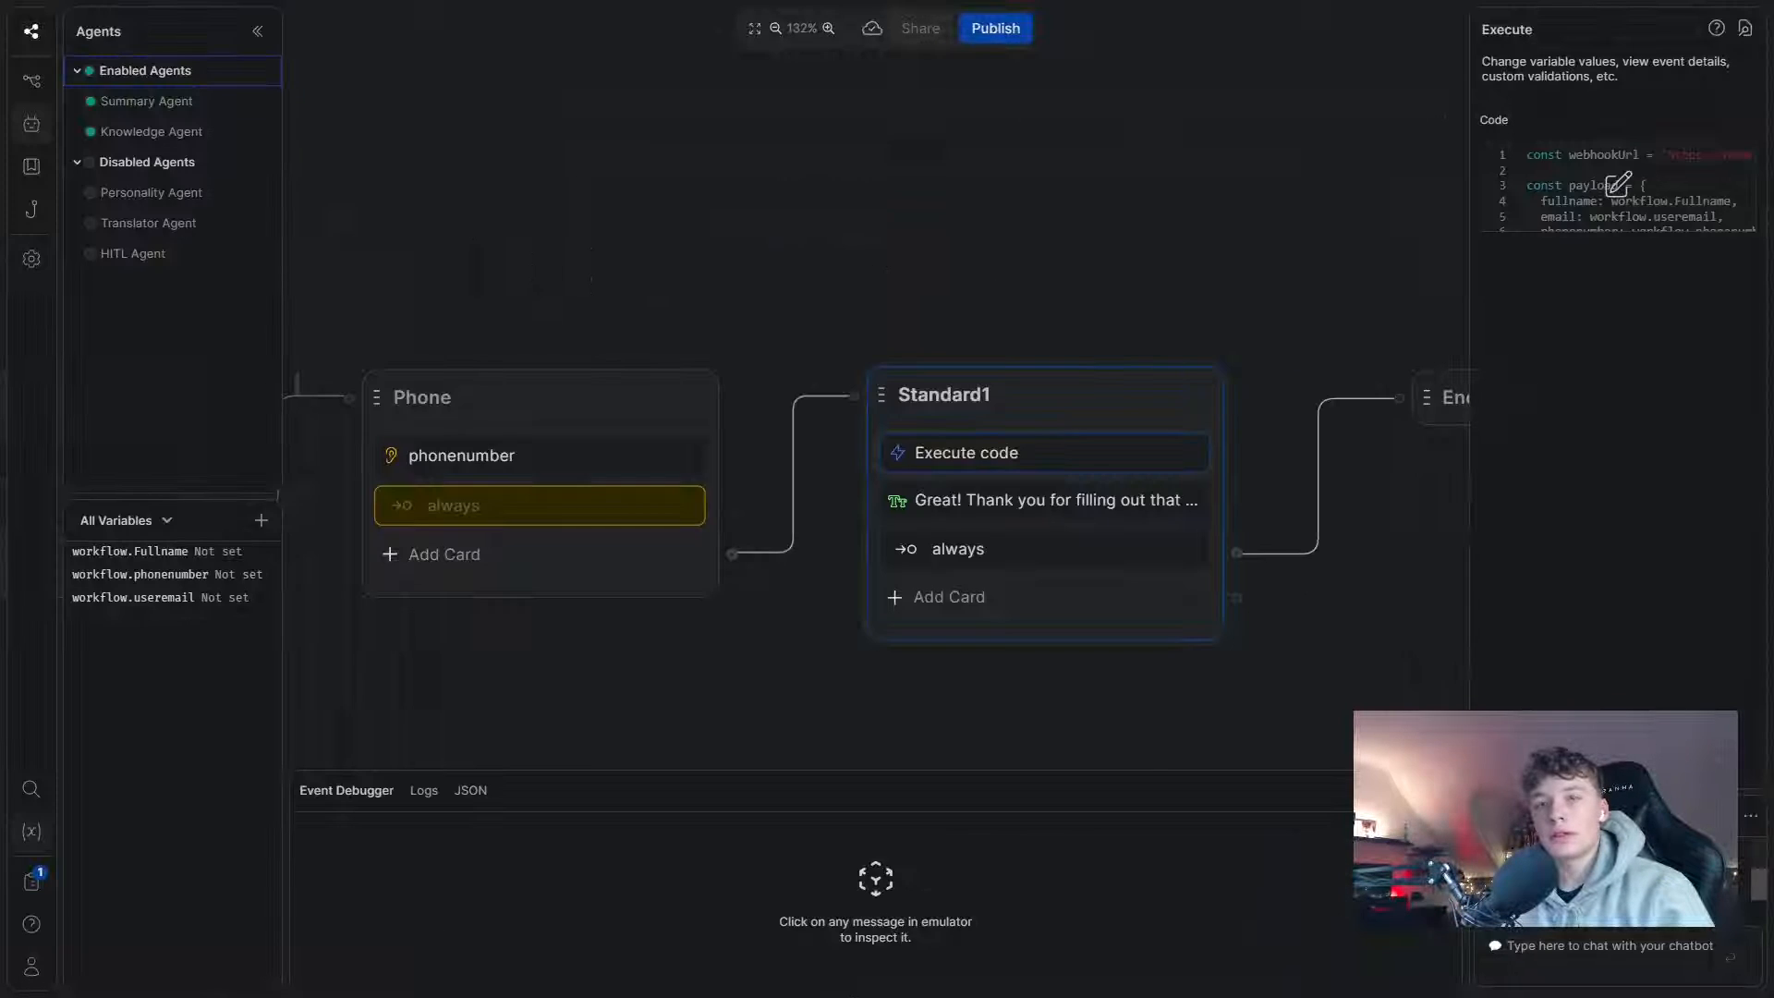
left_click_drag(678, 723, 759, 693)
scroll(759, 693, "down", 2)
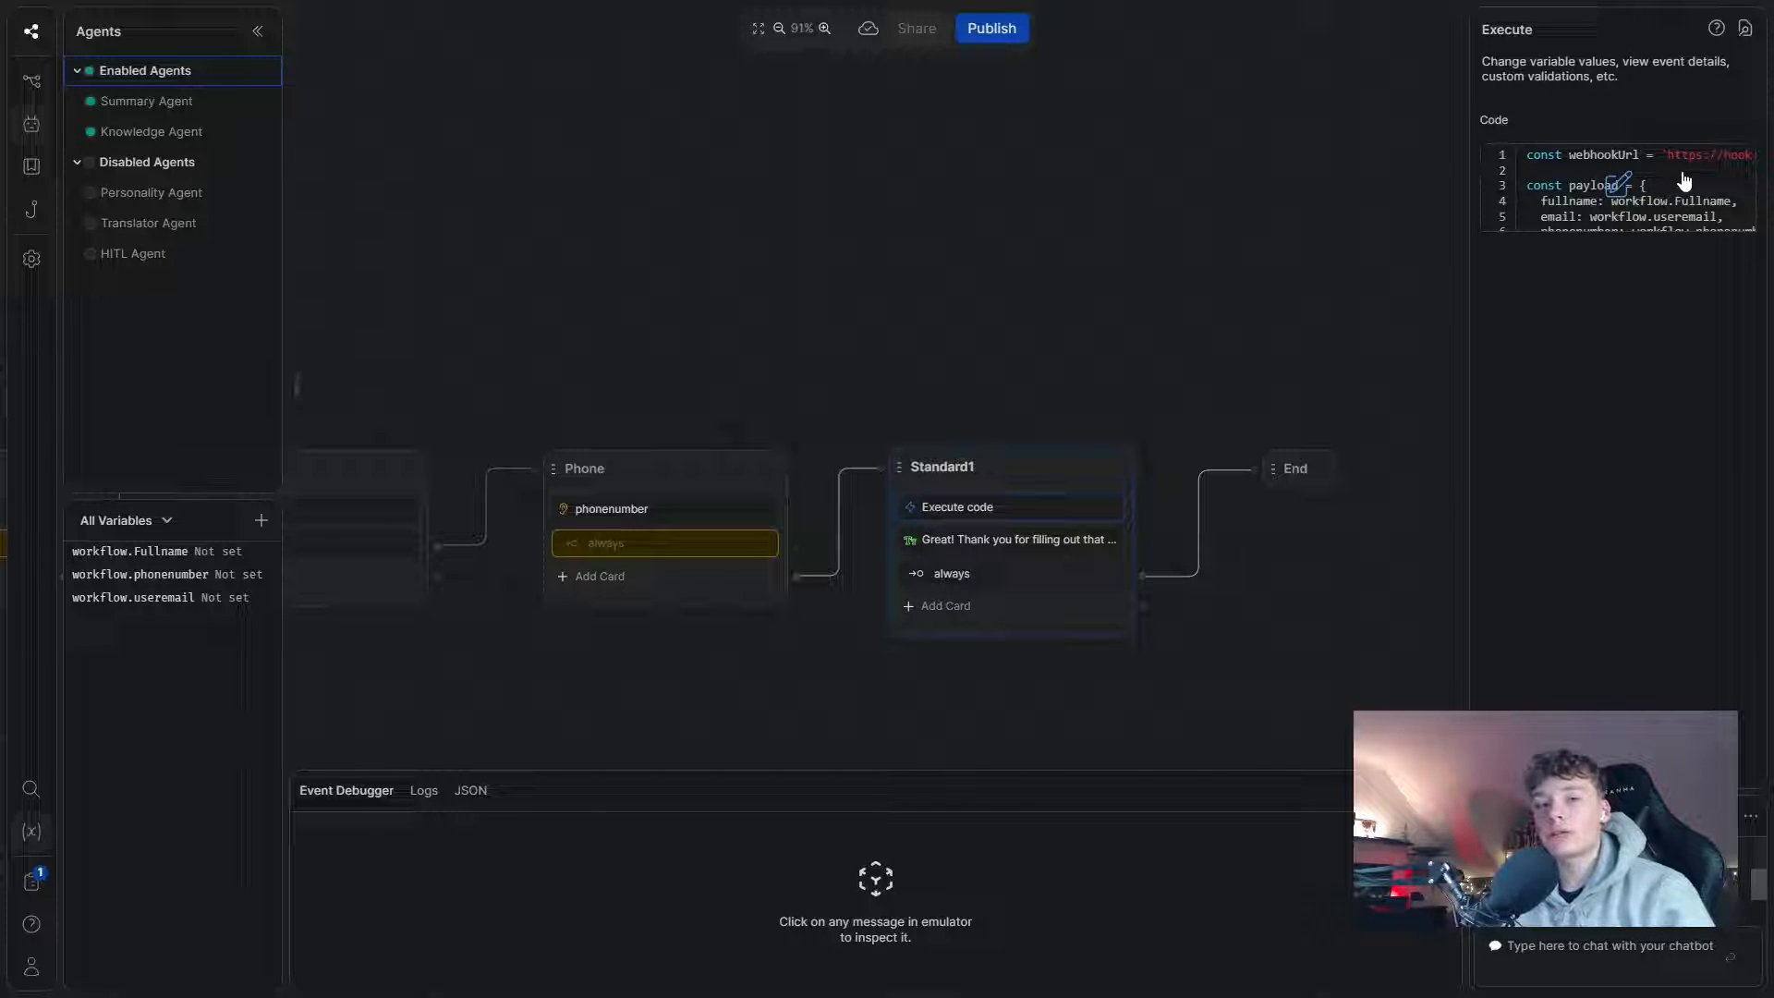
key("super")
key("alt+Tab")
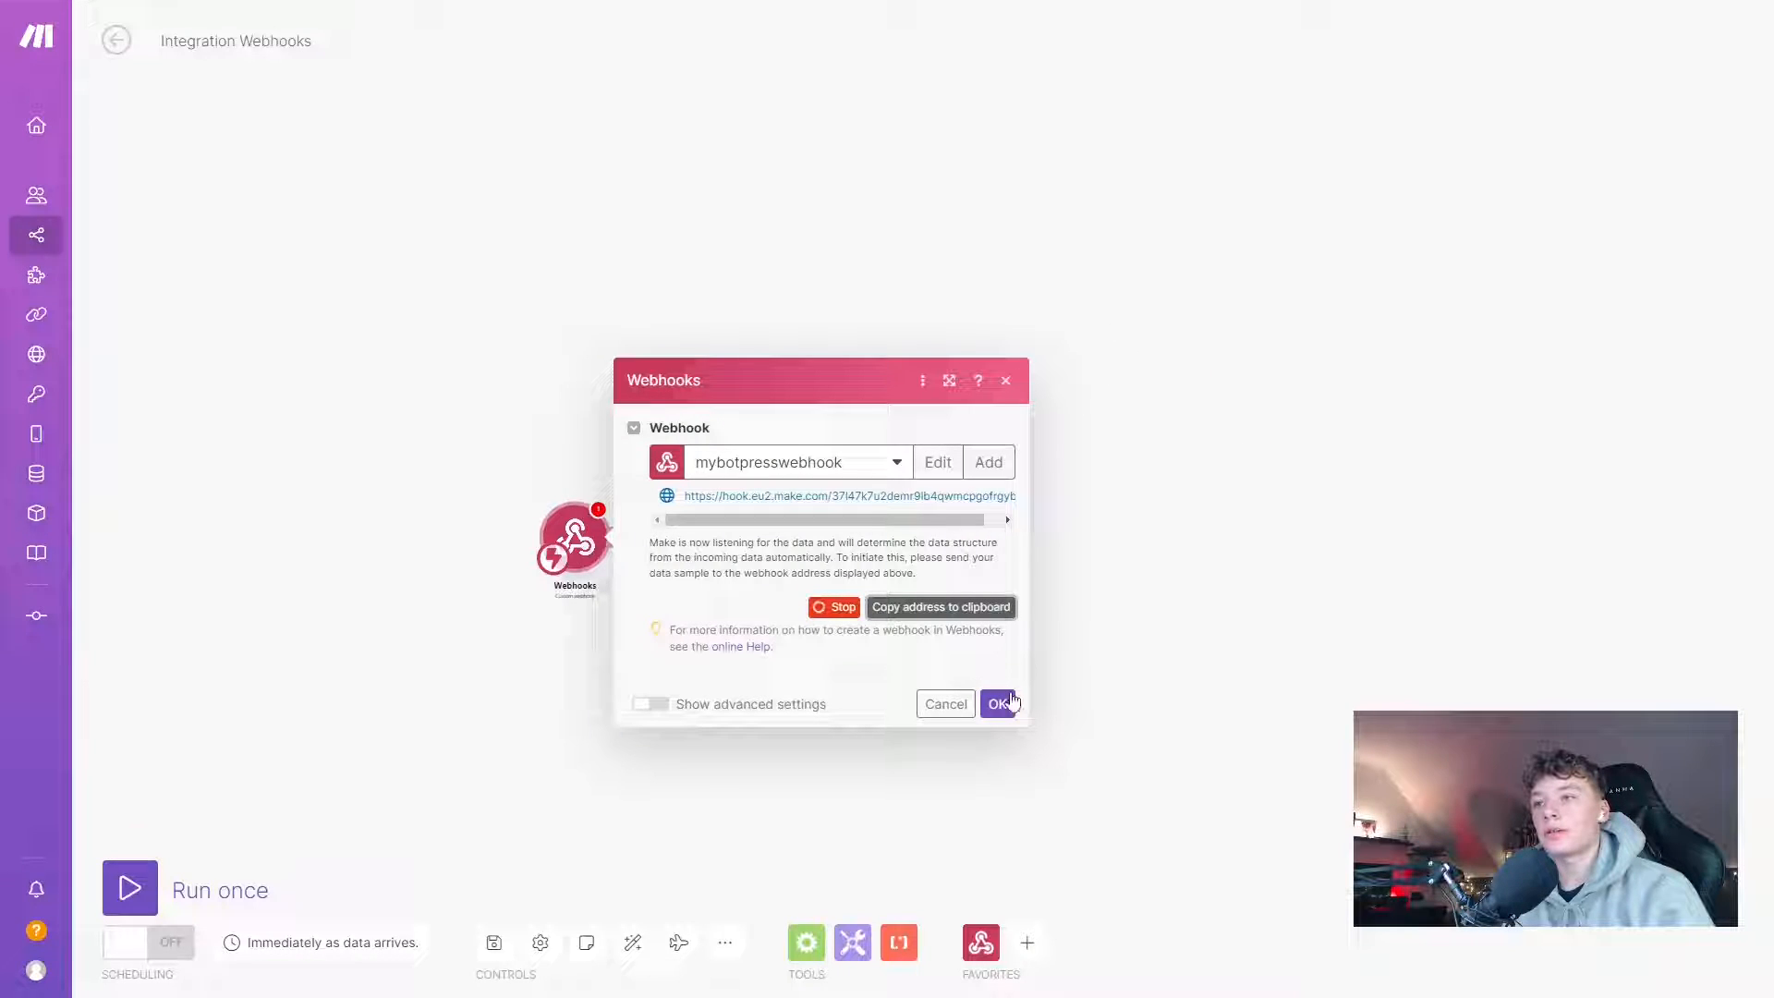
- Confirm the webhook trigger, then add a Google Sheets 'Add a Row' module after it via a 'google sheet' search
left_click(998, 706)
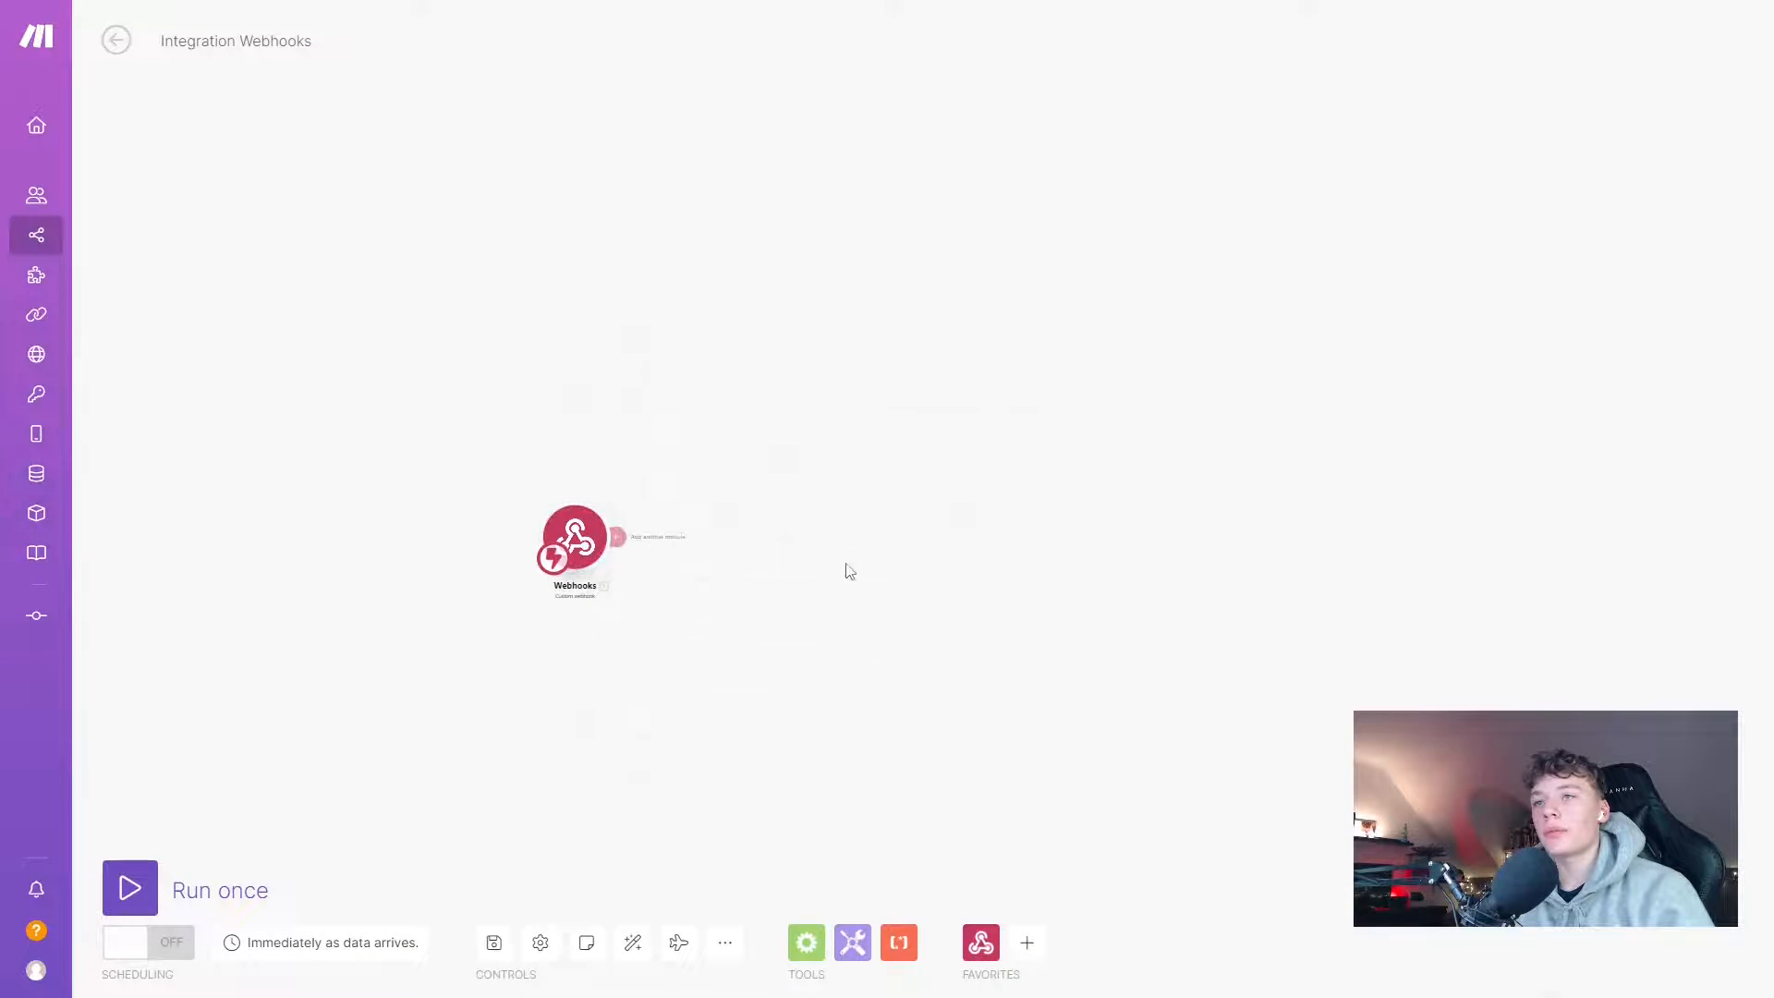
scroll(702, 591, "down", 3)
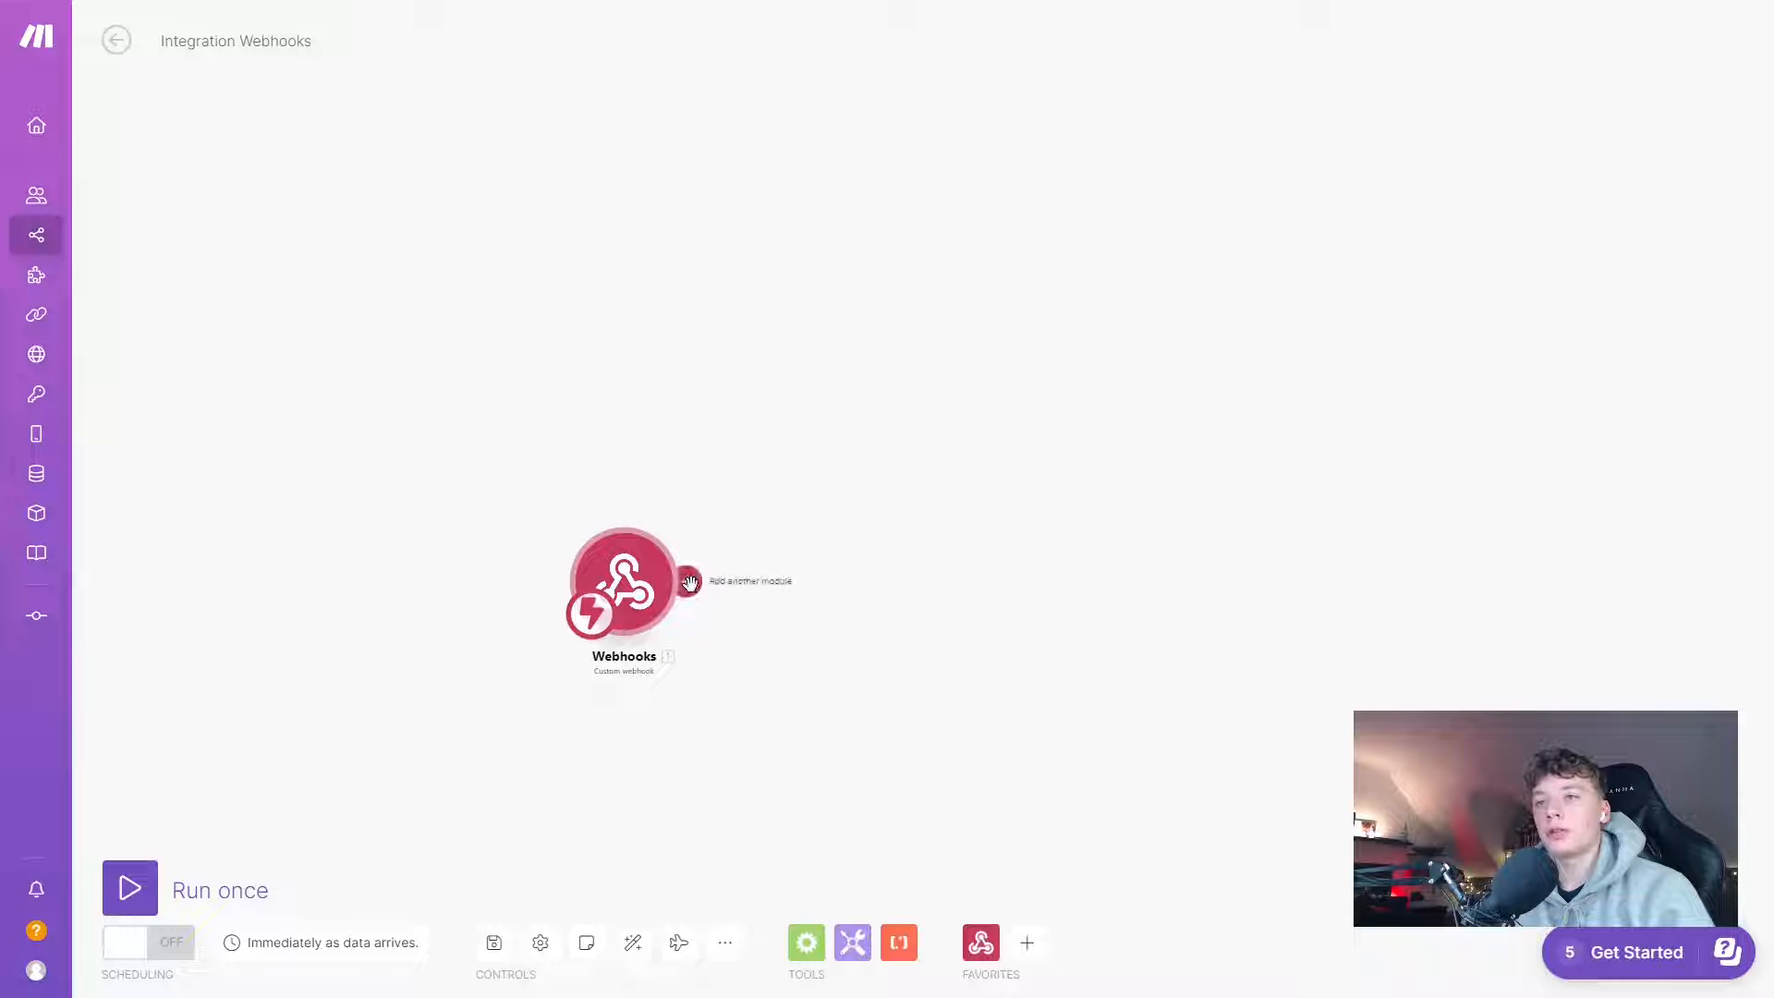
left_click(682, 582)
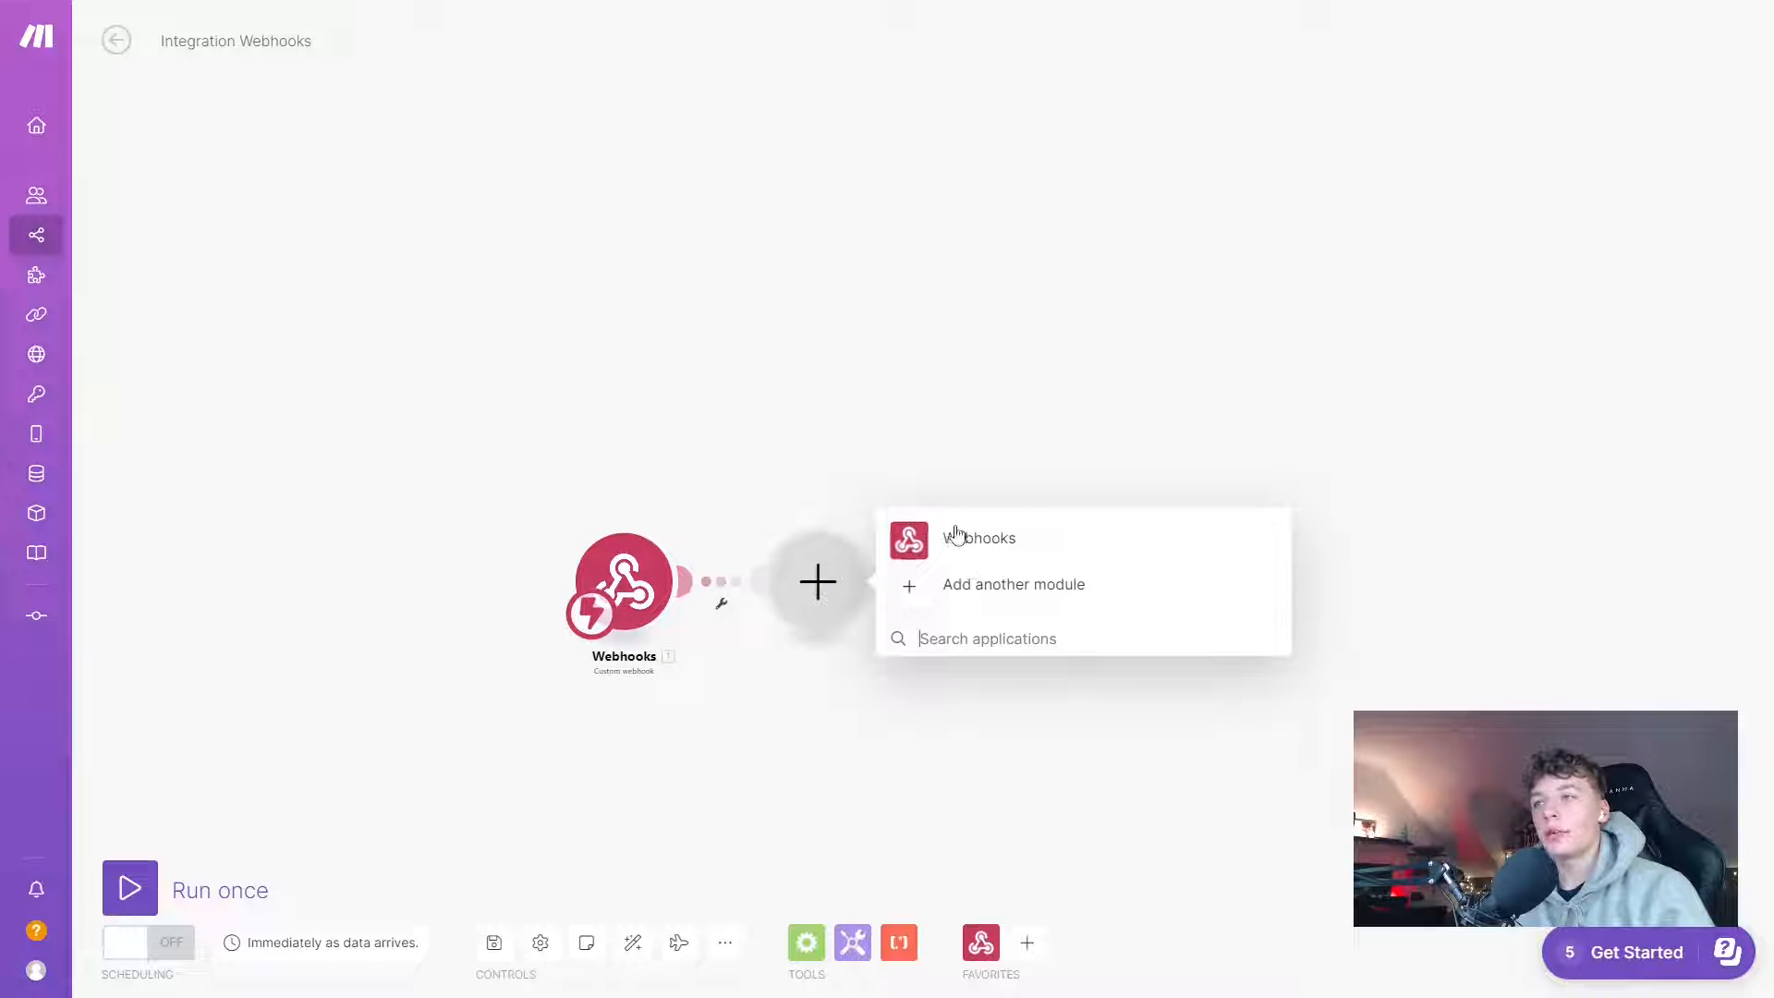
left_click(1007, 642)
type("google s")
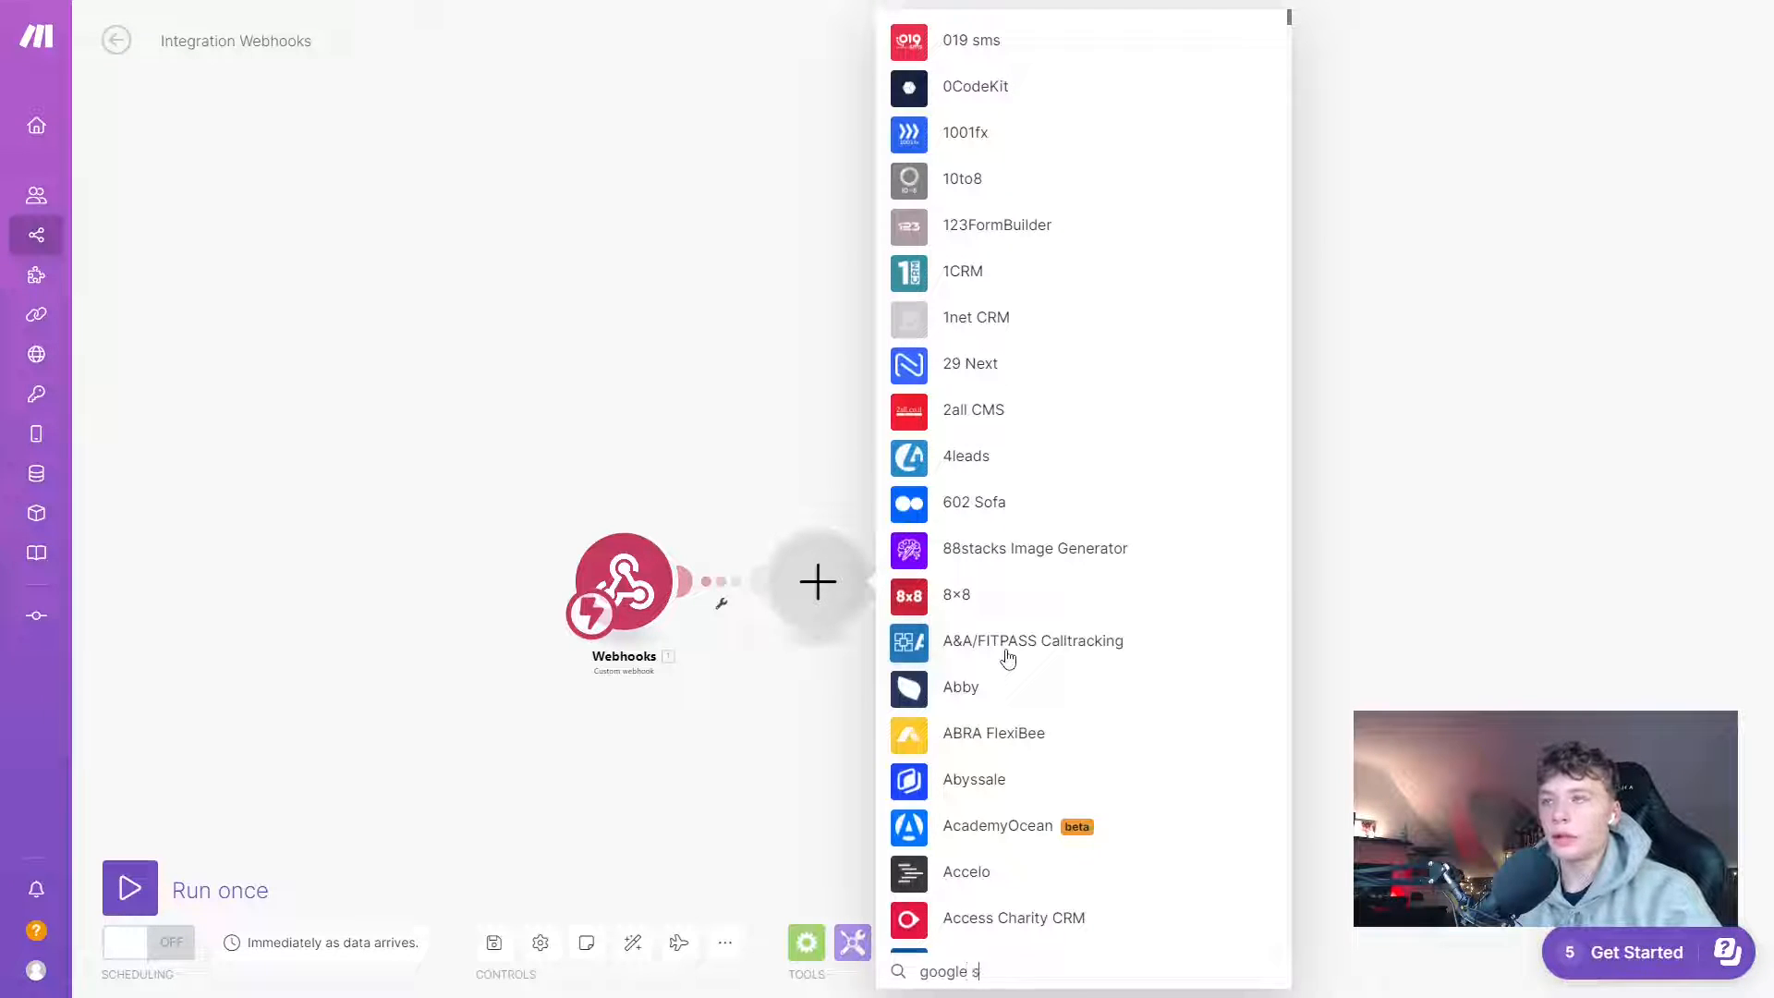
type("heet")
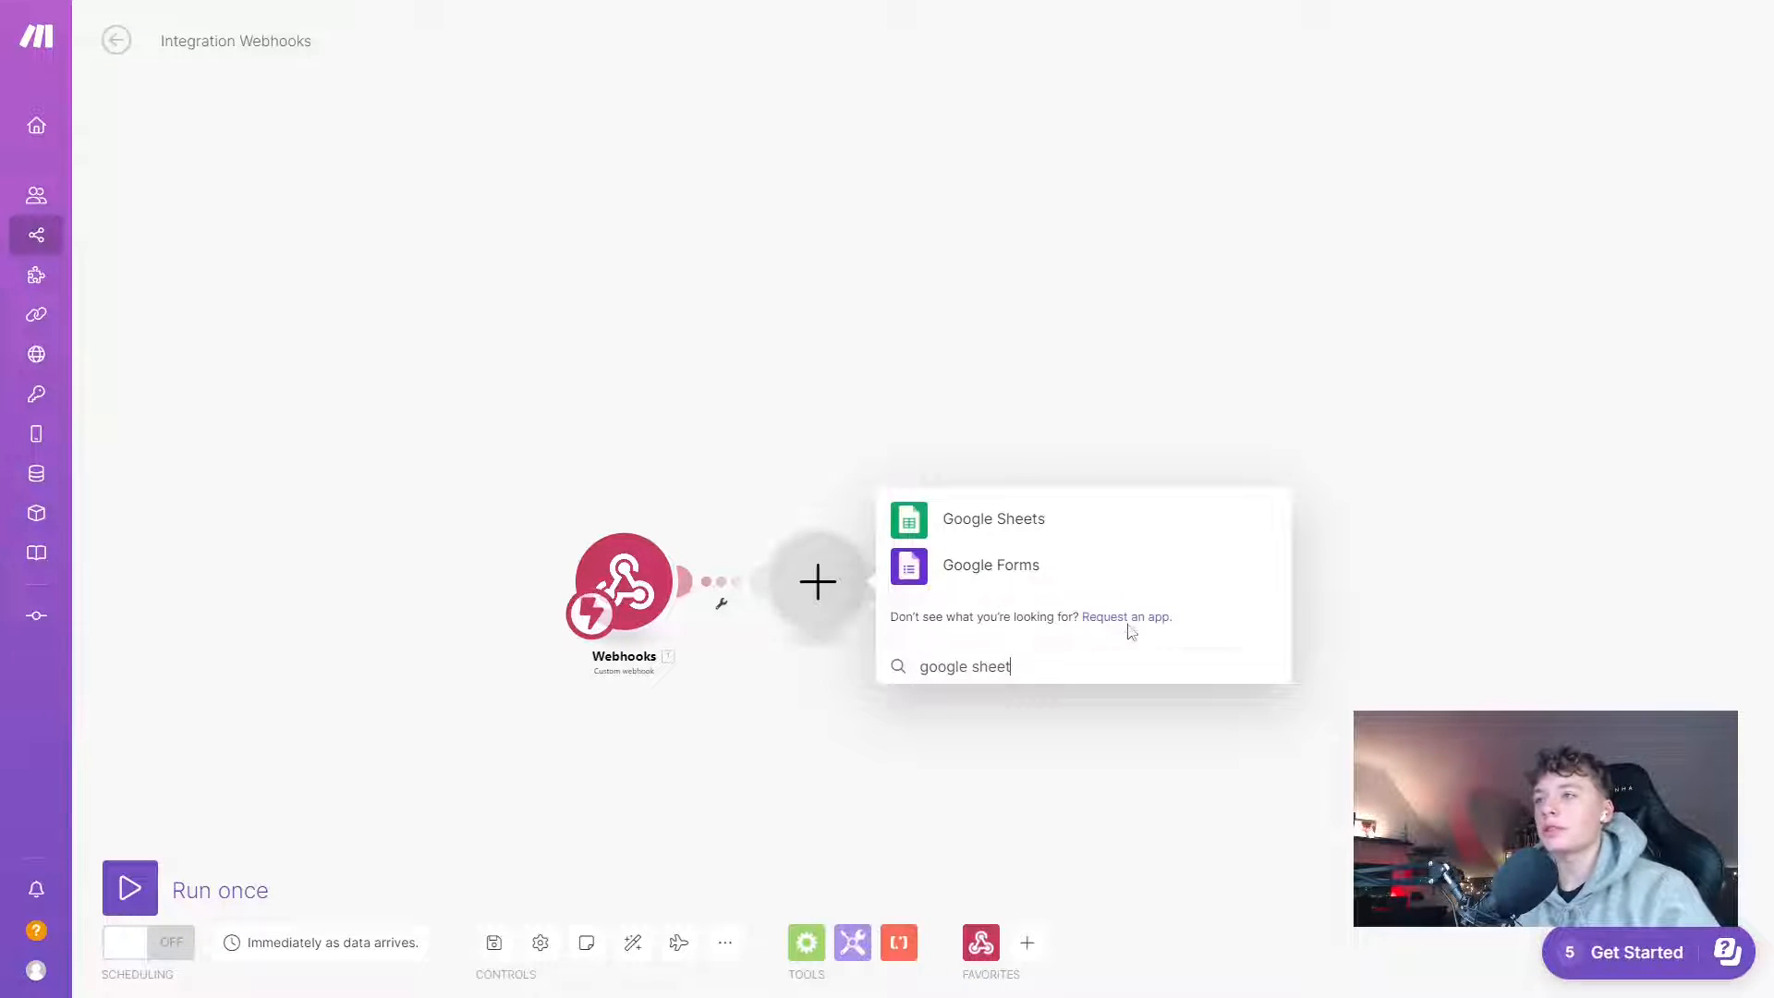
left_click(908, 518)
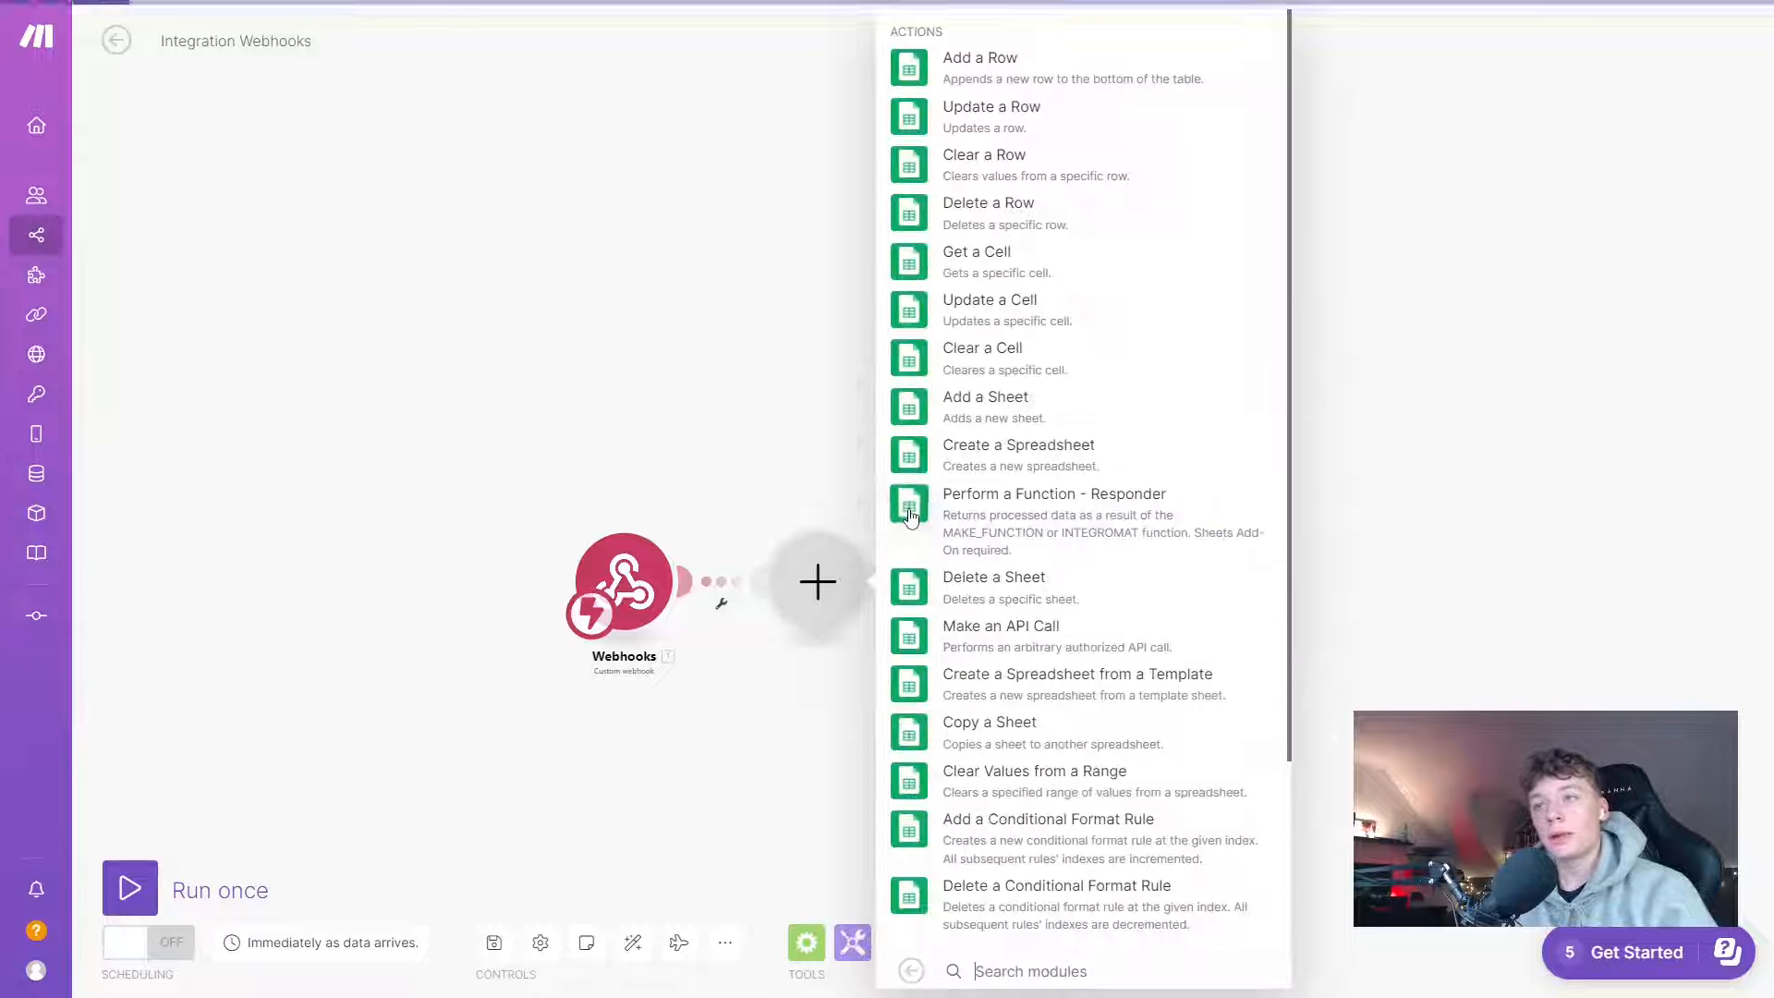
left_click(1017, 73)
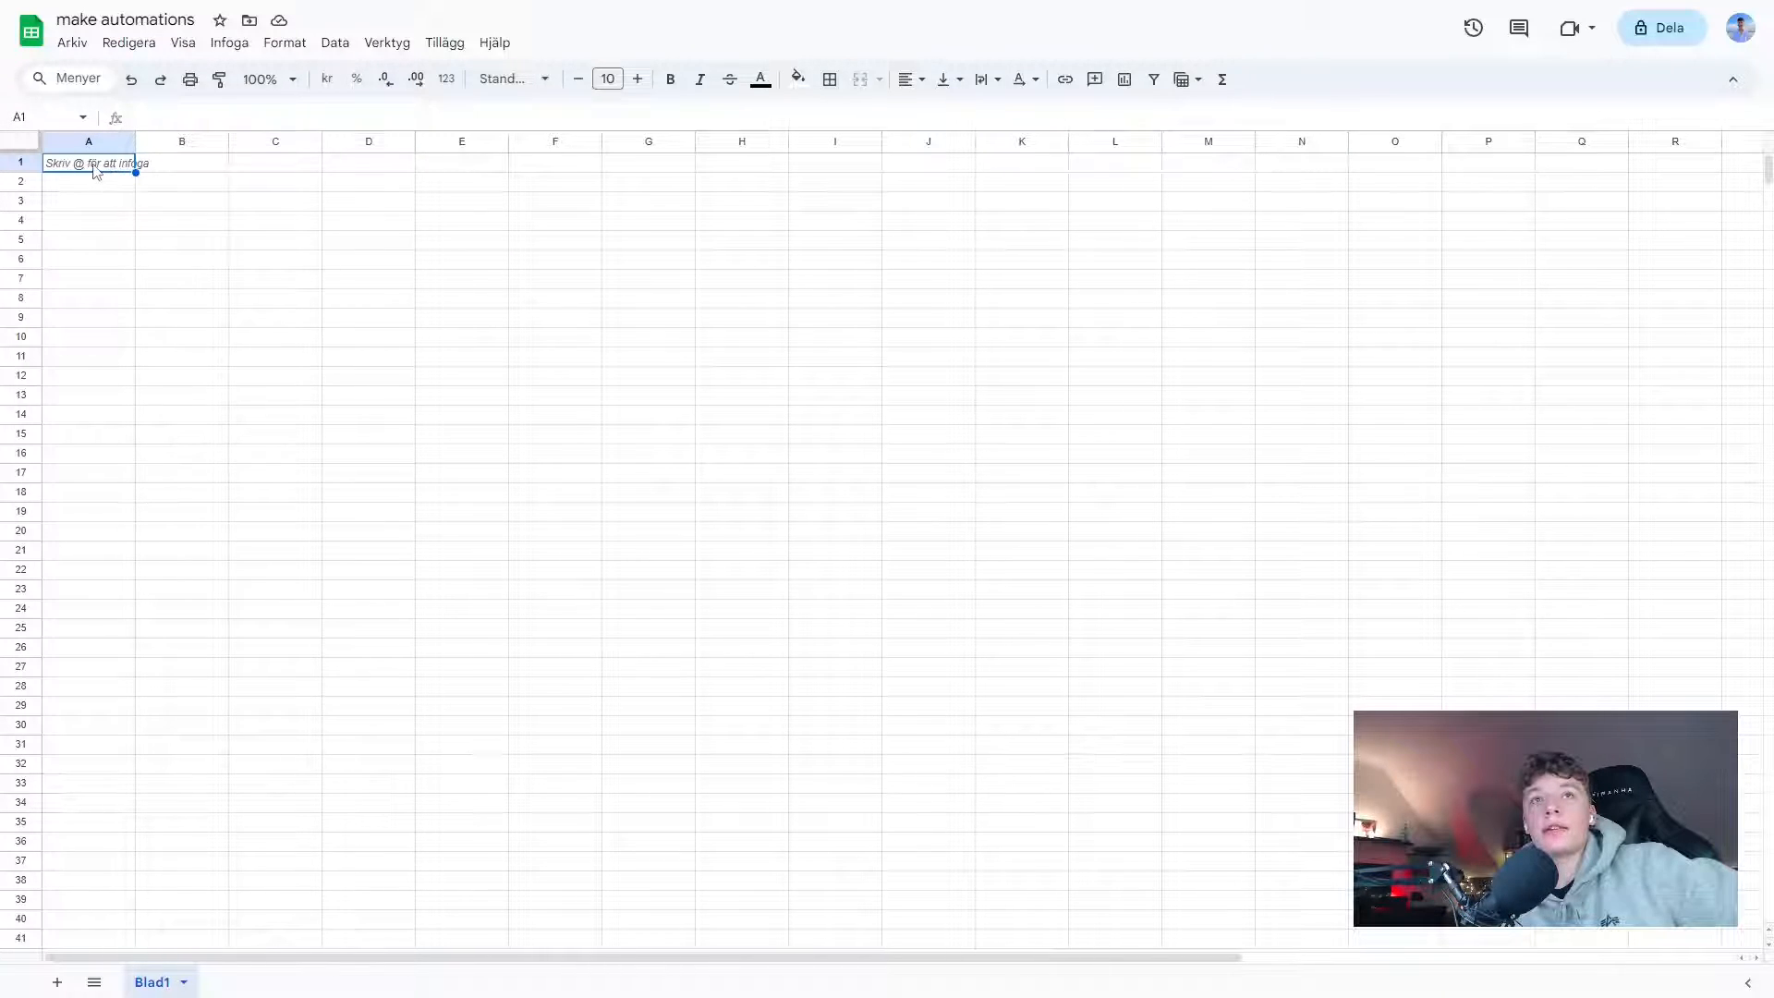
- Enter the headers Full name, Email adress and Phone number in cells A1, B1 and C1
double_click(94, 165)
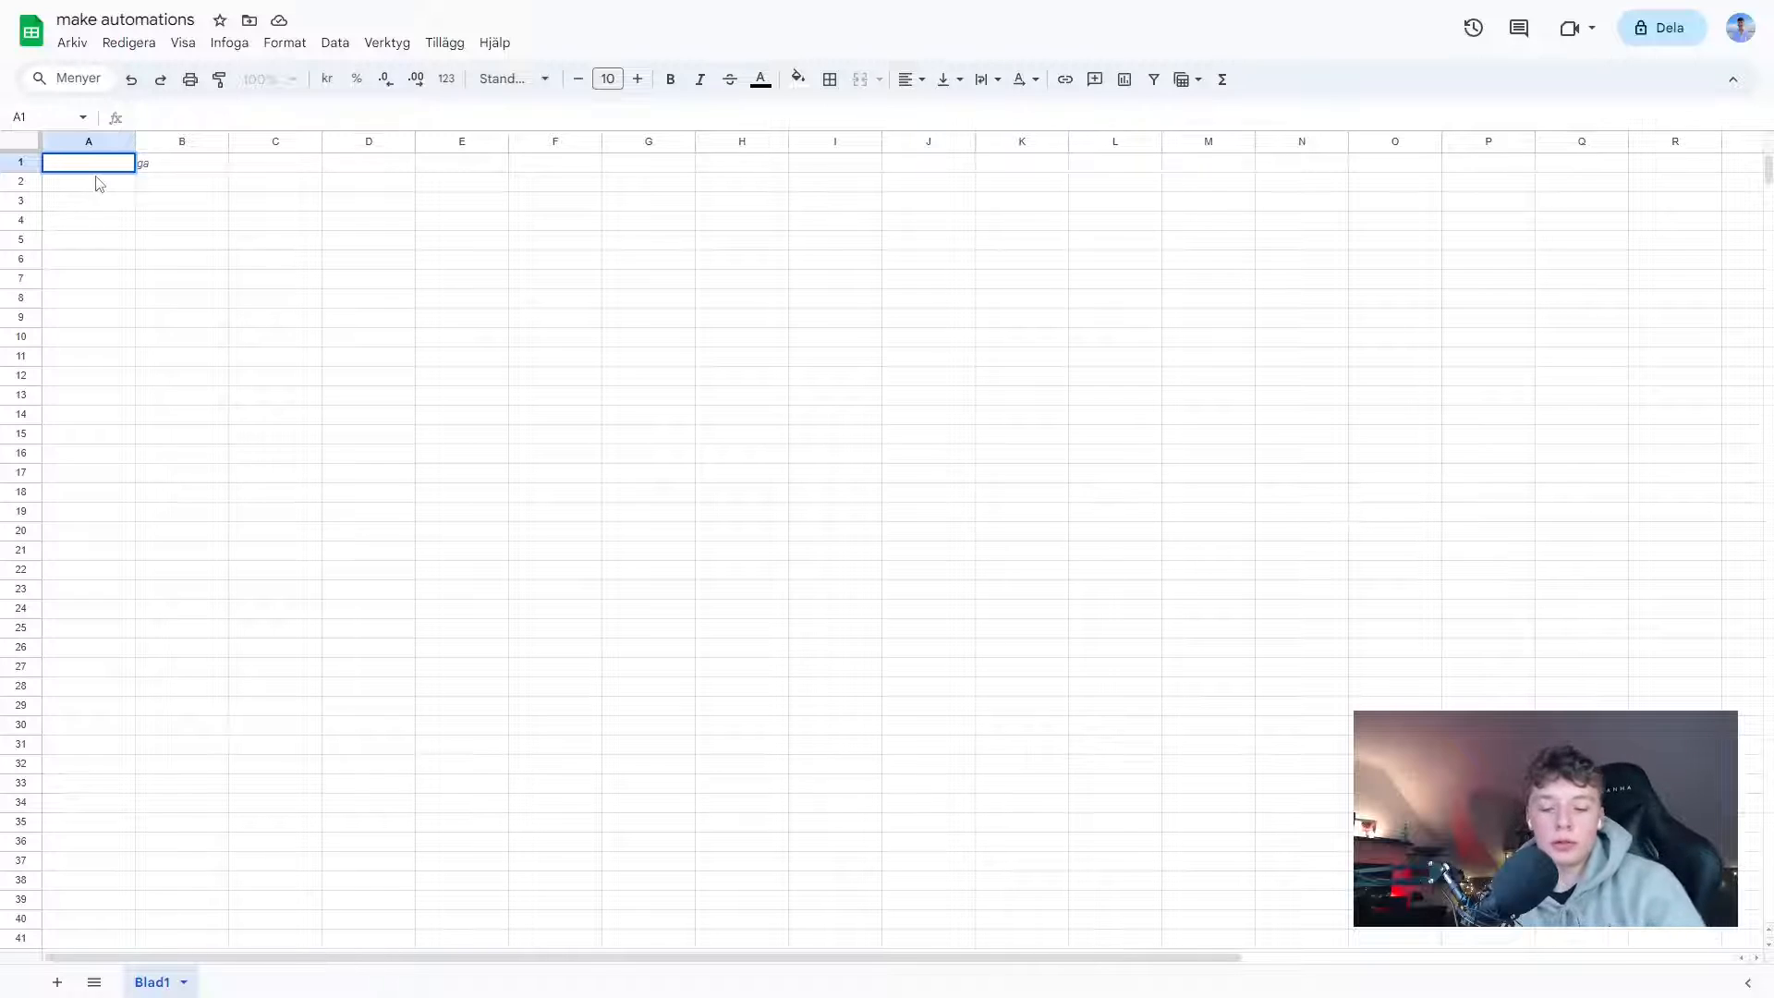
type("Full n")
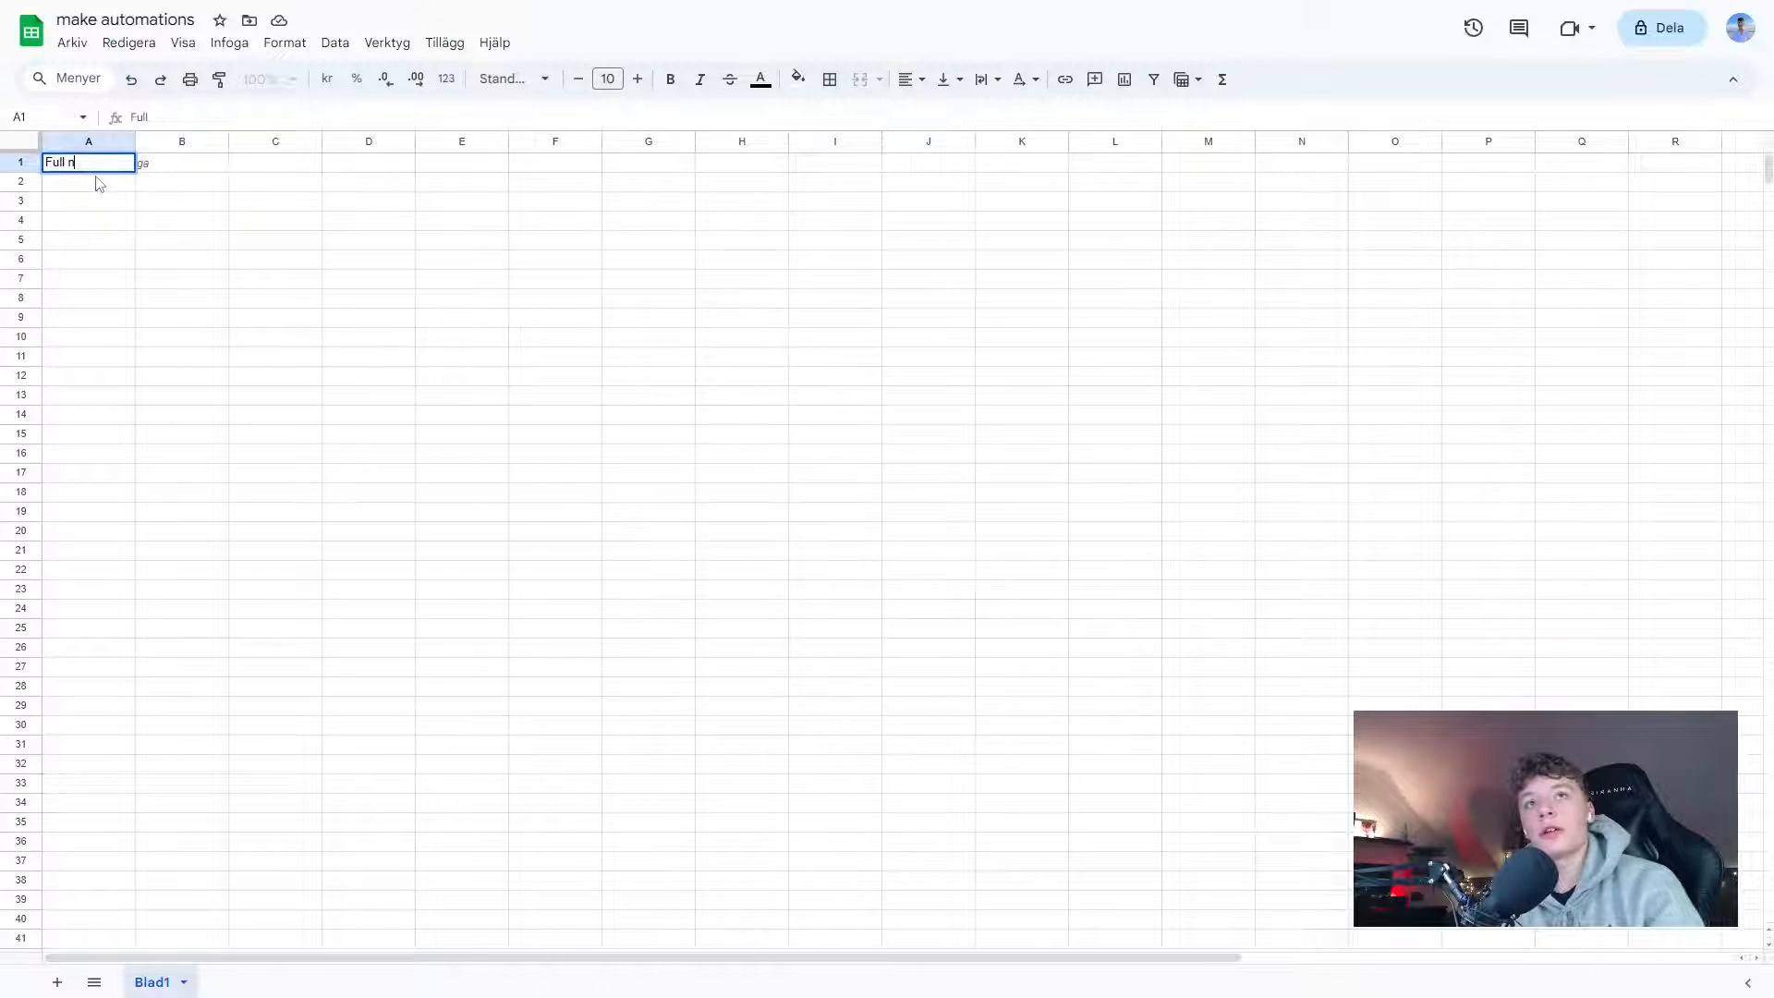
type("ame")
double_click(213, 168)
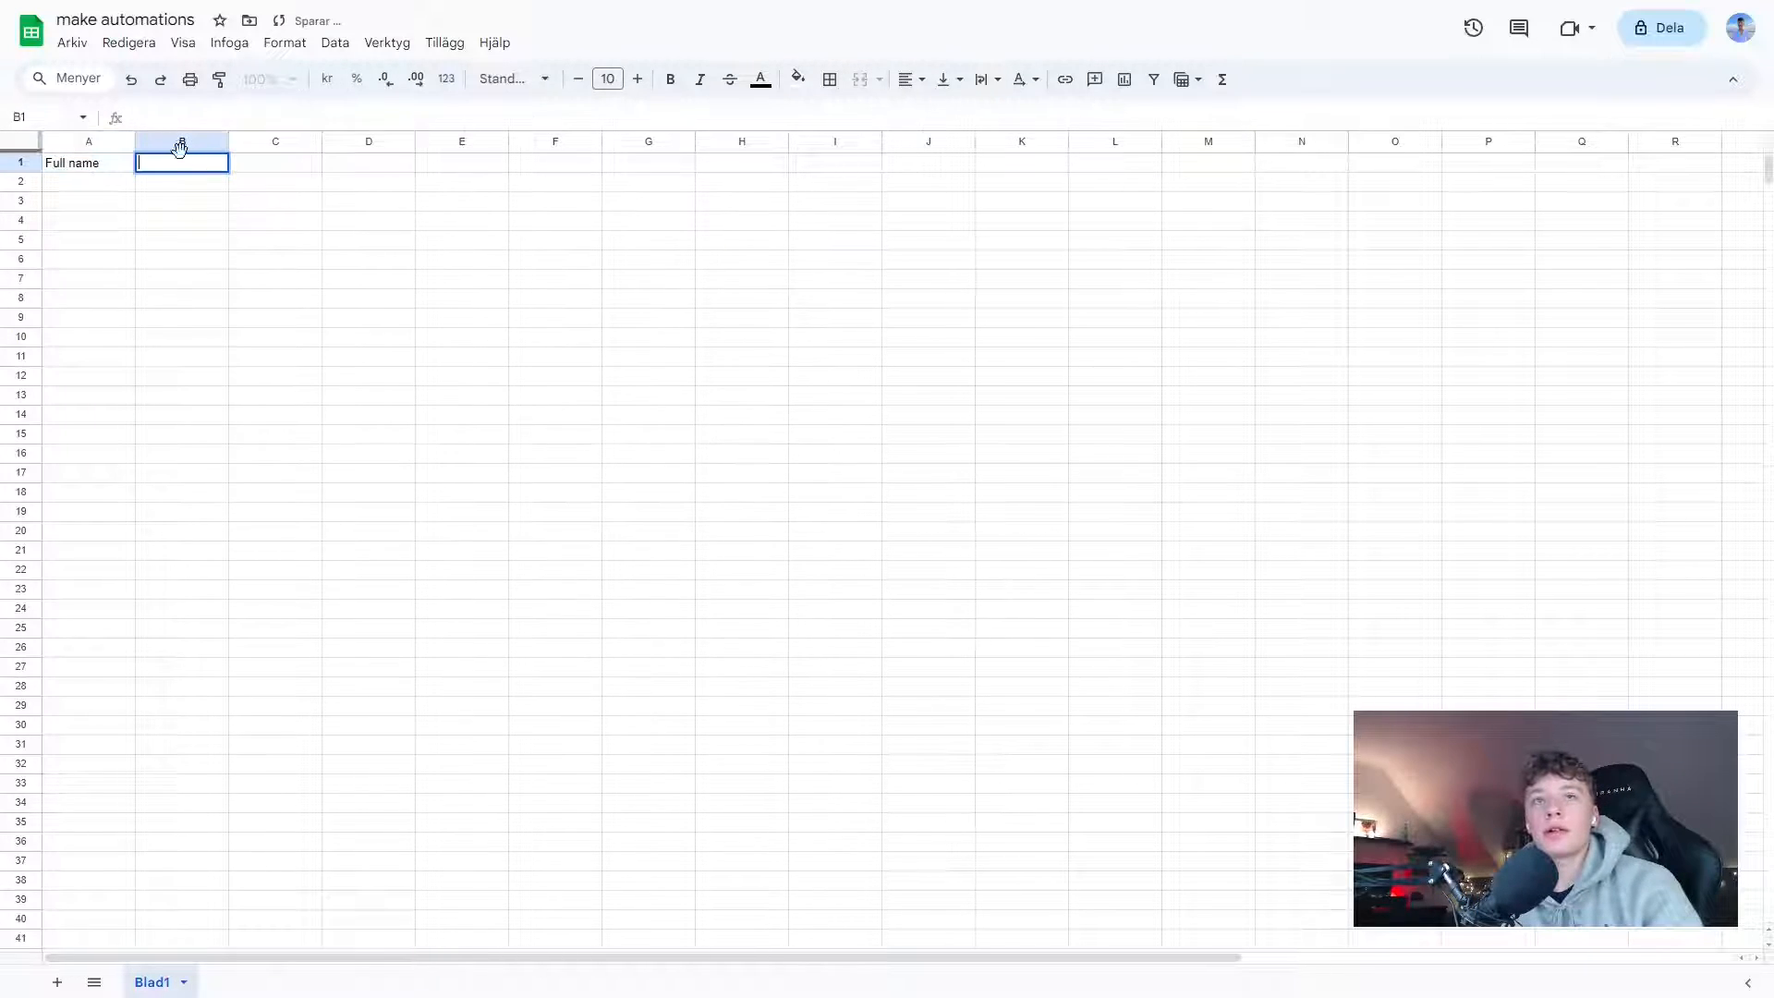
type("Email adress")
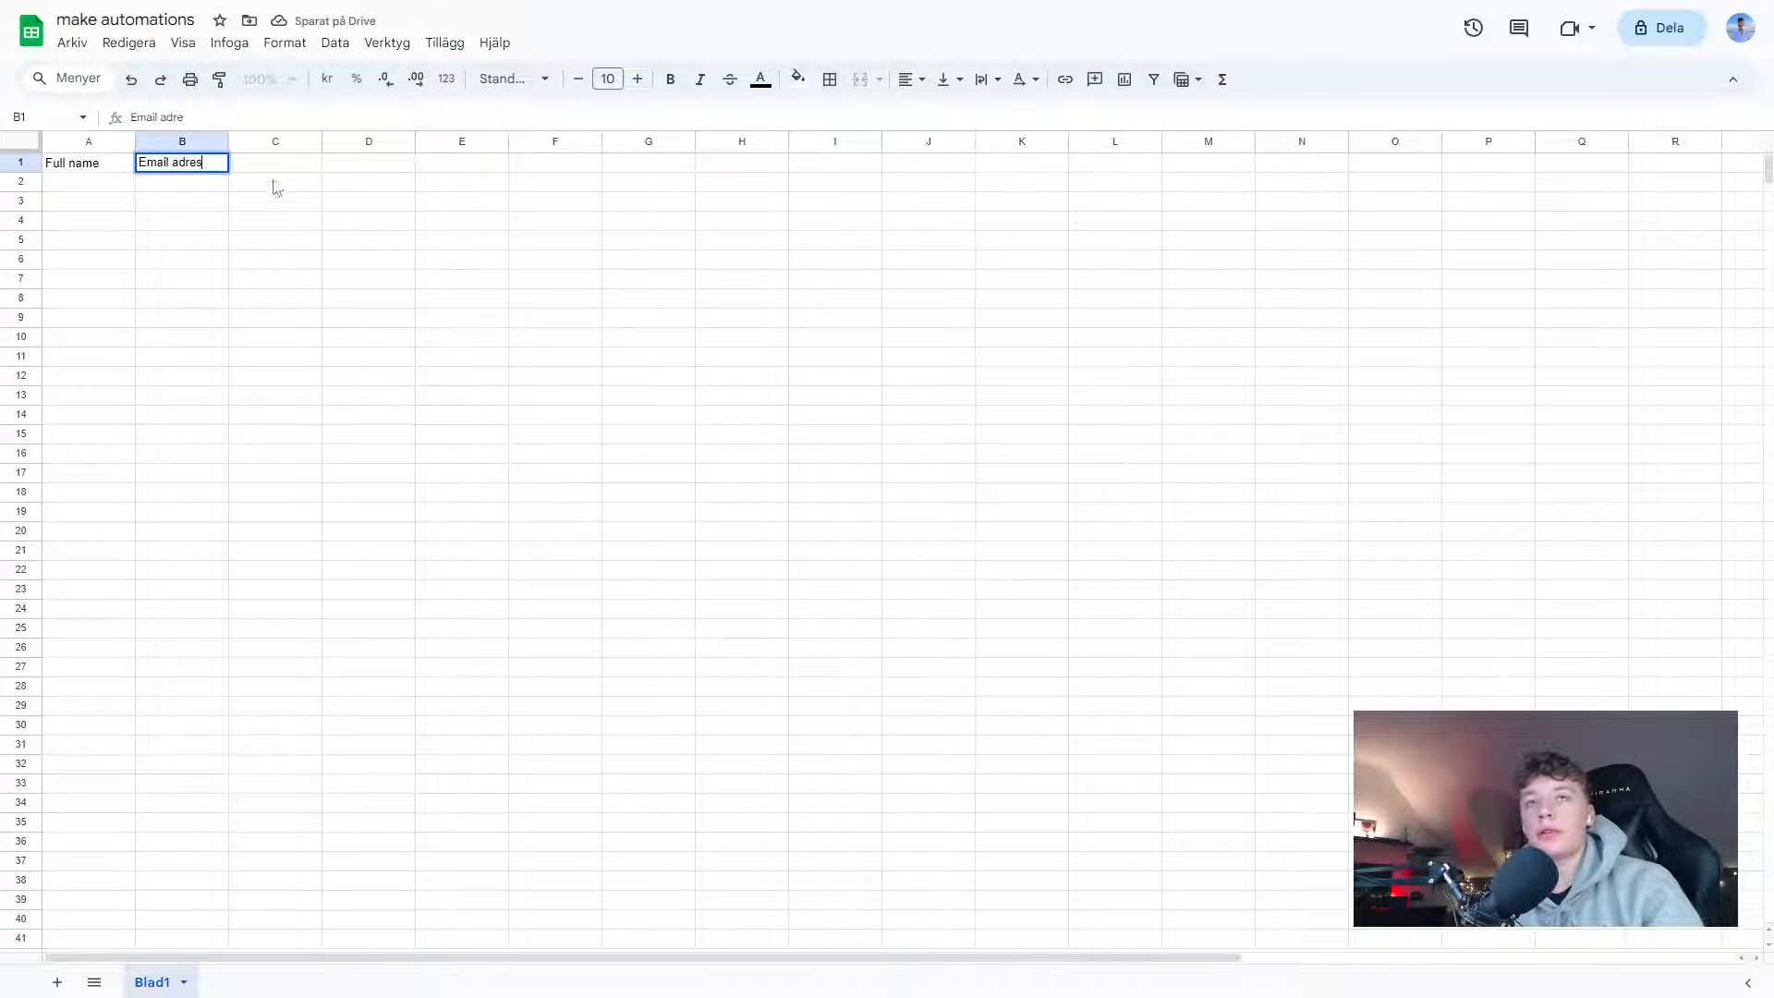
key("Tab")
type("P")
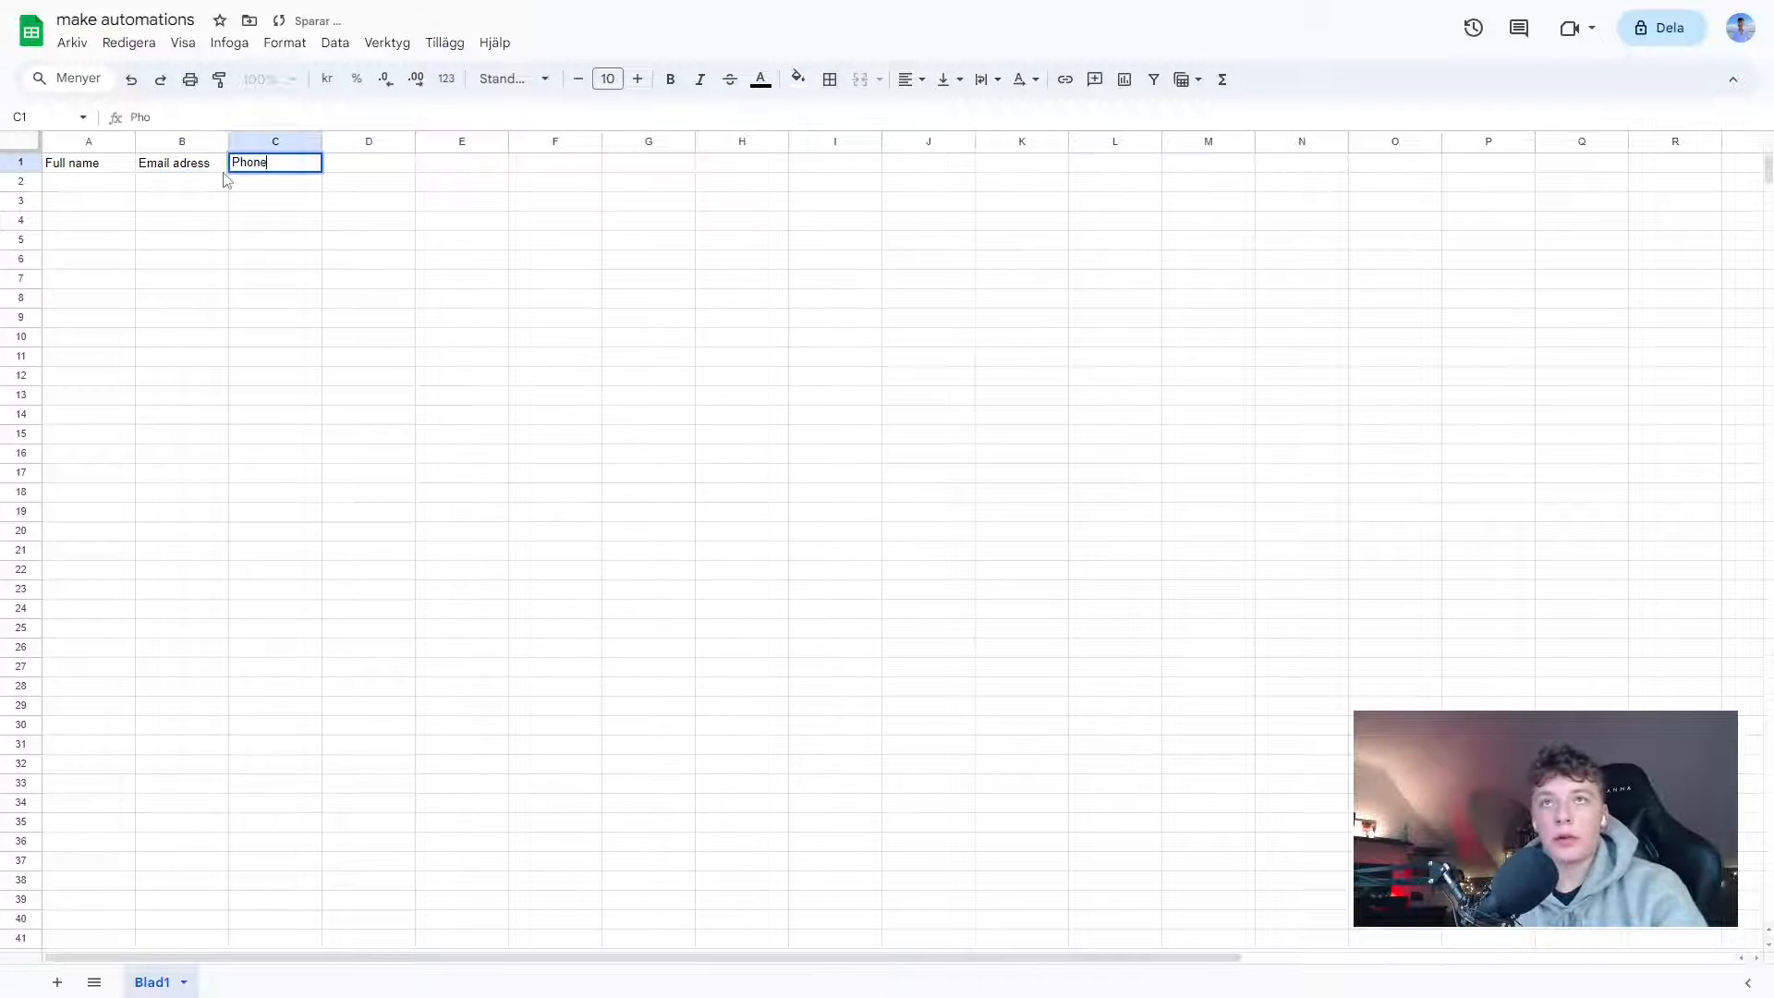
type("hone number")
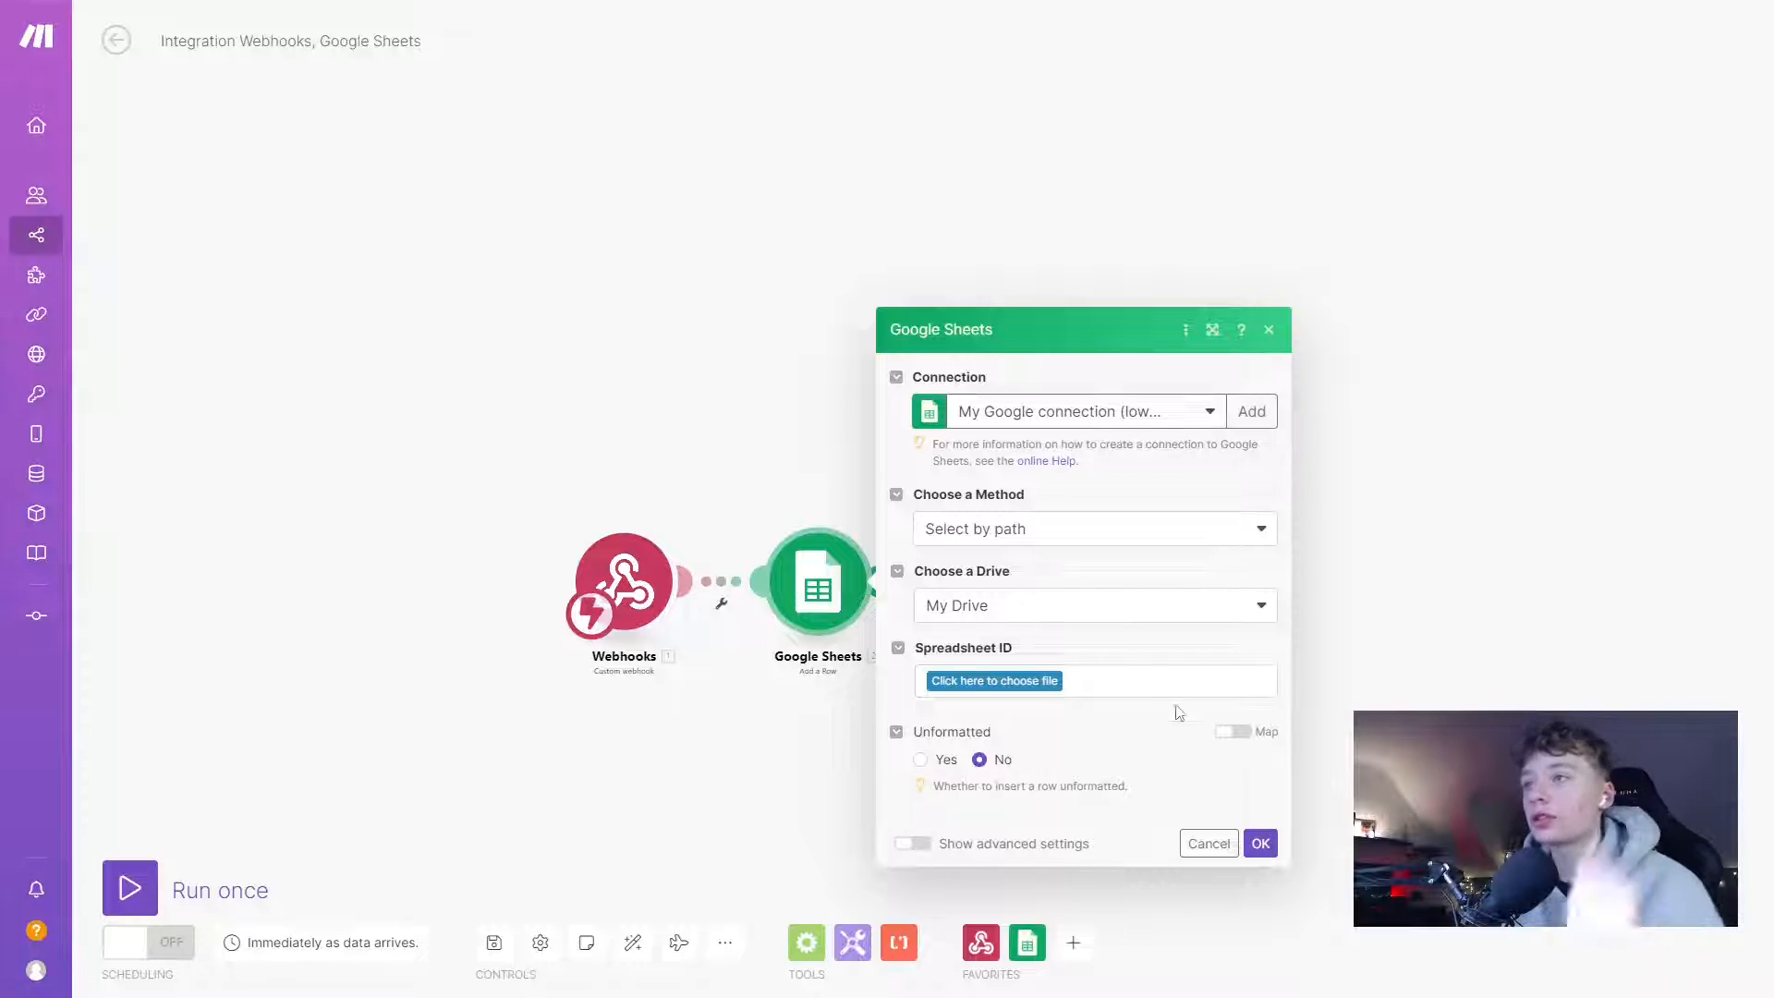
- Target the make automations spreadsheet in the Youtube folder, sheet Blad1, in the Add a Row step
left_click(1014, 689)
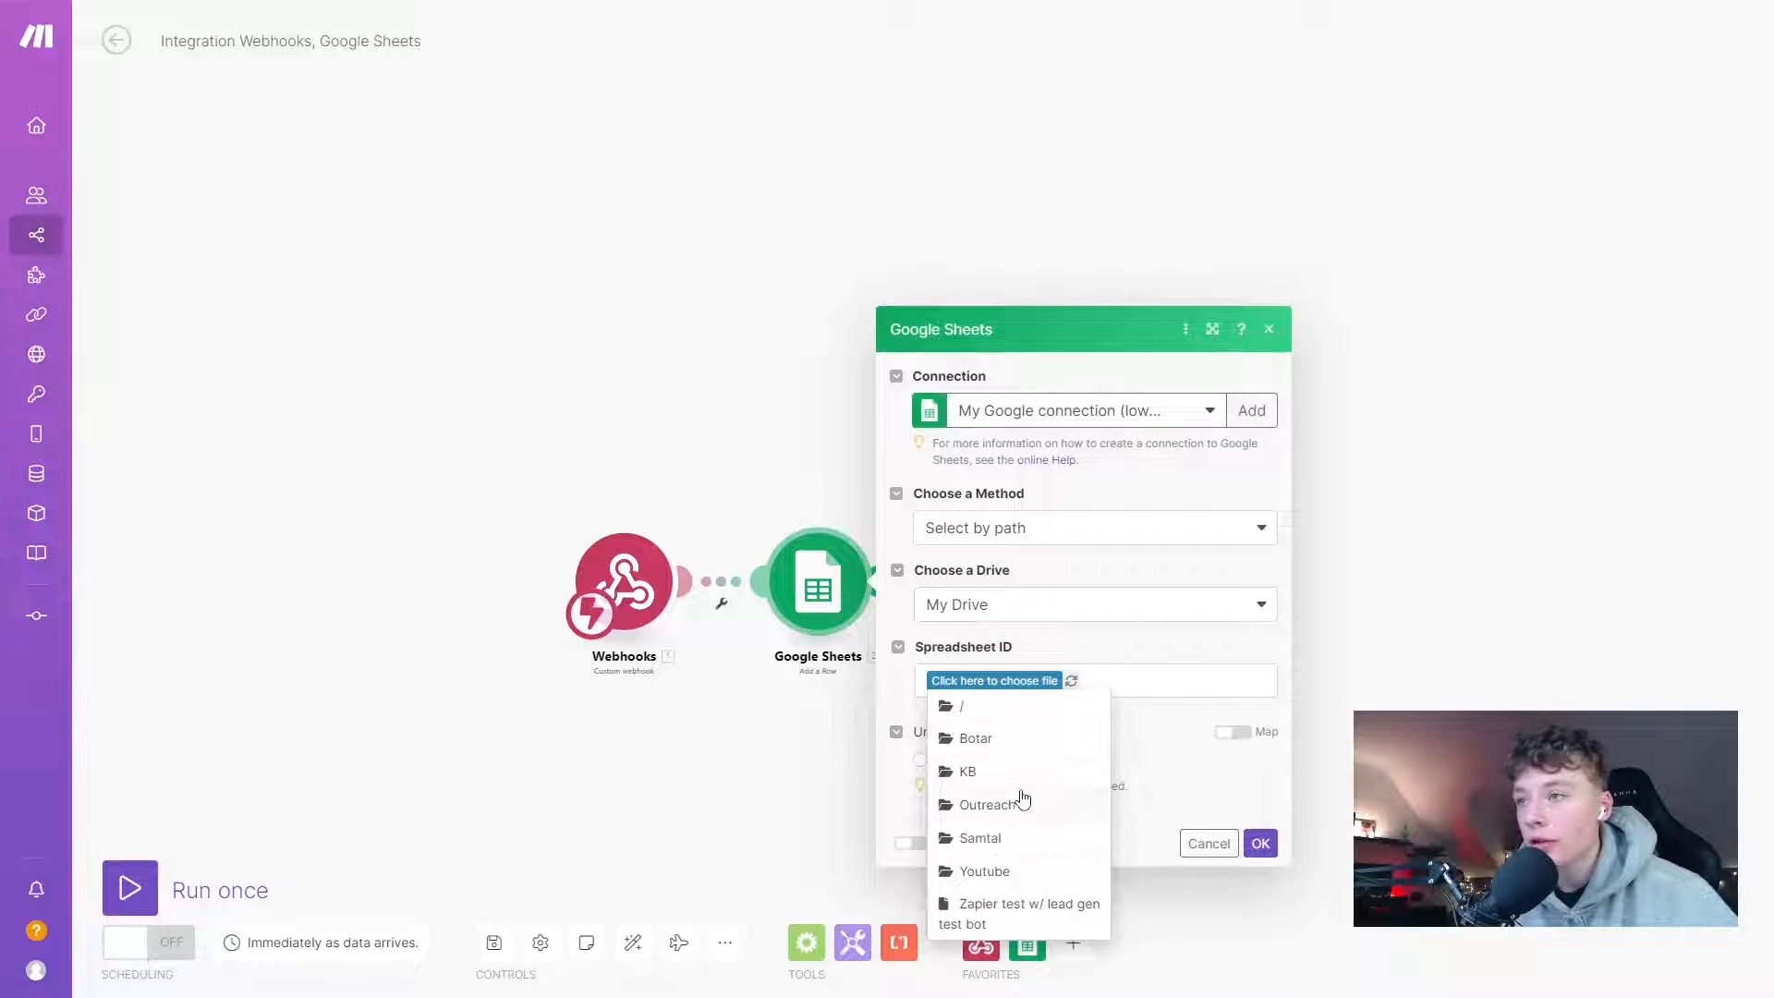
left_click(983, 872)
left_click(982, 873)
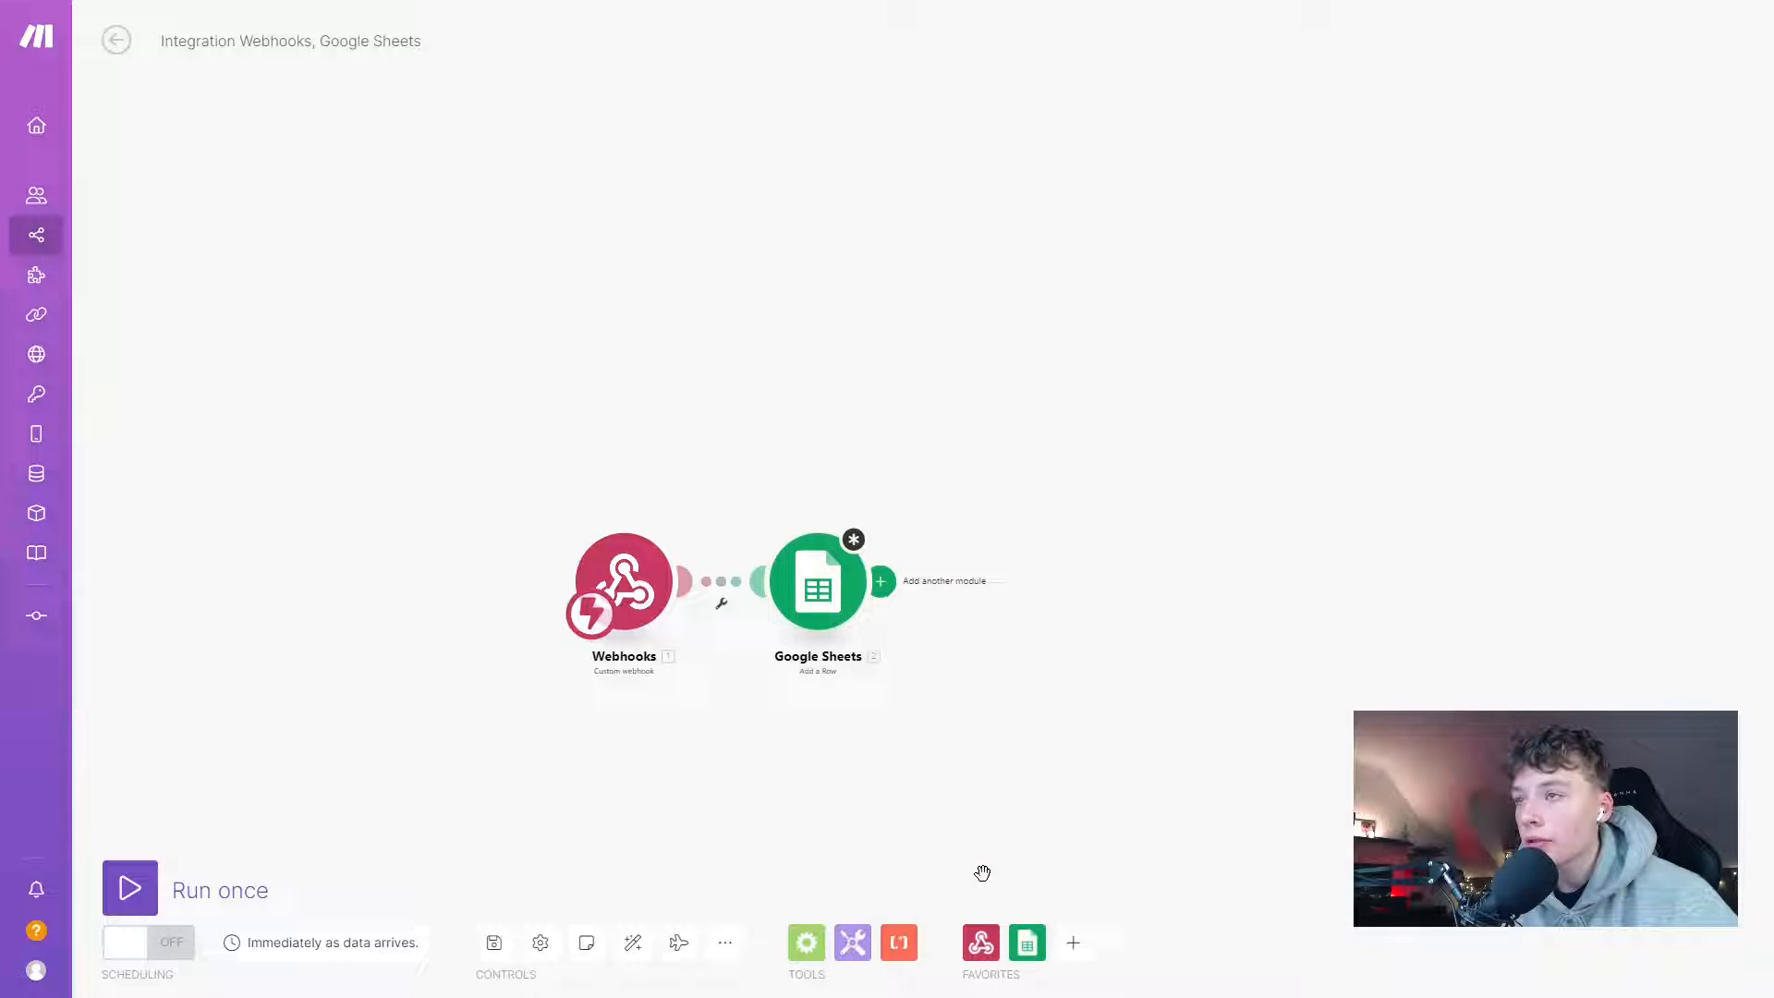
left_click(818, 587)
left_click(1032, 666)
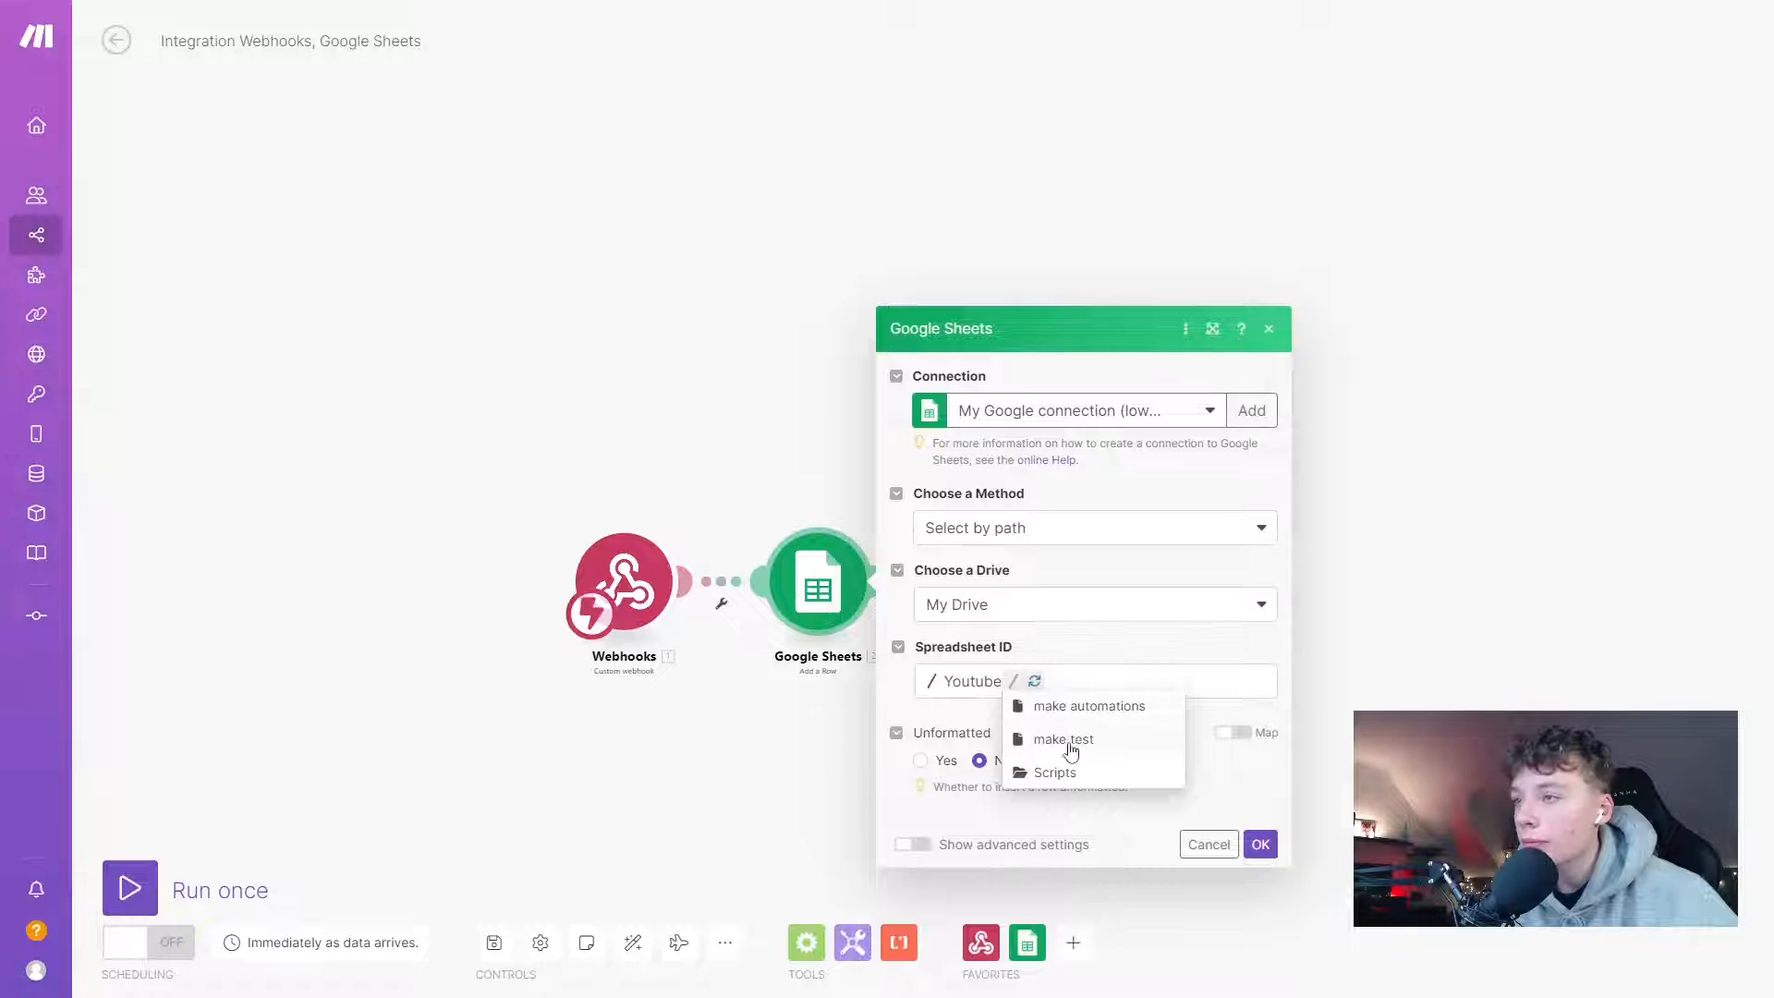
left_click(1097, 708)
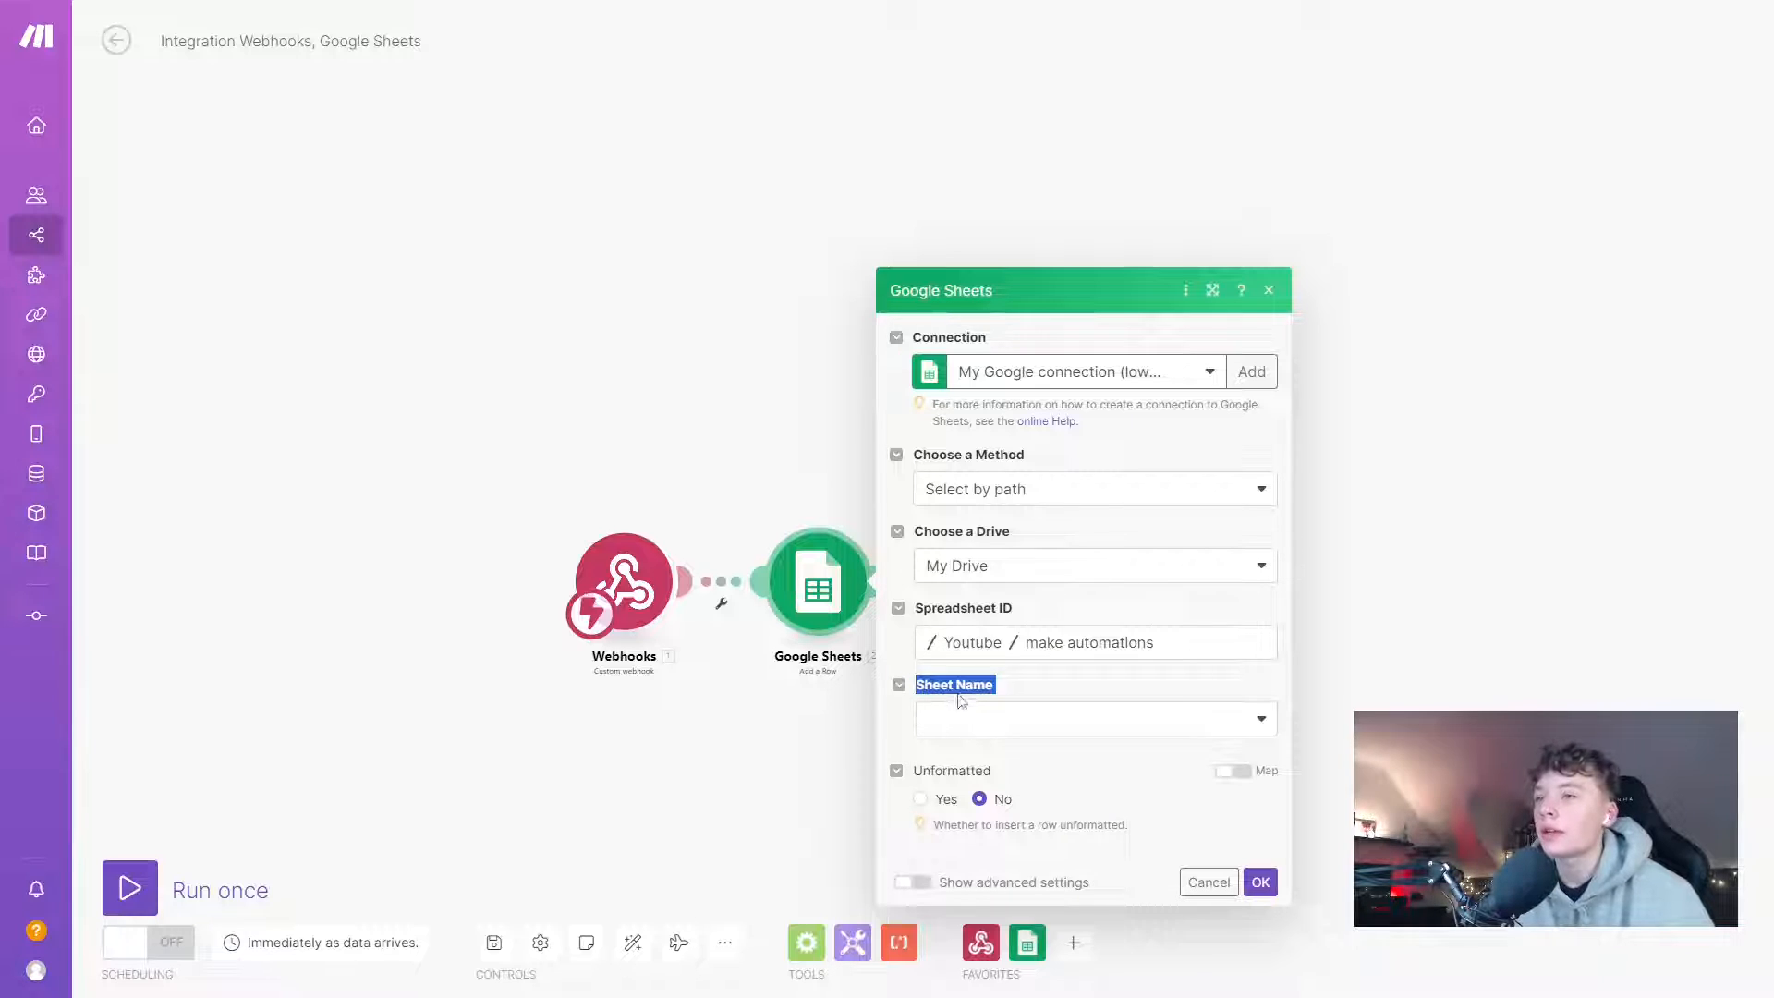
left_click(976, 719)
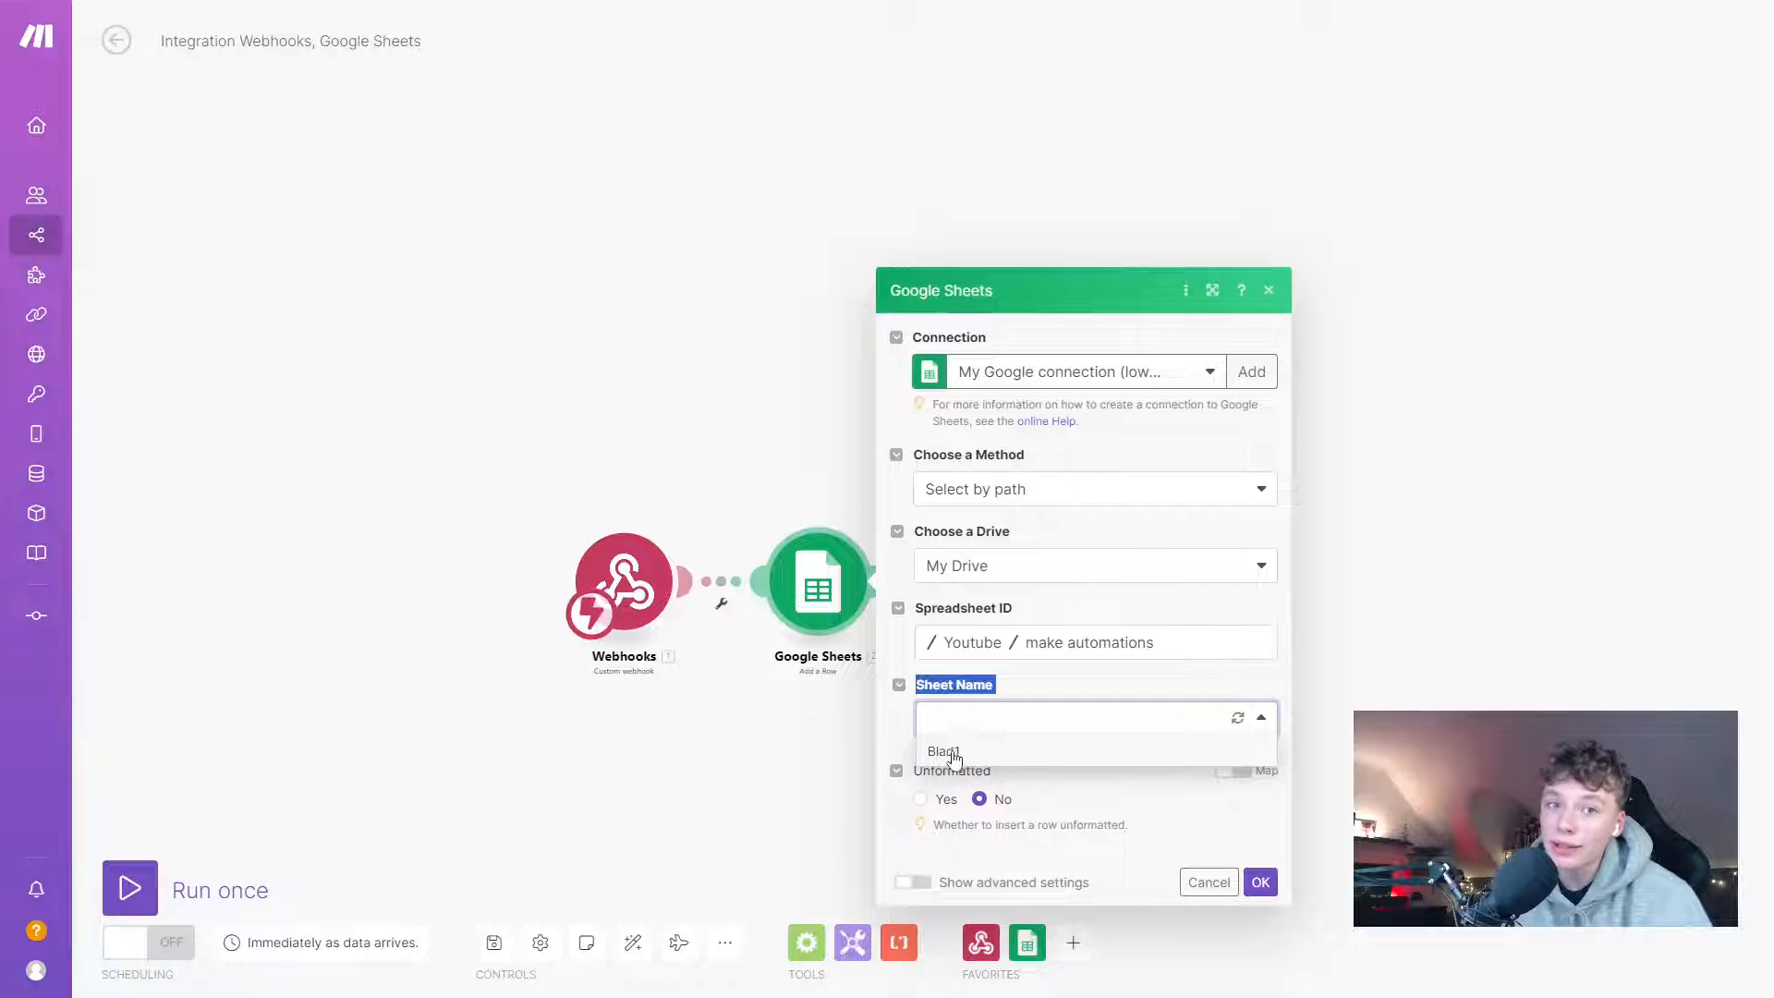
left_click(975, 752)
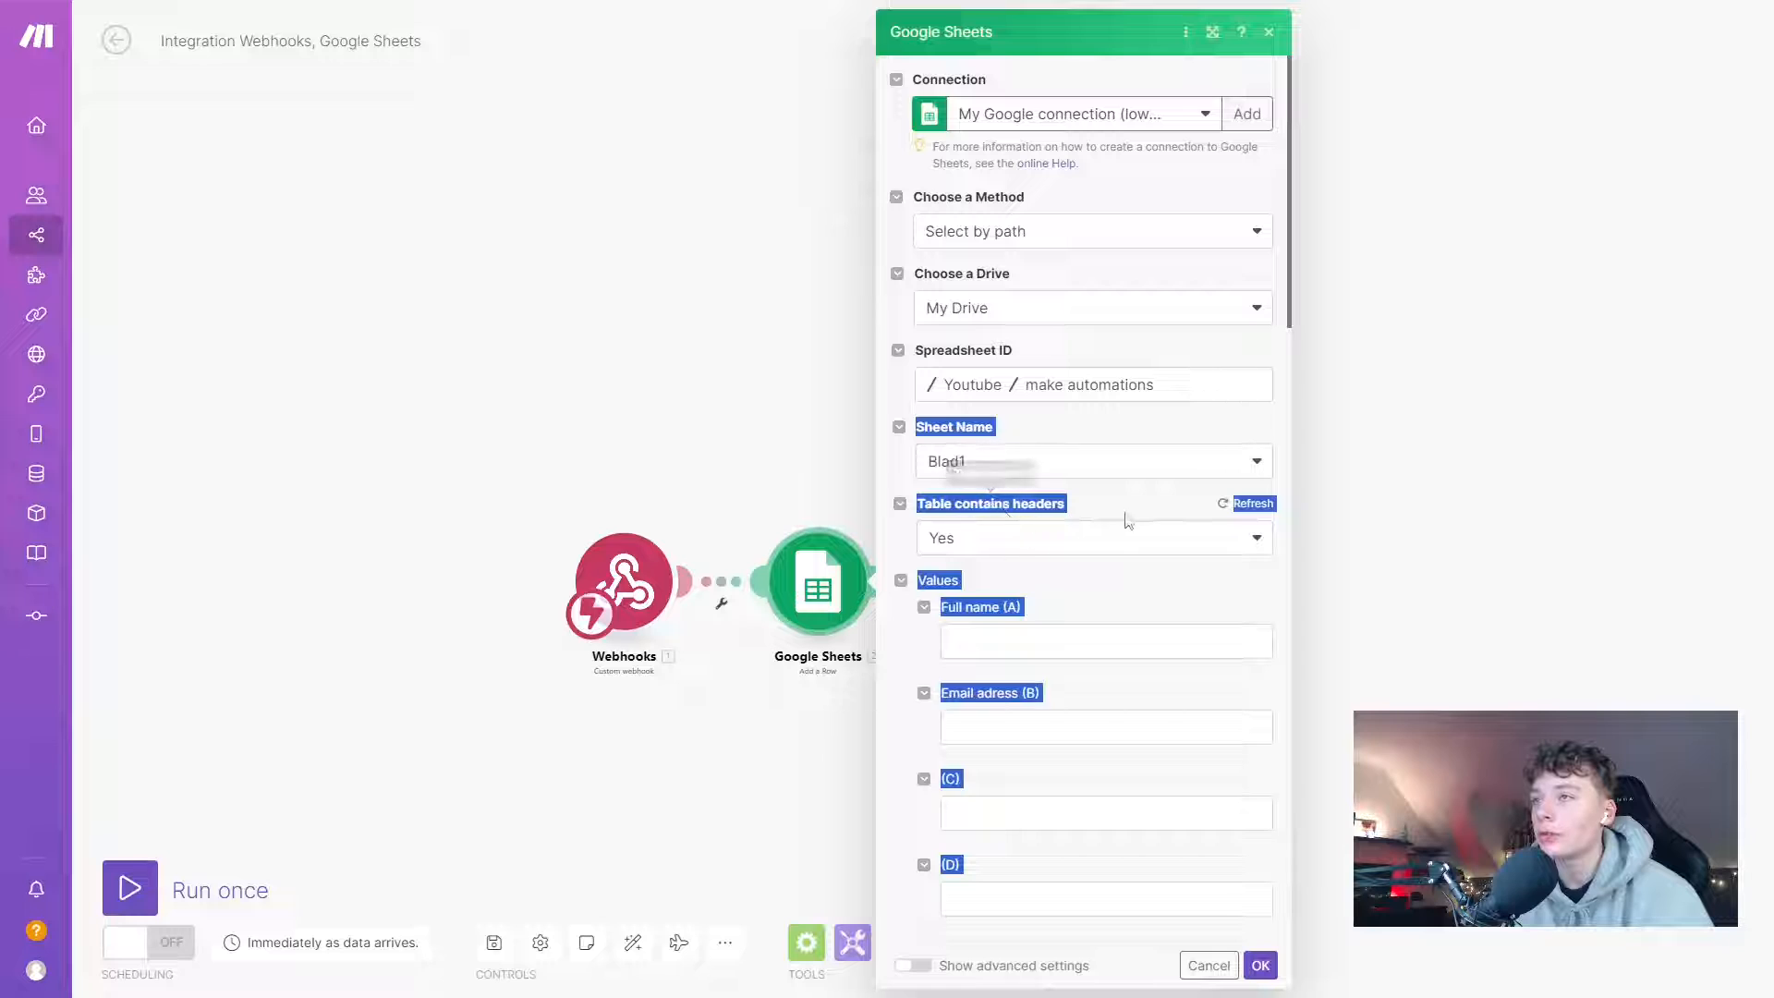
left_click(1069, 506)
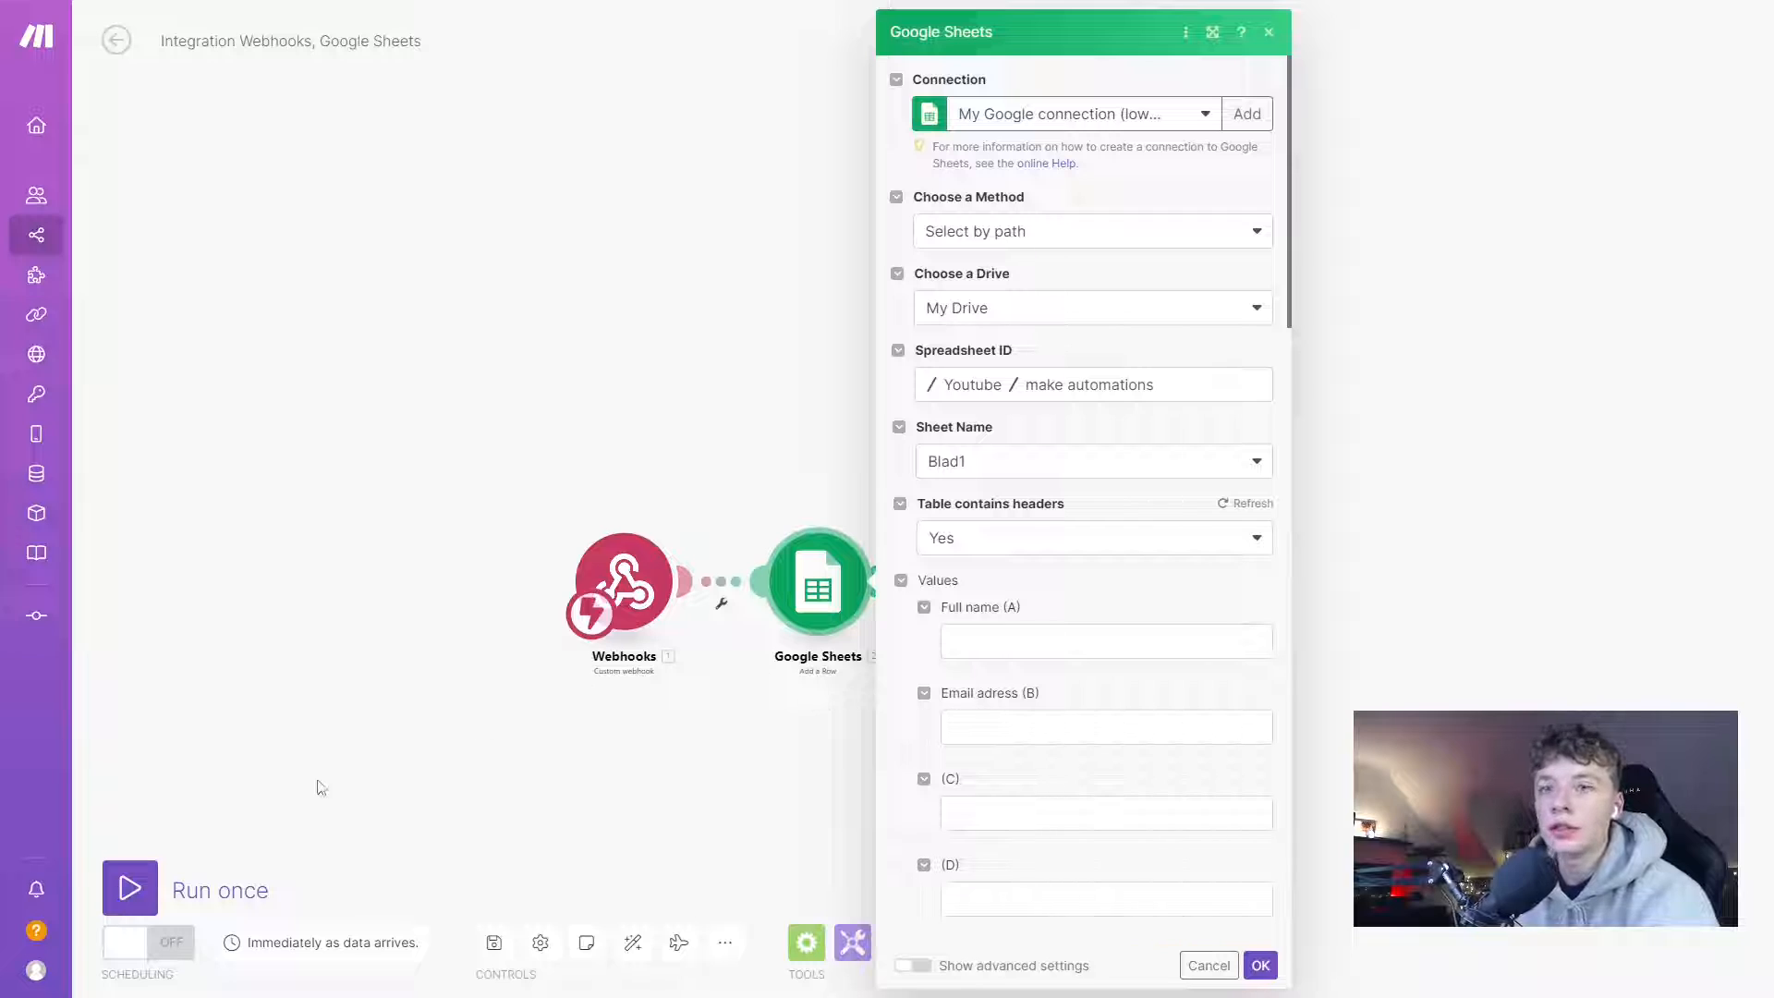
- Run the scenario once and switch back to Botpress Studio
left_click(129, 887)
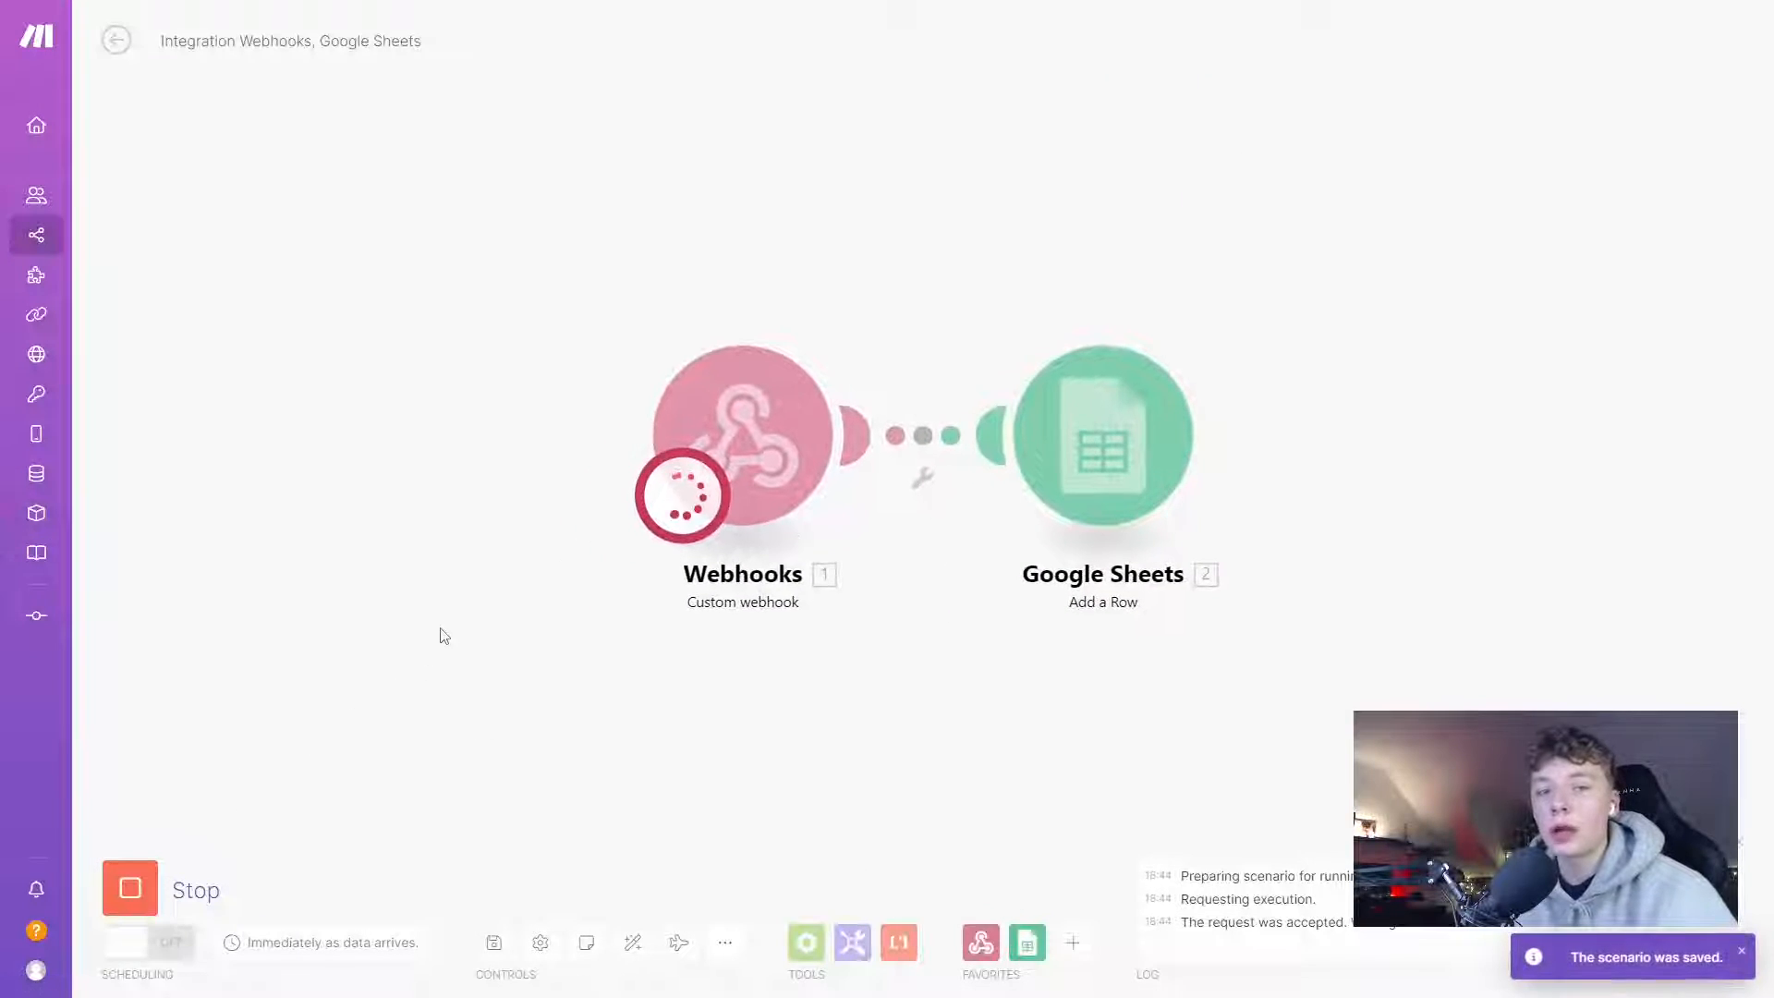
key("alt+Tab")
key("alt+Tab")
key("alt+Tab")
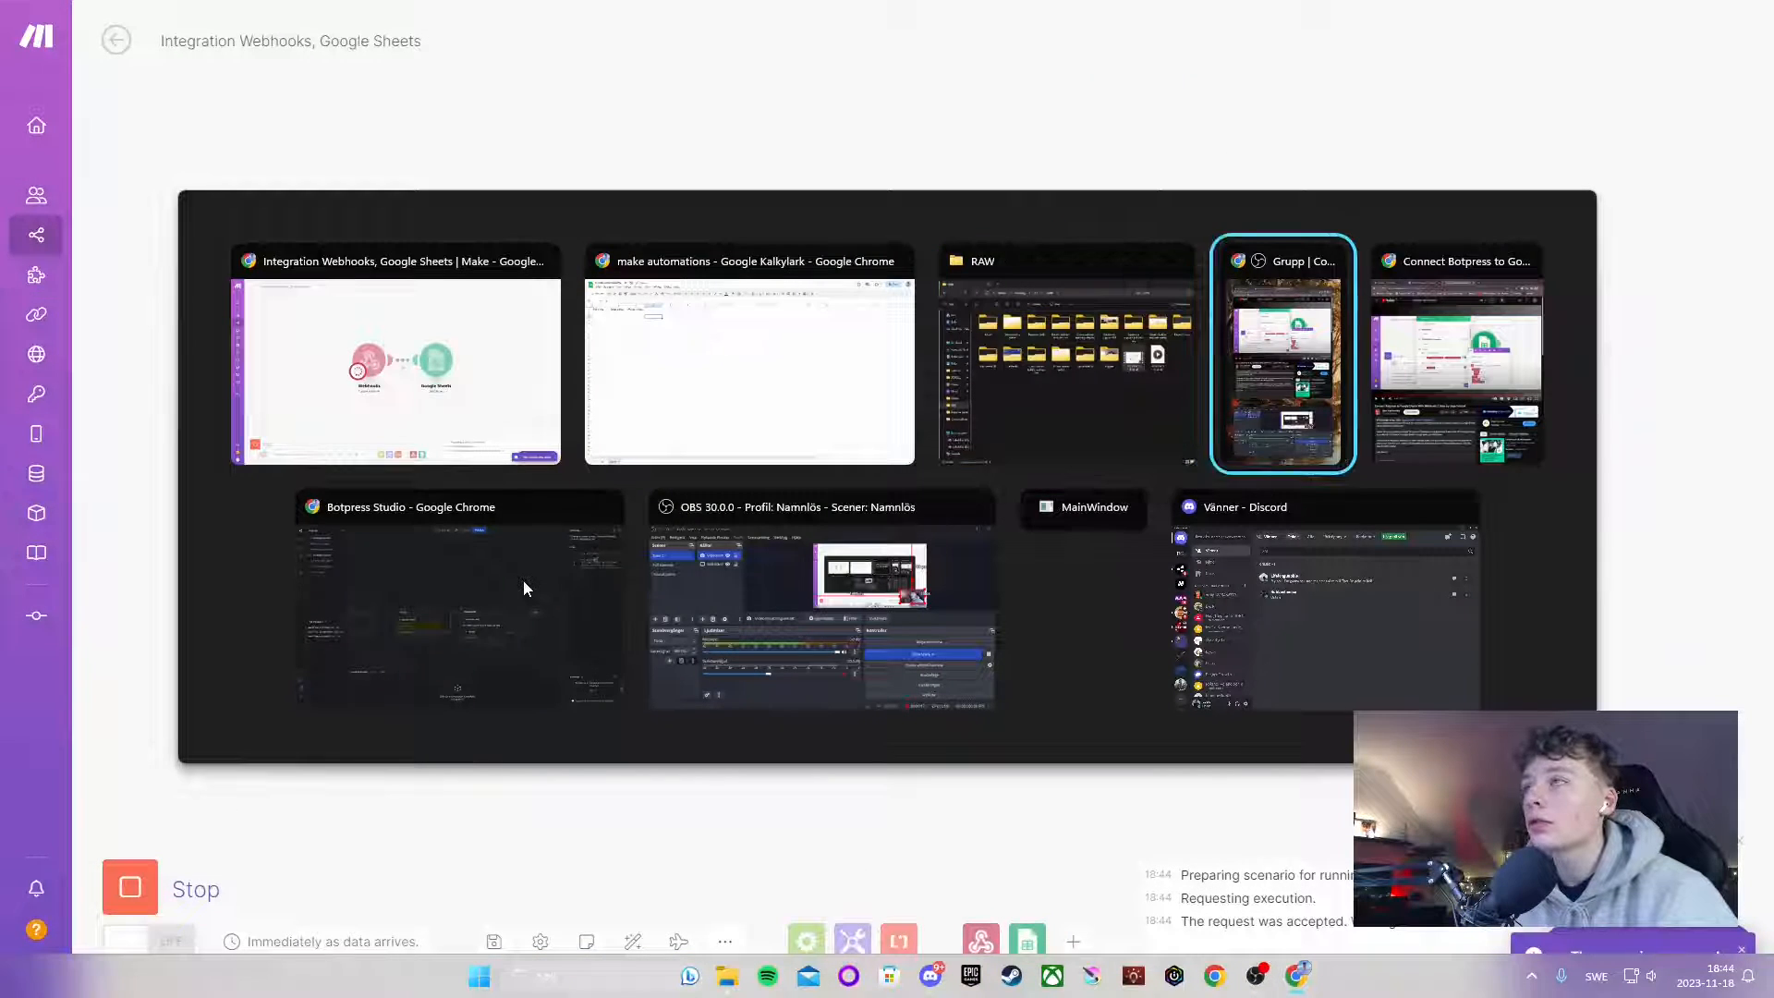
key("alt+Tab")
key("alt+Tab")
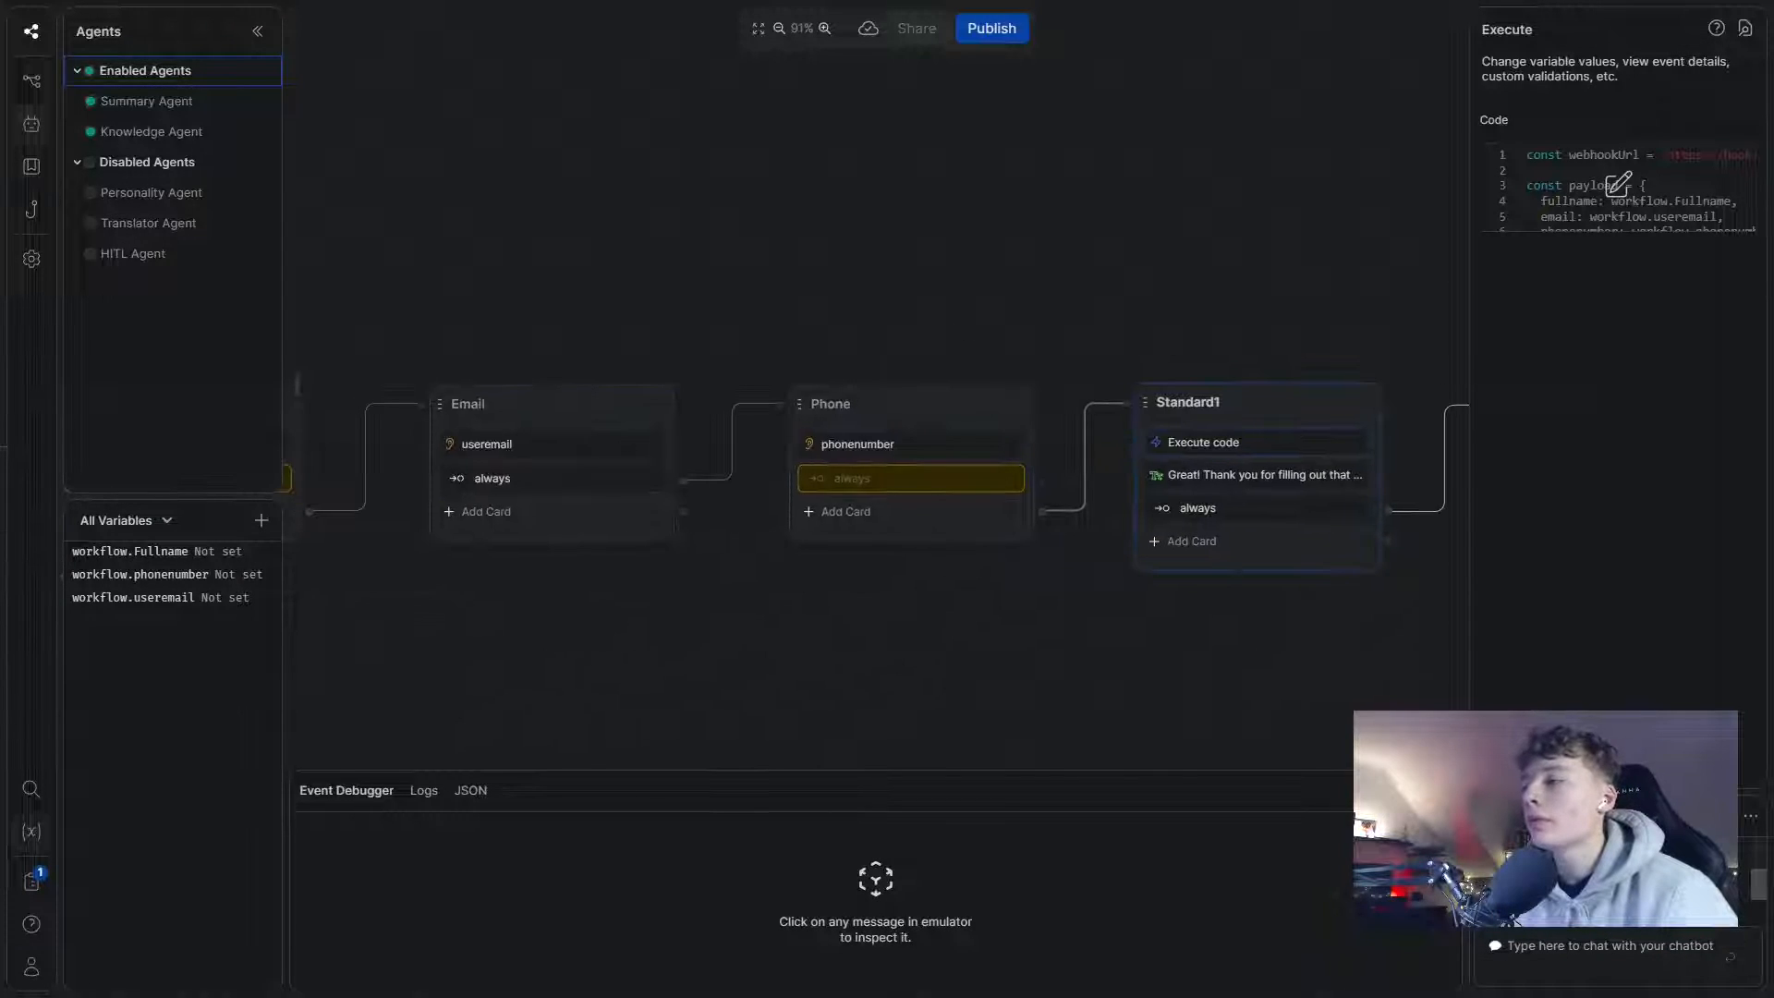
- Start an emulator test chat with 'Hi' and answer the name prompt with a full name
left_click(1550, 958)
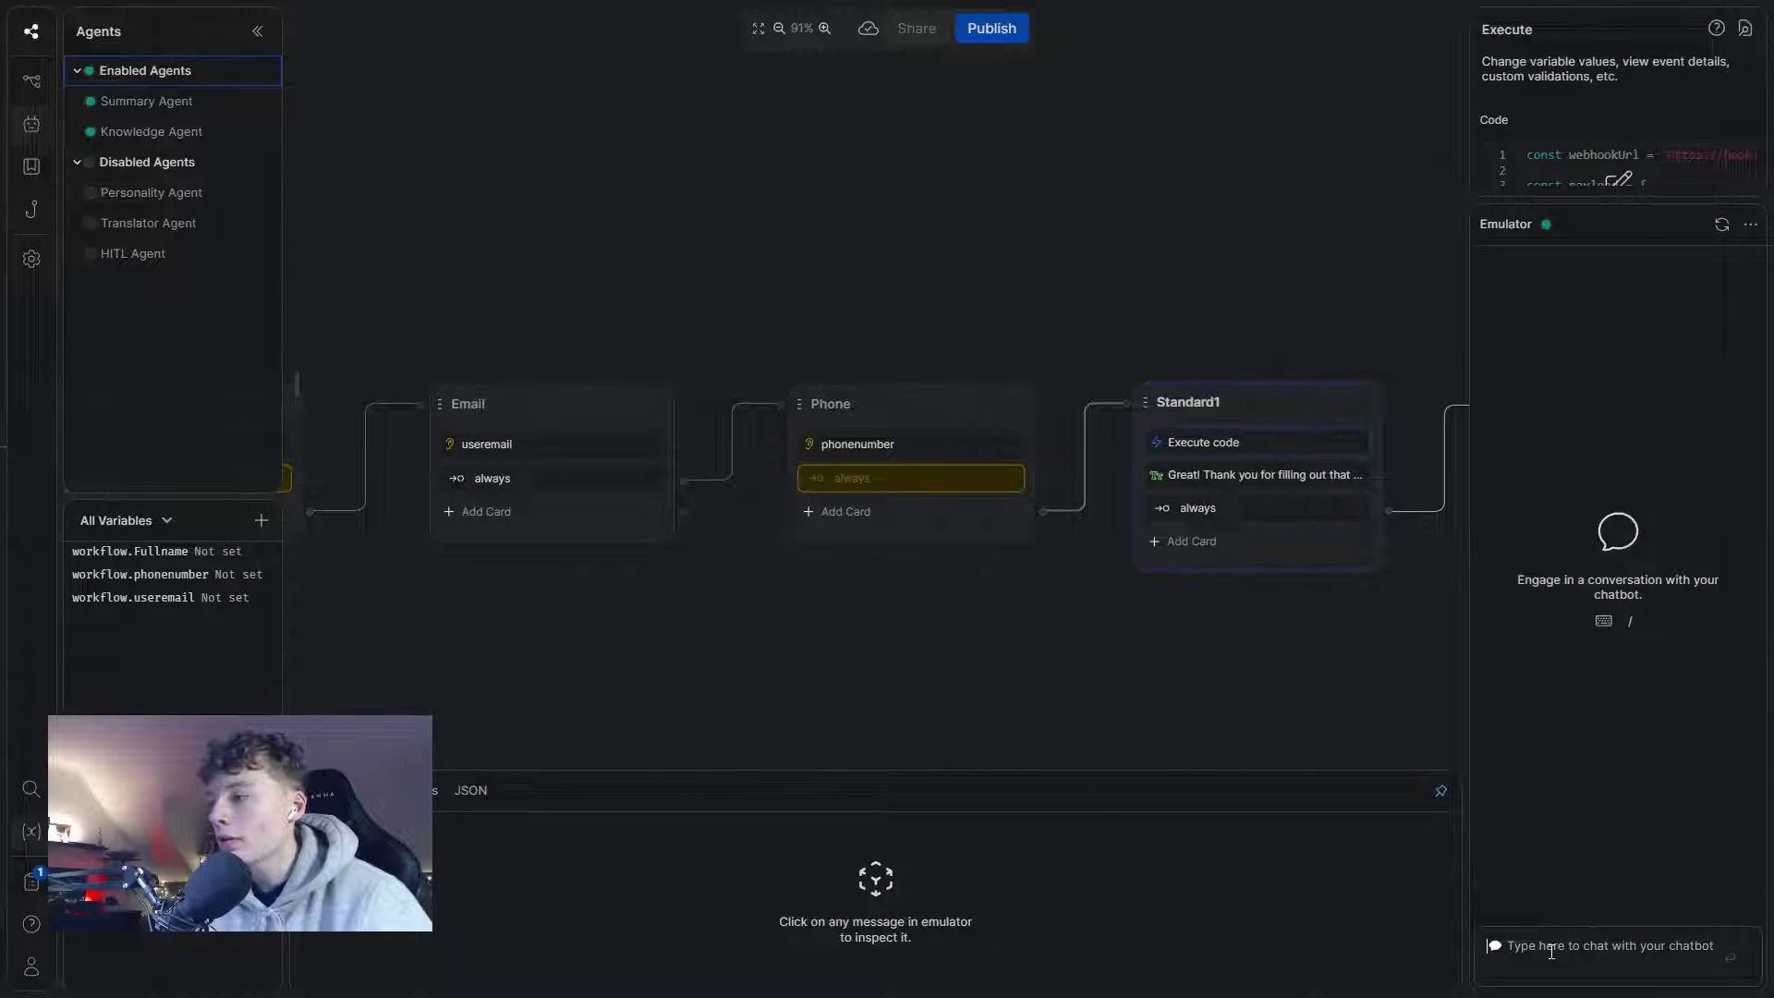
type("Hi")
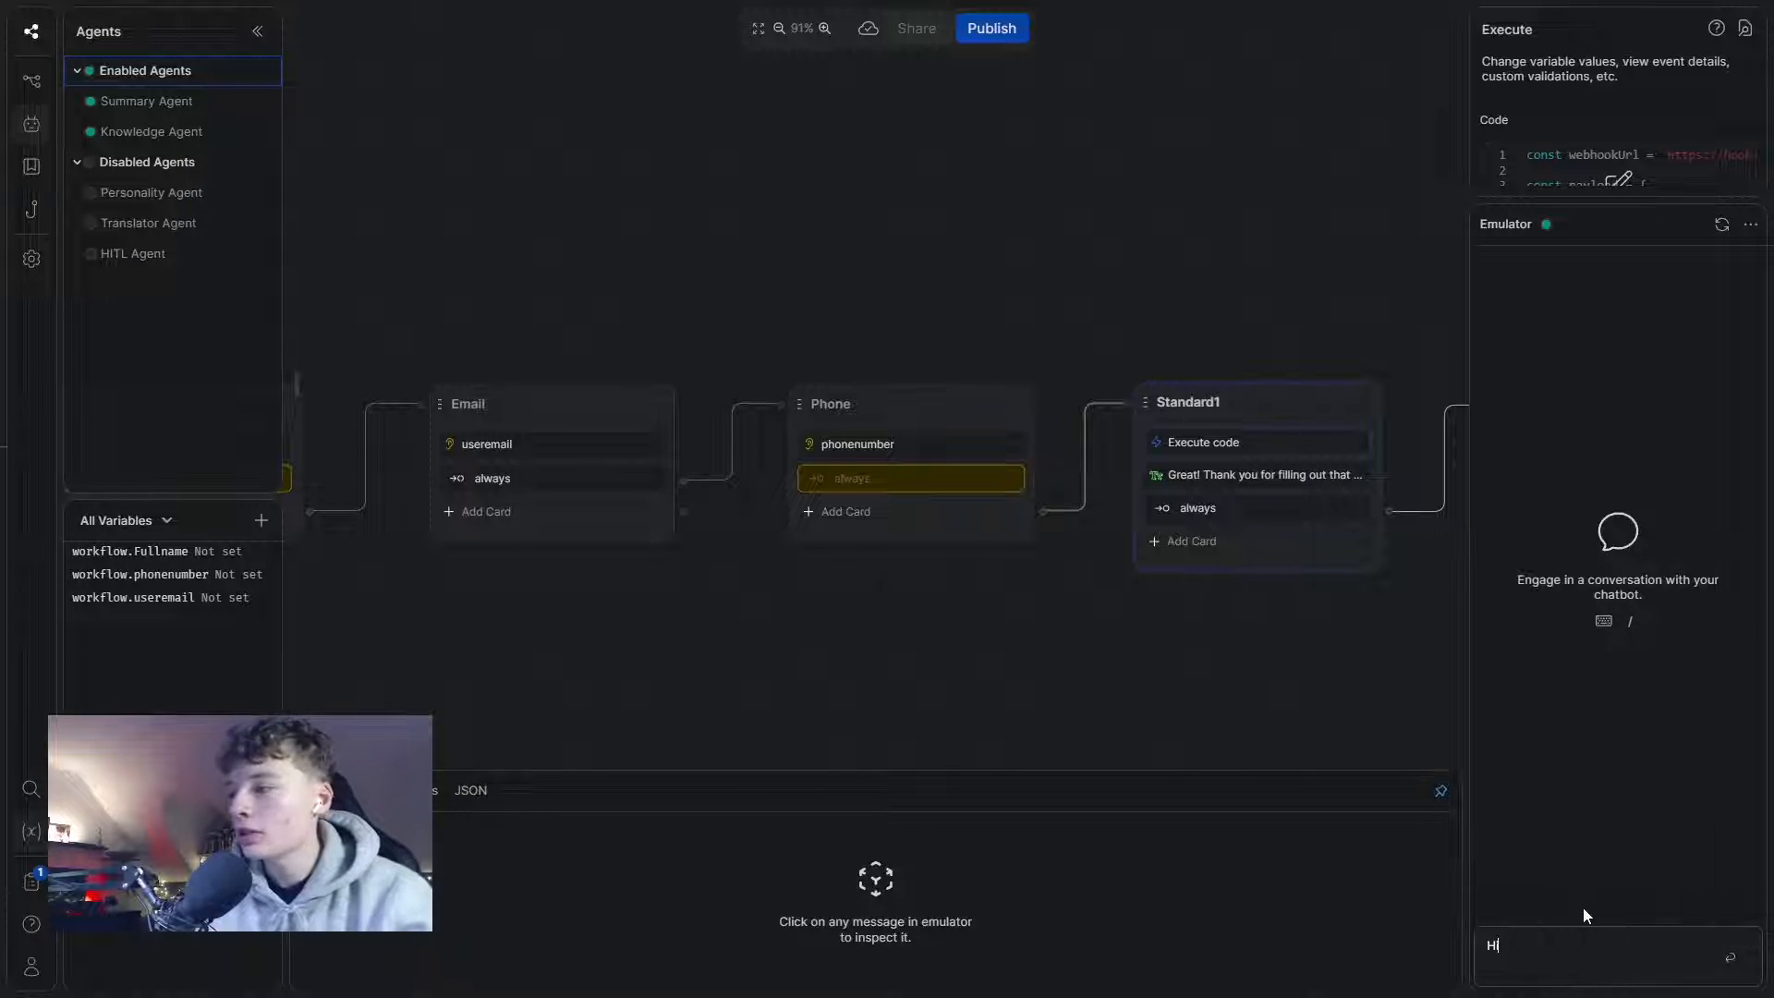
key("Return")
left_click_drag(935, 614, 1069, 574)
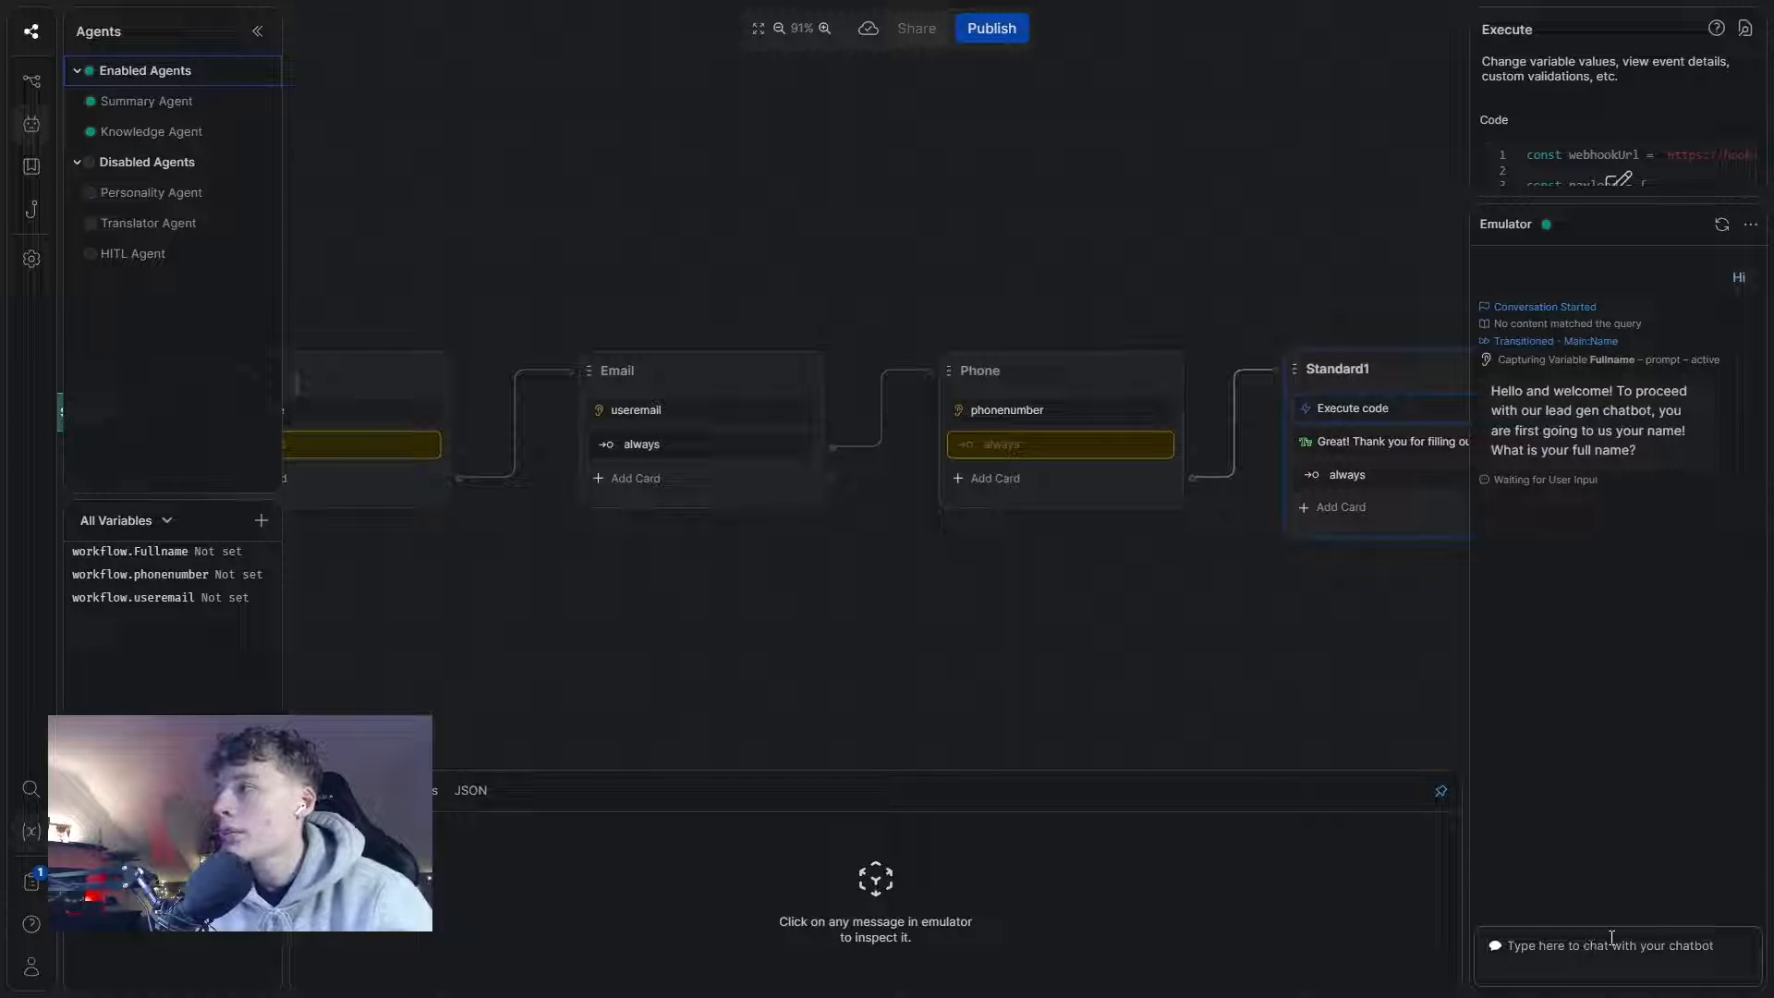
type("Michael ")
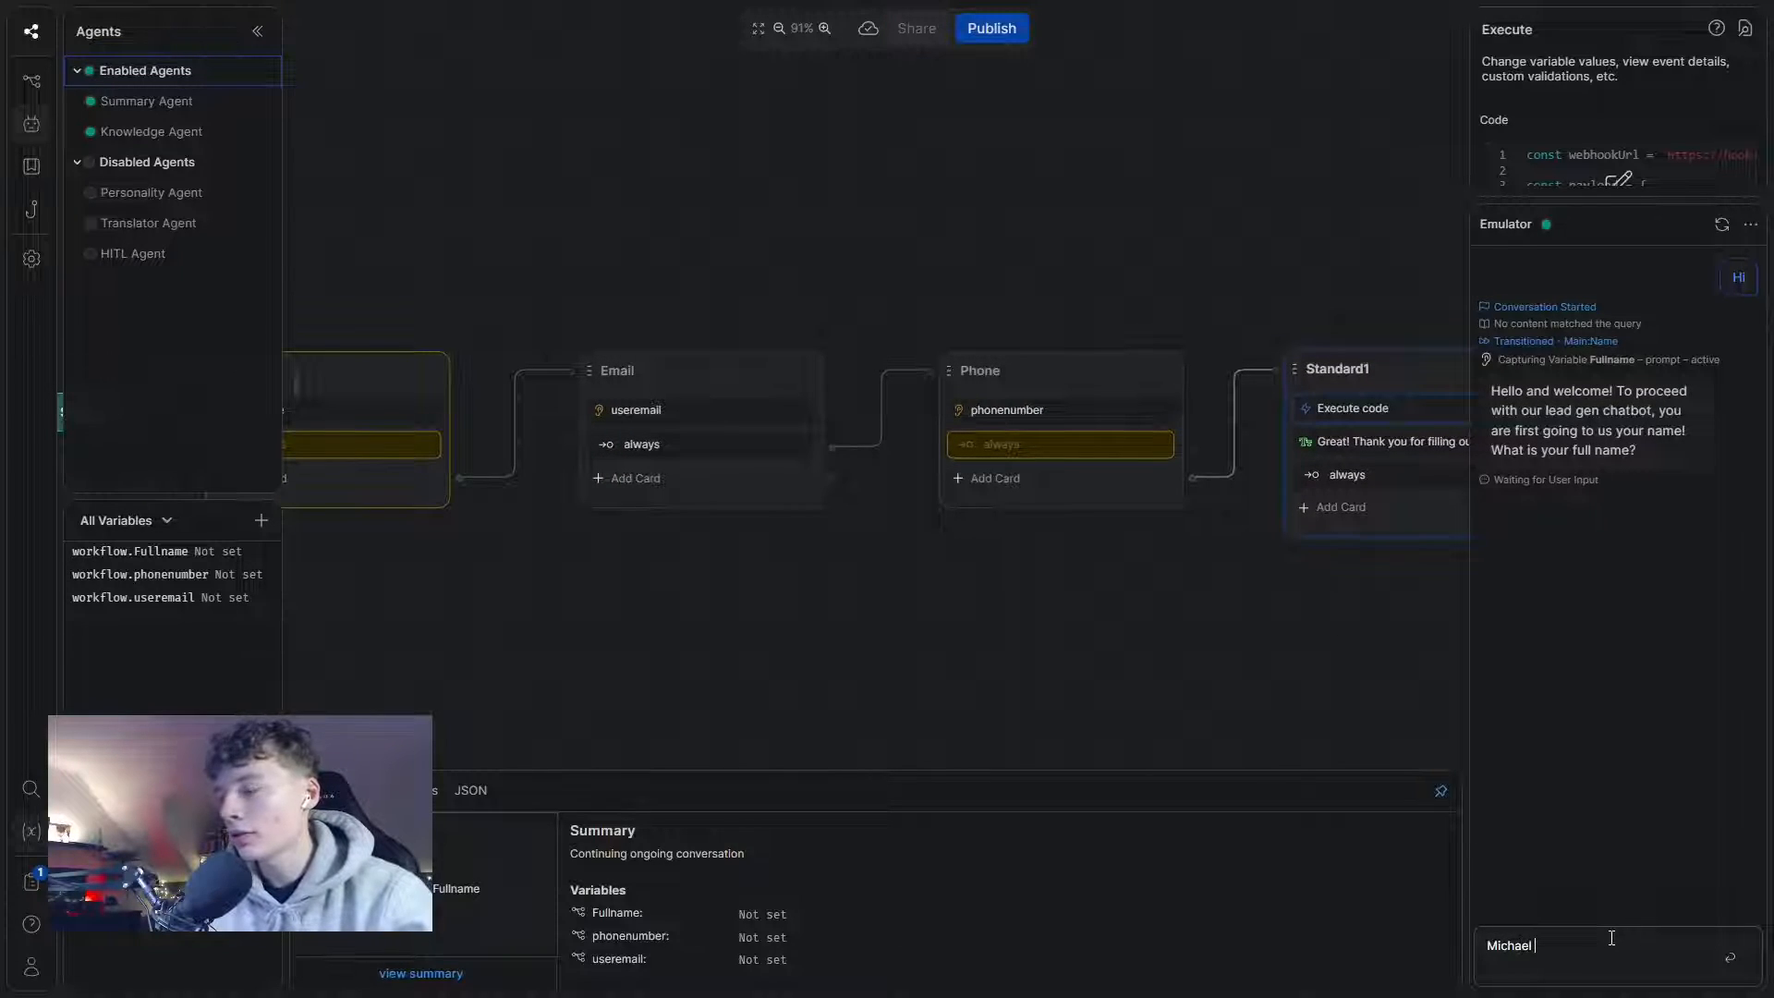
type("Jordan")
key("Return")
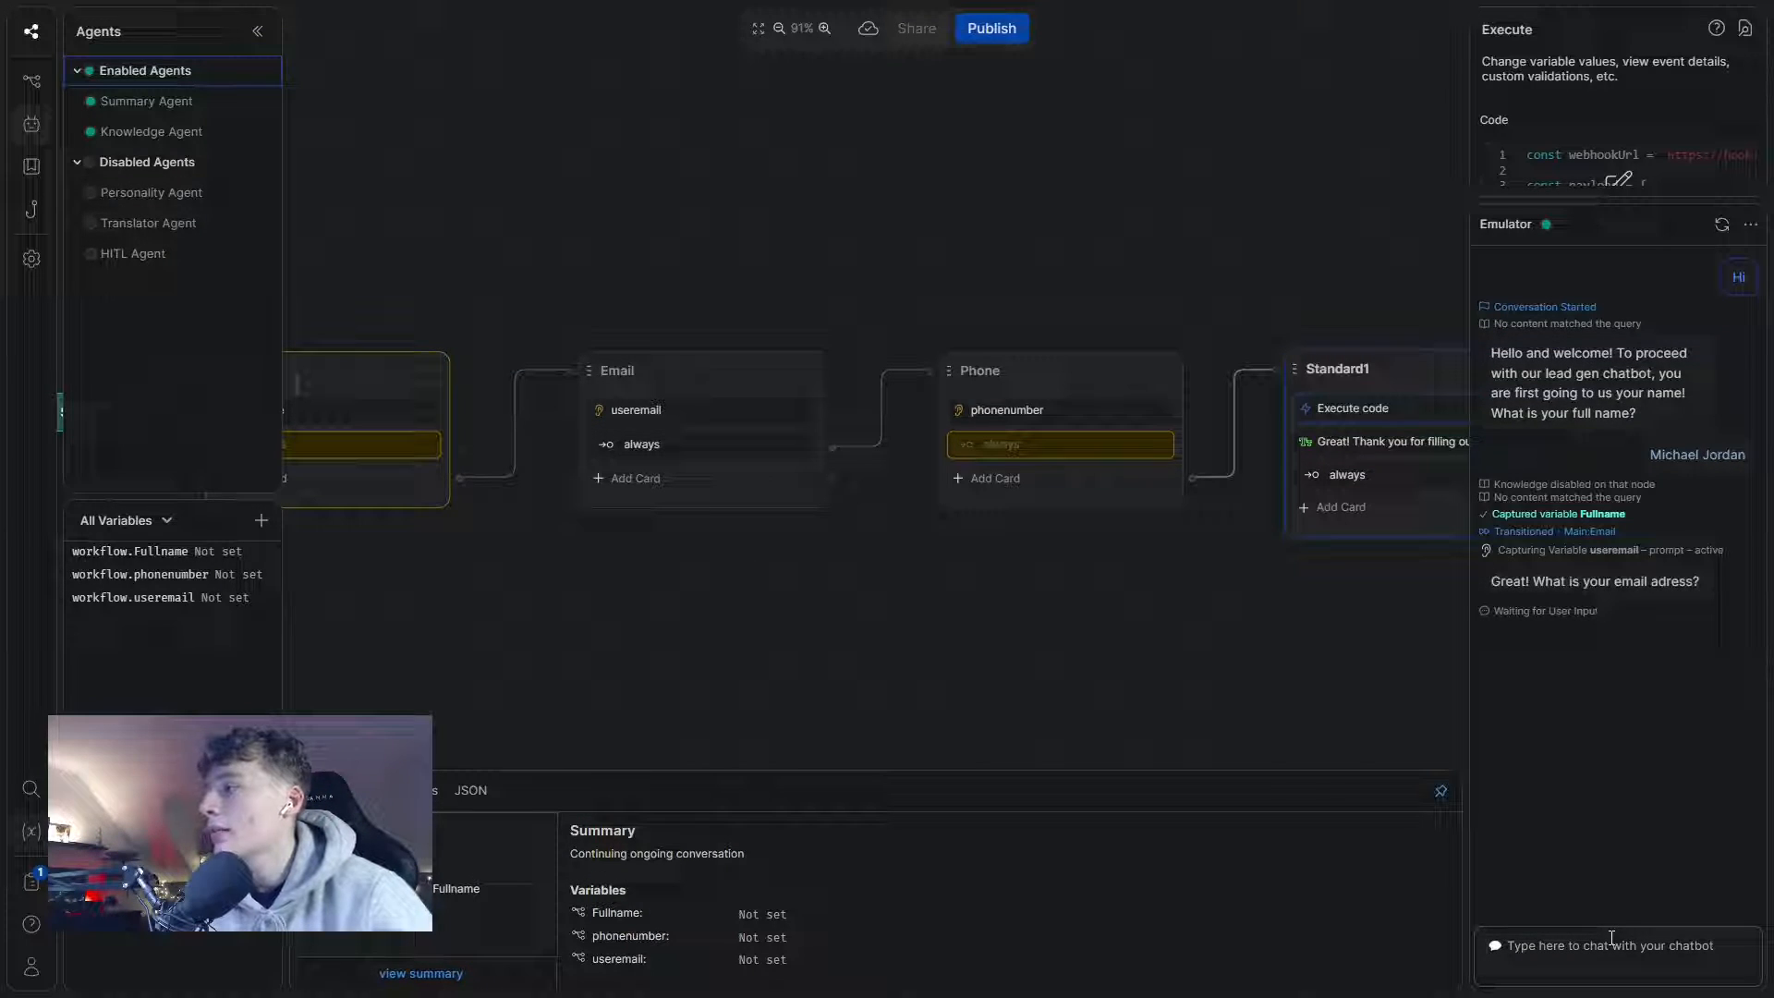
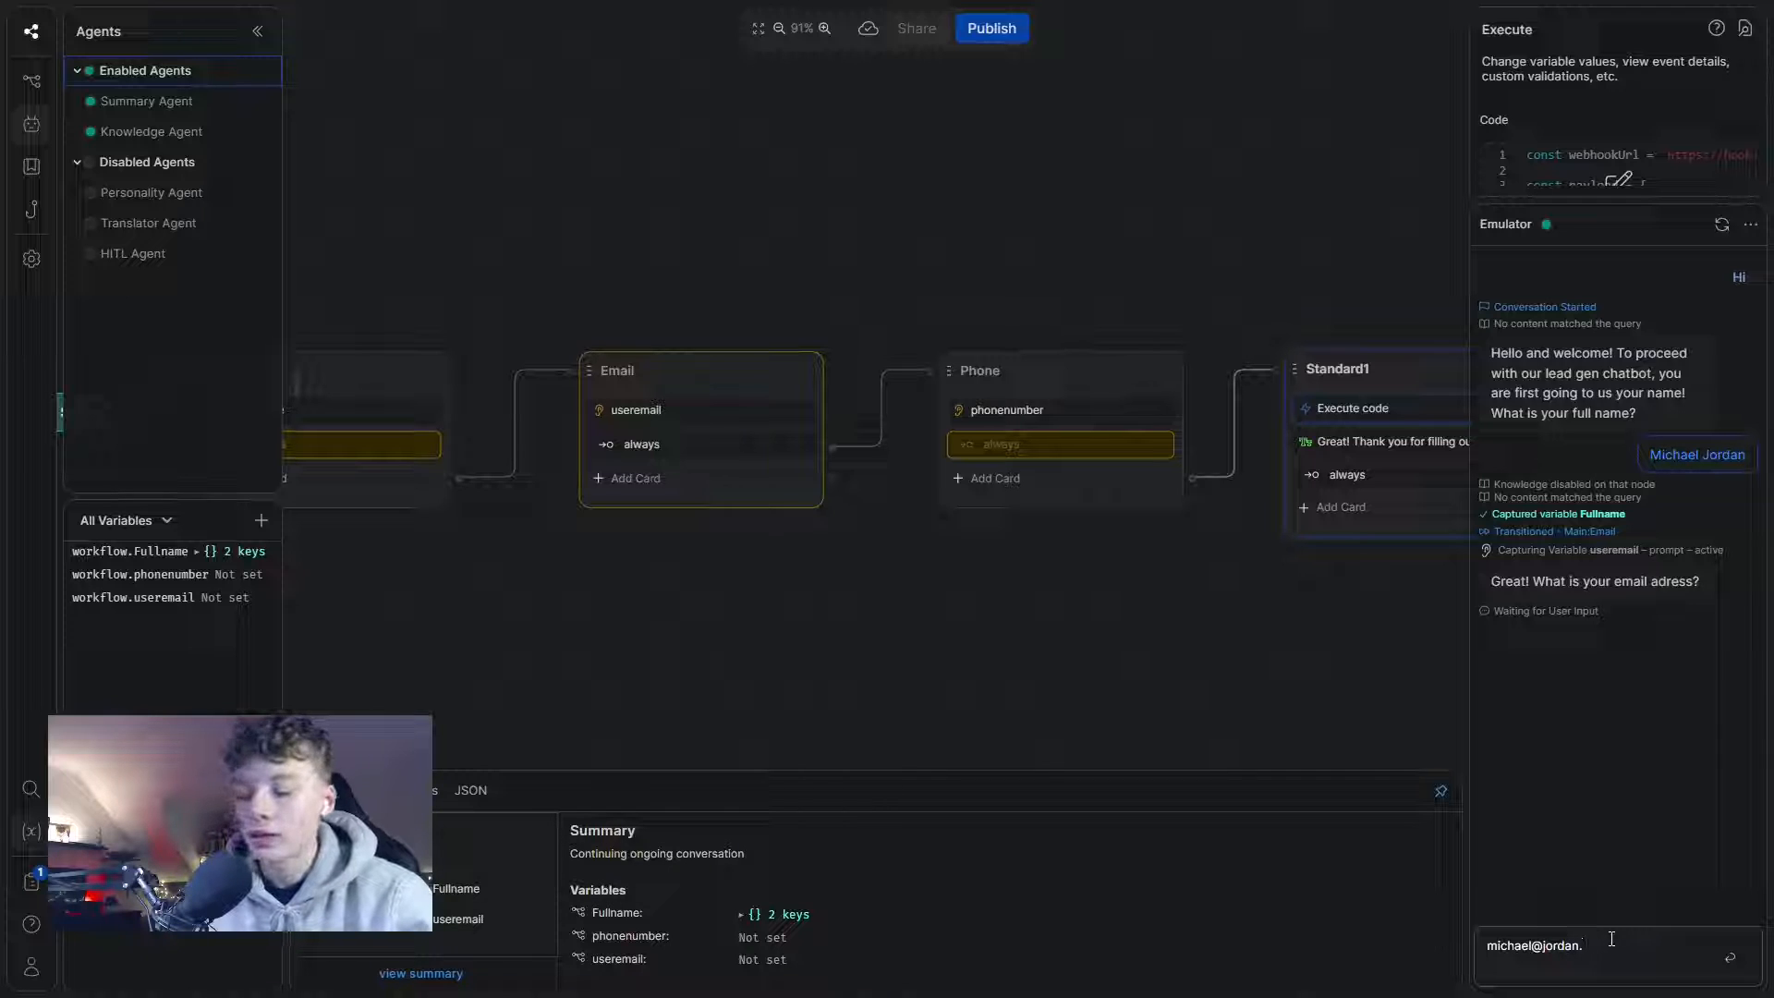
- Answer the email and phone prompts with the lead's e-mail address and phone number
key("Return")
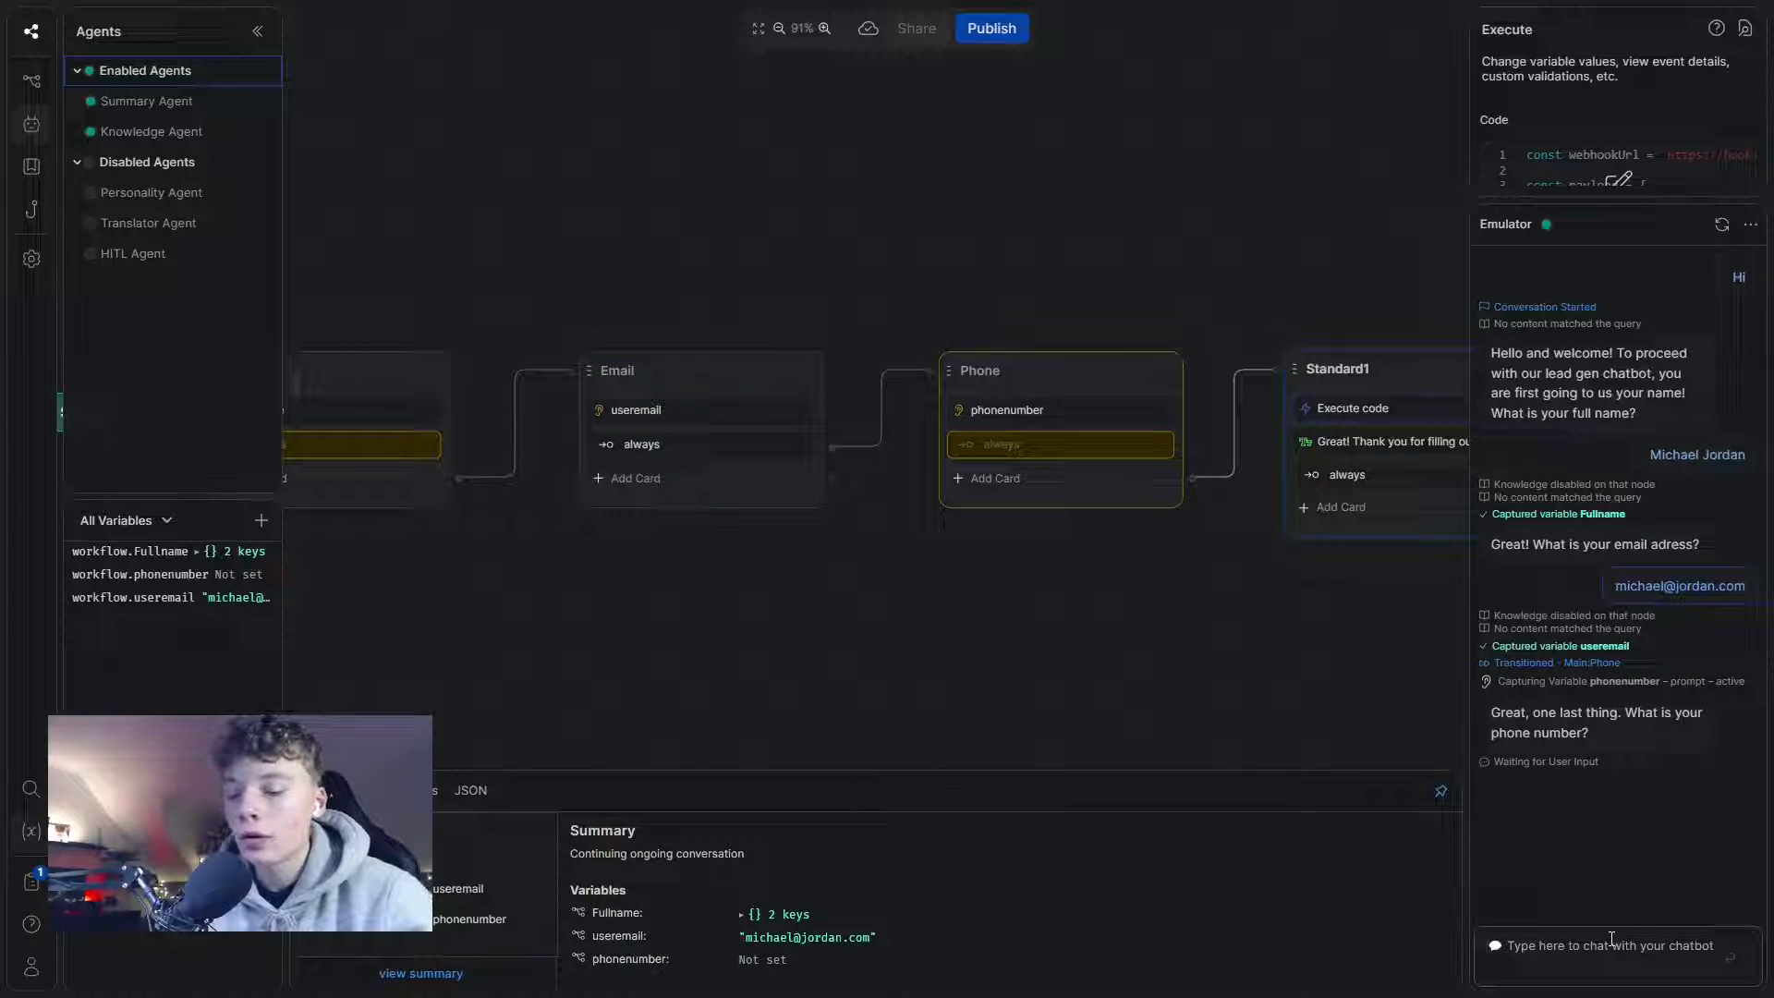
left_click(1612, 939)
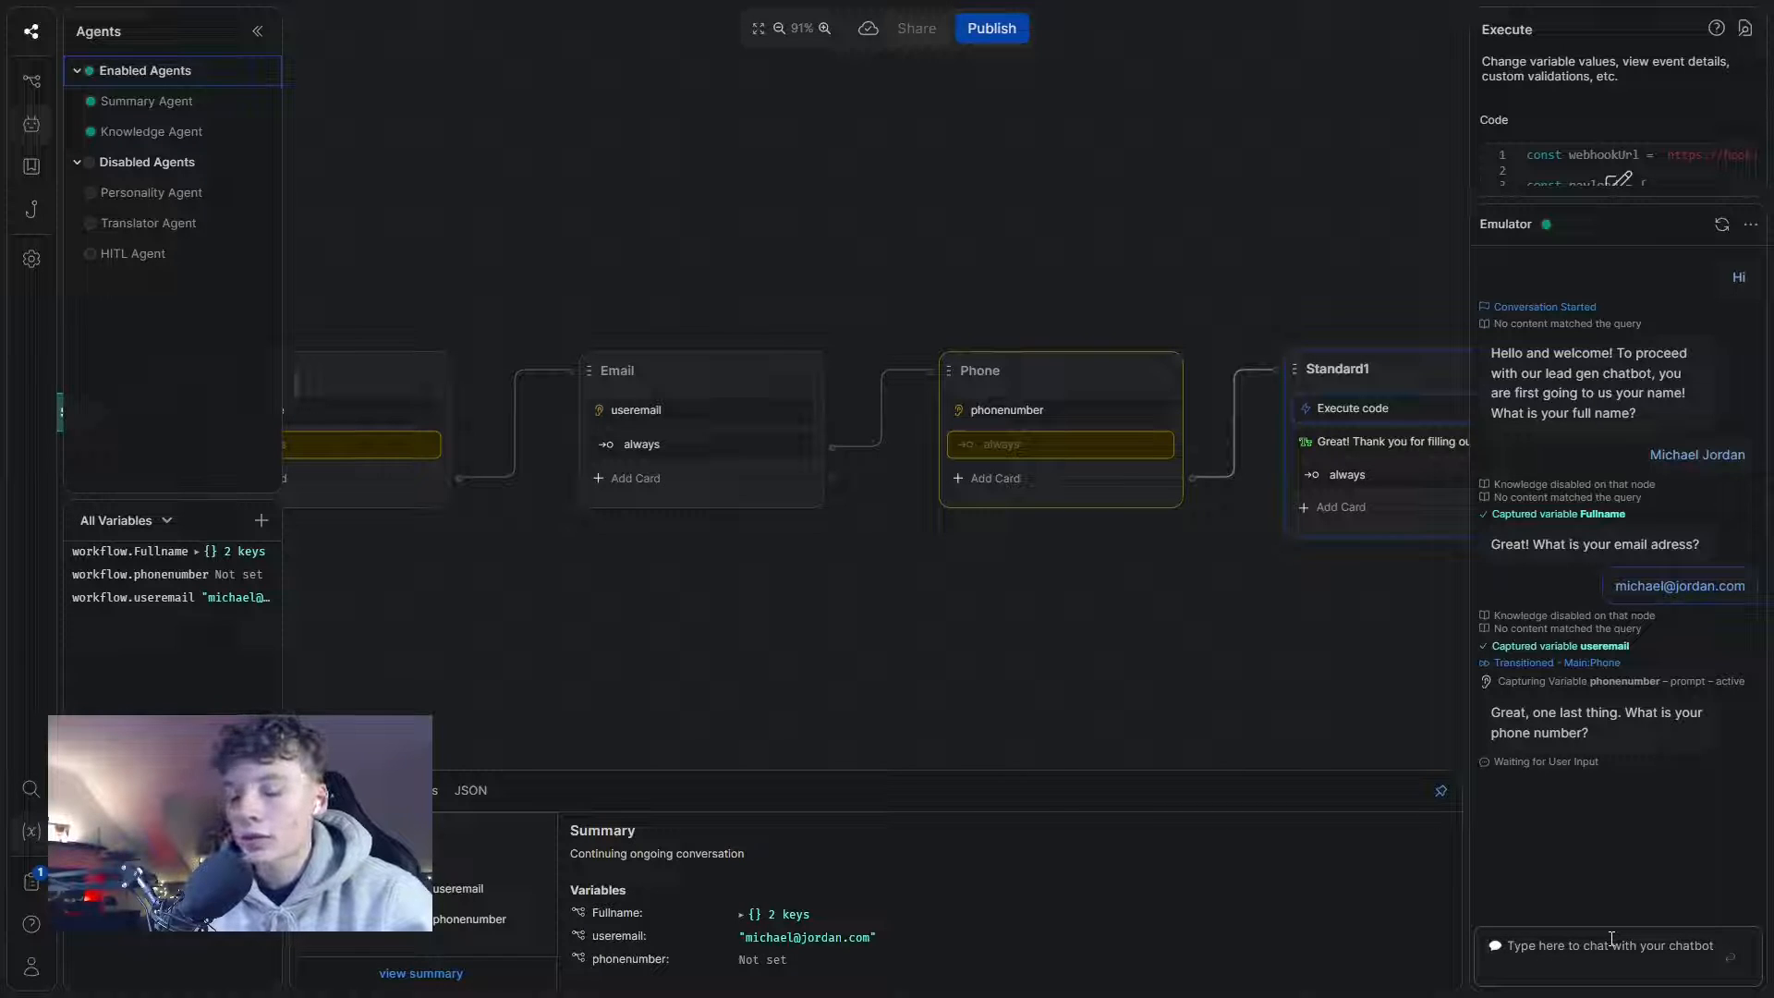
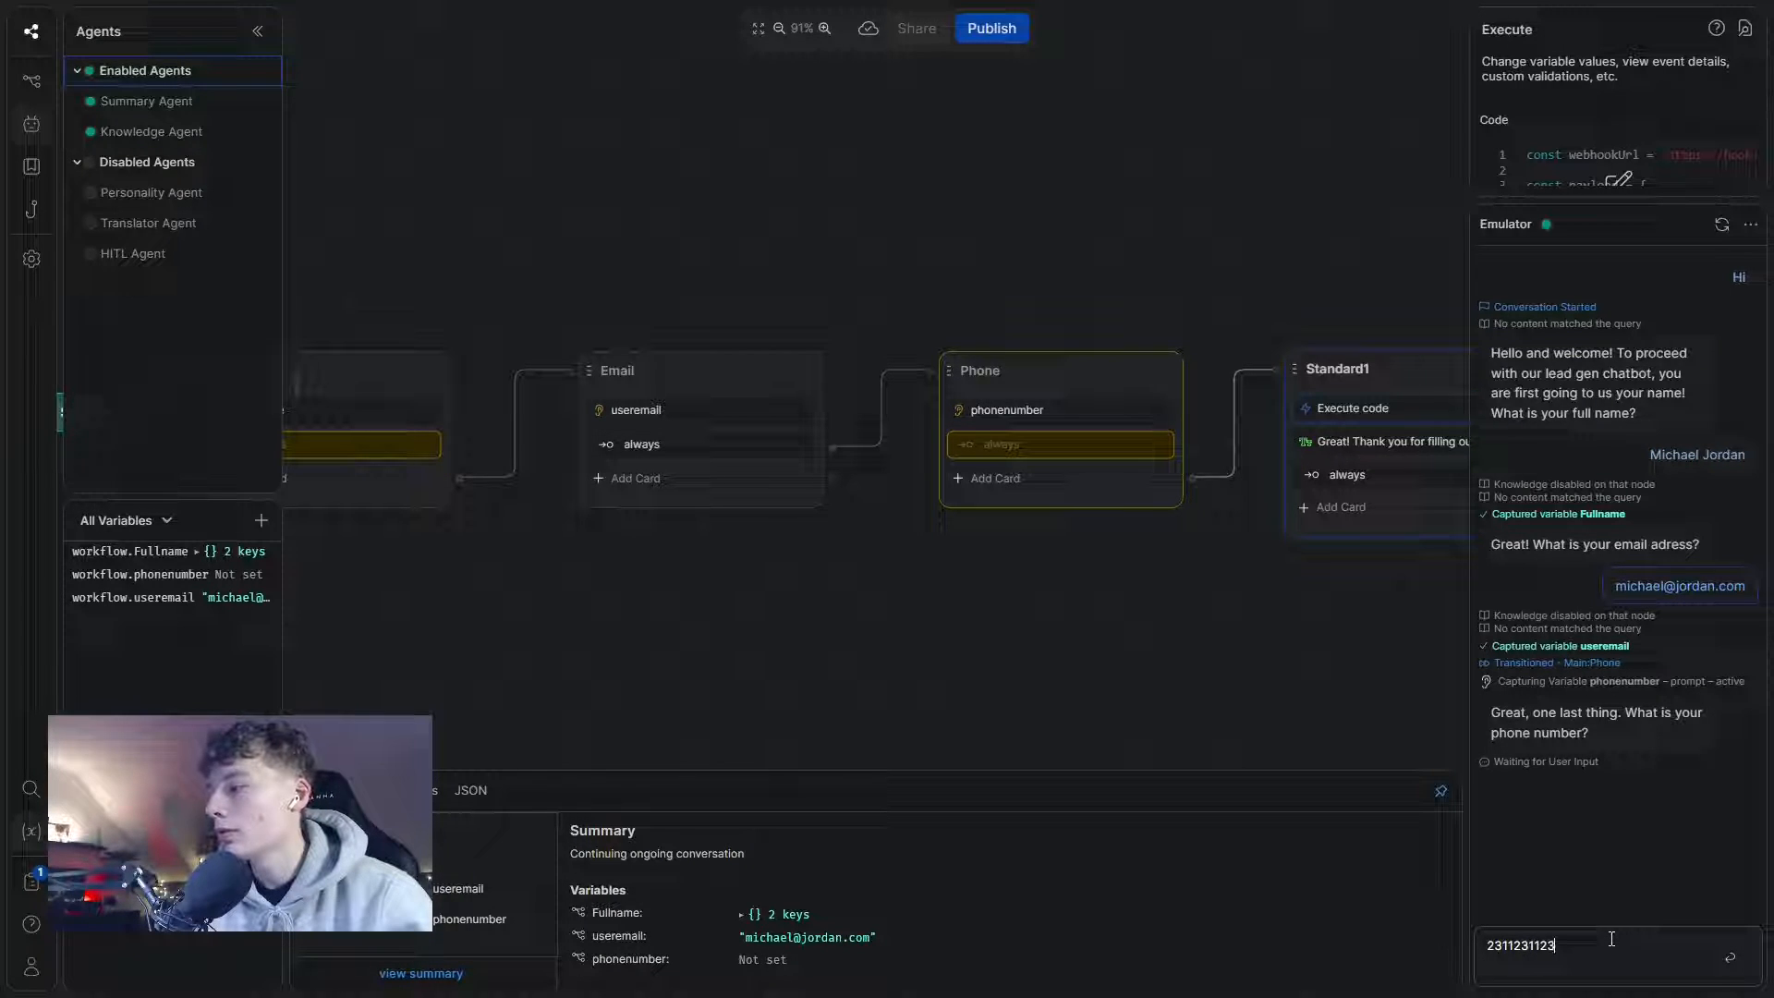
key("Return")
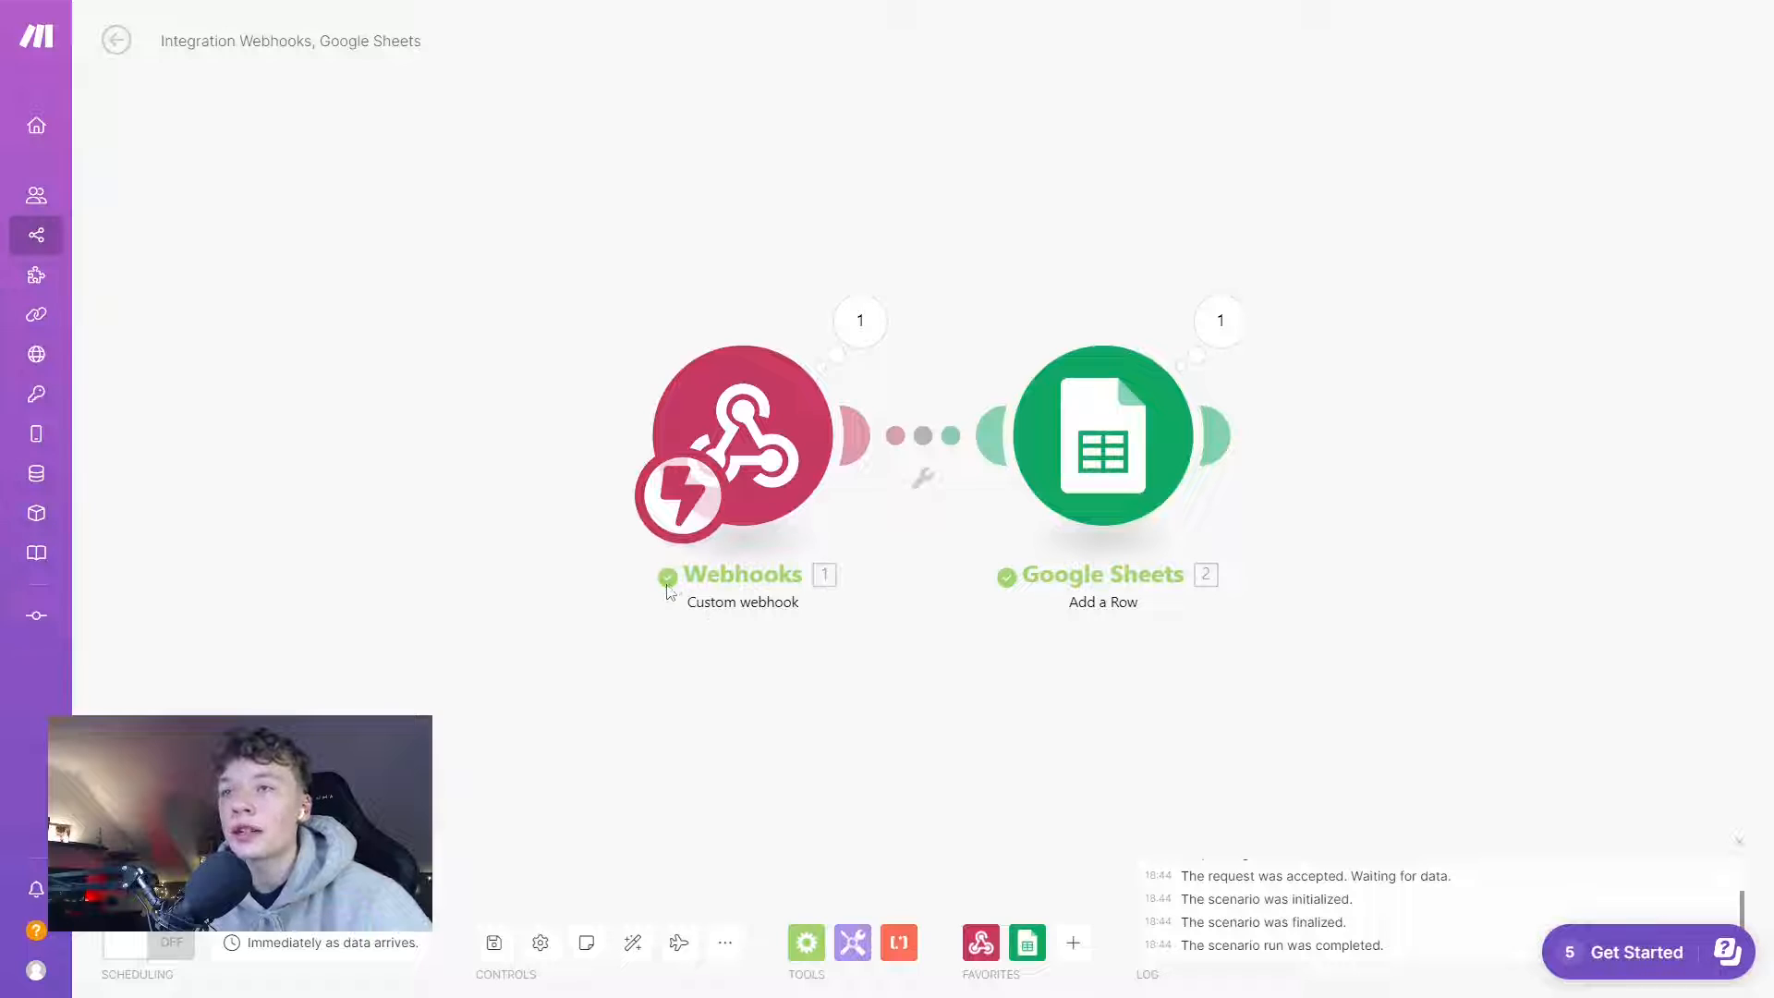
- Map the webhook's first and last name, email and phone number into sheet columns A, B and C
left_click(763, 478)
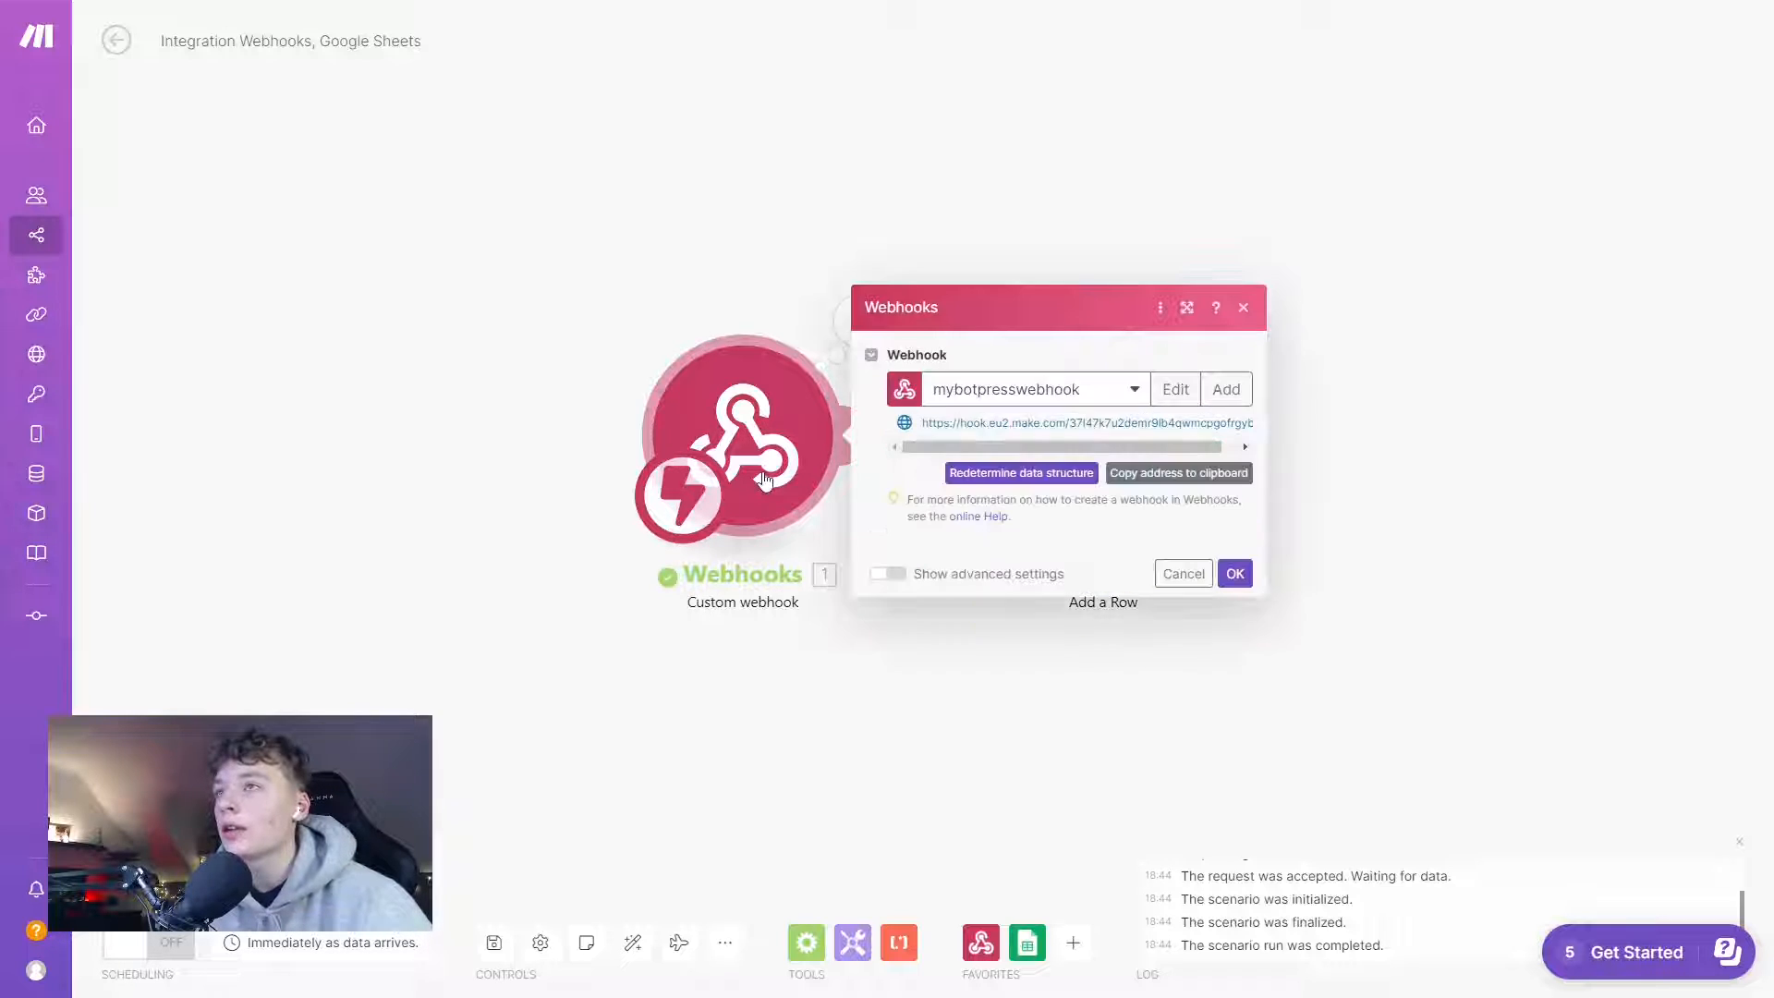
left_click(503, 591)
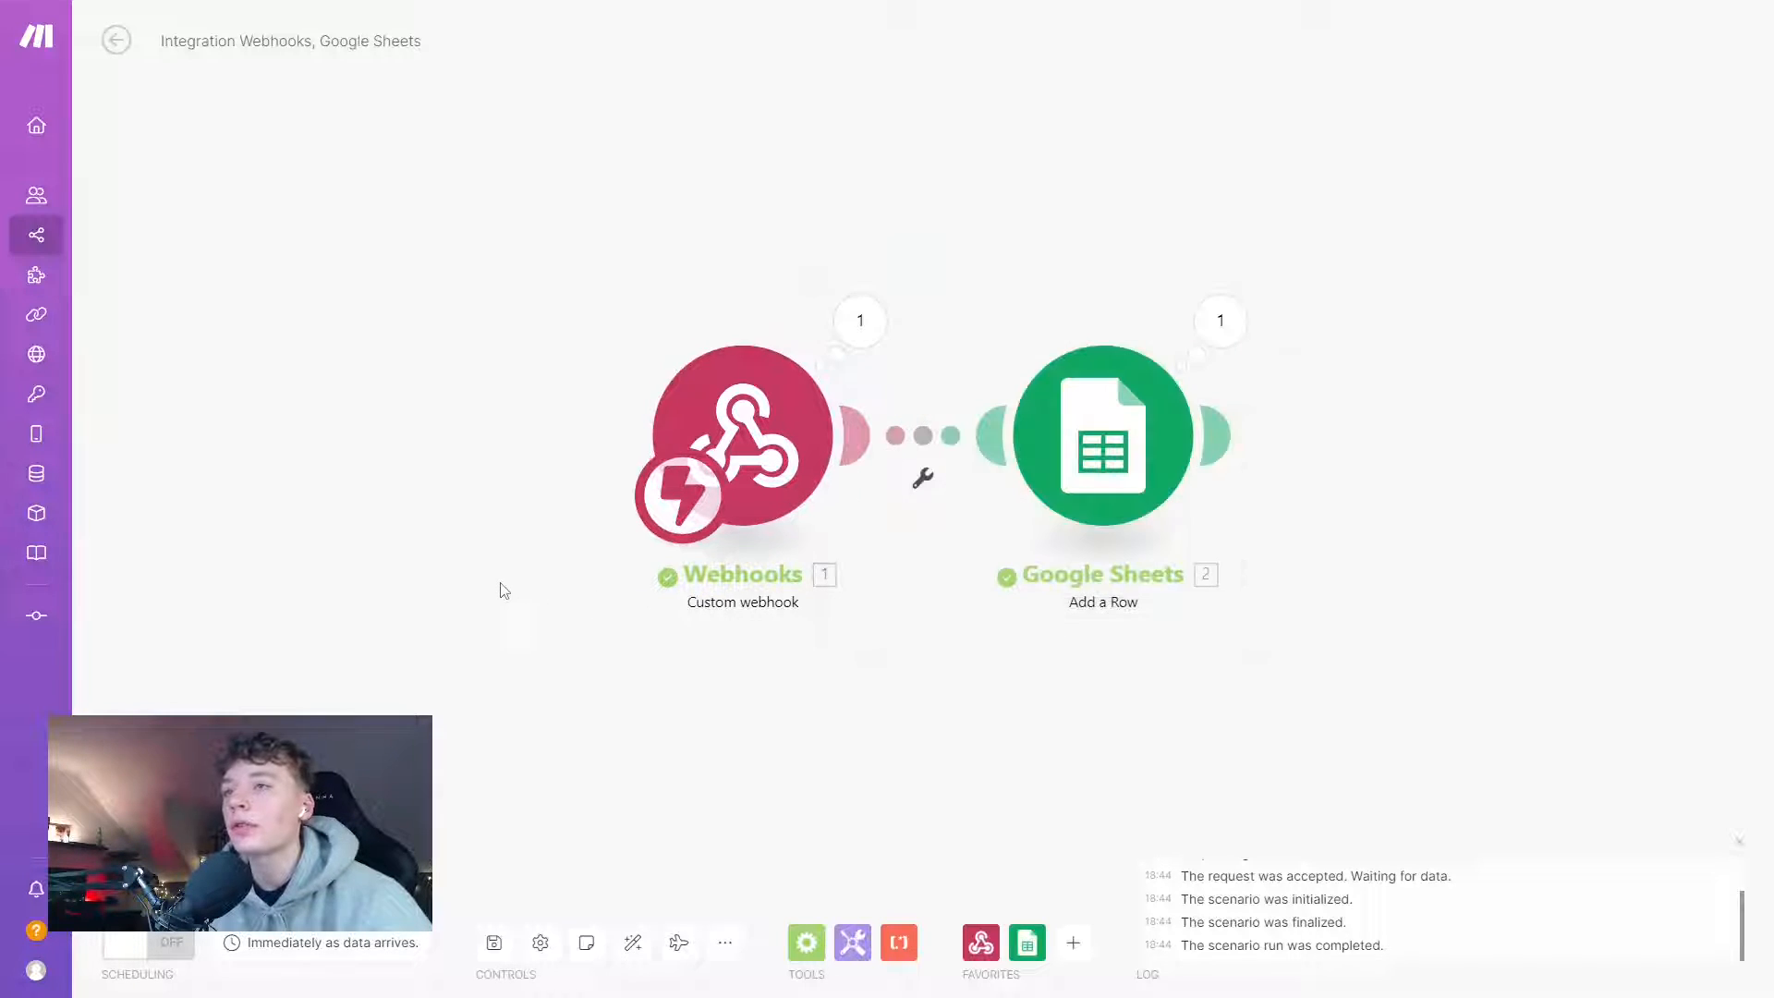
left_click(1048, 504)
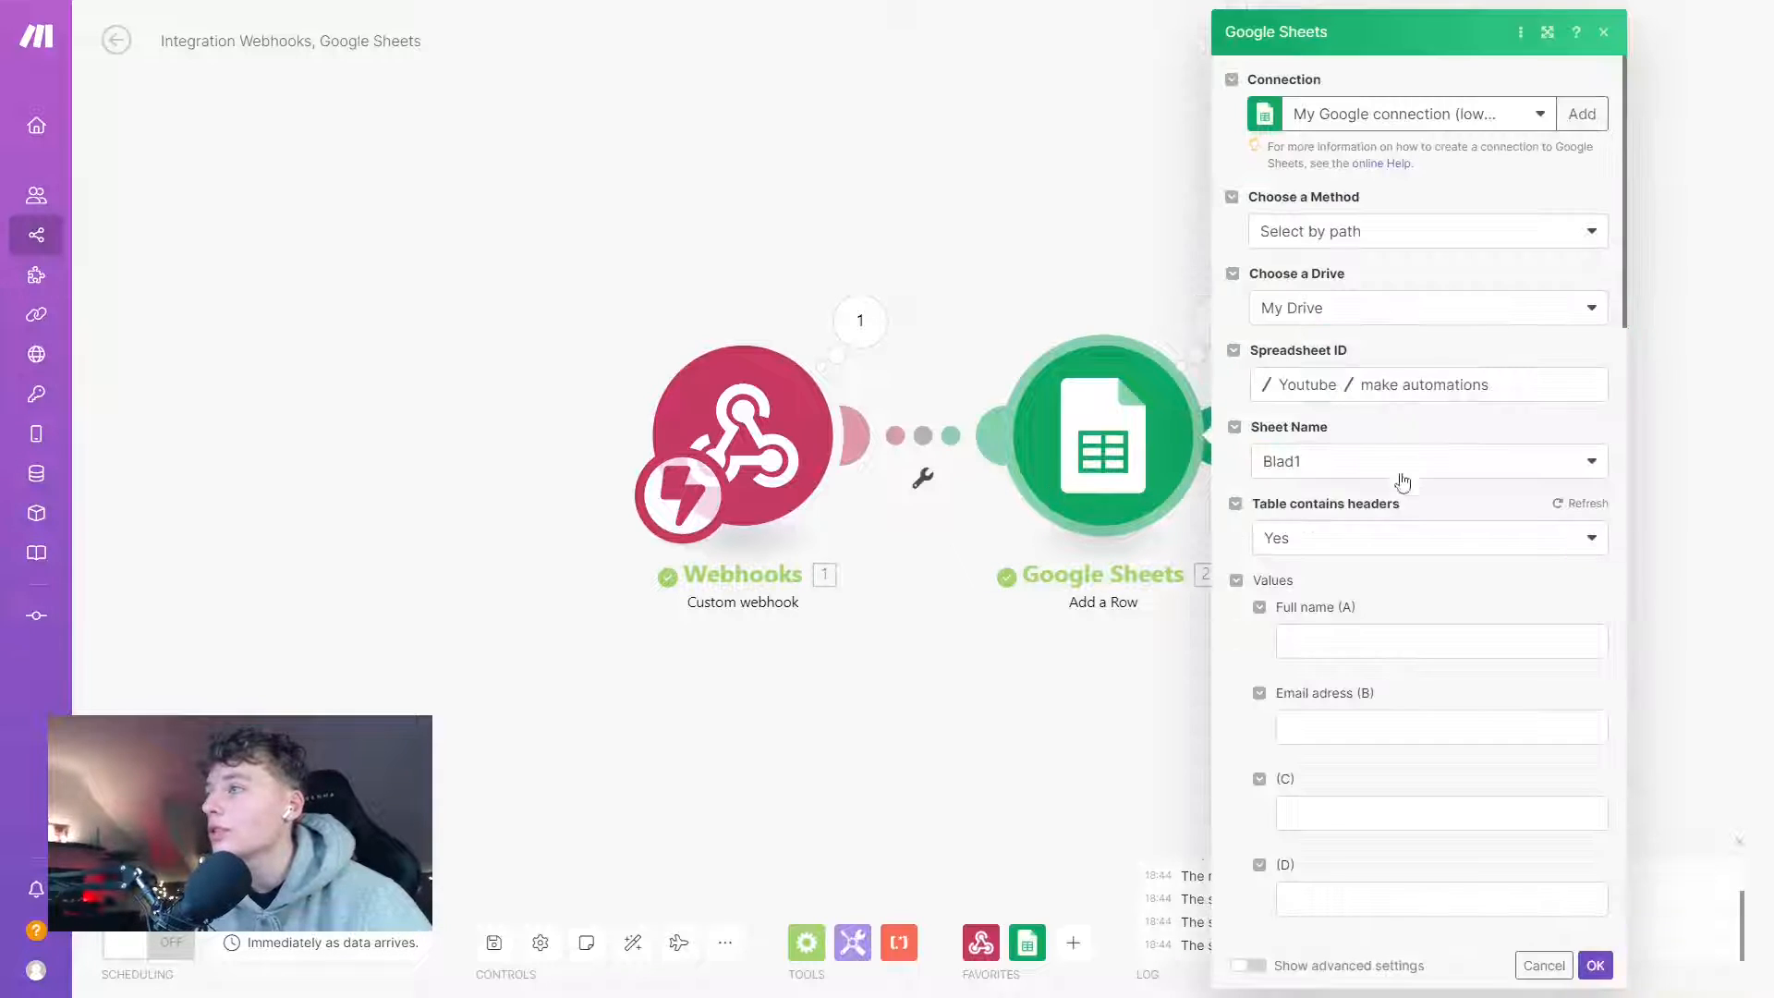
left_click(1325, 636)
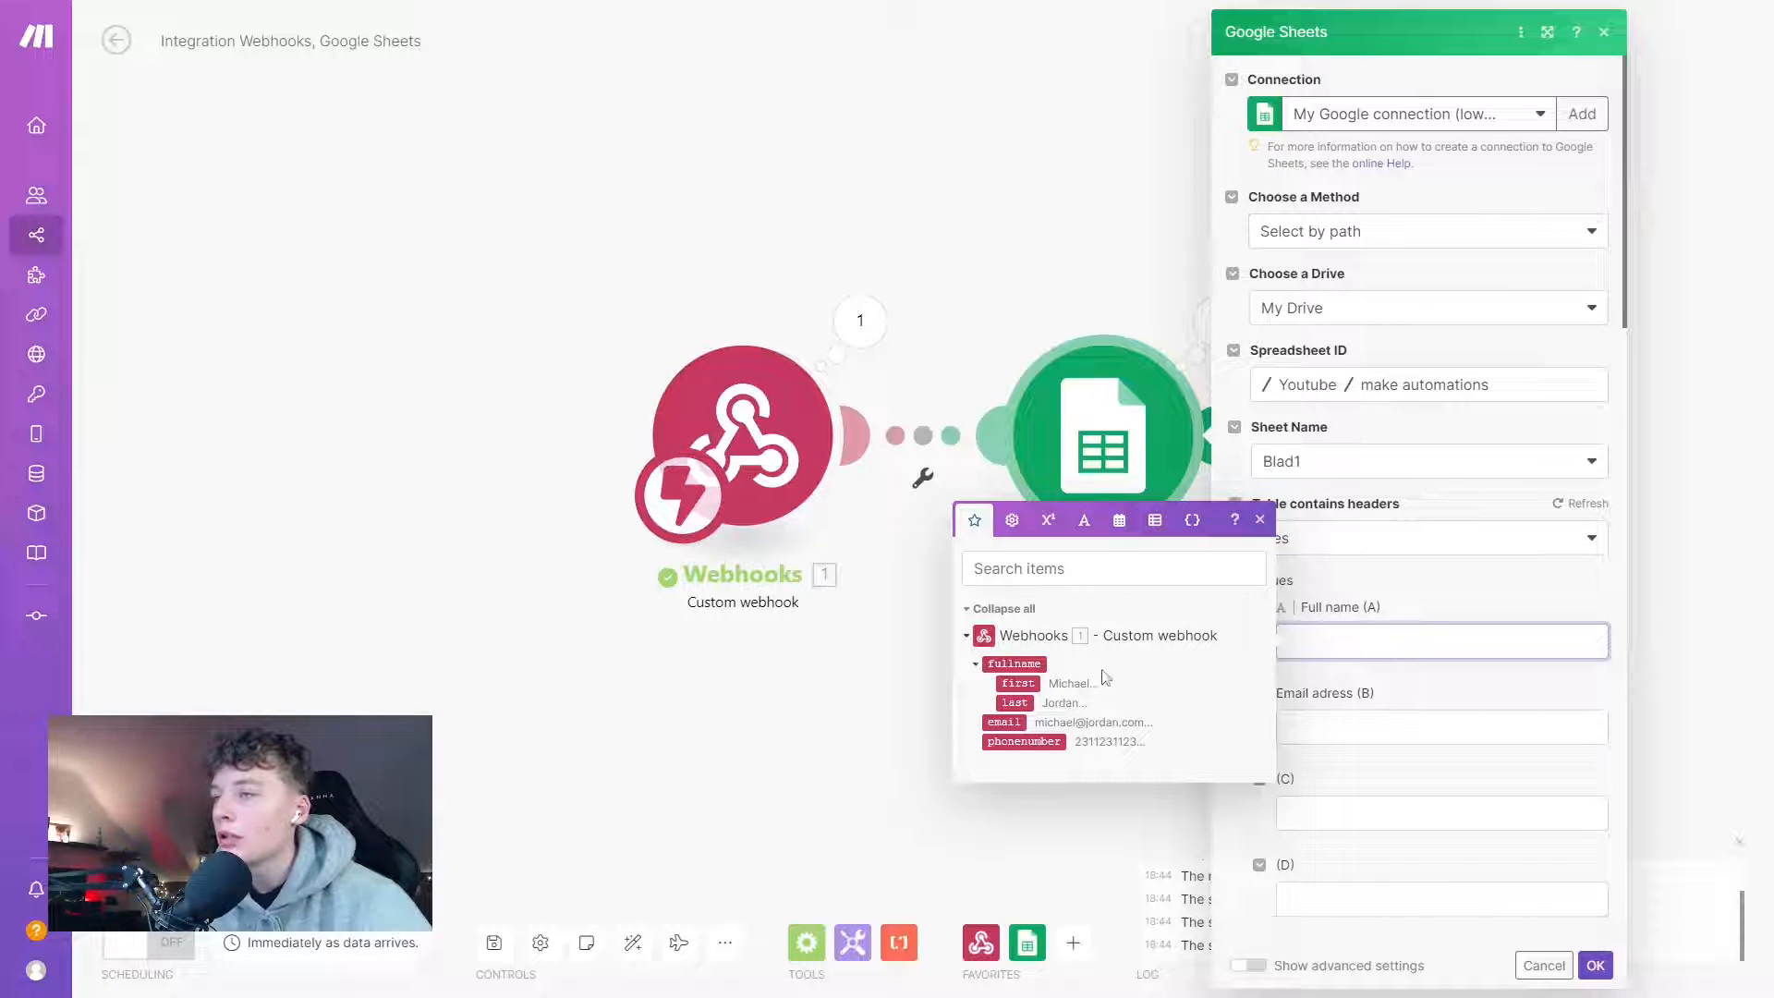
left_click(1020, 684)
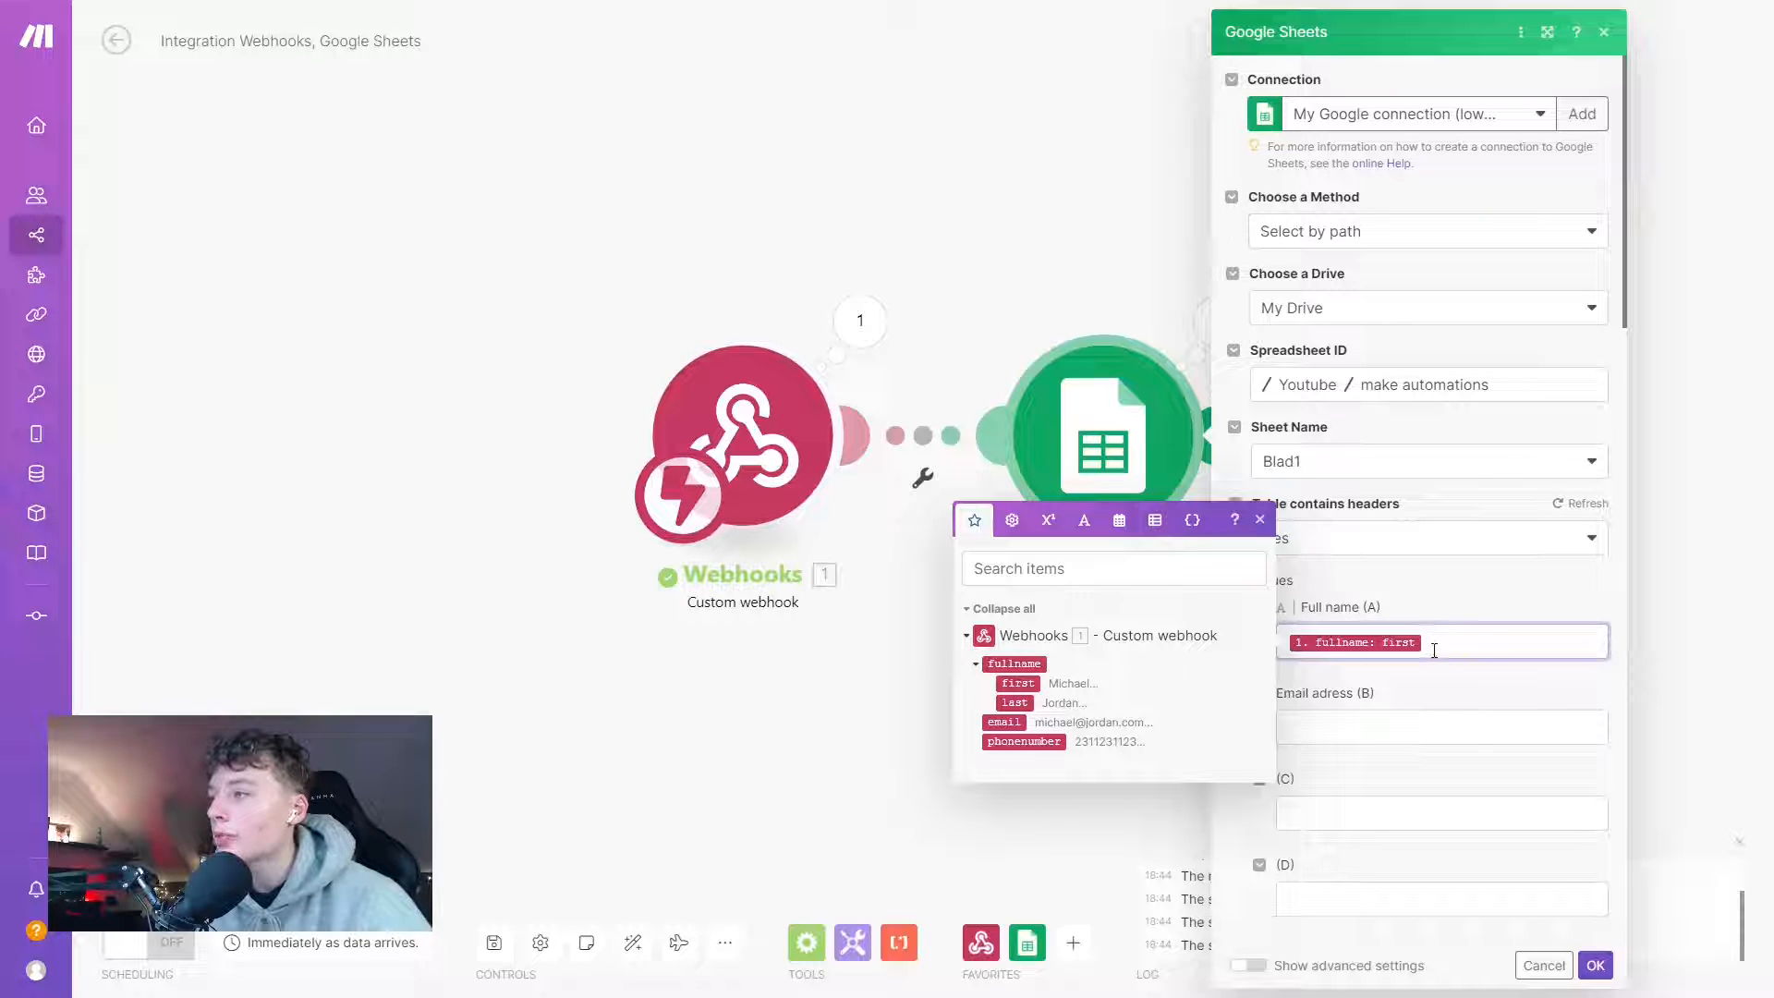
left_click(1018, 703)
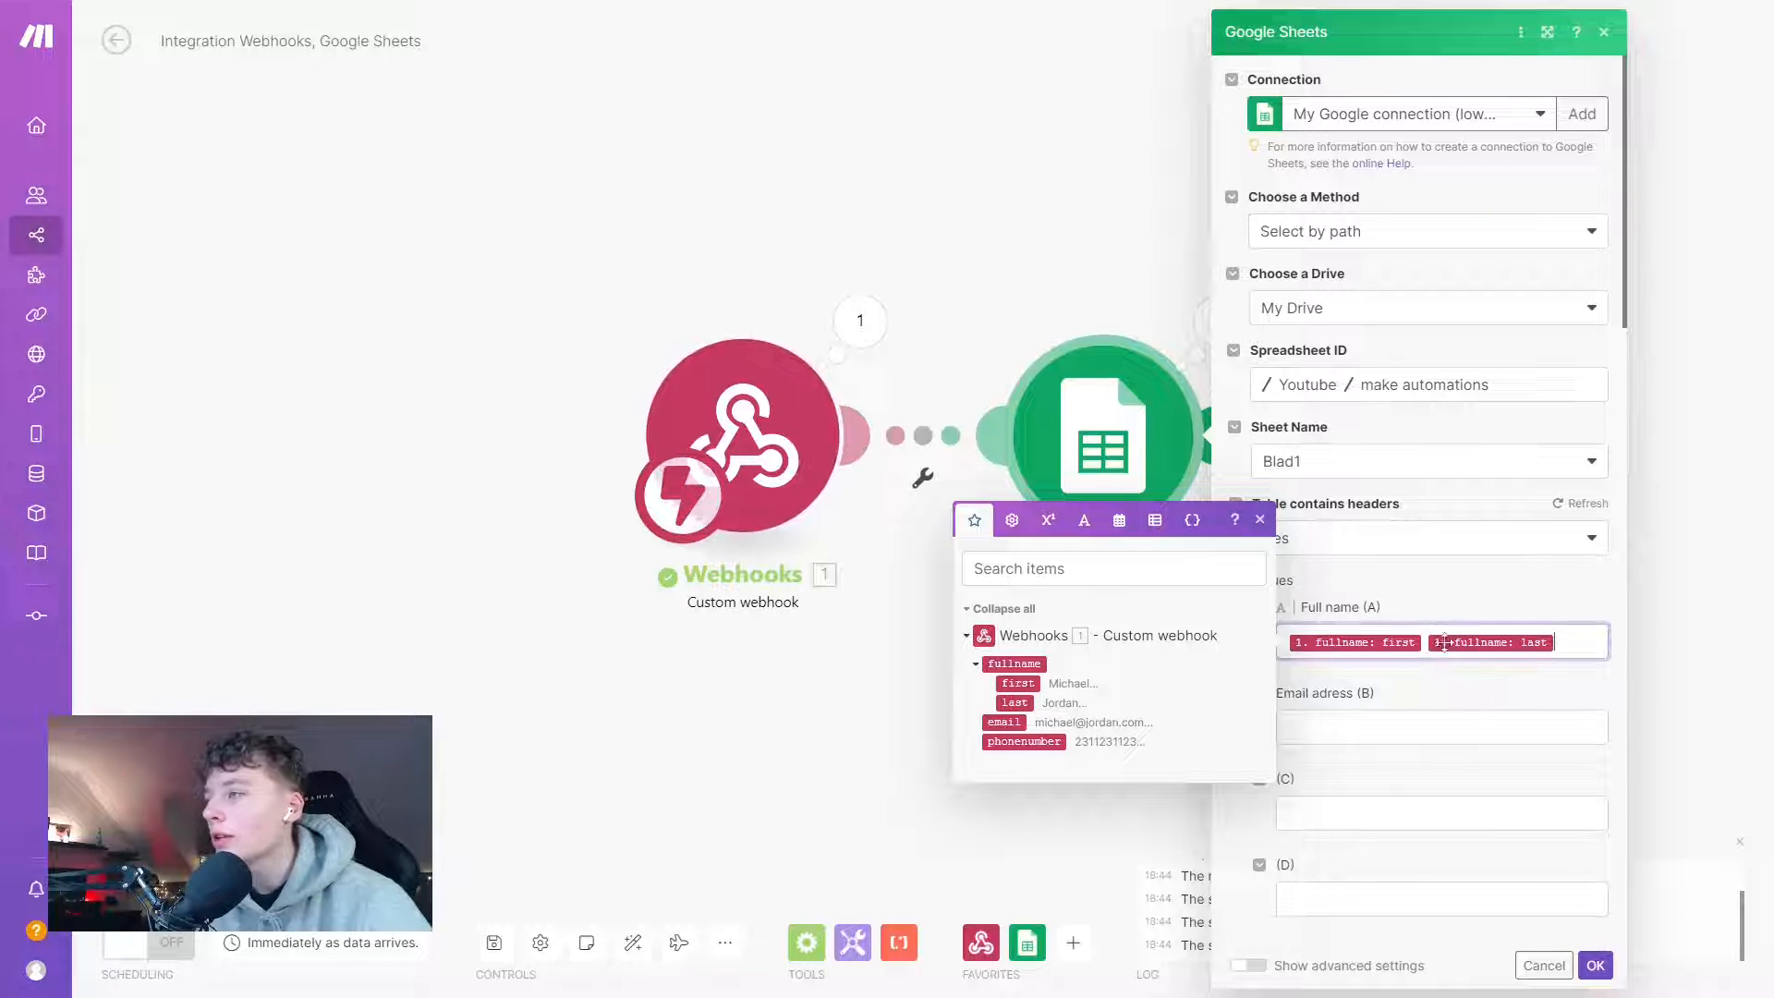
left_click(1355, 724)
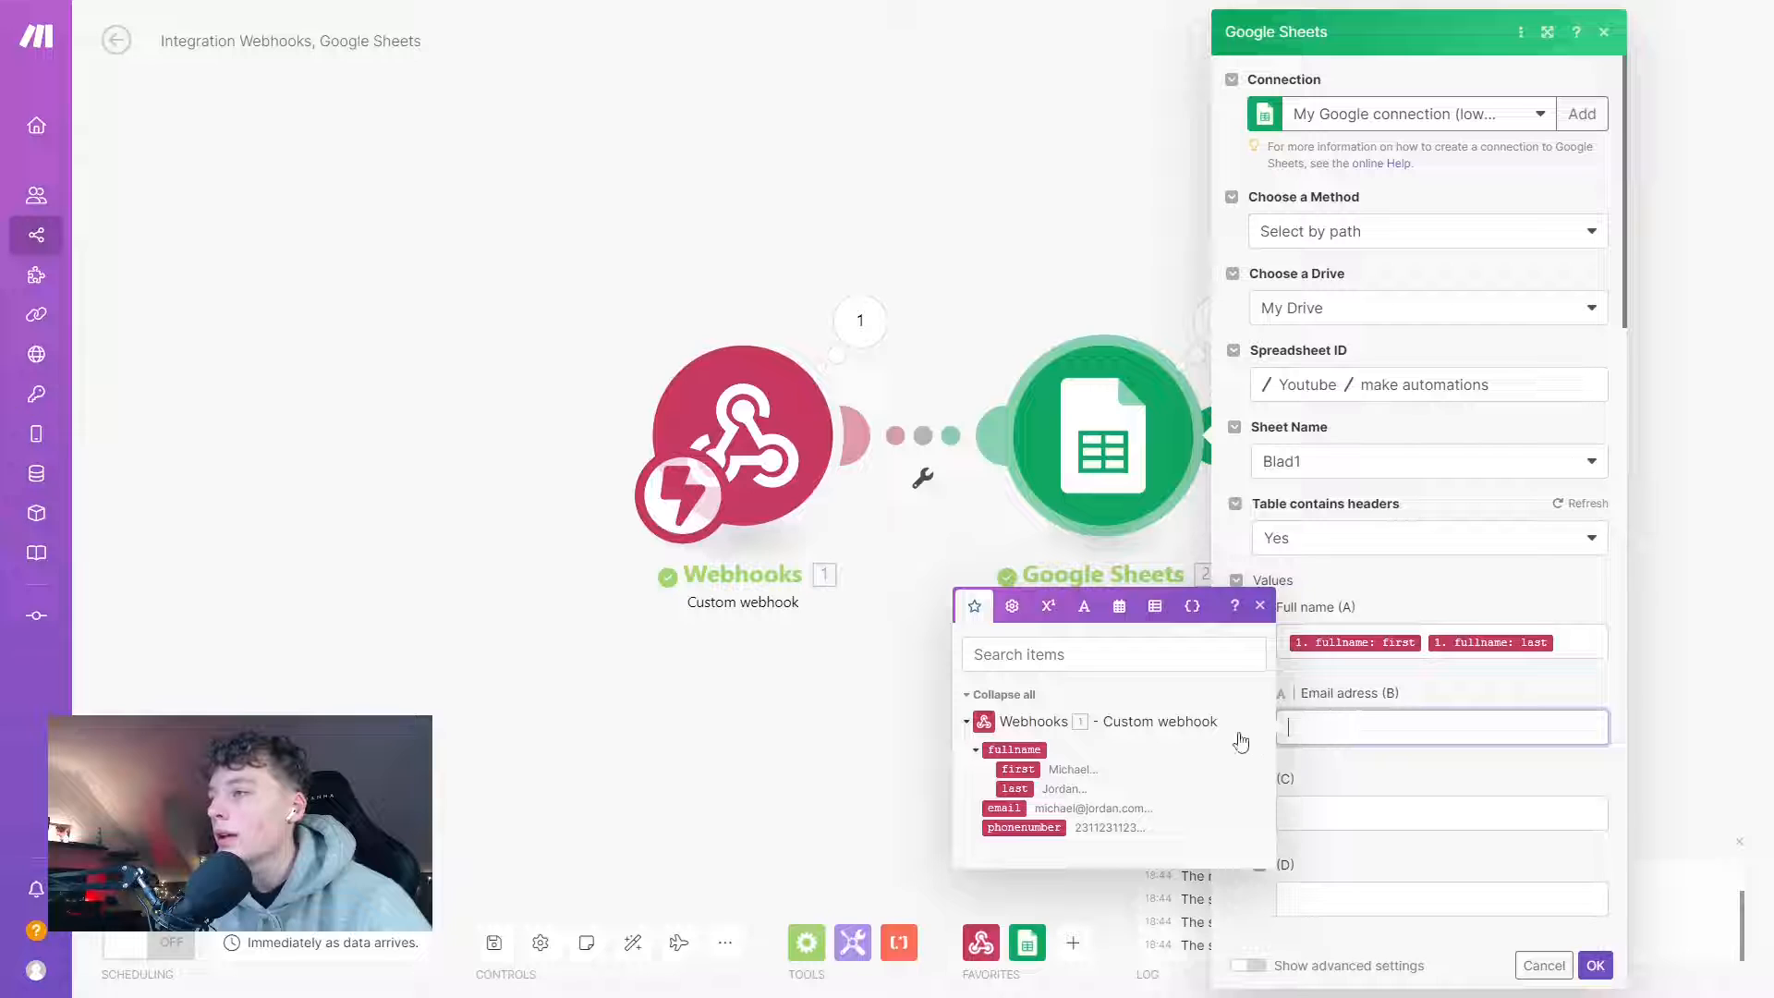
left_click(1004, 807)
left_click(1338, 807)
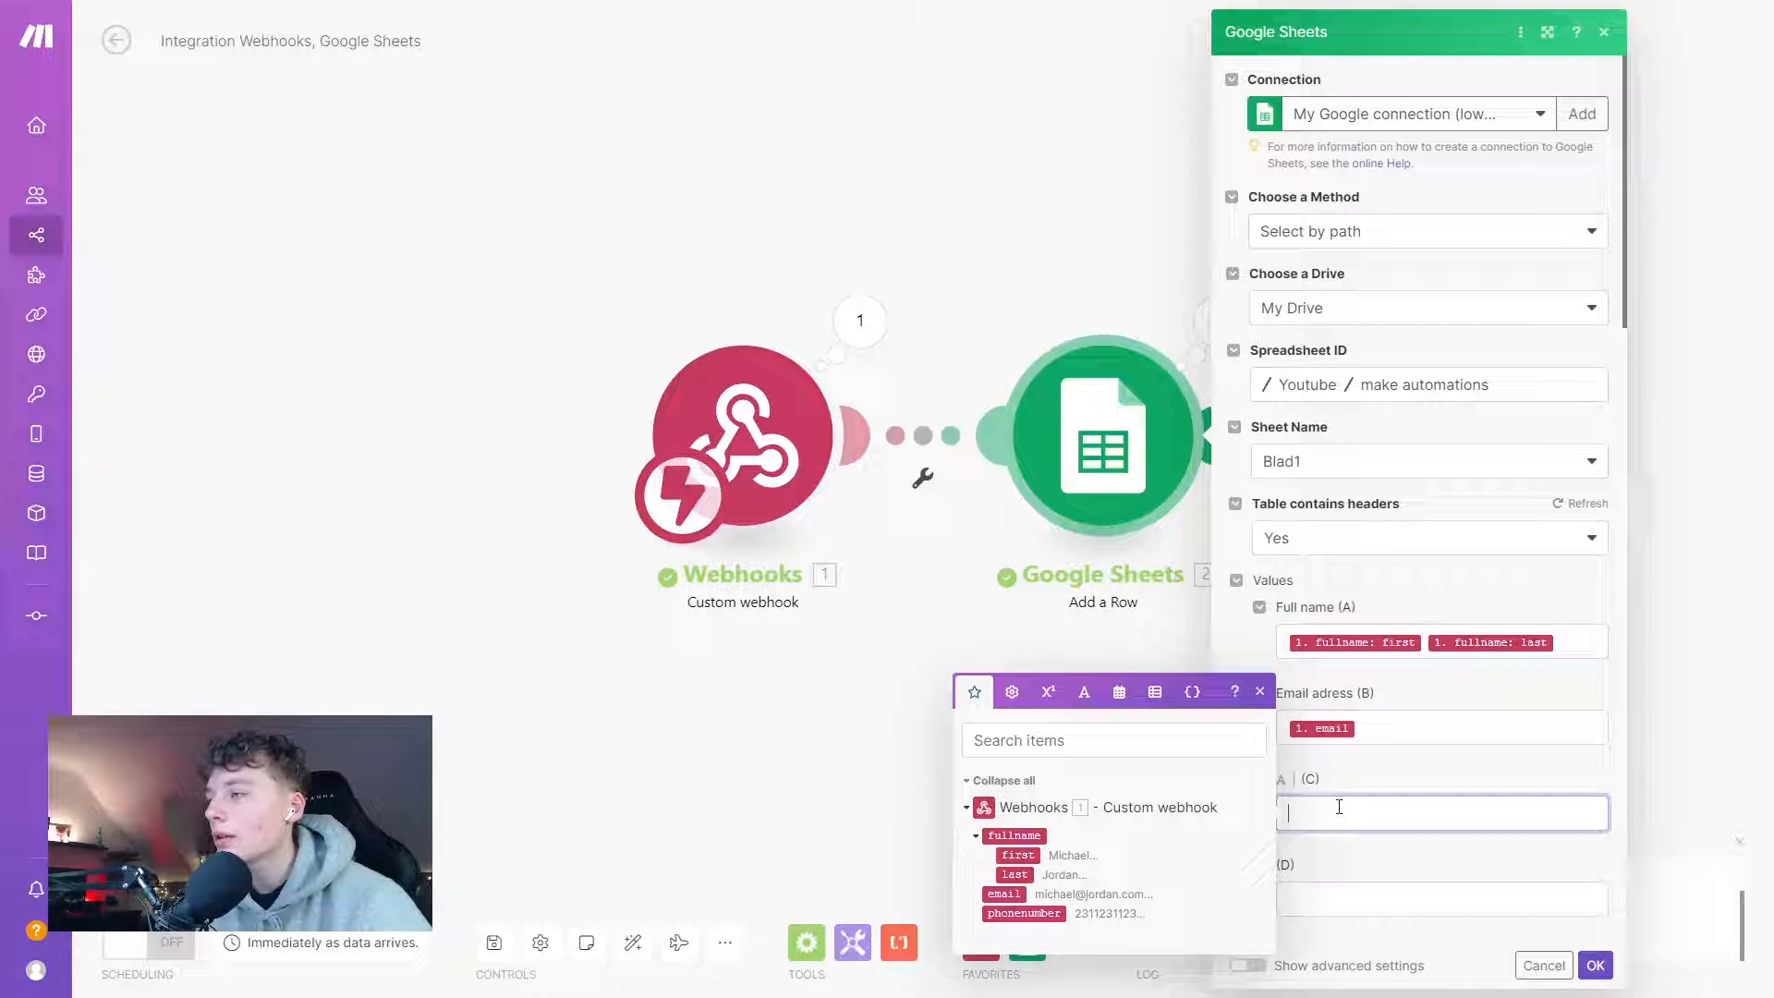
left_click(1023, 913)
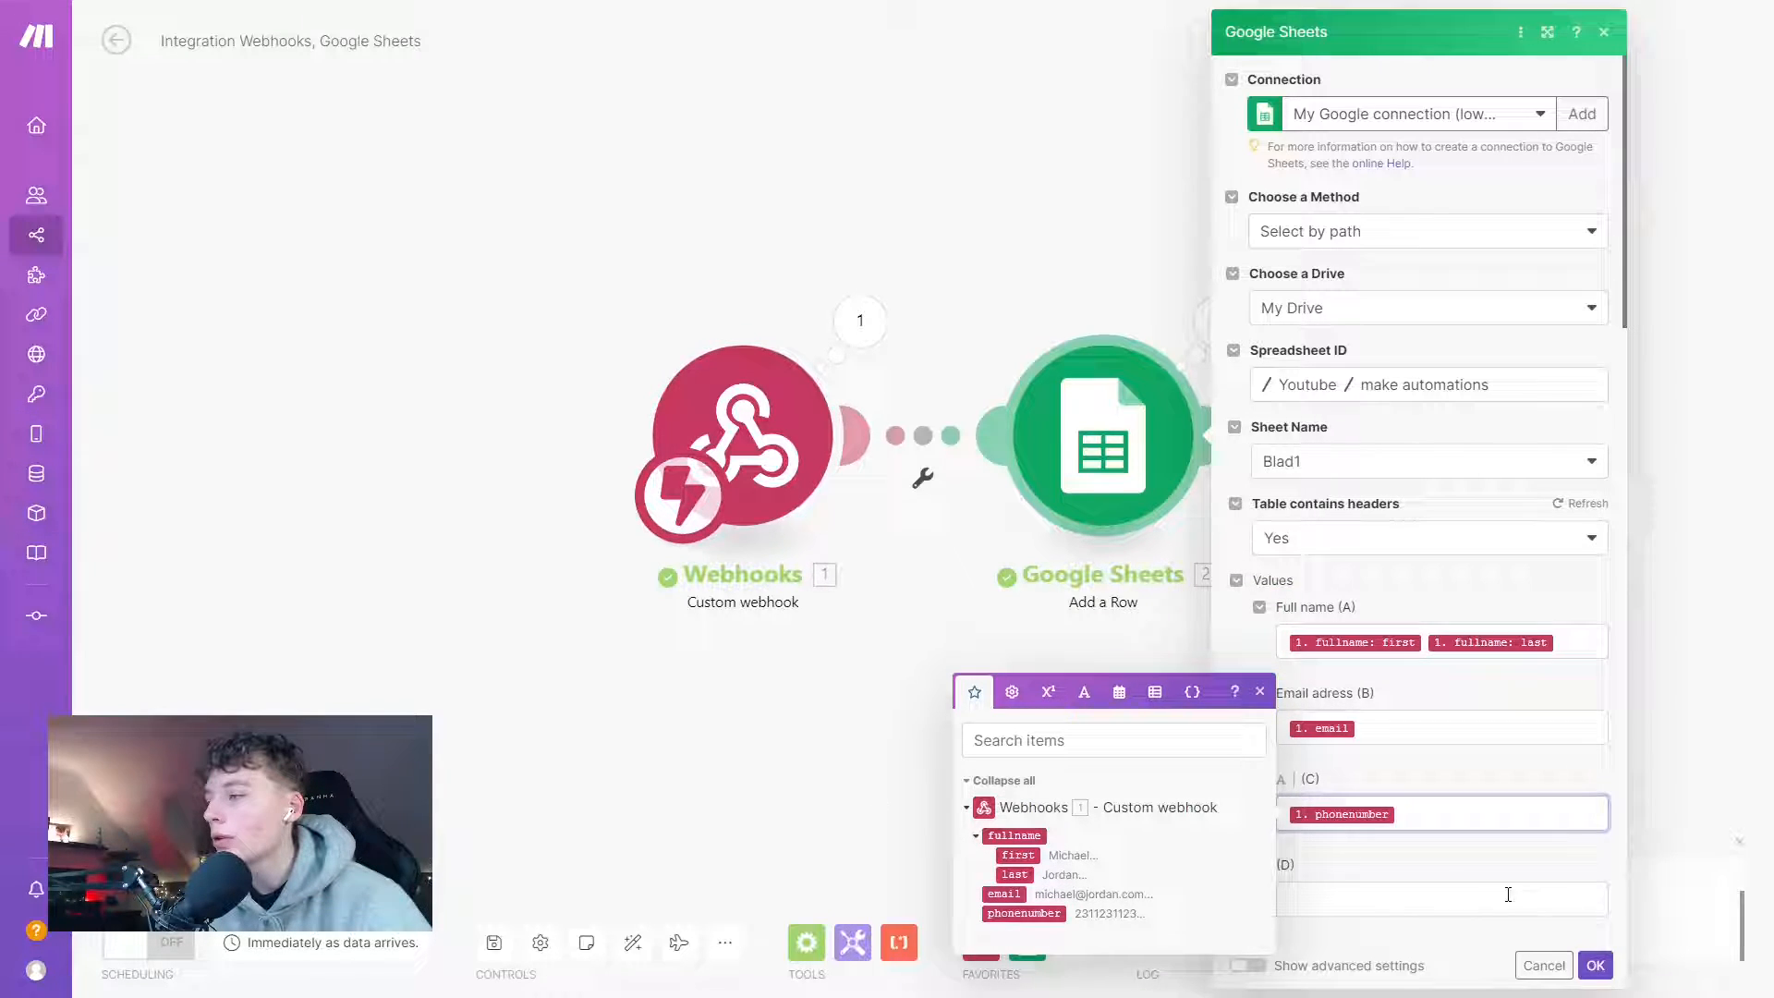
left_click(1595, 965)
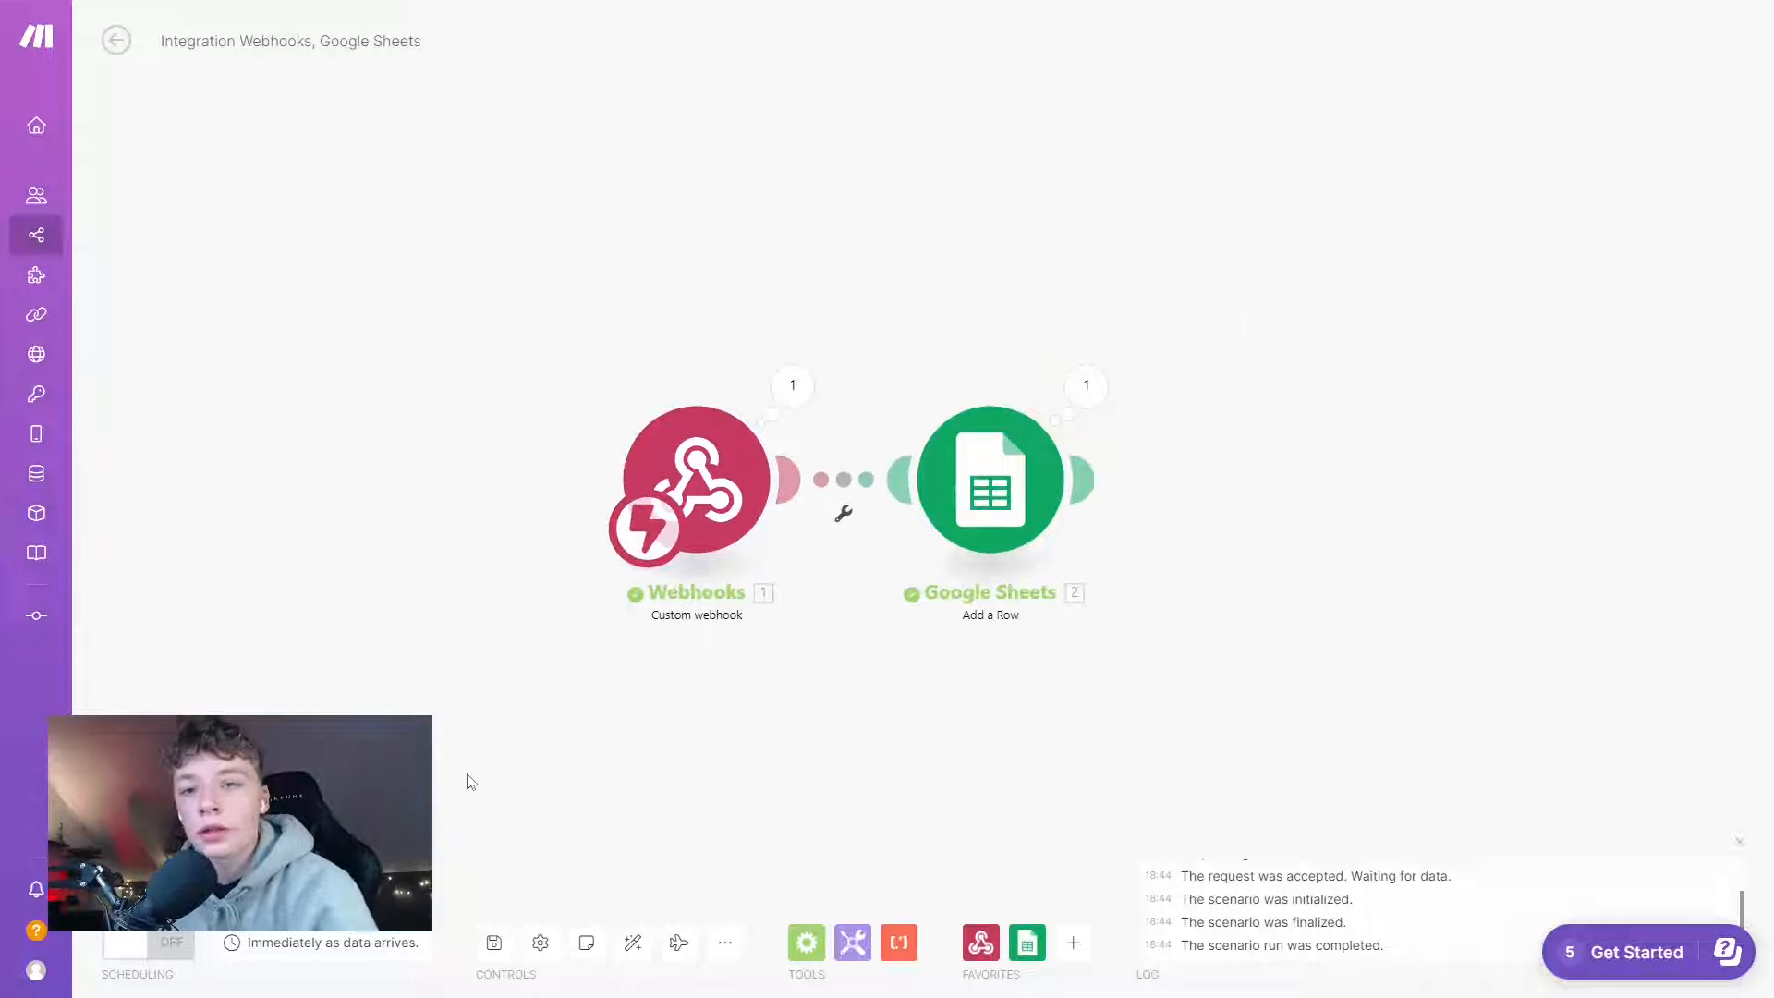
- Save the Make scenario, switch its scheduling on, and return to Botpress Studio
left_click(496, 948)
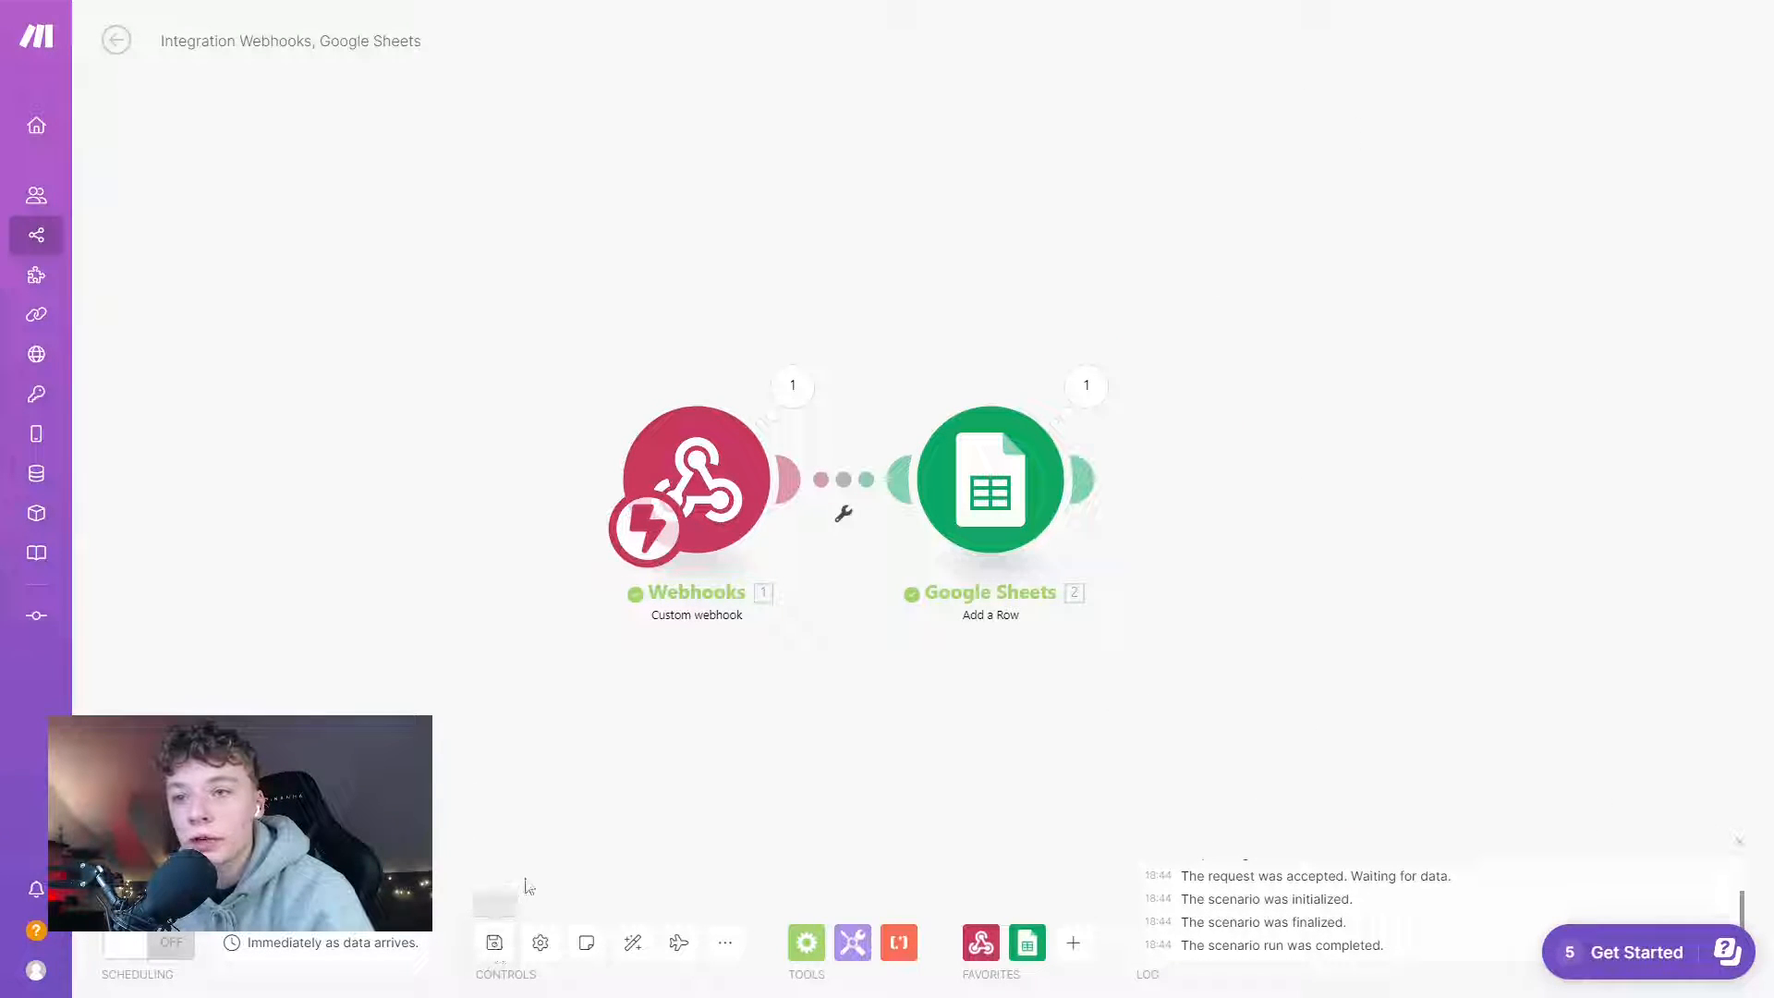
left_click(152, 943)
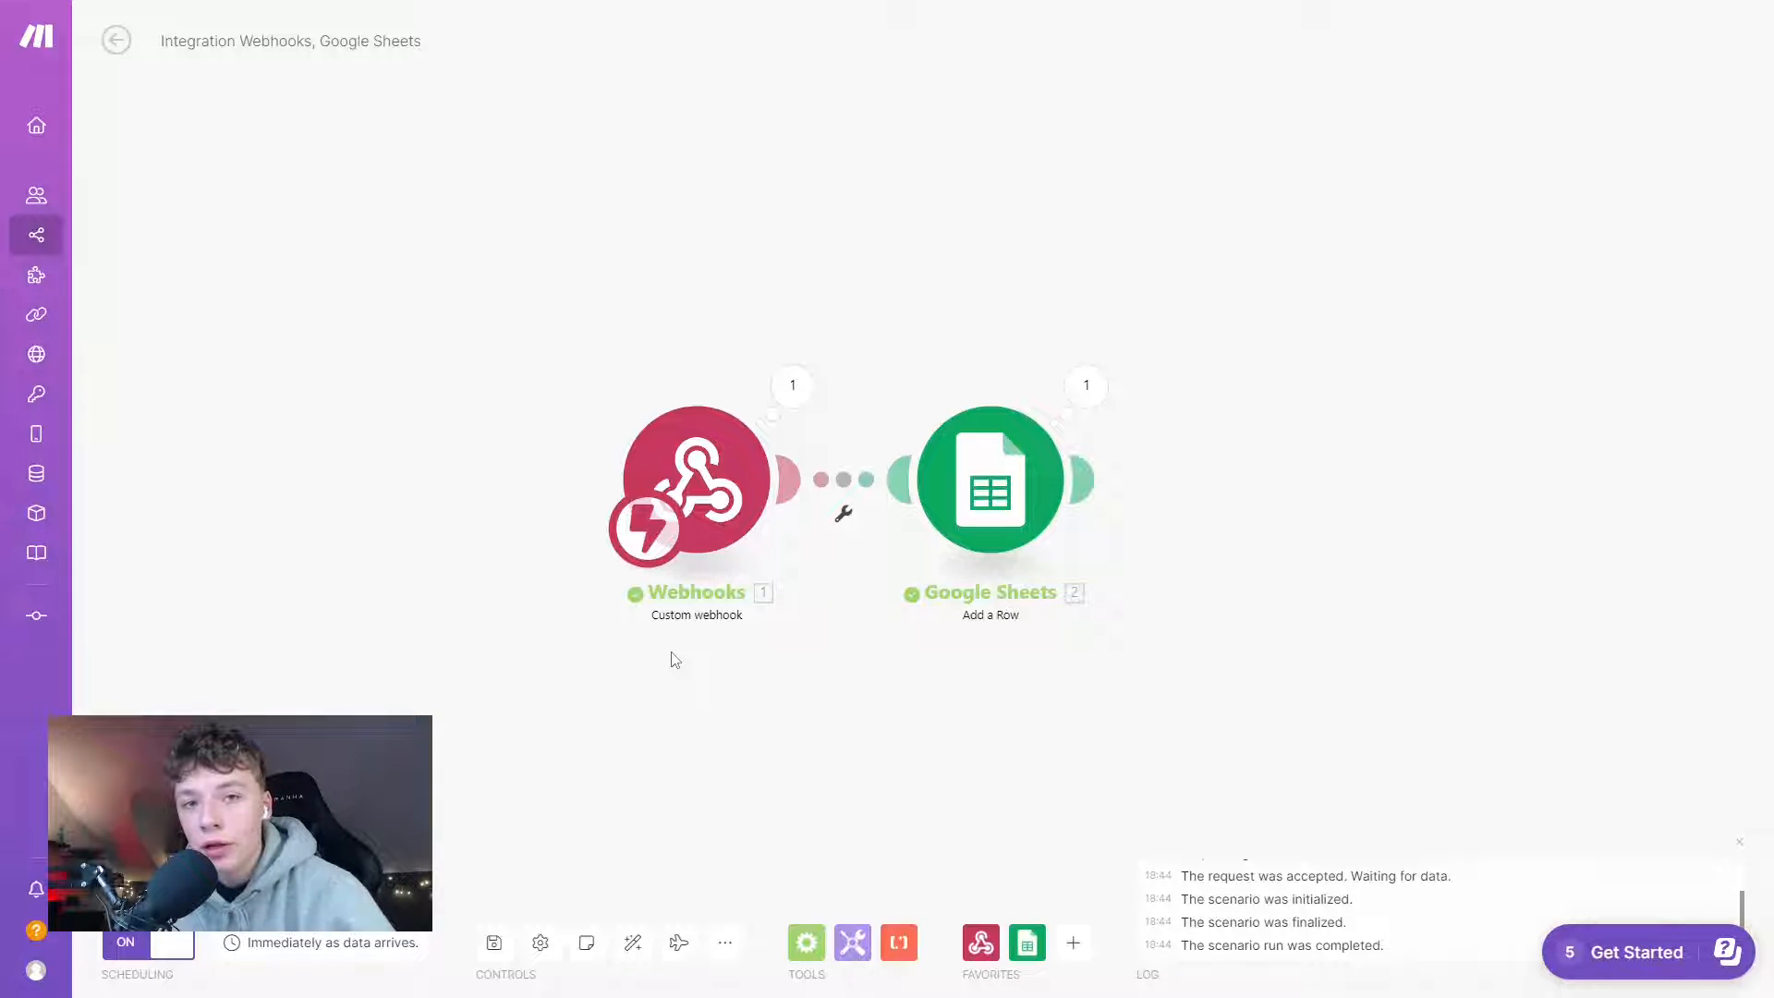
key("alt+Tab")
key("Tab")
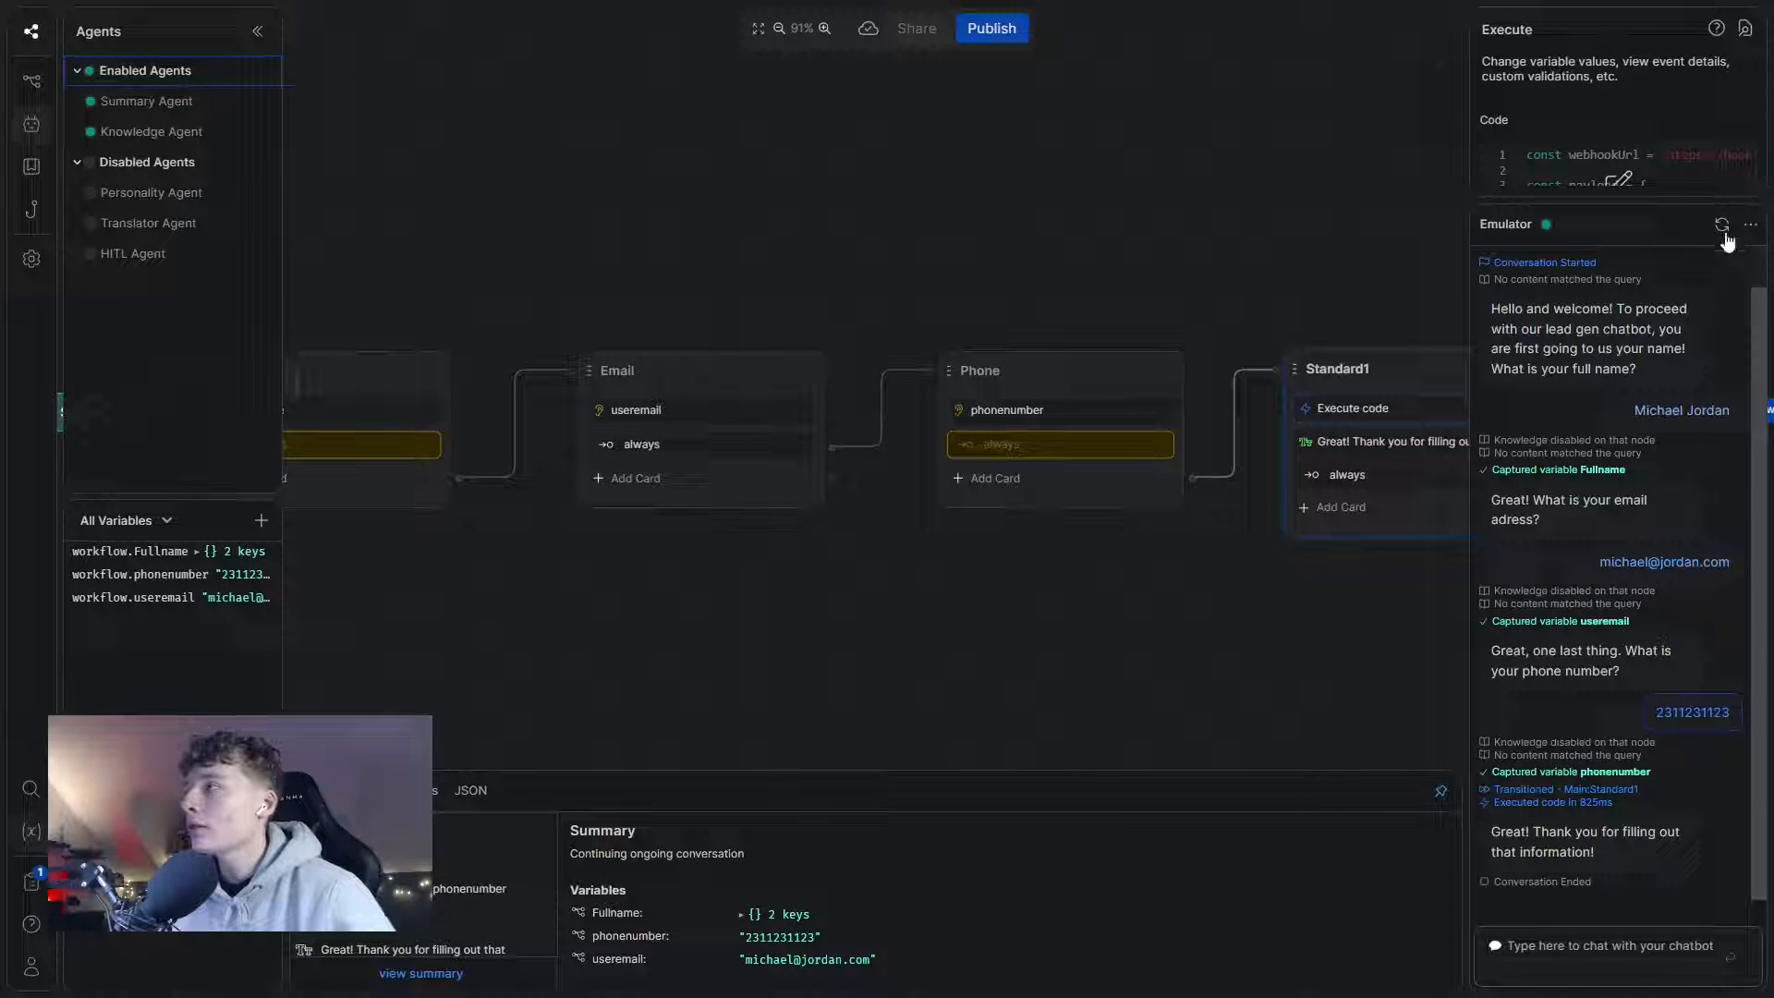
- Restart the emulator chat, greet the bot with 'Hey' and reply with a first name
left_click(1721, 225)
left_click(1591, 933)
type("Hey")
key("Return")
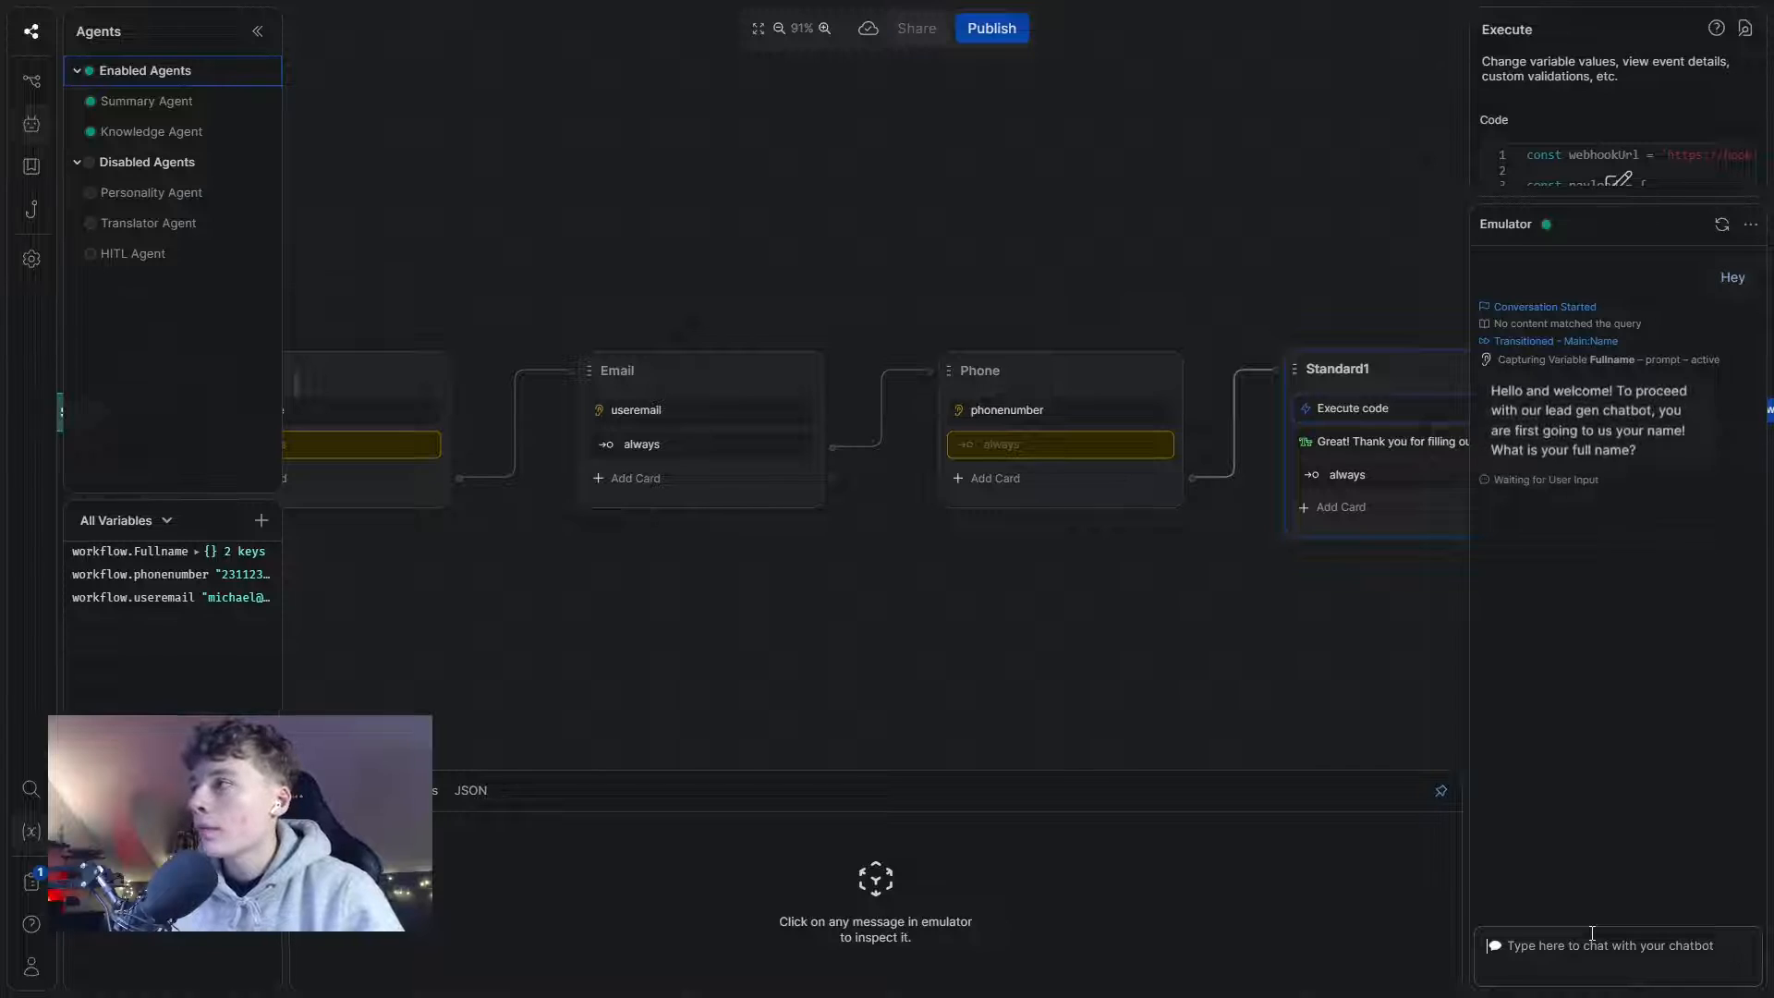
type("Mich")
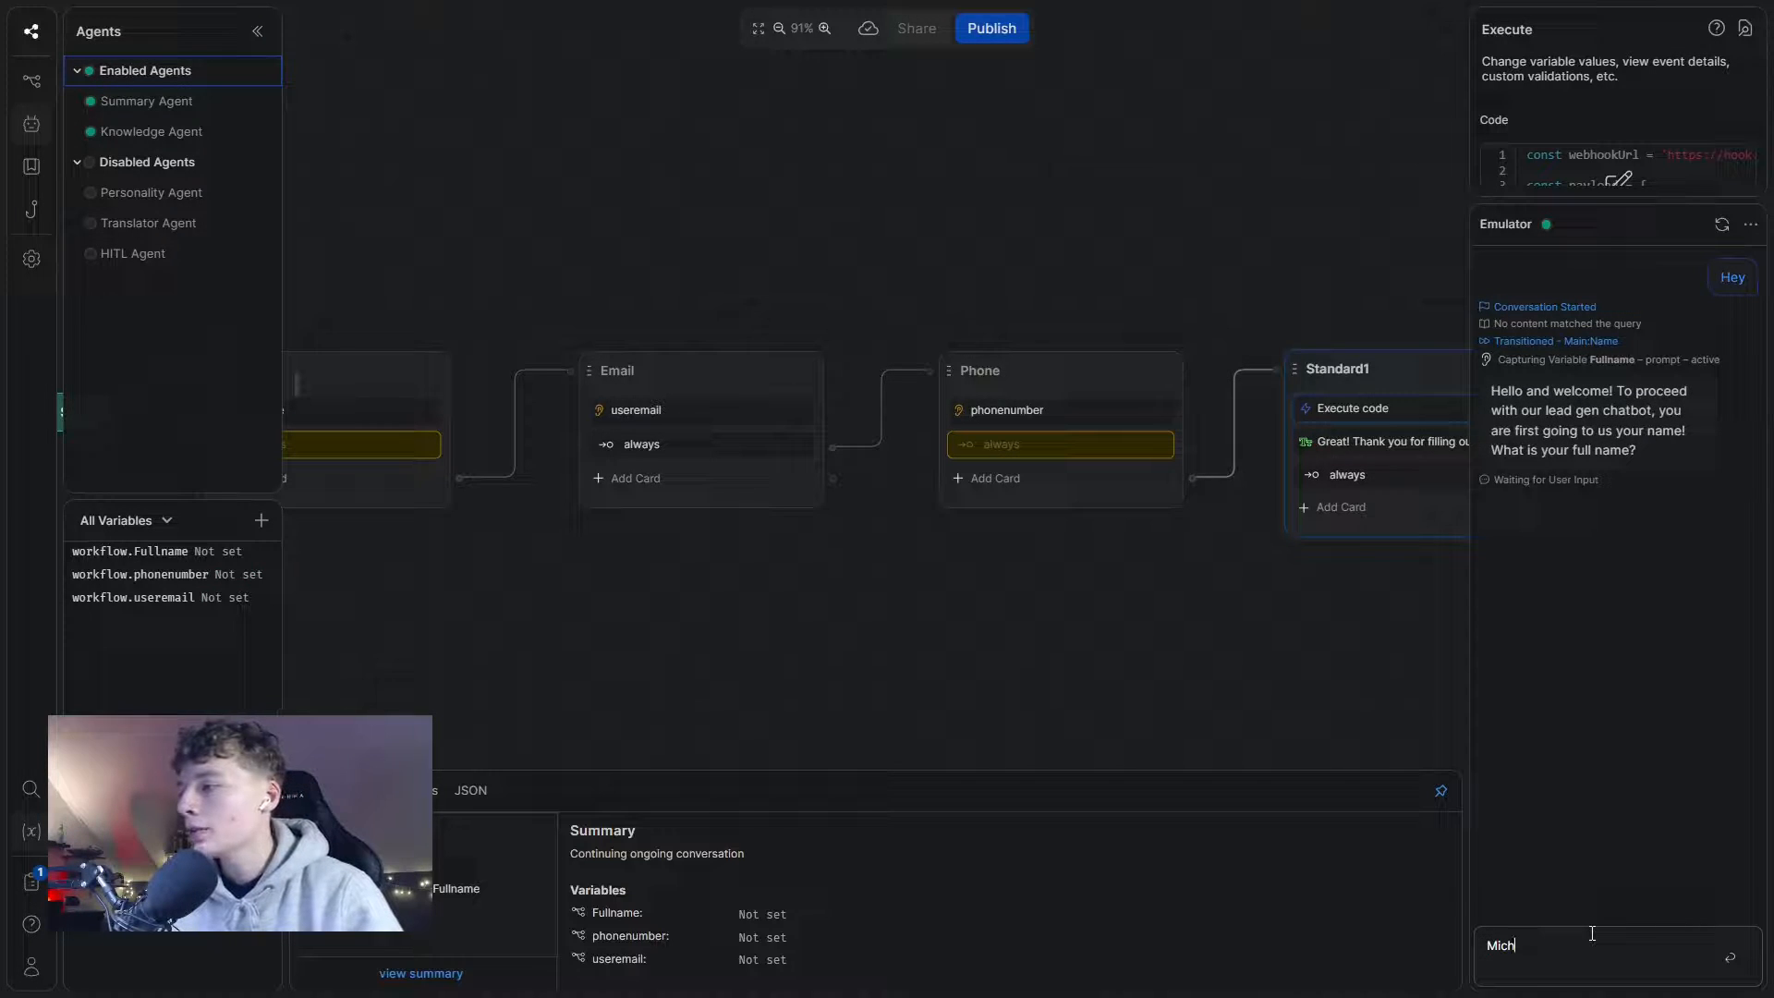
type("ael Jordan")
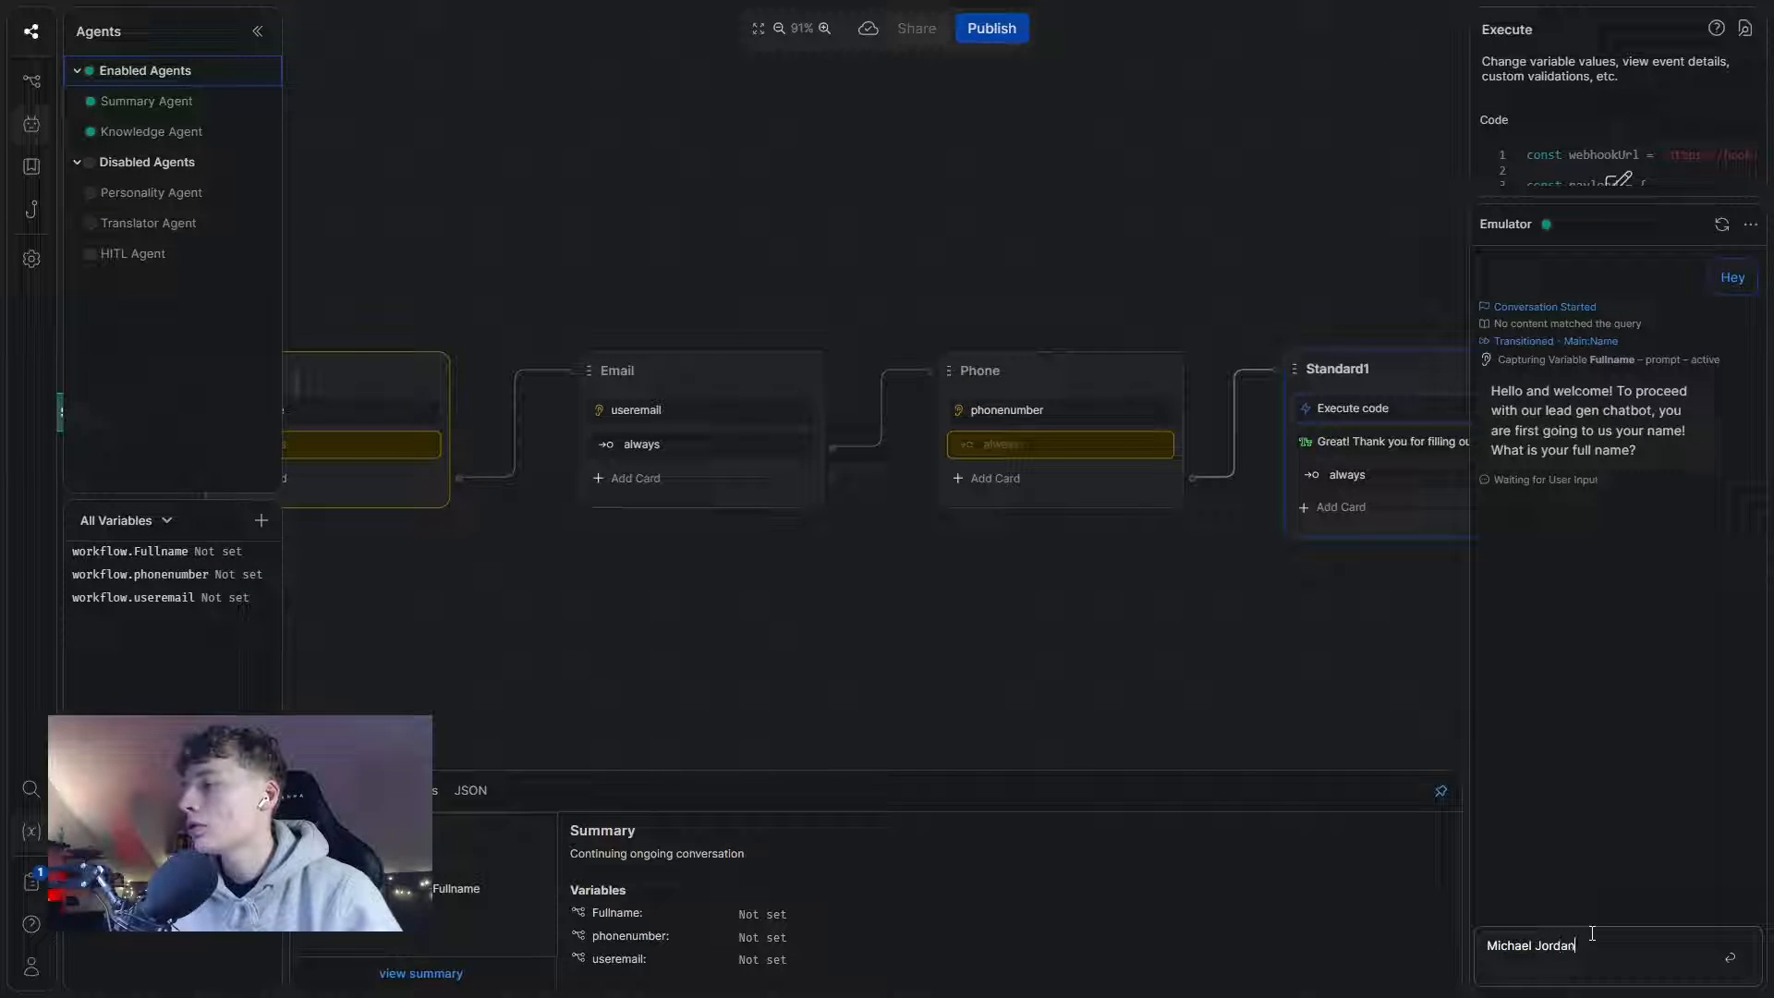
key("Return")
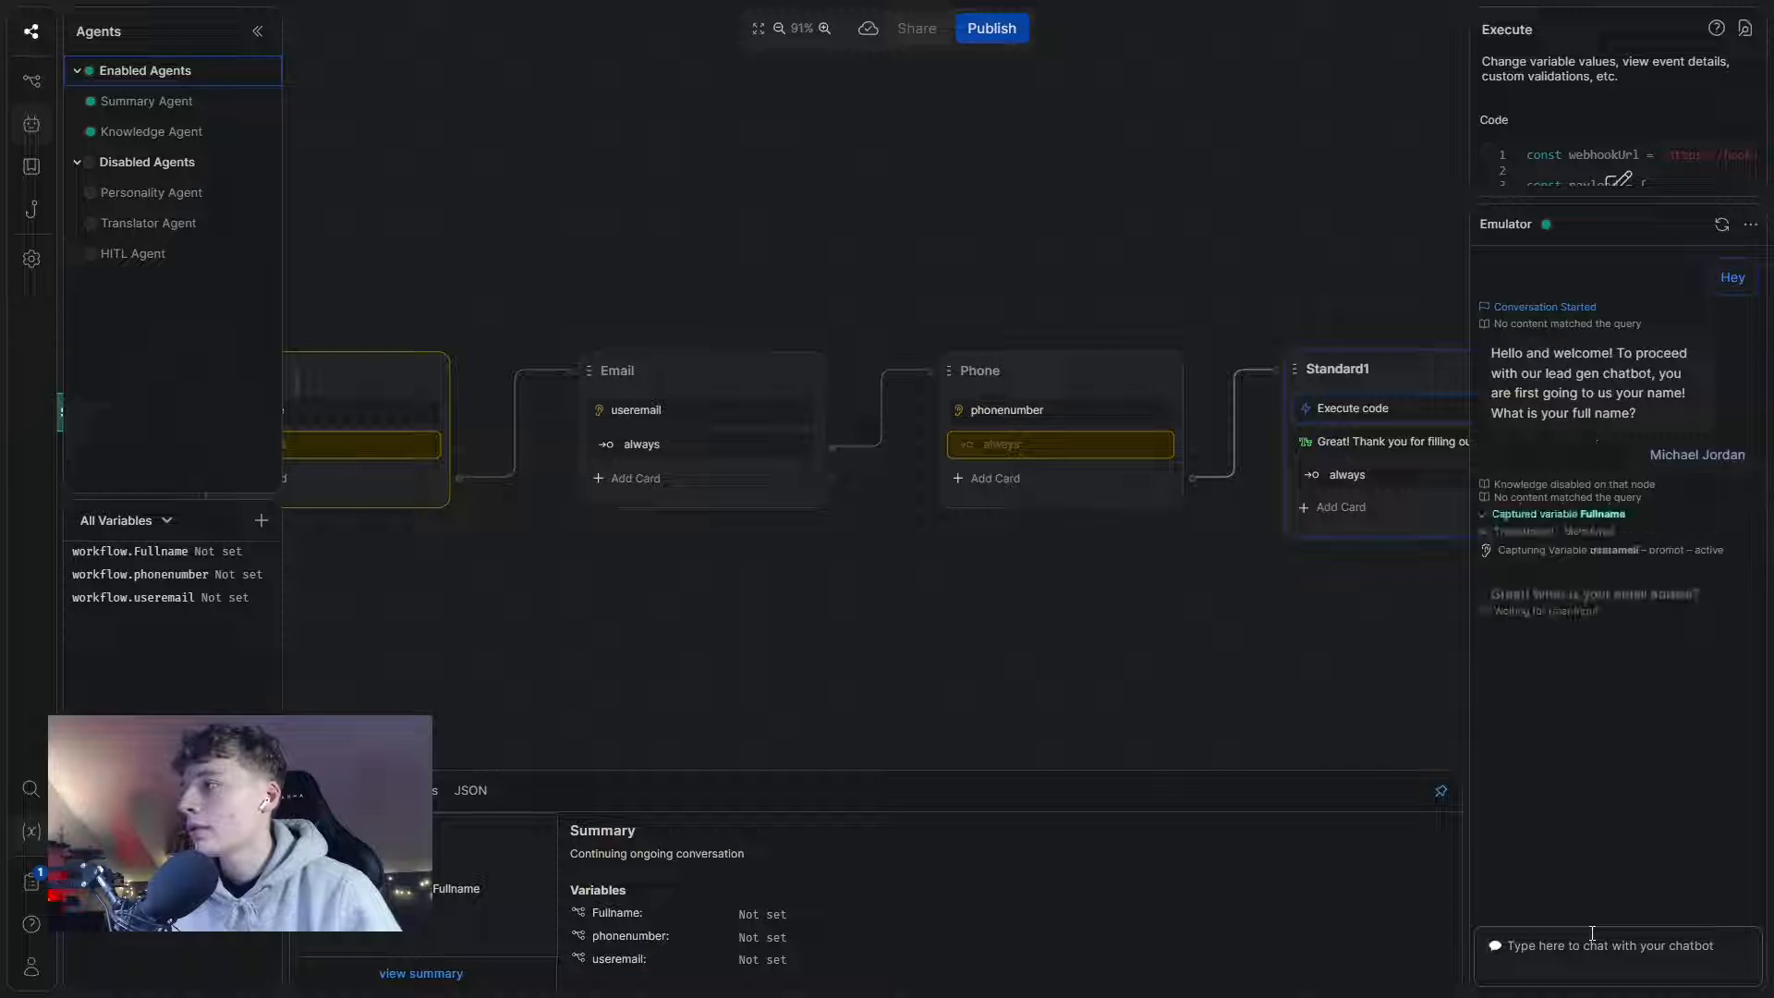
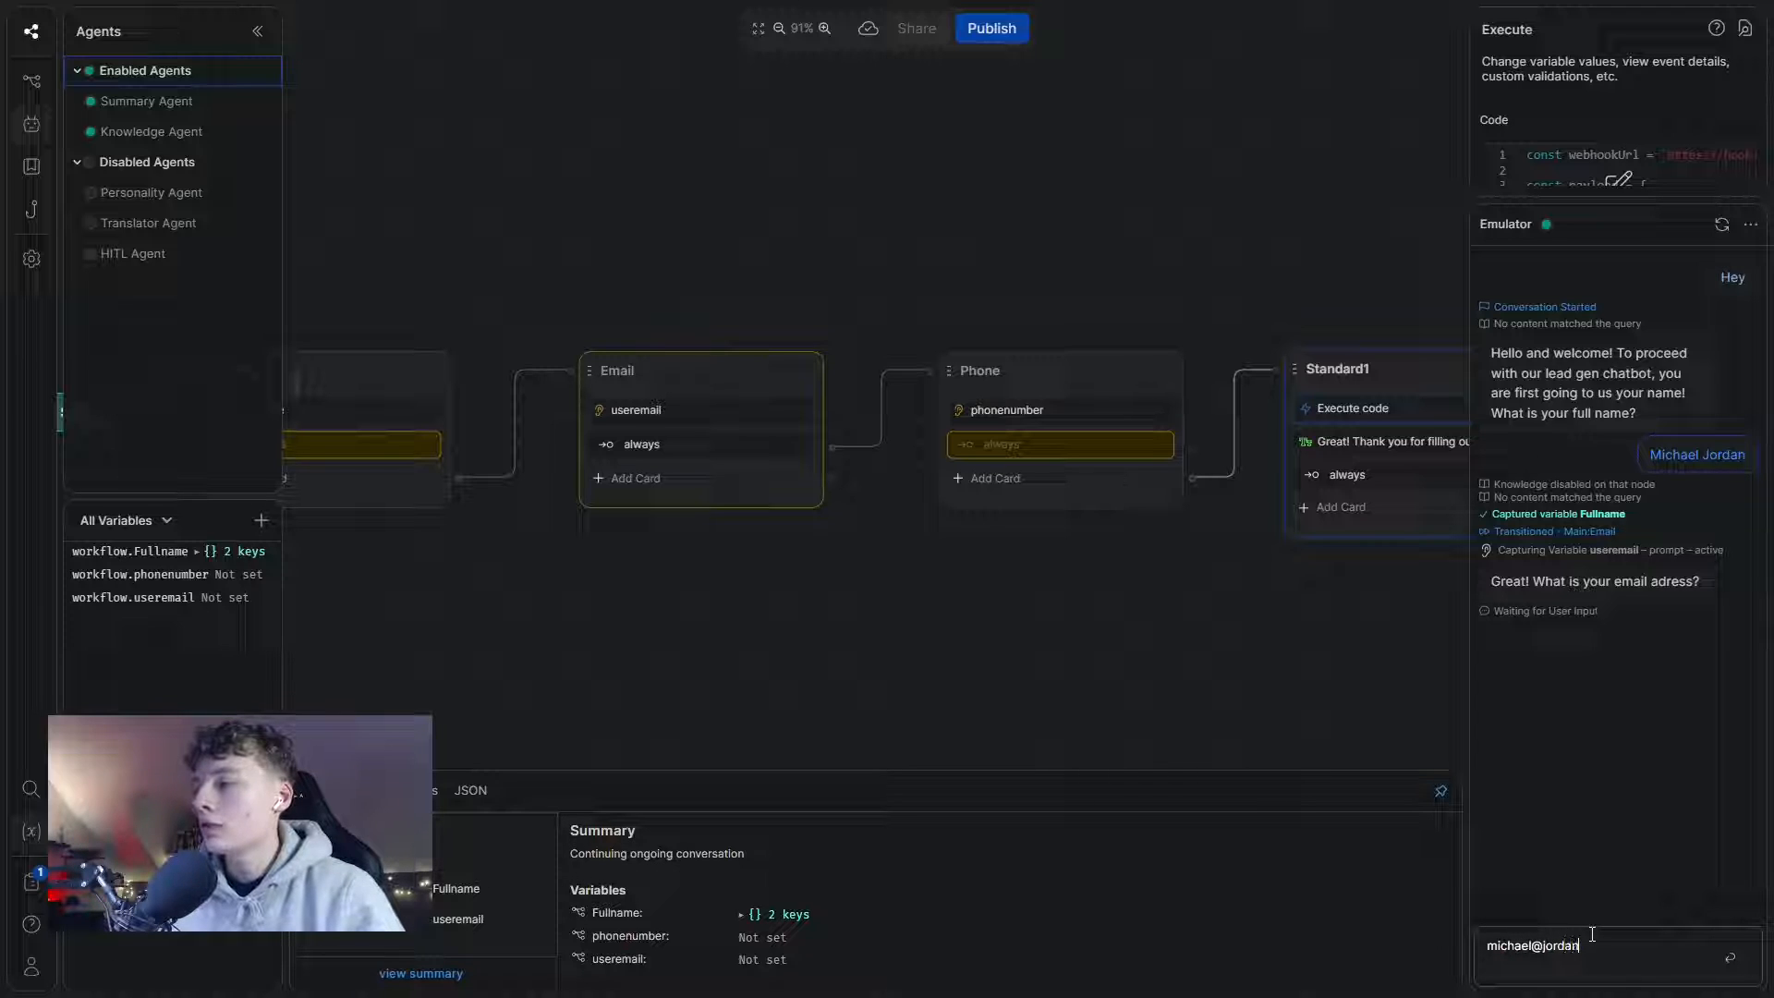
- Answer with an e-mail address and phone number, then switch to the make automations spreadsheet
key("Return")
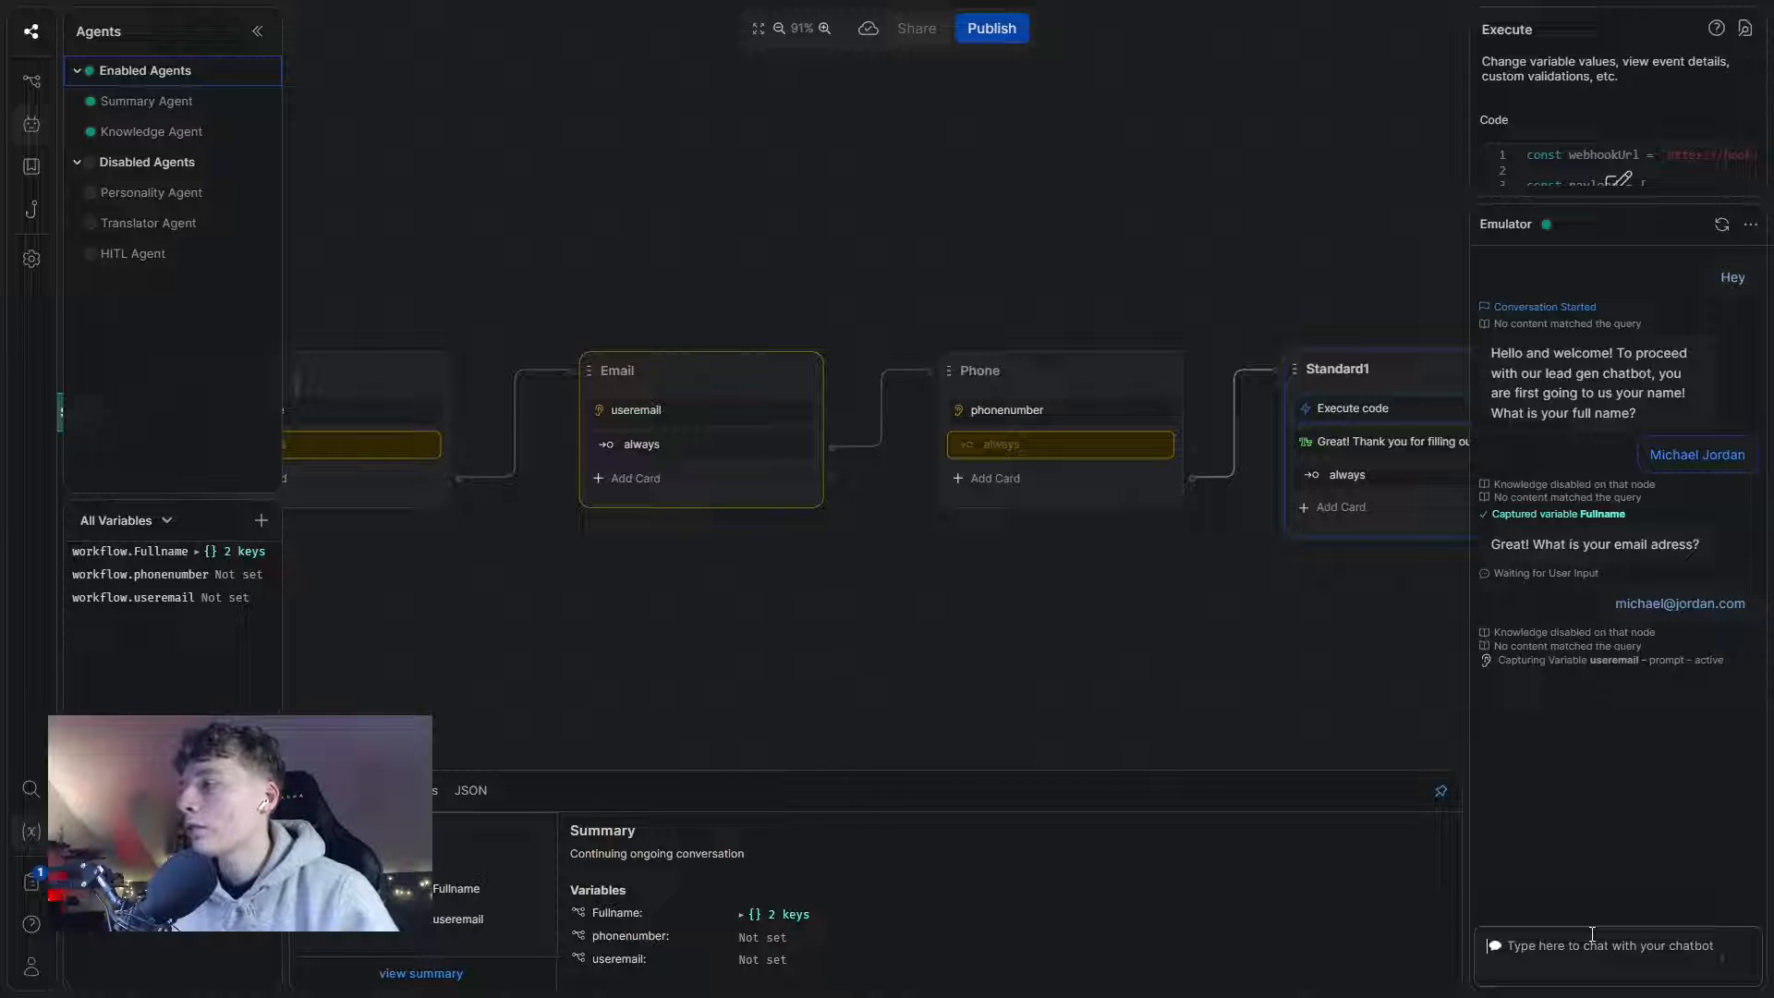
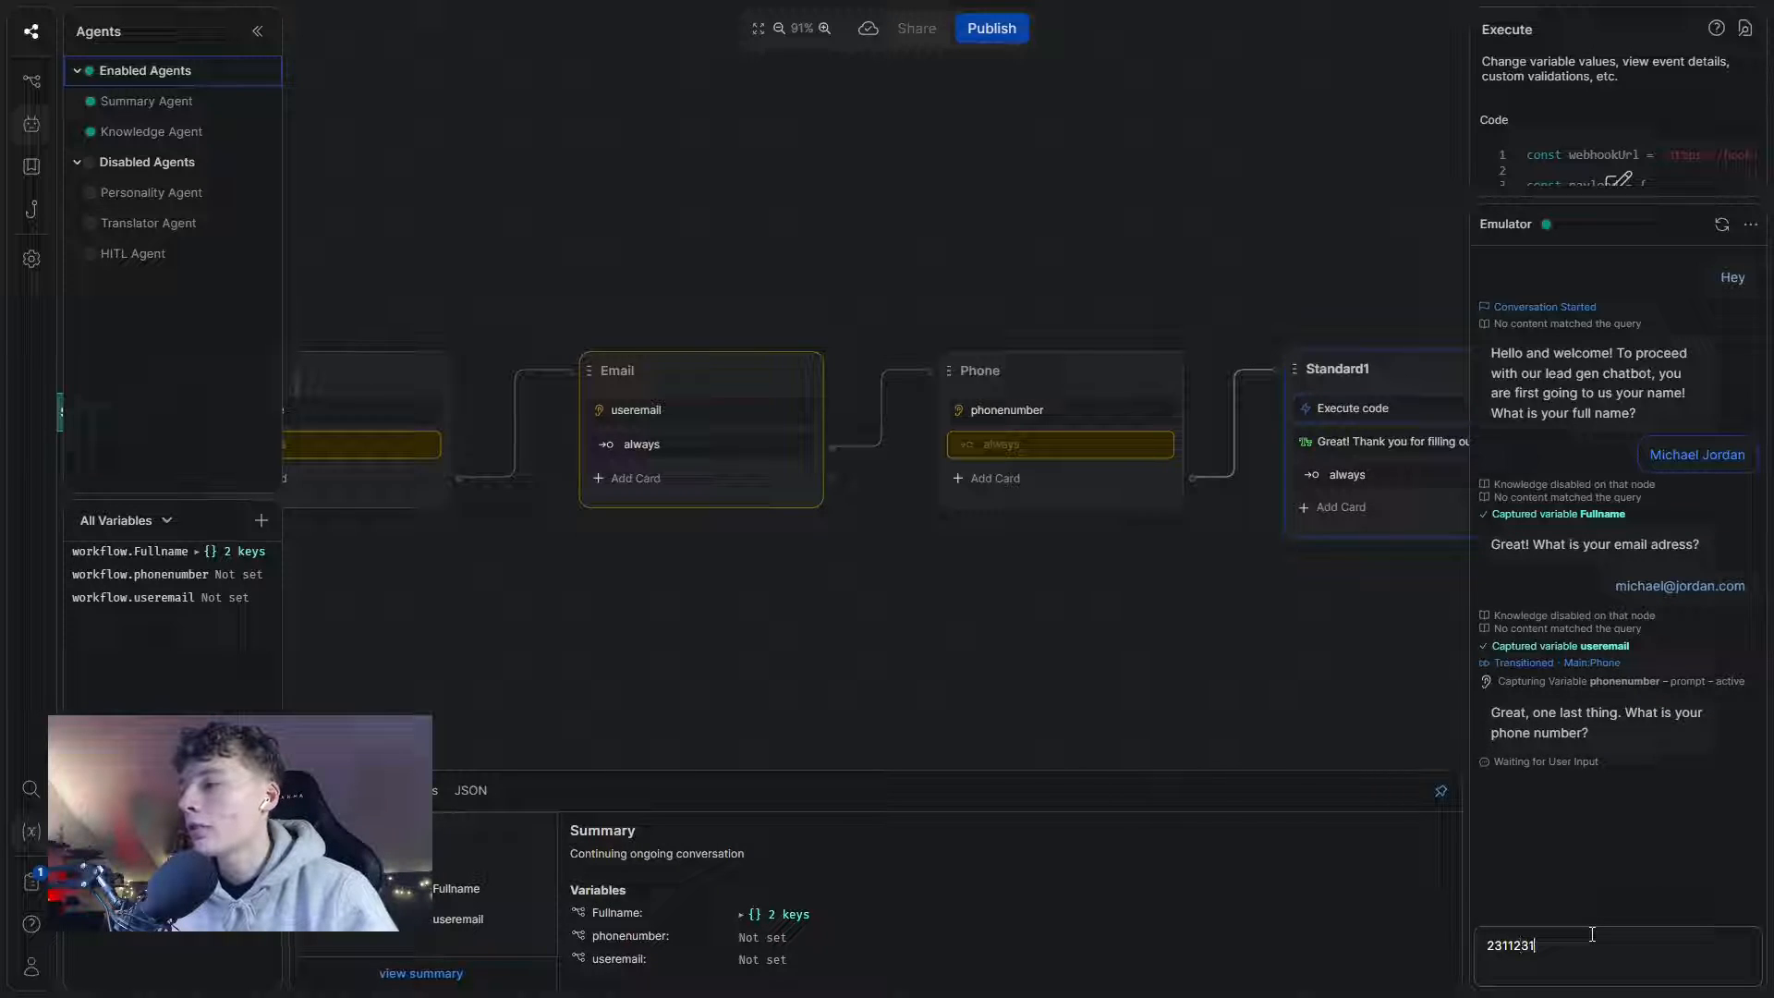
key("Return")
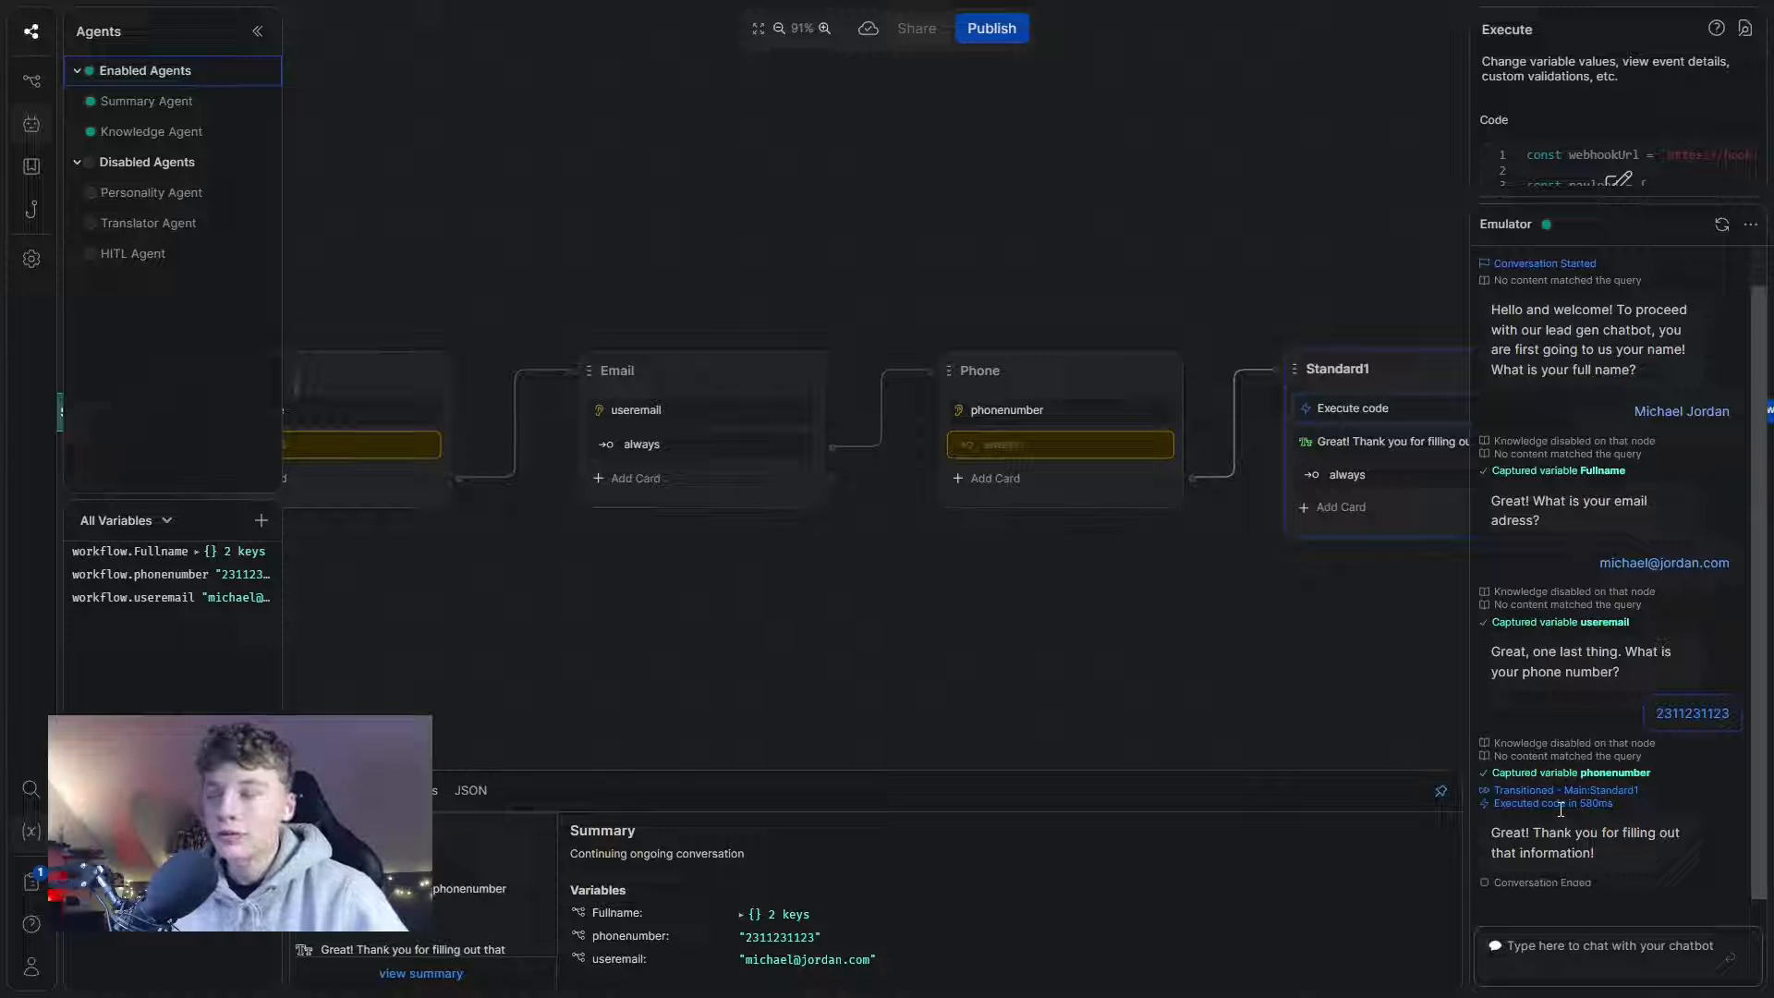
key("alt+Tab")
key("alt+Tab")
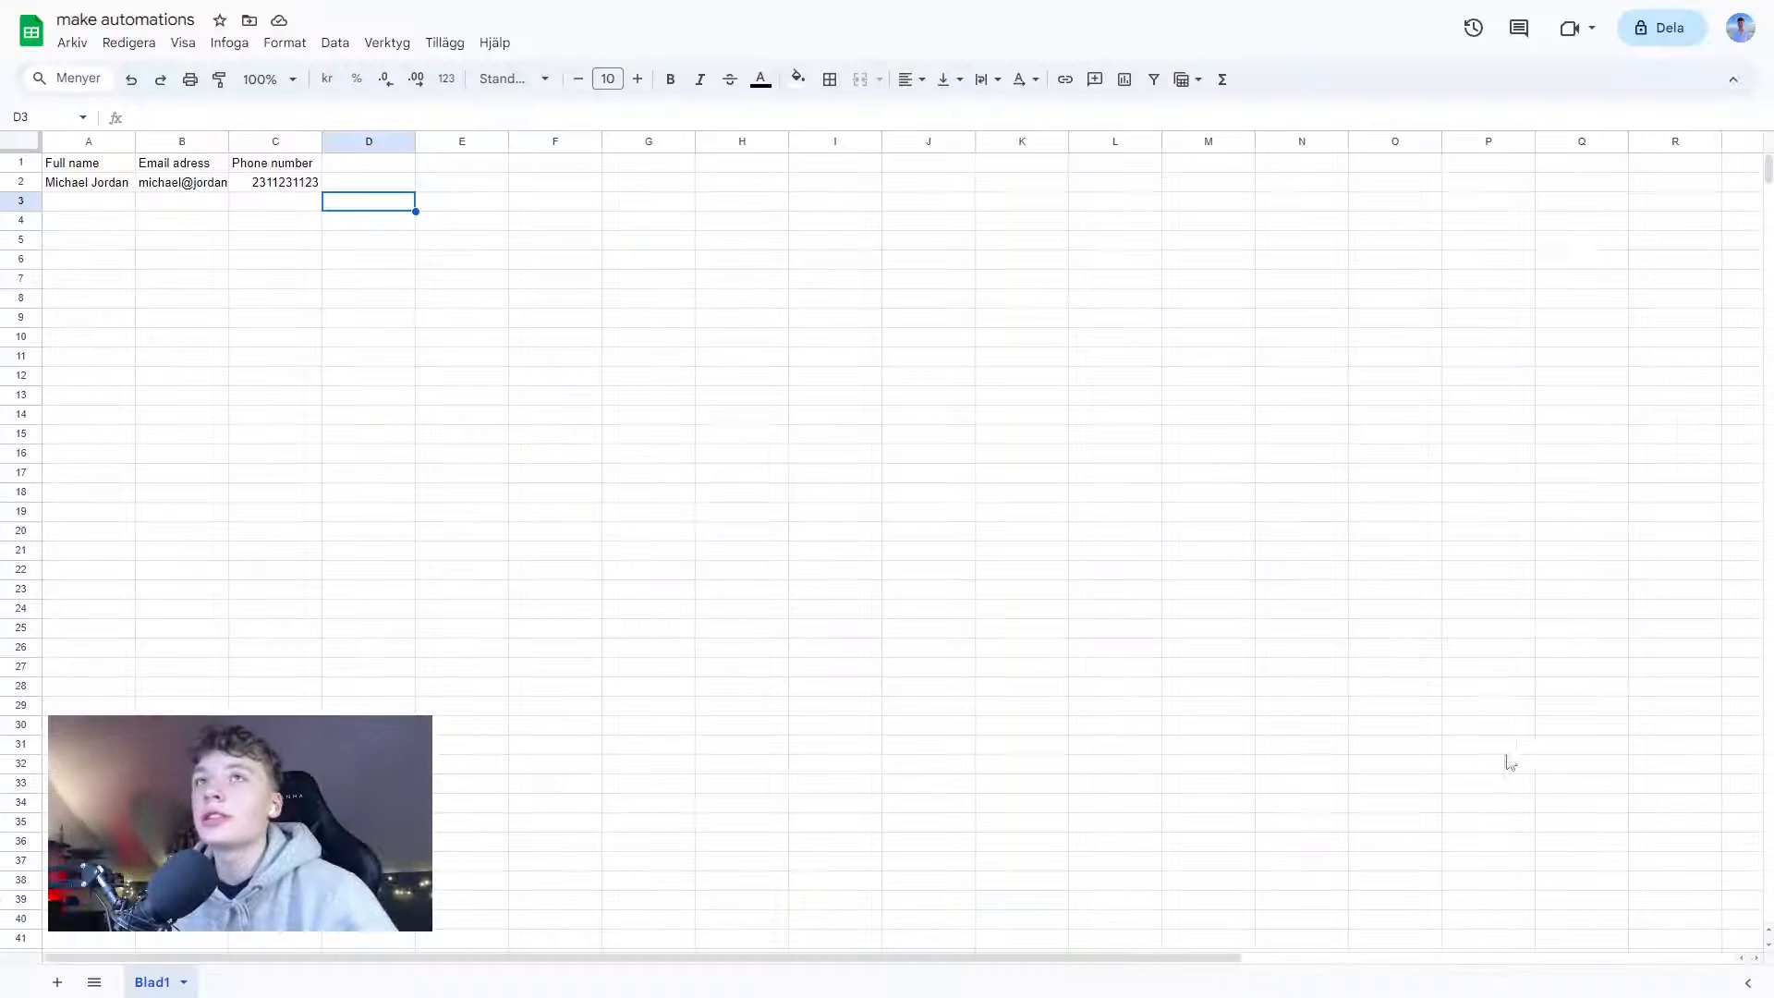
left_click(87, 190)
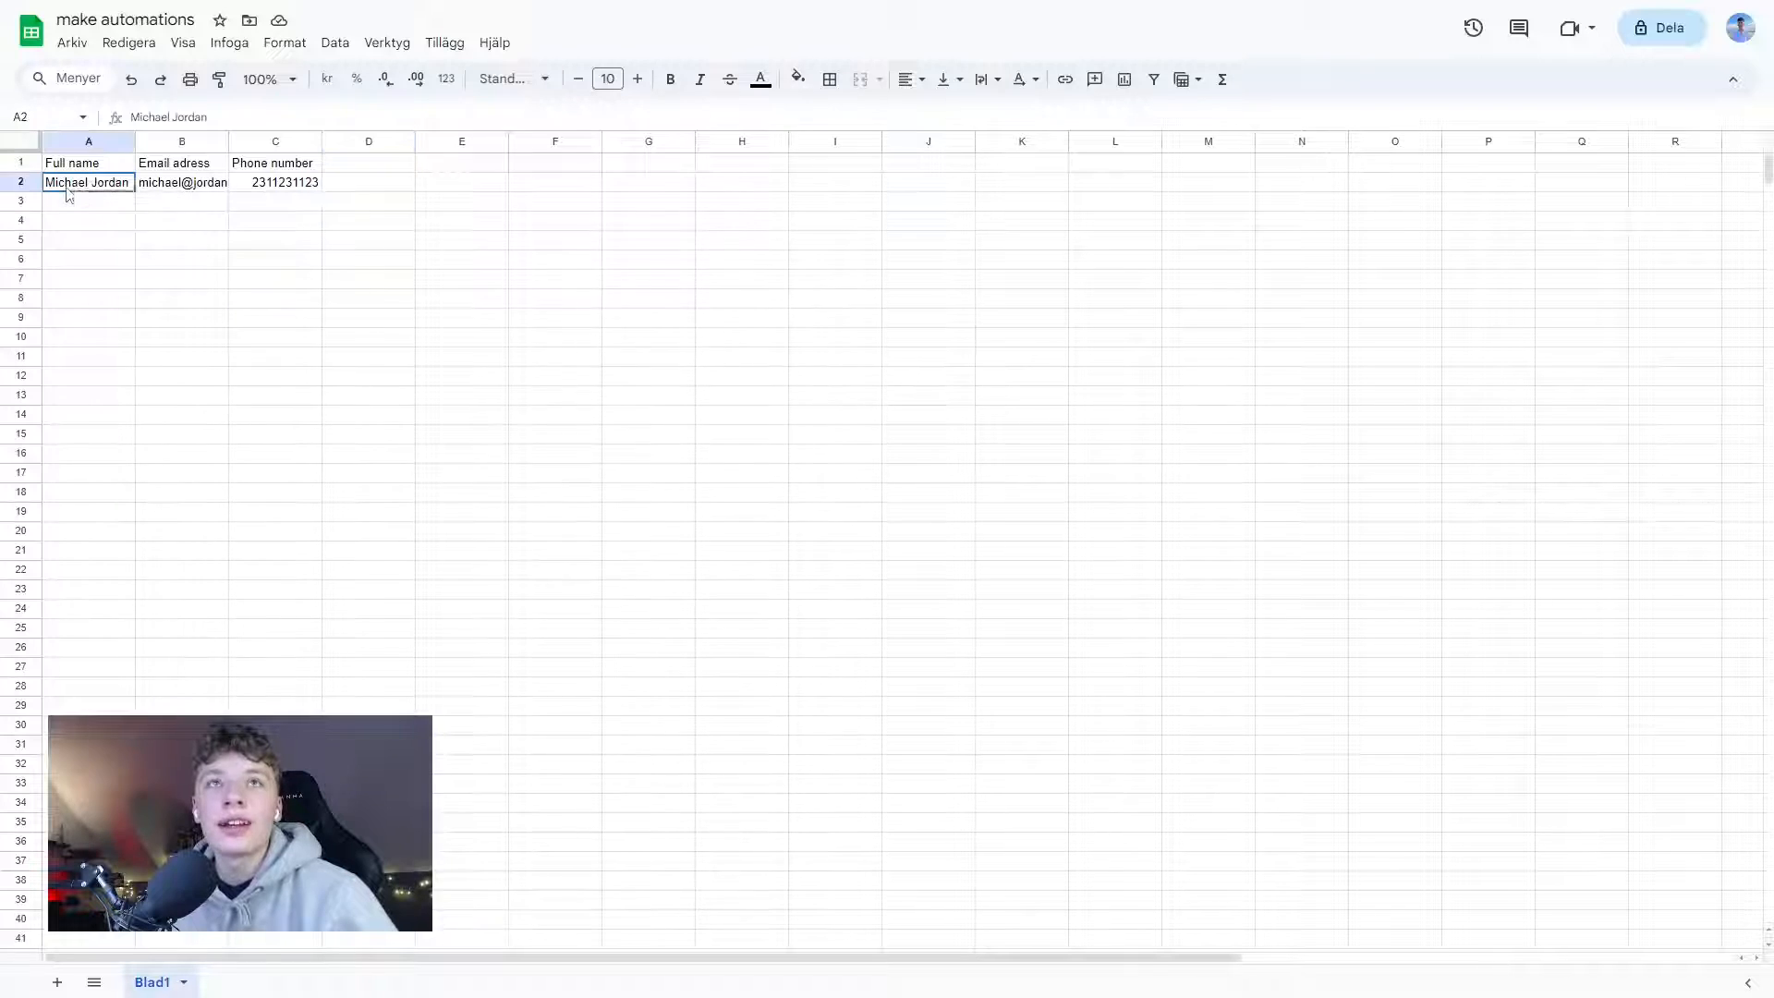
right_click(85, 188)
left_click(185, 184)
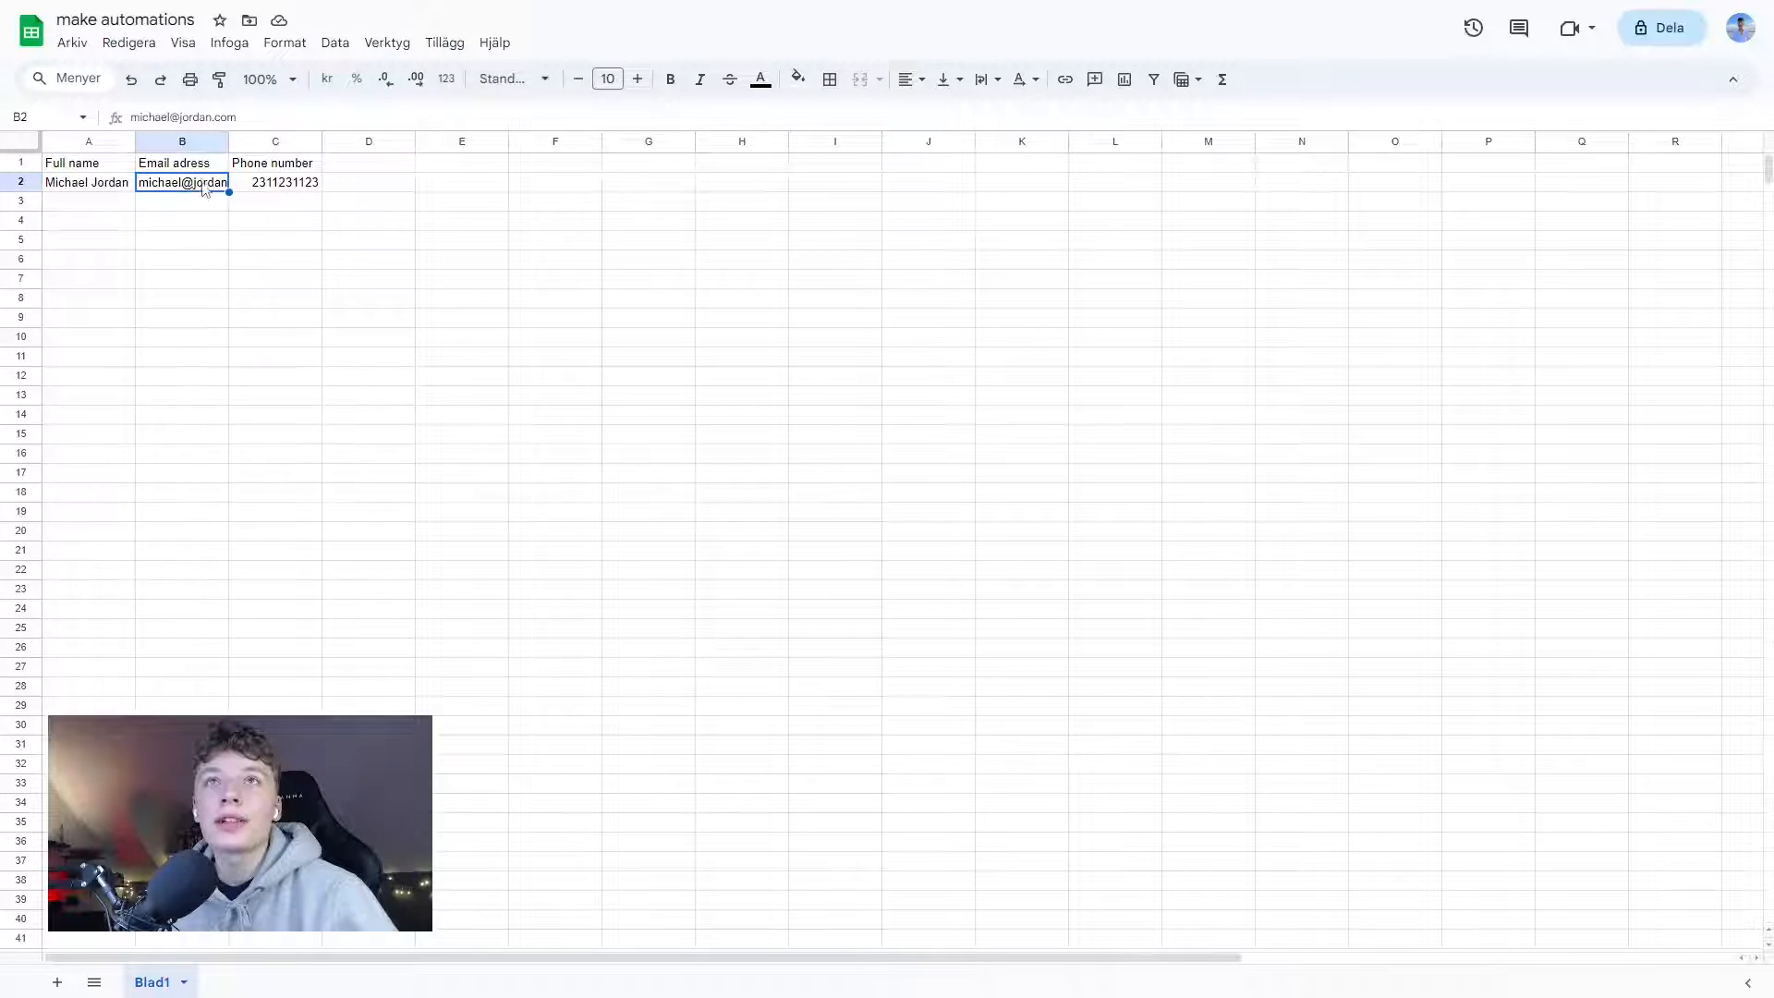
mouse_move(218, 189)
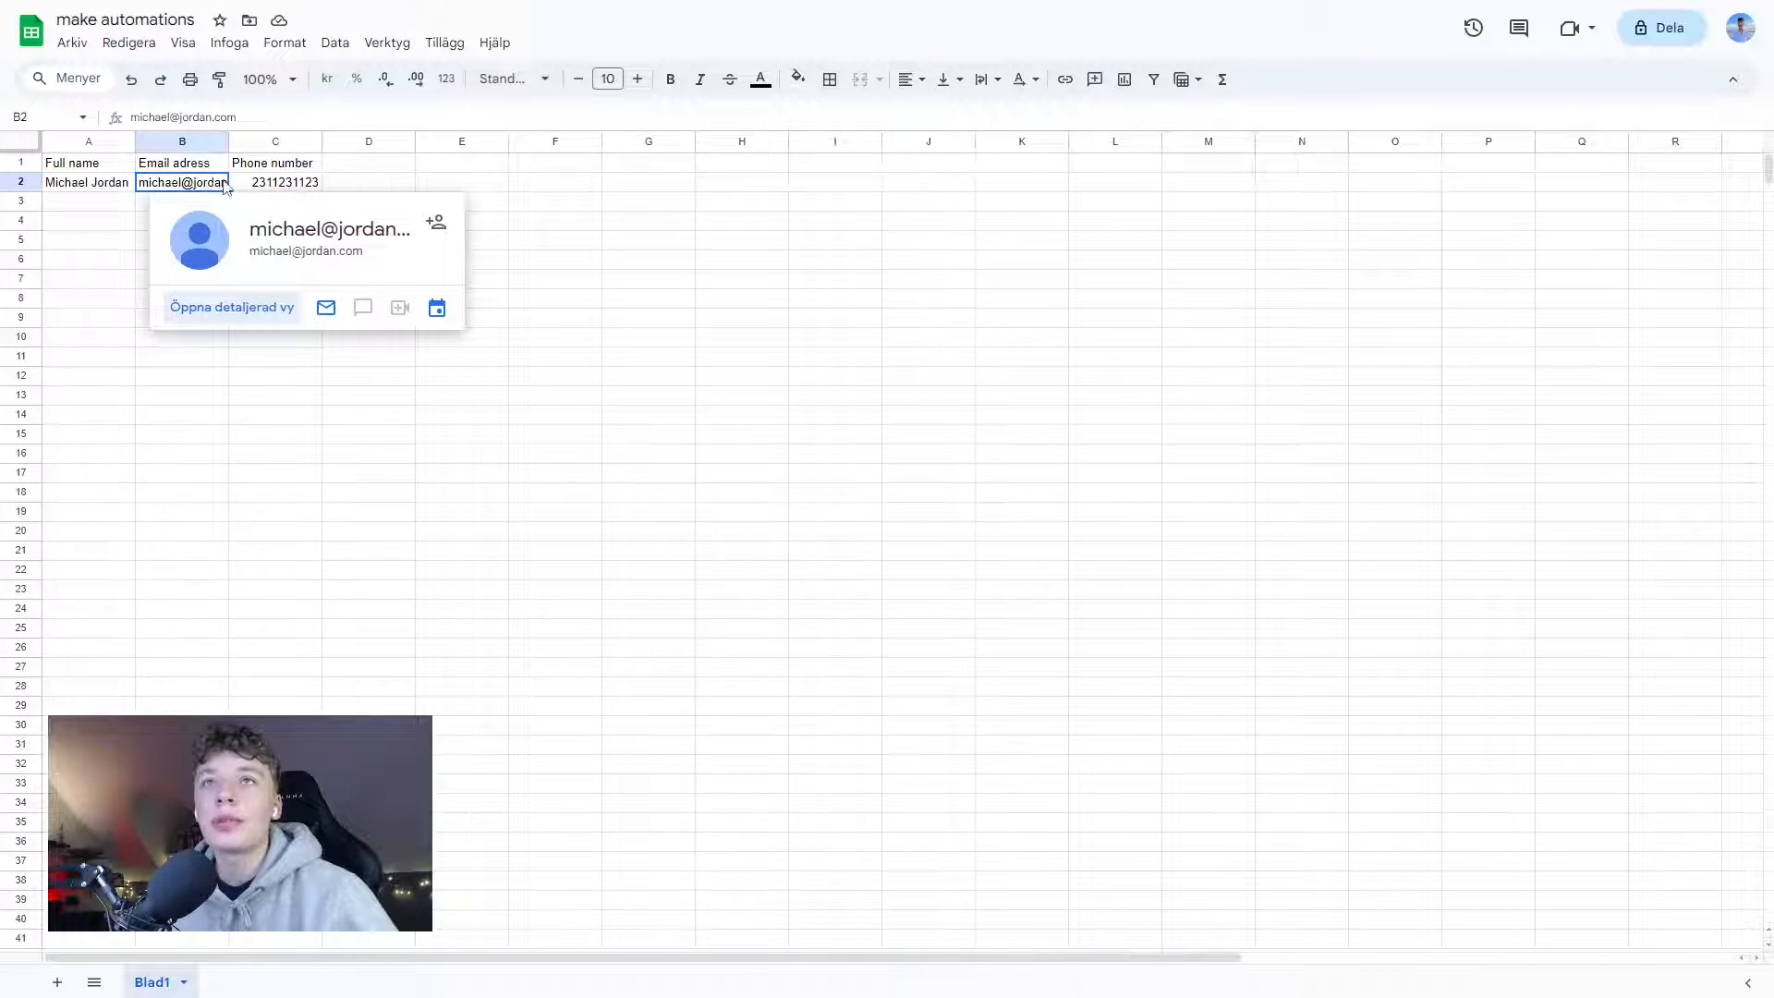